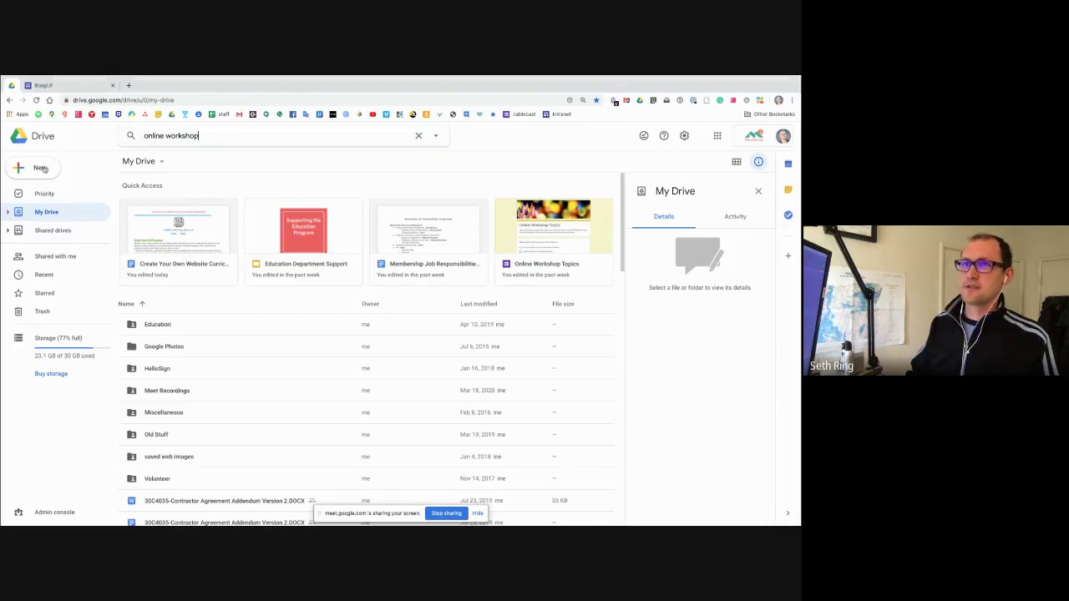
Open Google Sites from Google Drive.
click(39, 170)
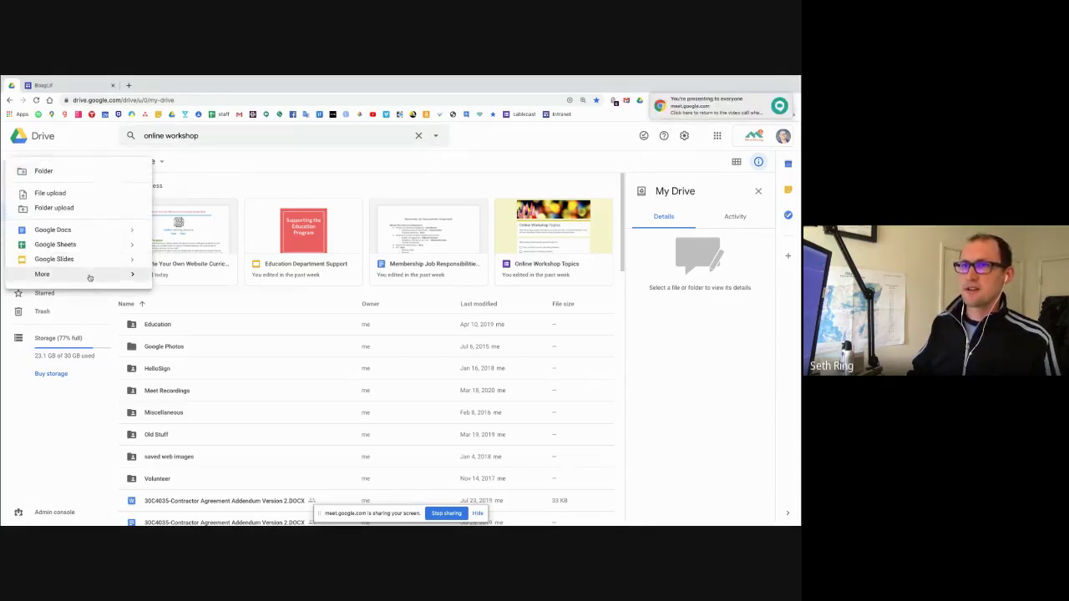
mouse_move(88, 274)
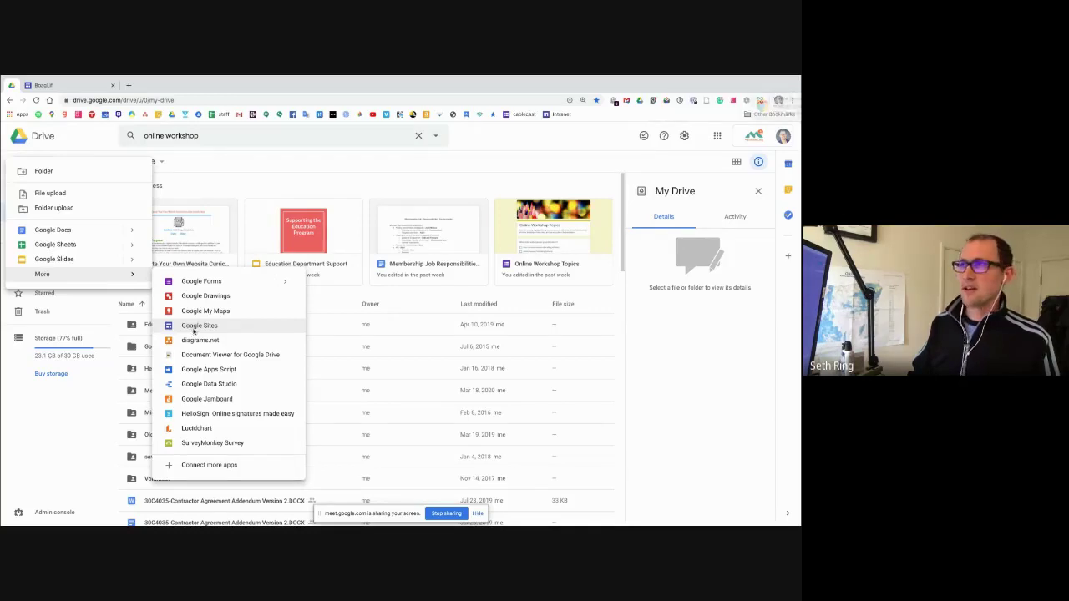
click(717, 136)
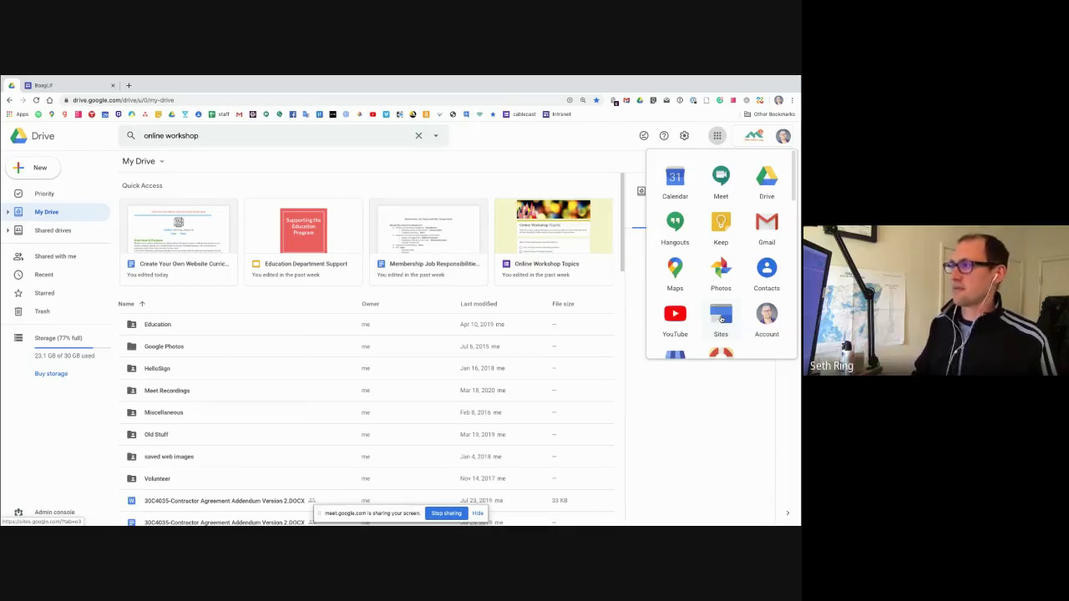
click(721, 316)
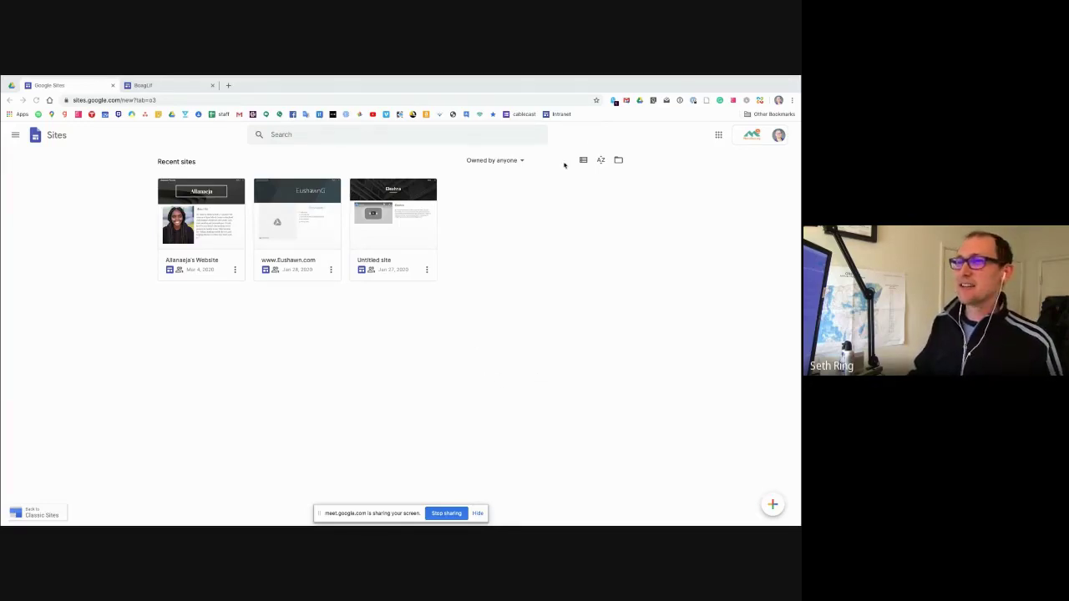
Filter the recent sites list to sites owned by me and return to the Sites overview.
click(501, 160)
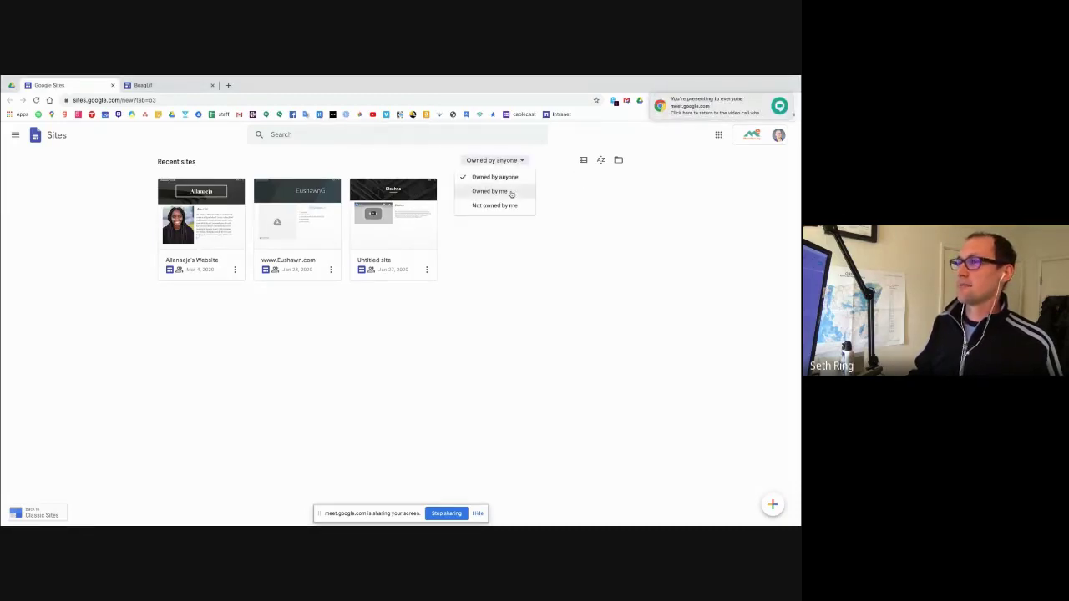
click(512, 192)
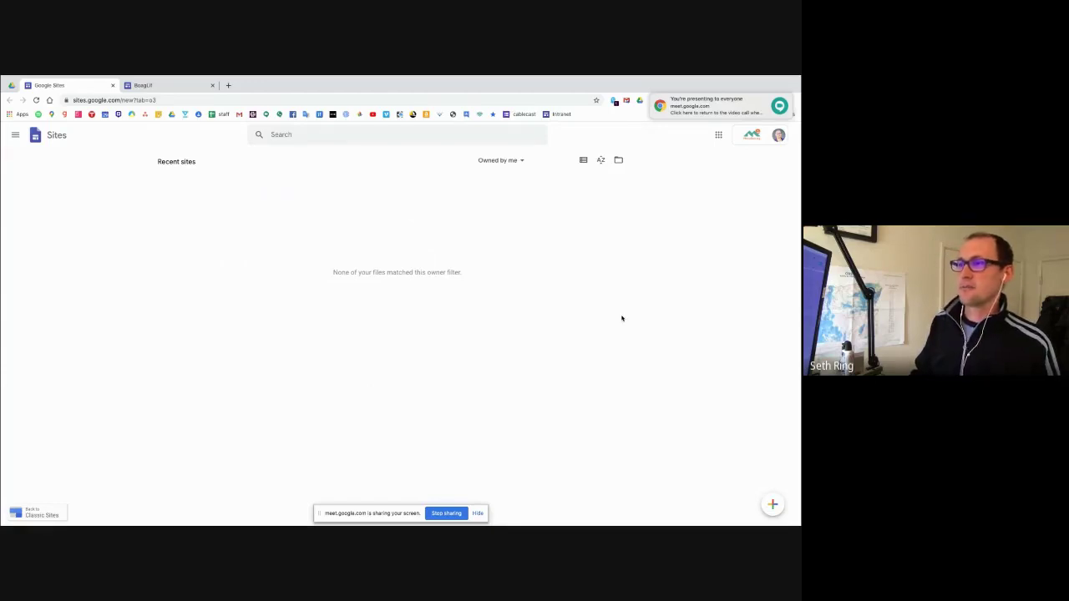
click(15, 135)
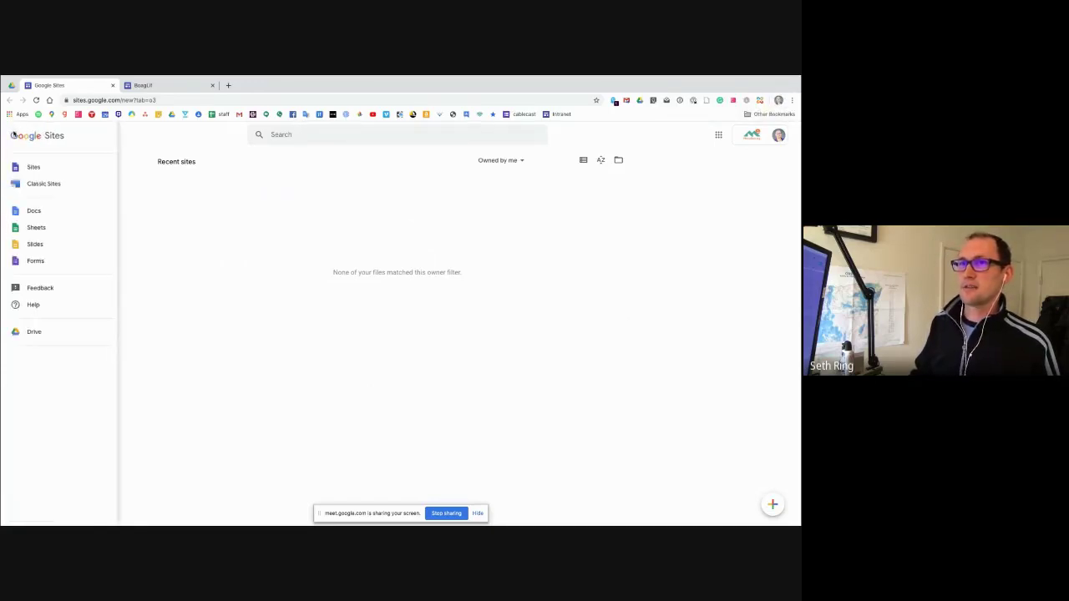
click(40, 166)
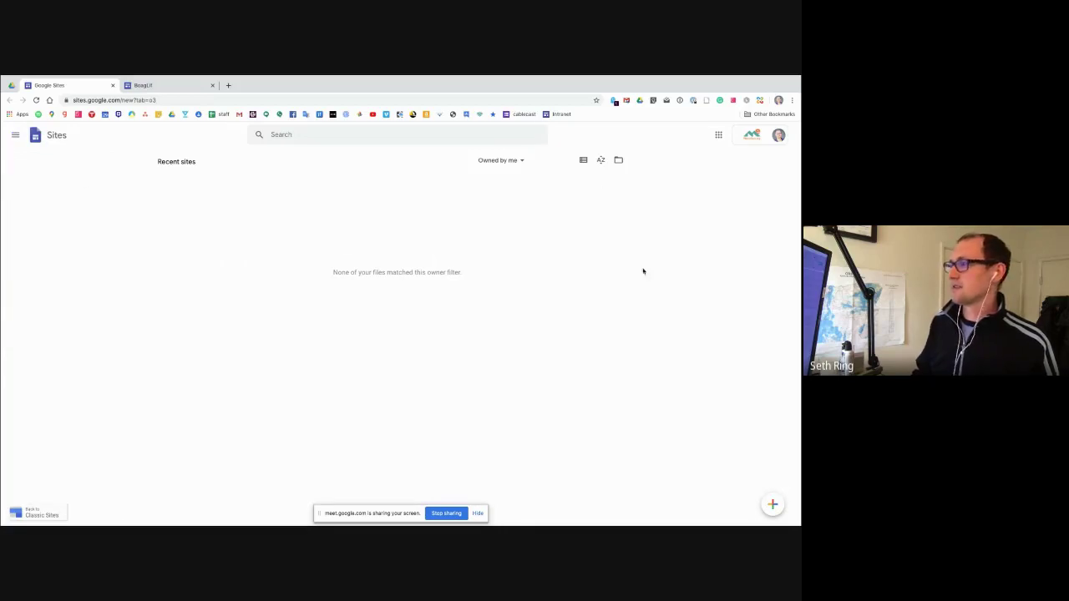
Create a new blank site and name it Test.
click(774, 505)
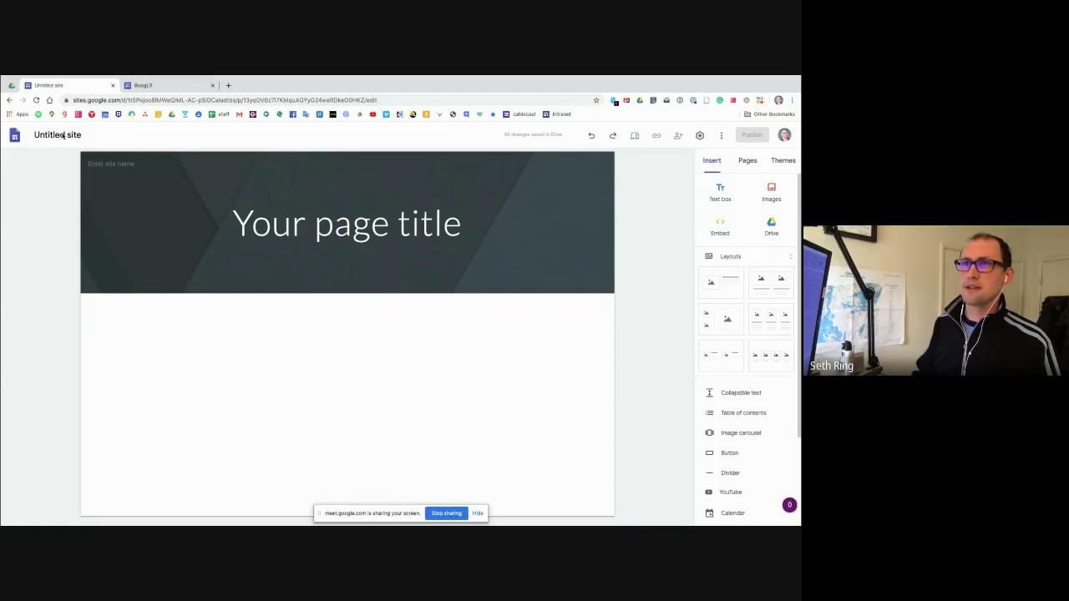
click(83, 138)
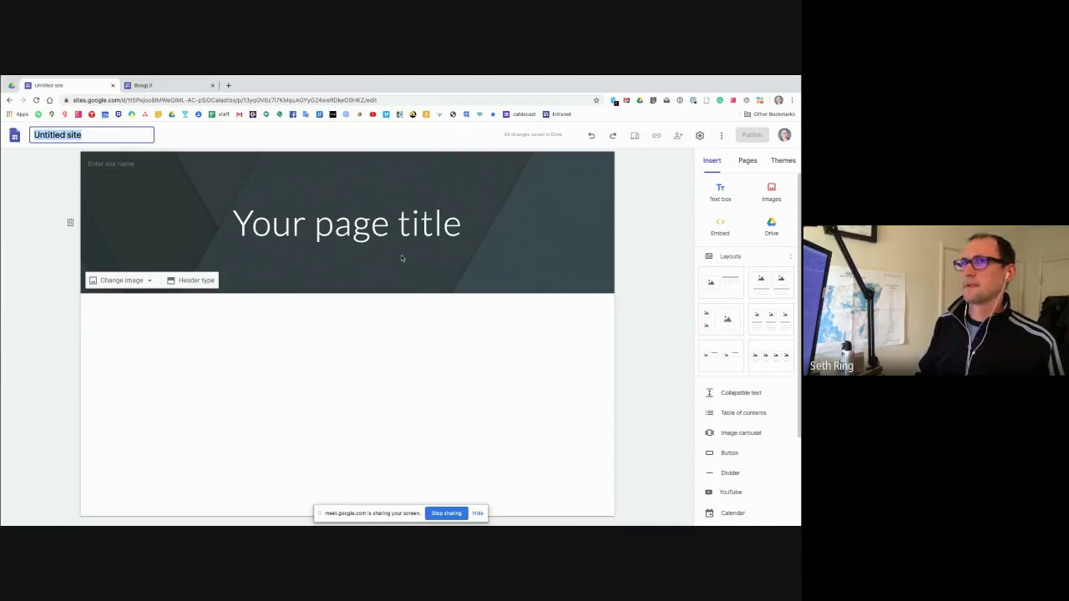
click(116, 135)
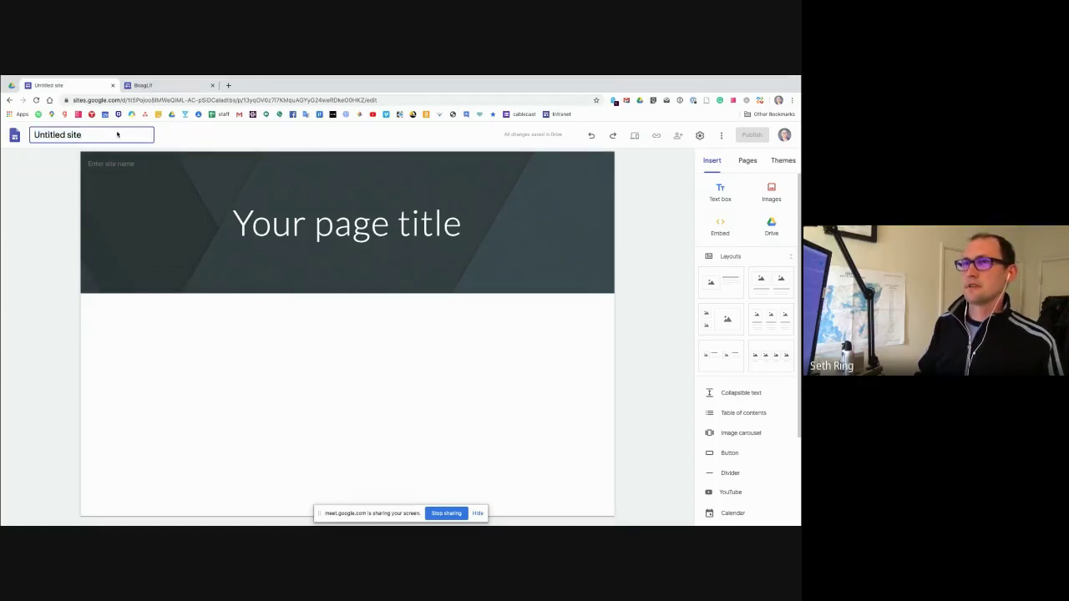
triple_click(108, 135)
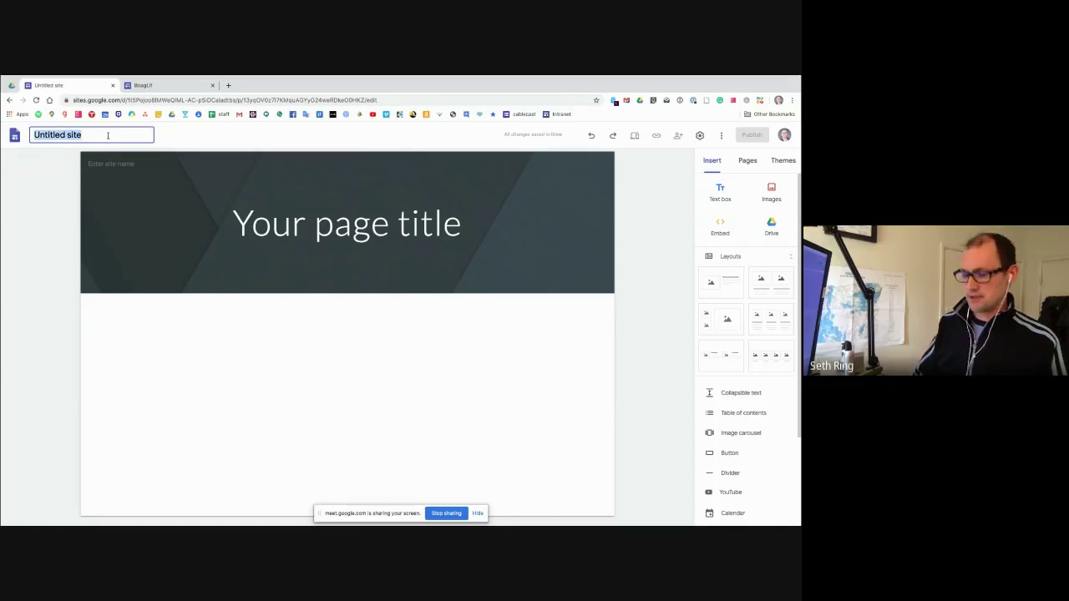
text(Test)
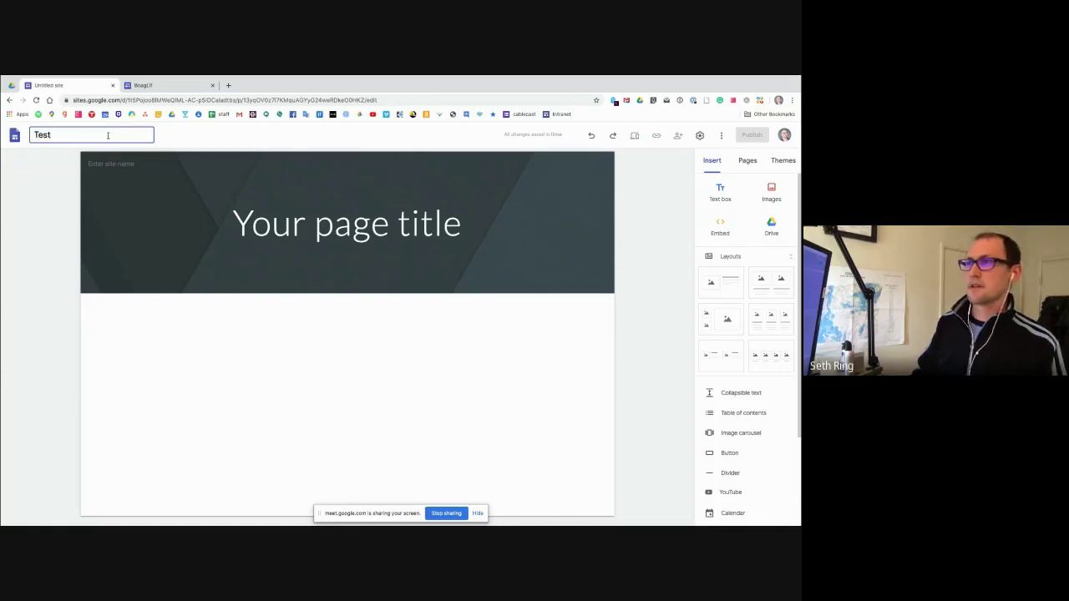
click(286, 309)
Try to upload a logo for the site, searching the computer for "metroeast logo jpg".
mouse_move(107, 172)
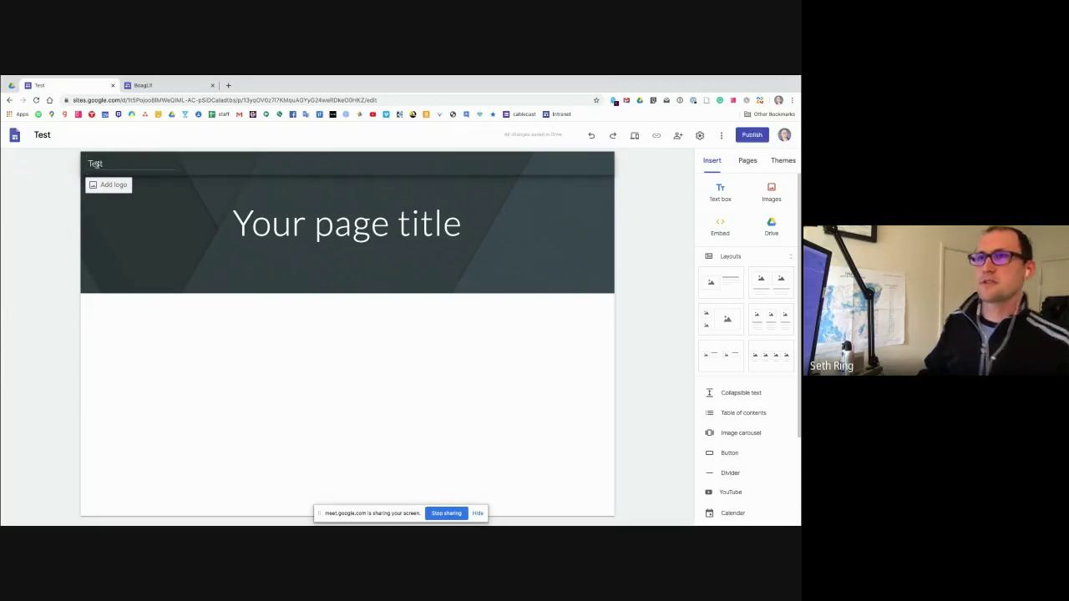
click(103, 164)
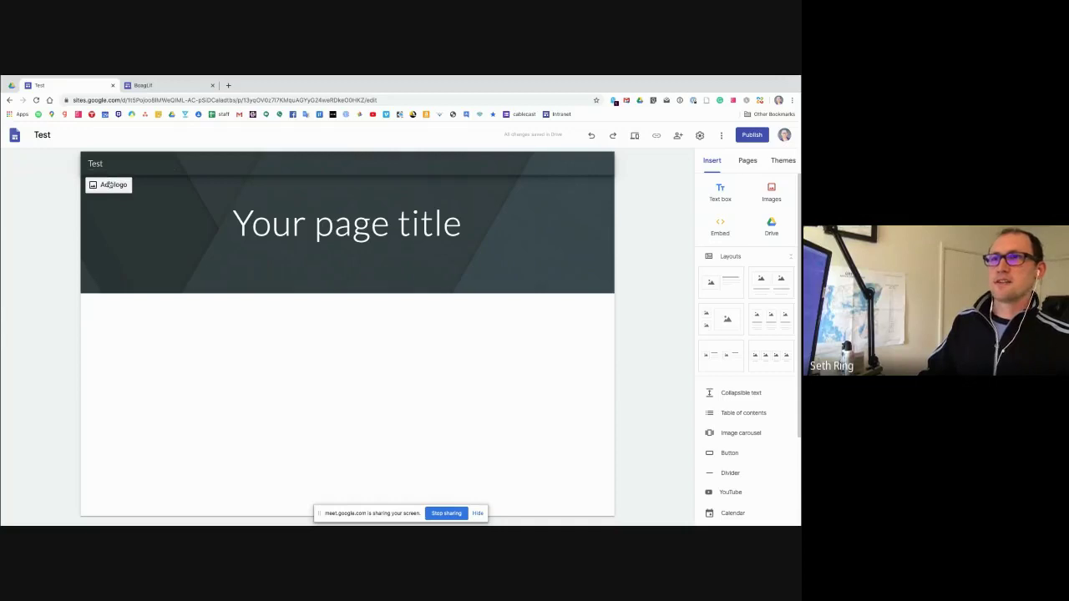
click(110, 185)
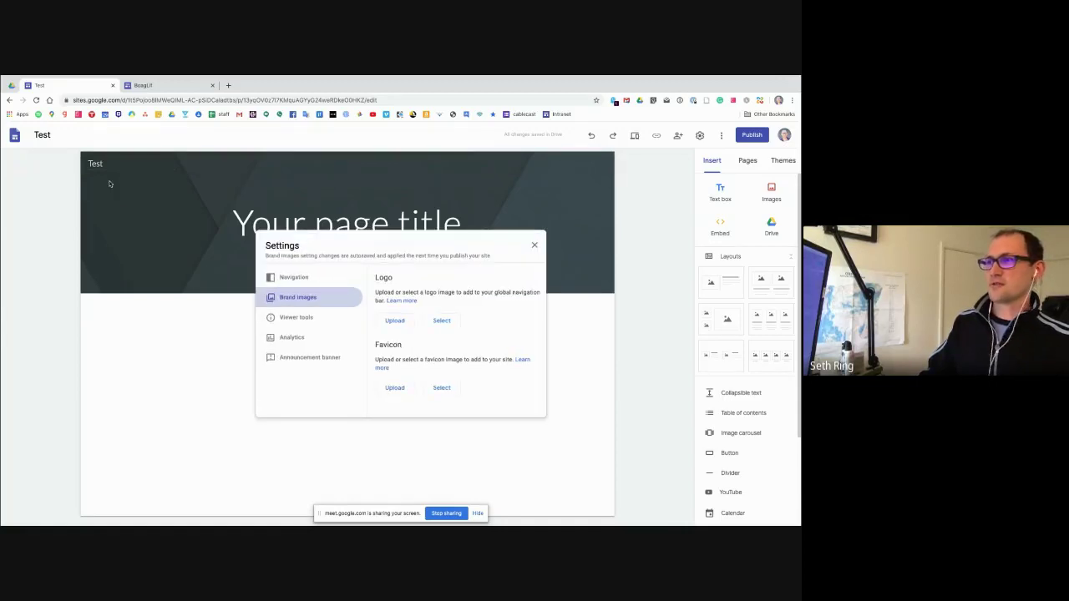
click(395, 321)
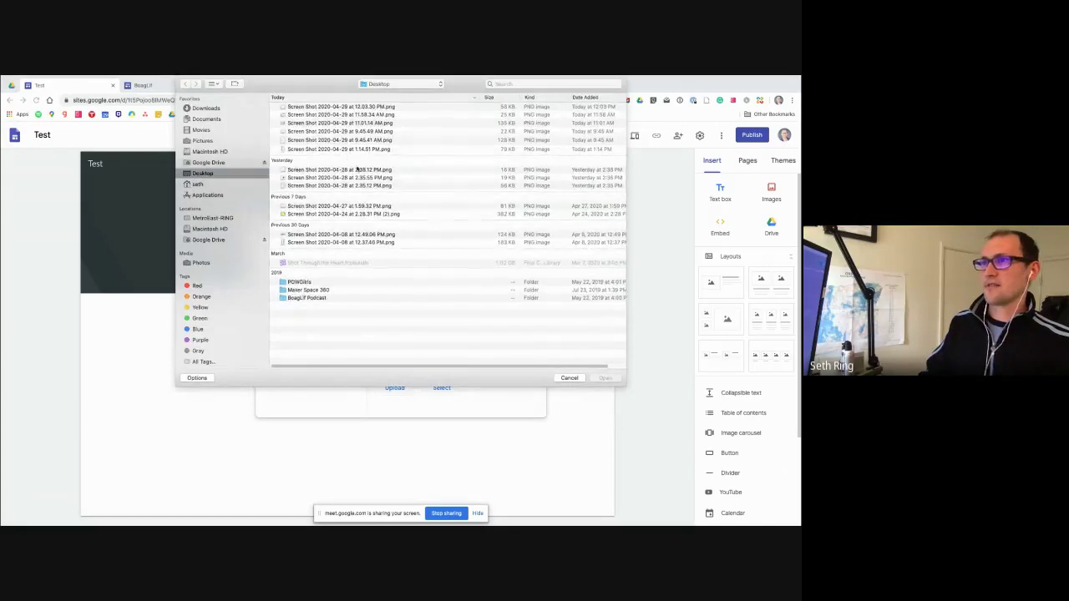
click(523, 84)
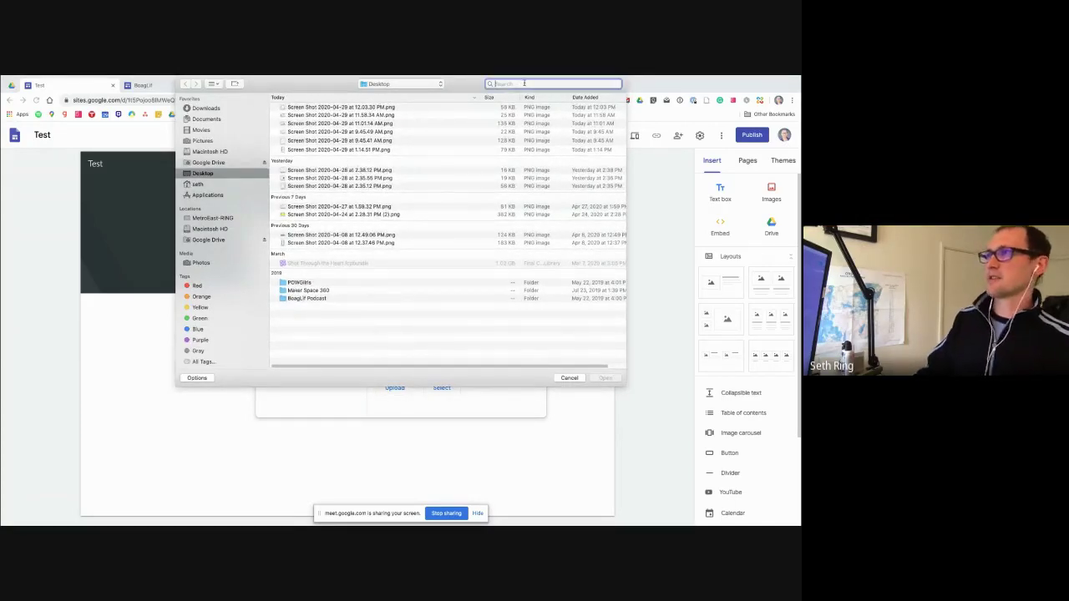
text(metroeast)
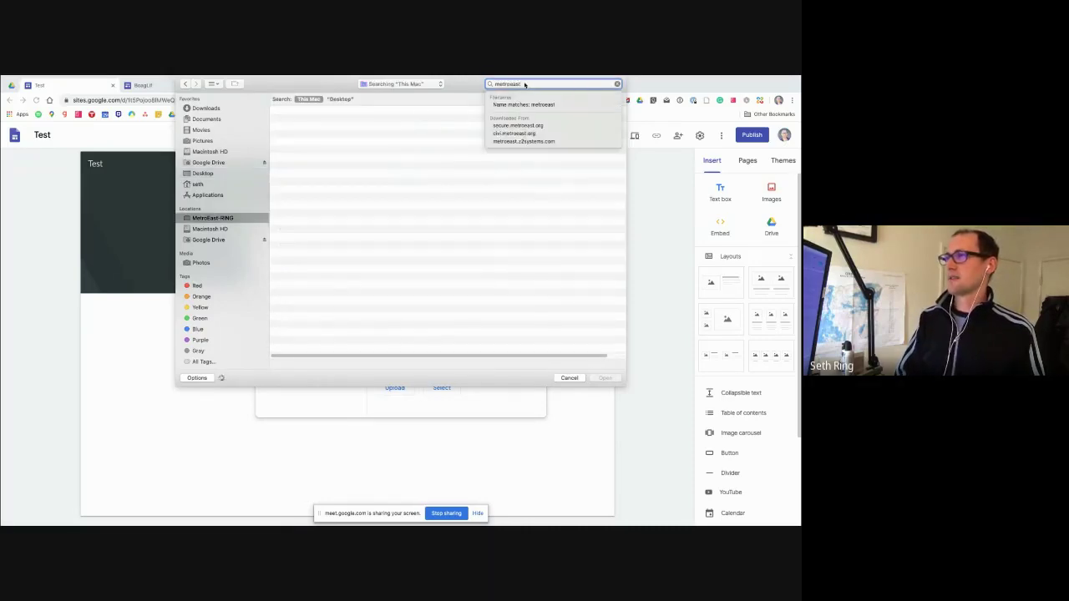
text( logo)
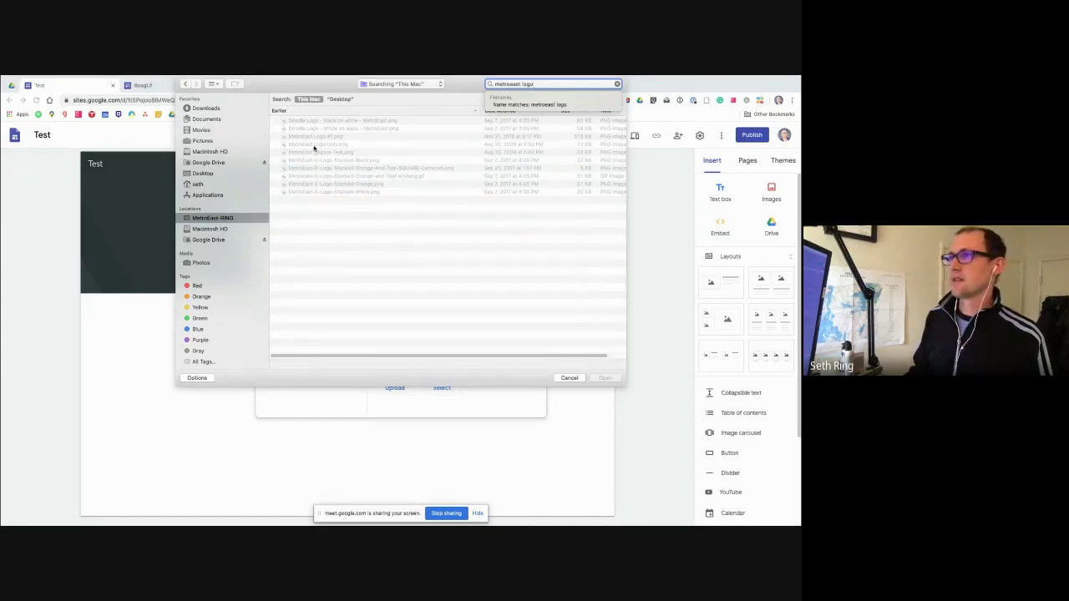
text(jpg)
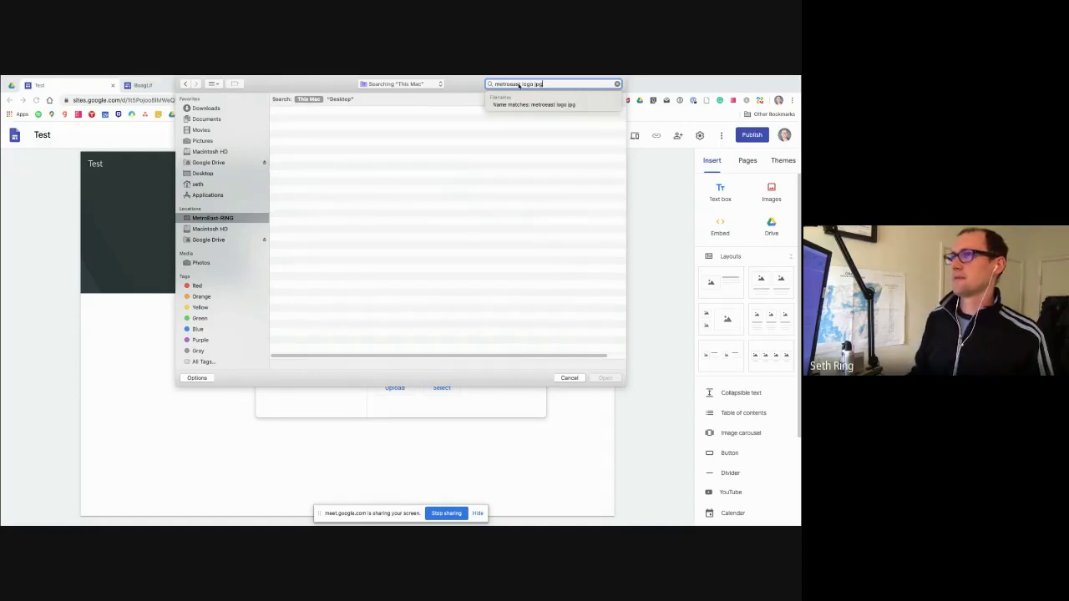
Search for metroeast files of the JPEG image kind to use as the logo, and cancel the upload.
triple_click(521, 84)
text(metroe)
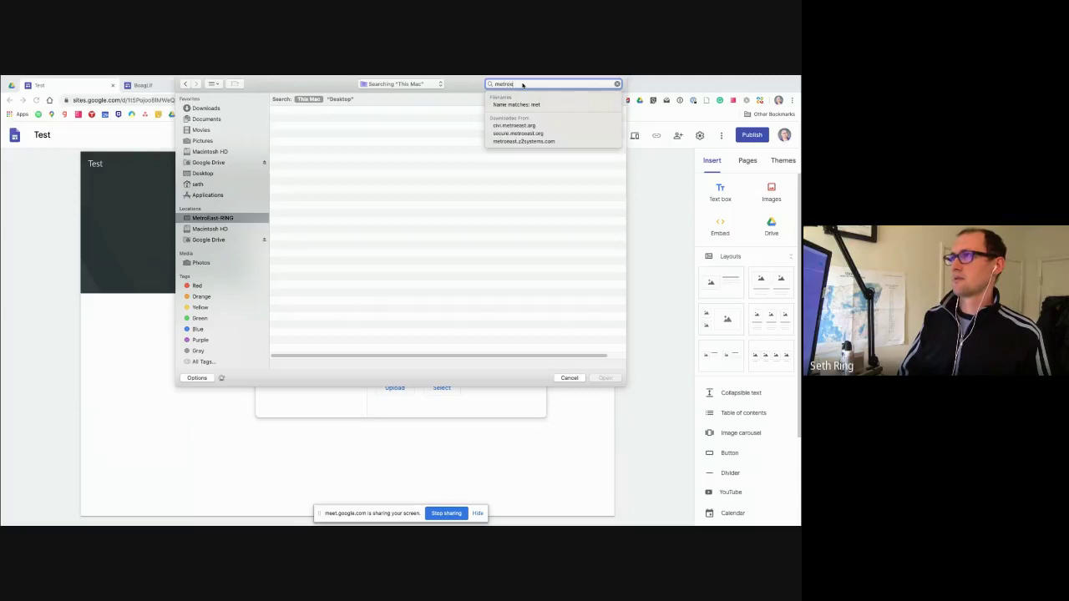
text(ast jpeg)
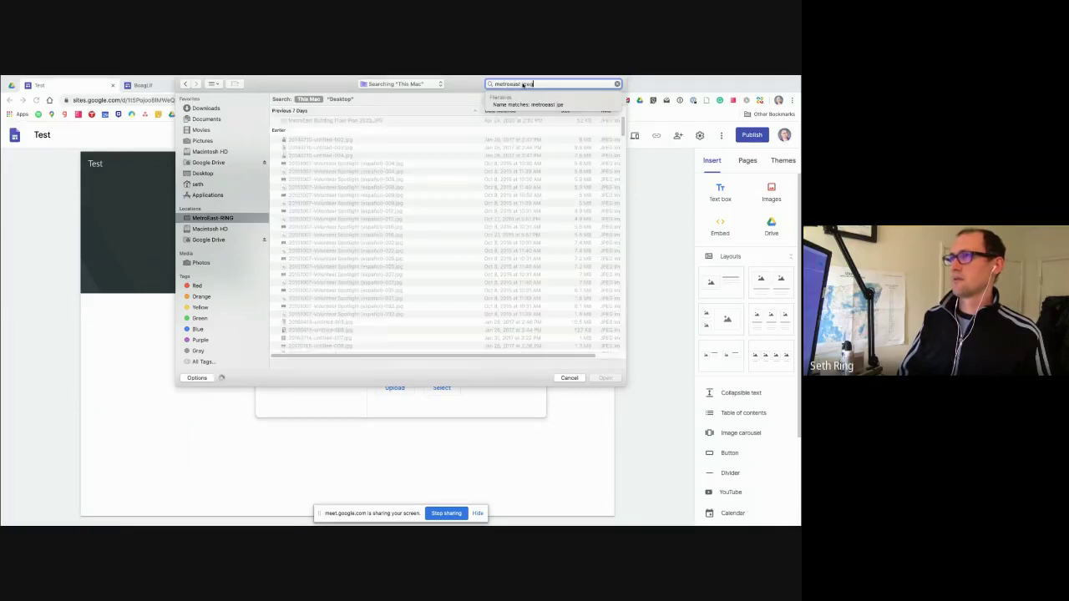
click(530, 126)
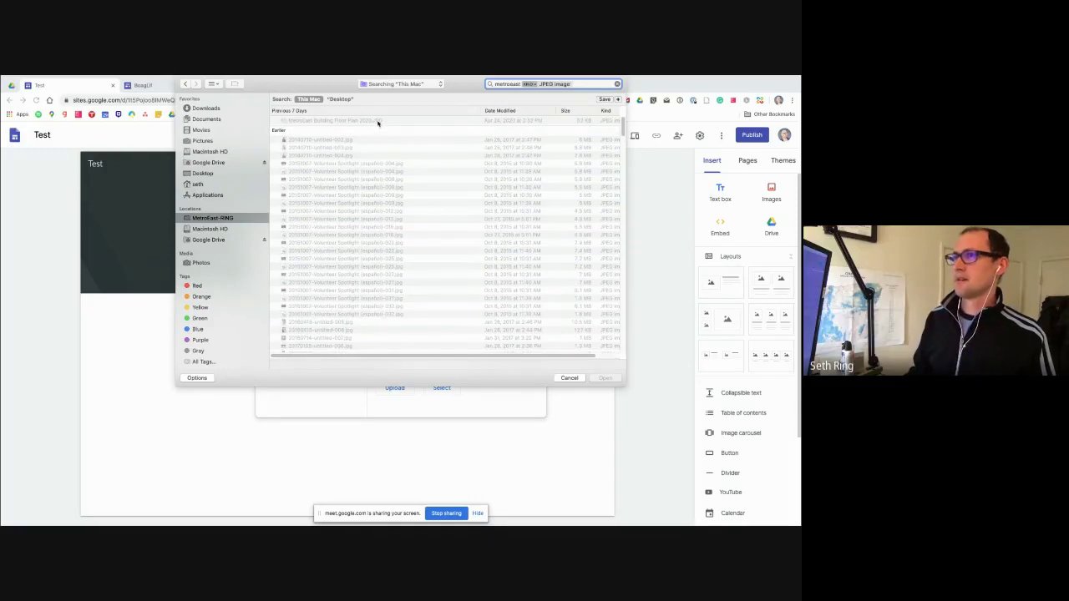
click(377, 121)
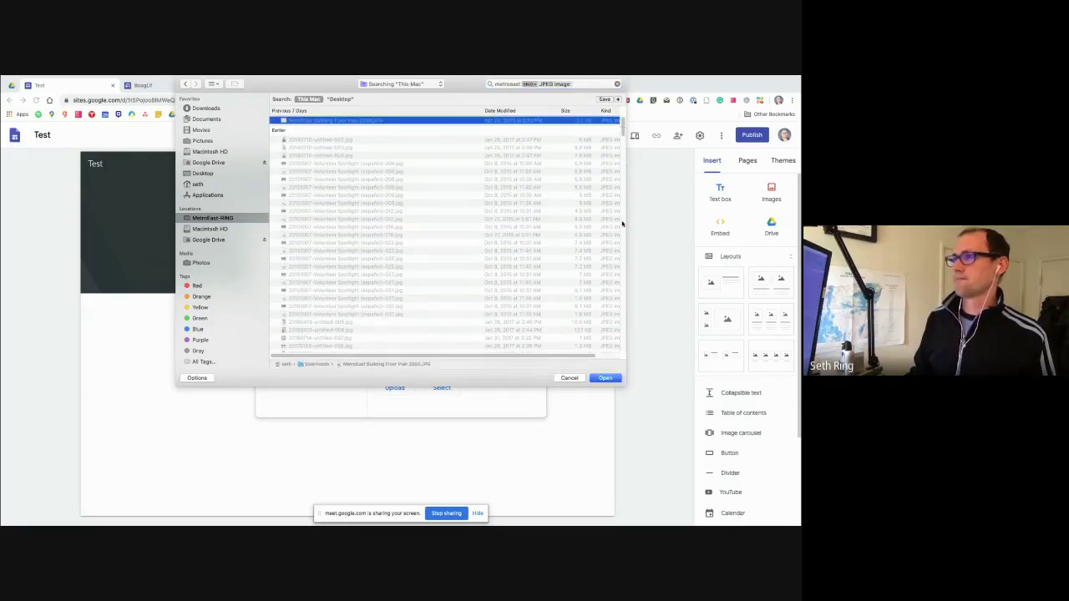
scroll(570, 200, down, 10)
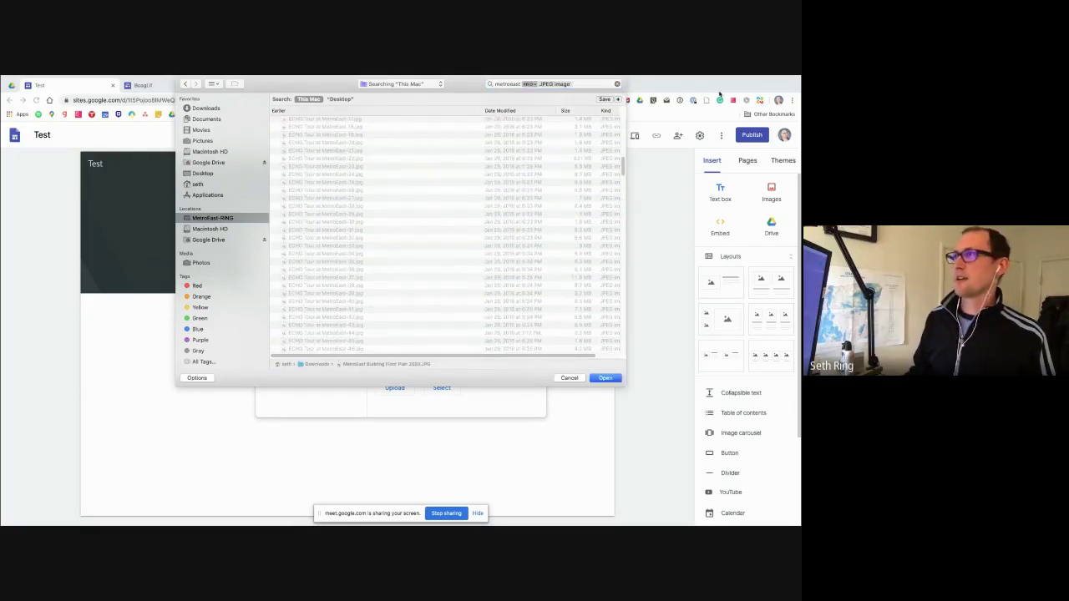
click(569, 379)
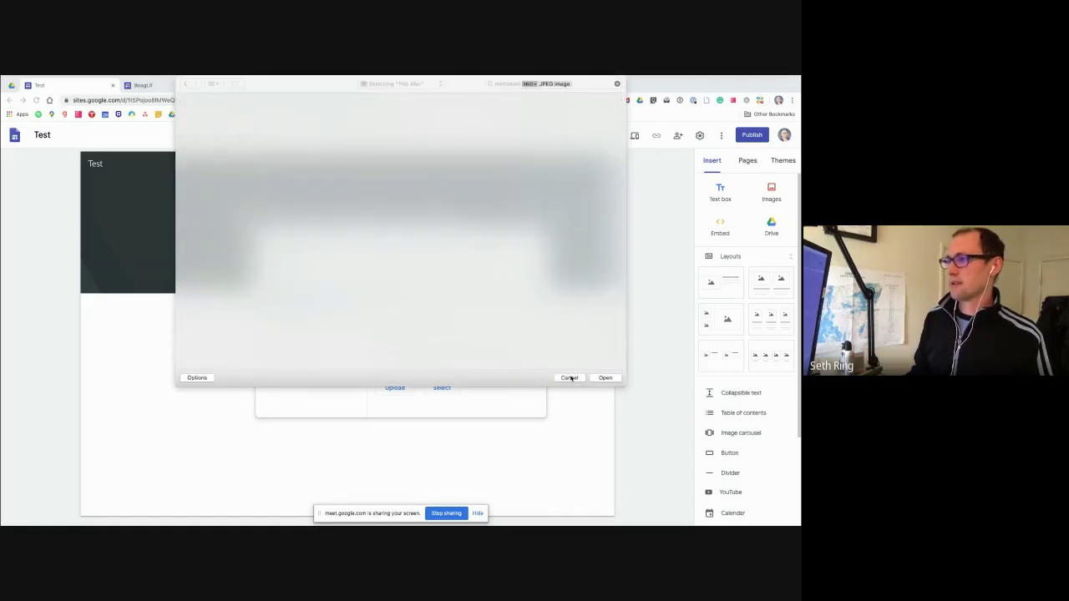
View the logo on the BoagLif site for comparison, and close the brand image settings on the Test site.
click(167, 86)
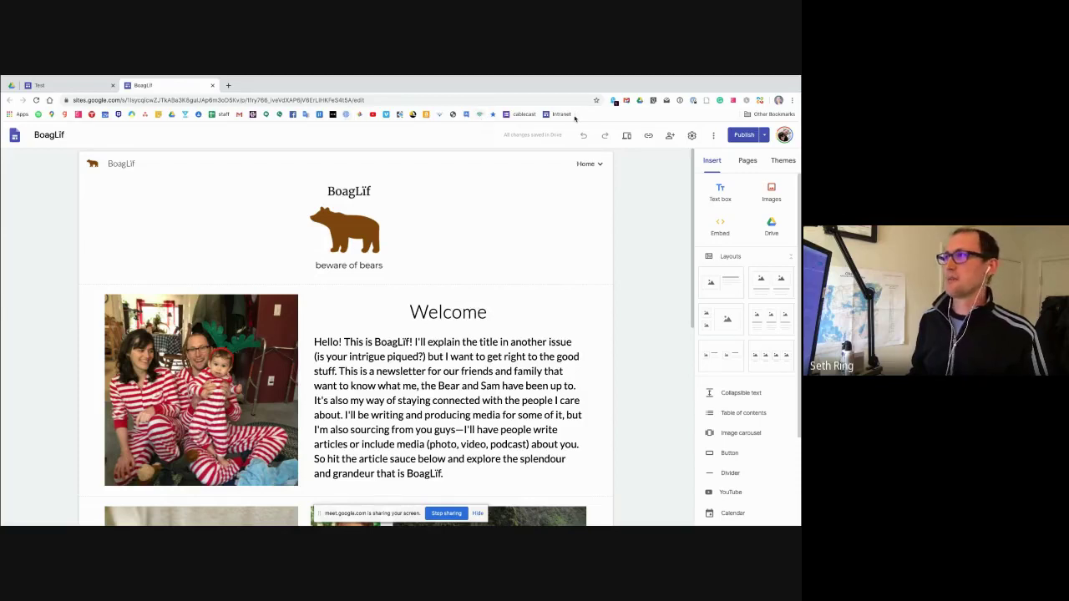
click(88, 86)
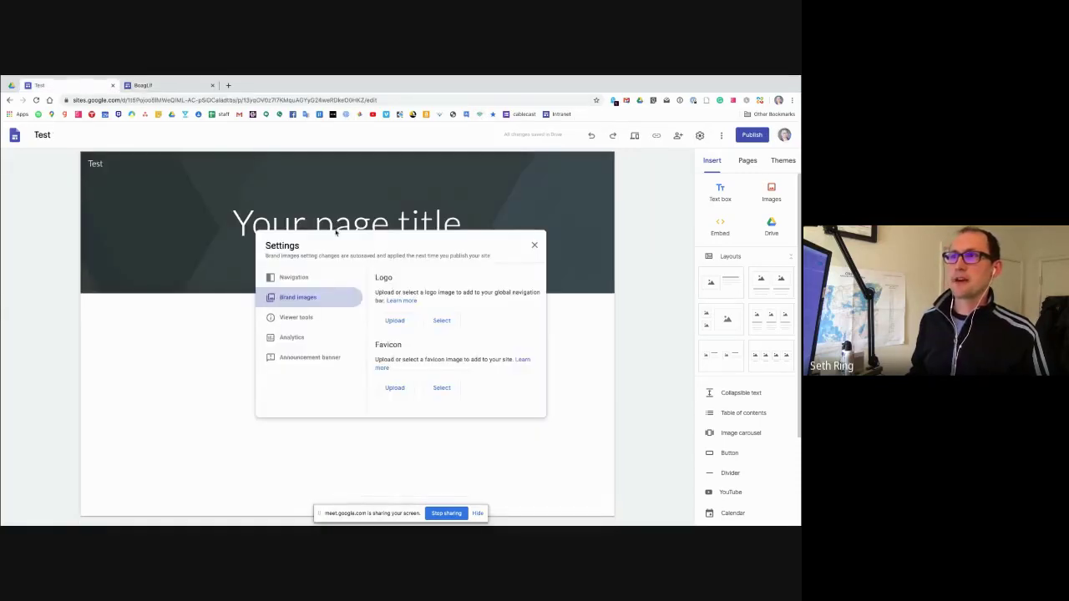
click(534, 245)
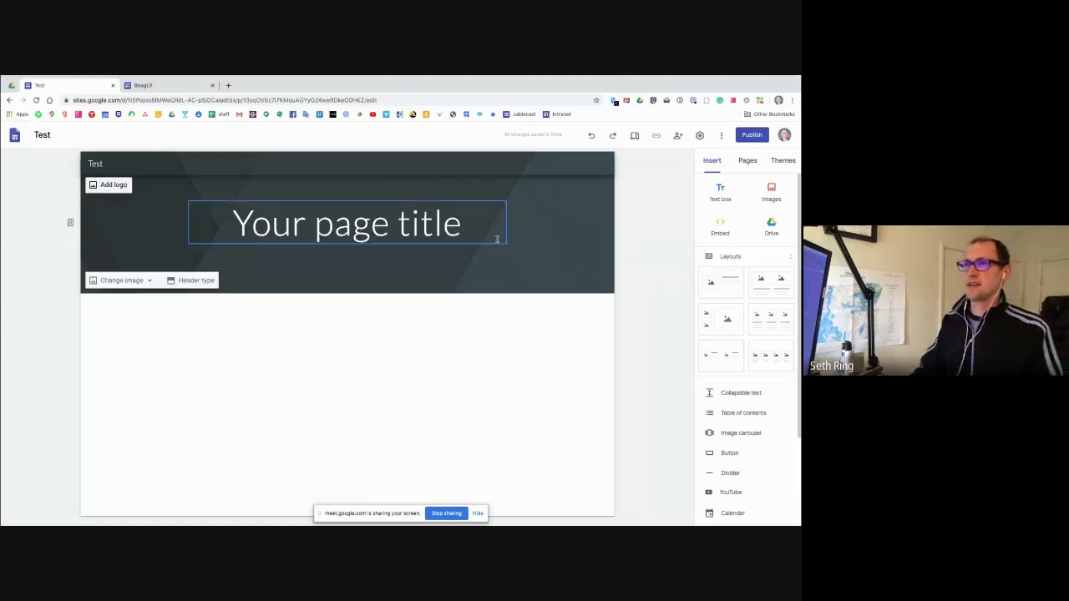
click(312, 227)
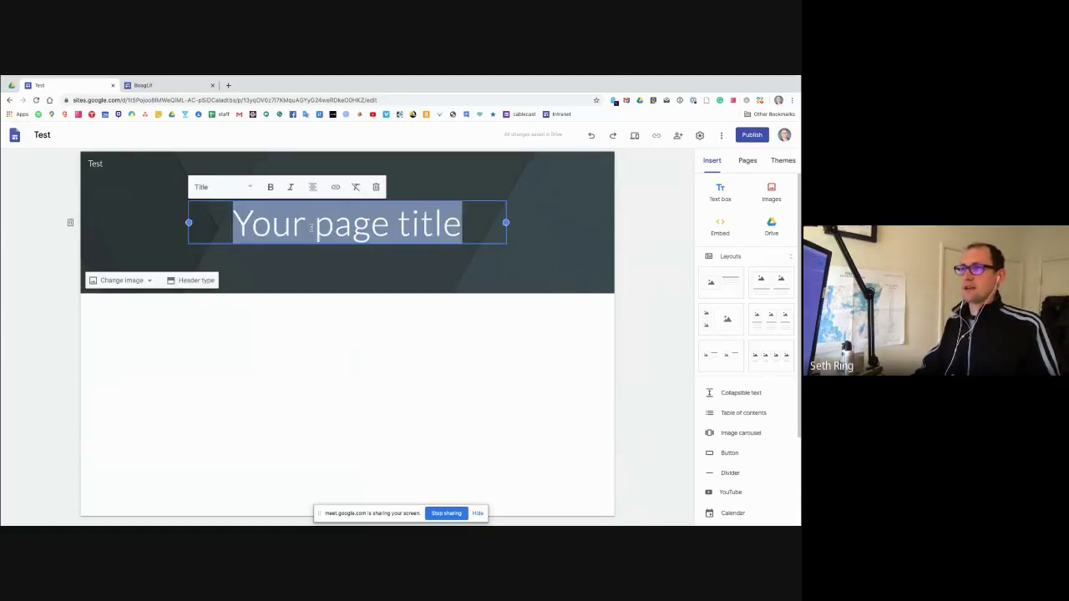
click(279, 315)
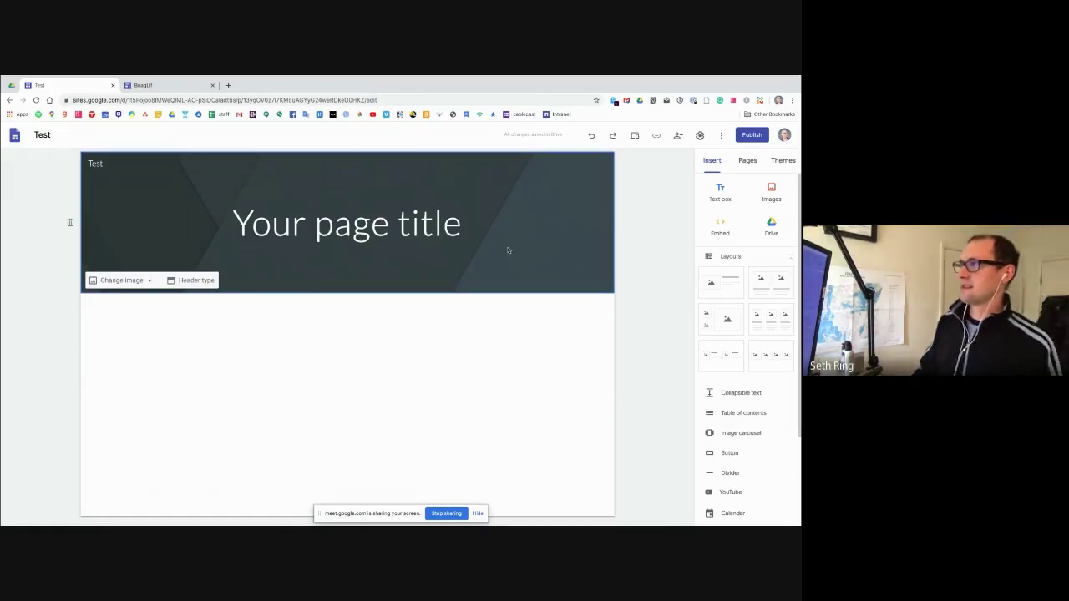
Try the pink, green and purple colors of the Simple theme and set the site's theme color to black.
click(783, 160)
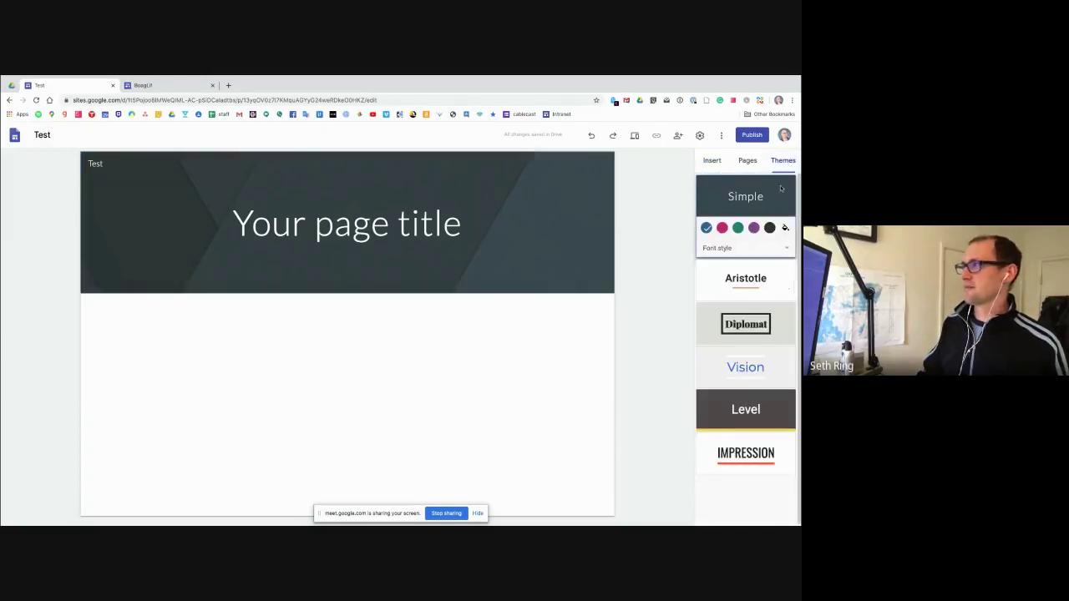
click(723, 228)
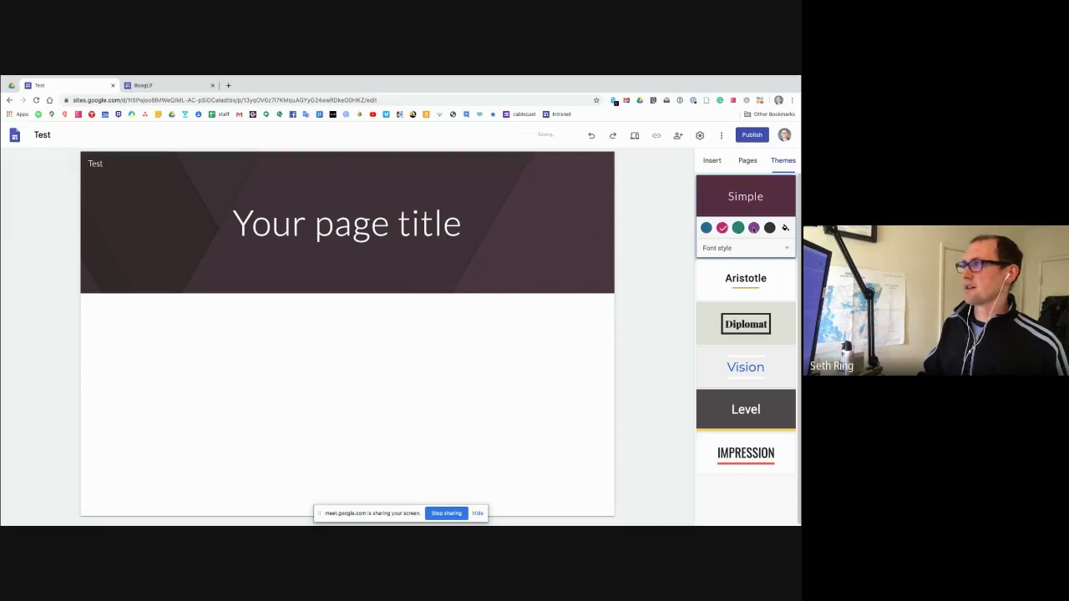
click(737, 228)
click(754, 228)
click(769, 228)
click(778, 249)
click(732, 250)
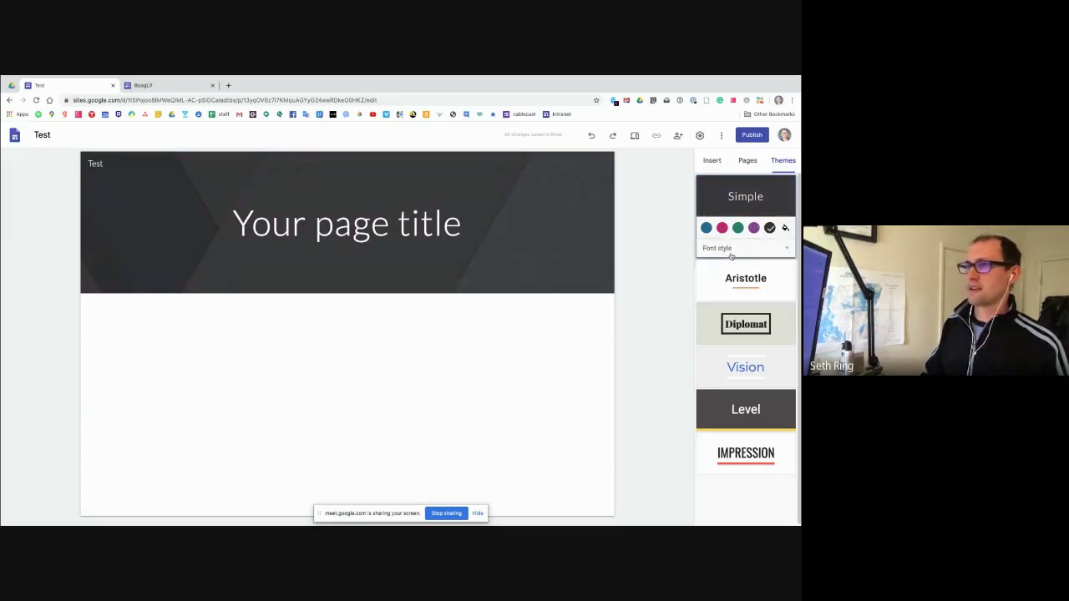
Replace the placeholder page title in the header with "Test Site".
click(455, 217)
triple_click(455, 217)
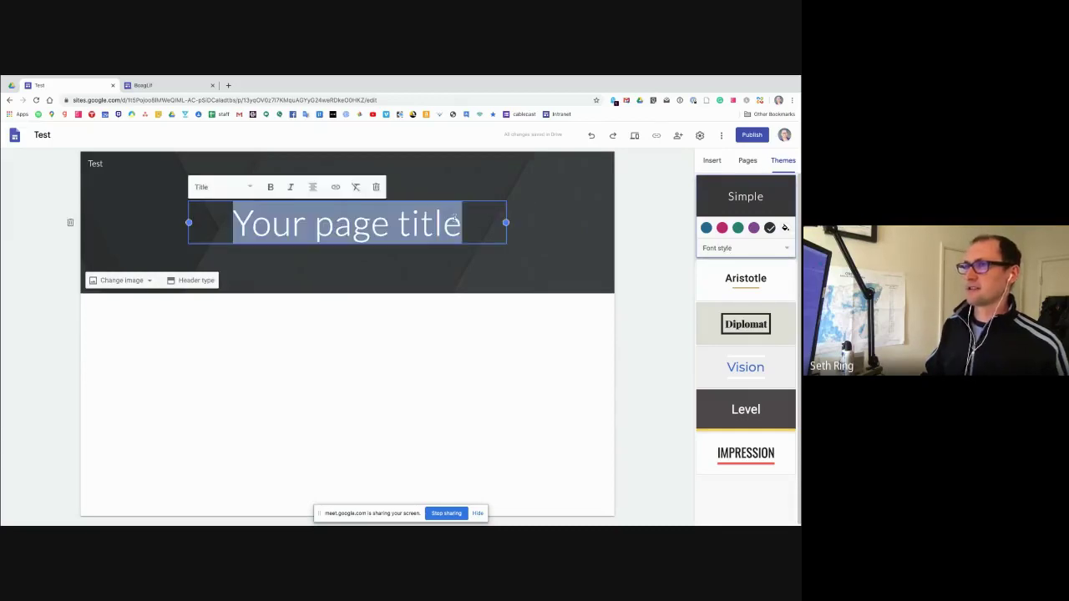
text(Test Site)
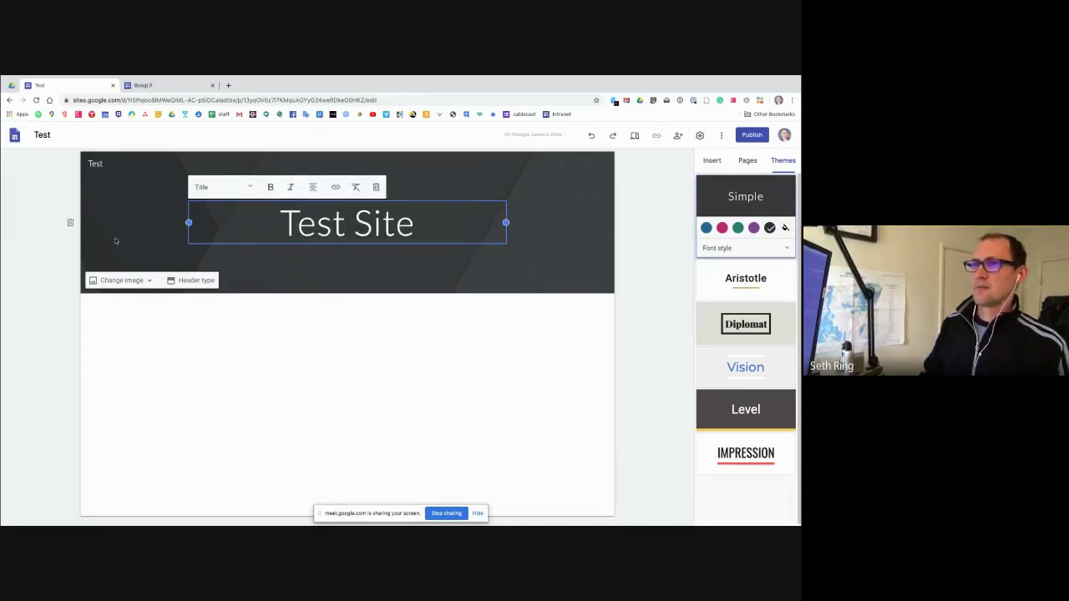
Change the header image to the Enchanted Forest album photo of a woman in a green shirt beside the gnome and bear statues.
click(136, 283)
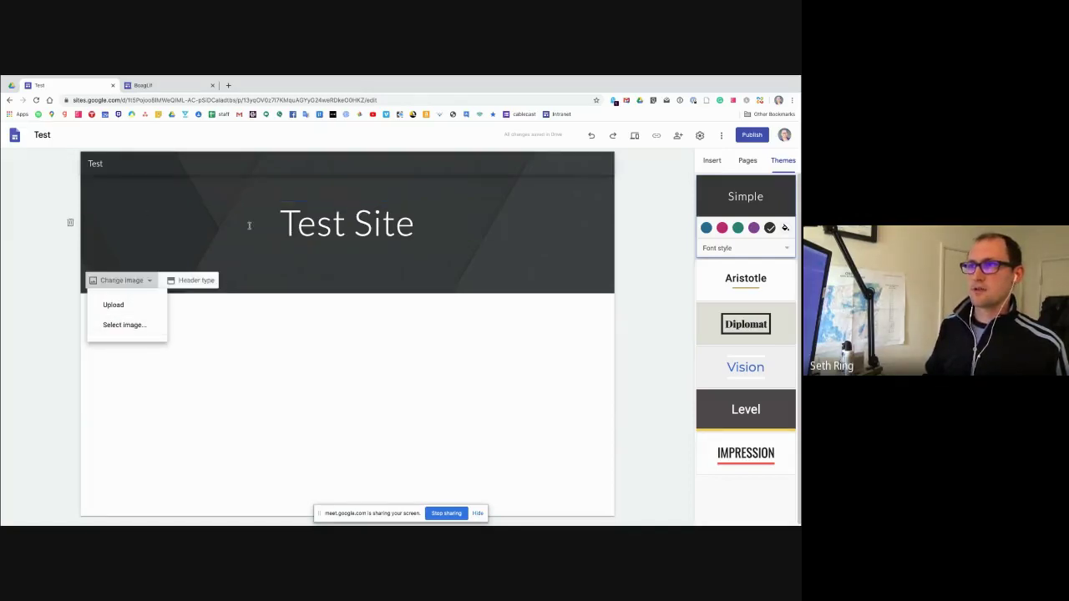
click(135, 328)
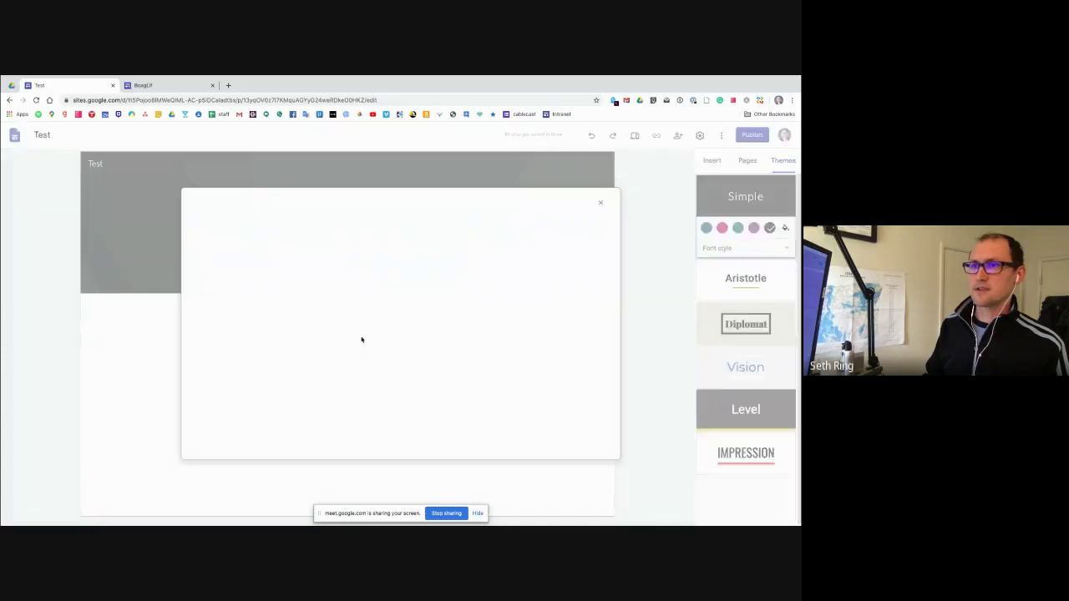
scroll(421, 297, down, 3)
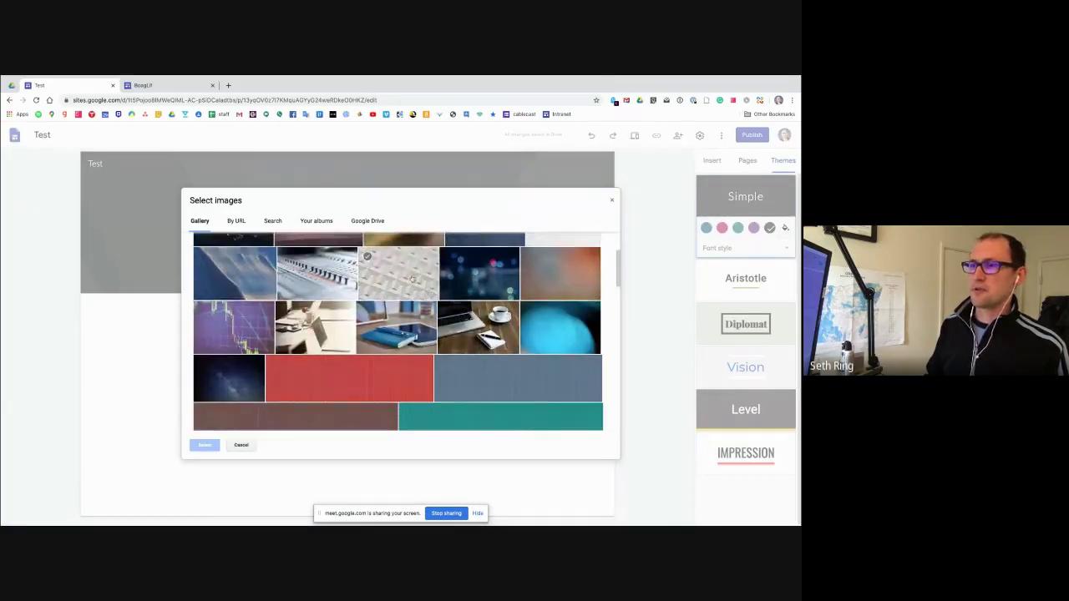
click(315, 221)
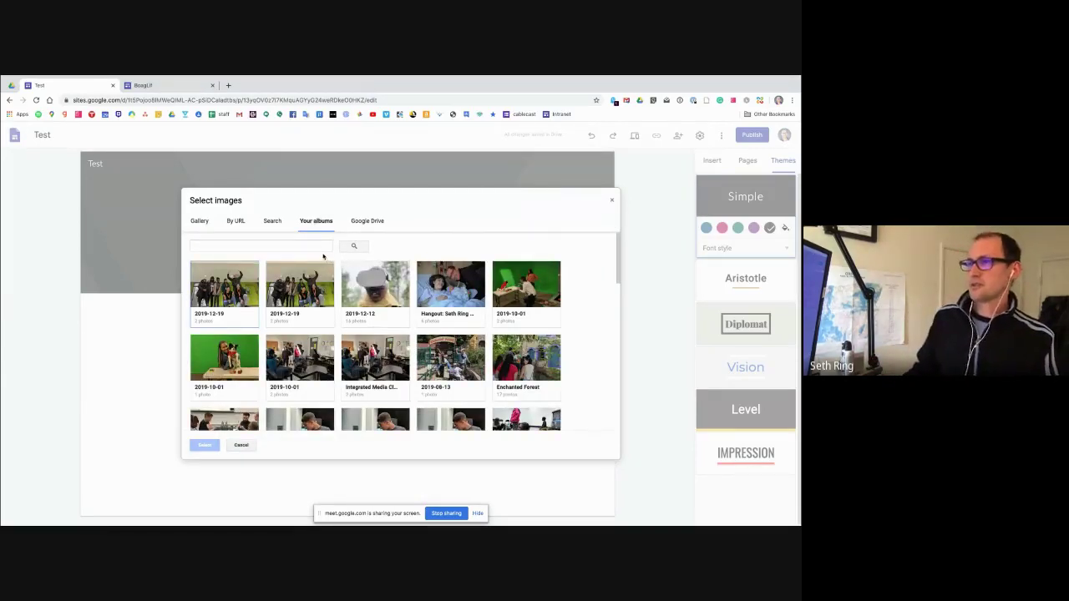
scroll(312, 249, down, 1)
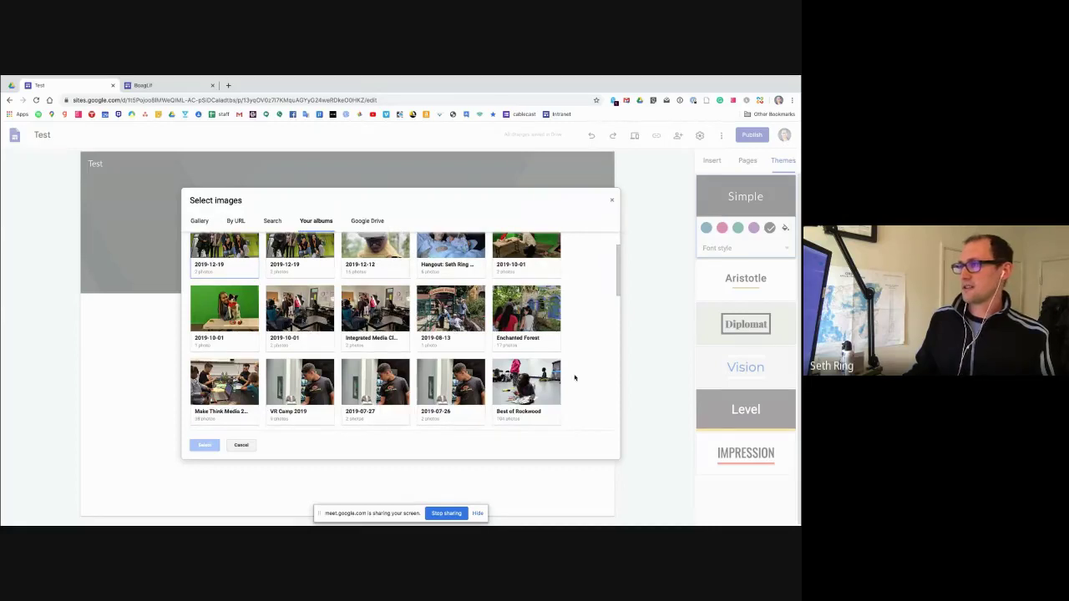
click(535, 320)
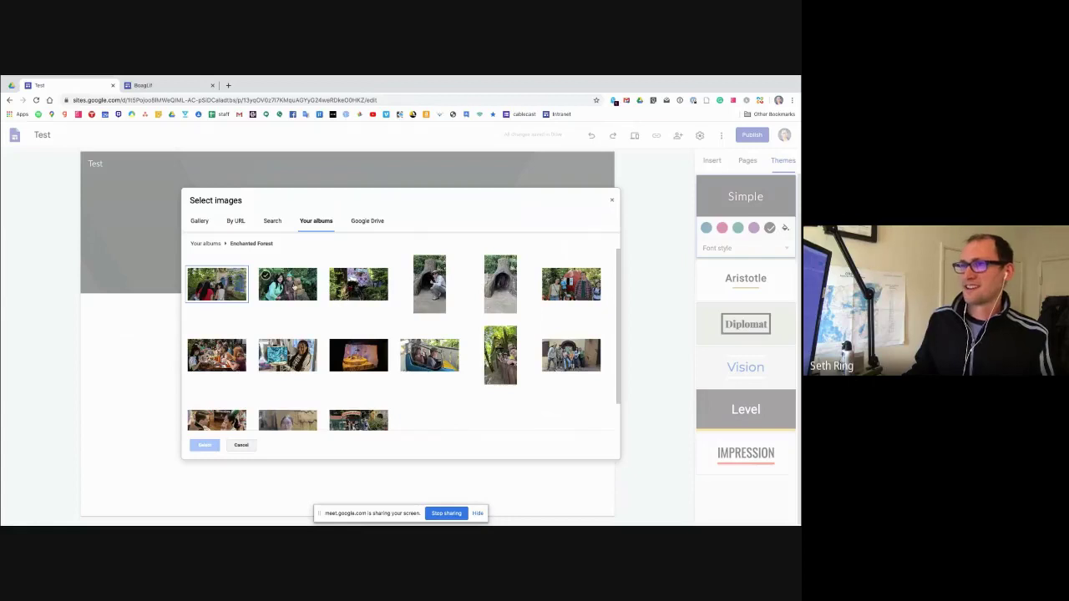
click(295, 286)
click(202, 445)
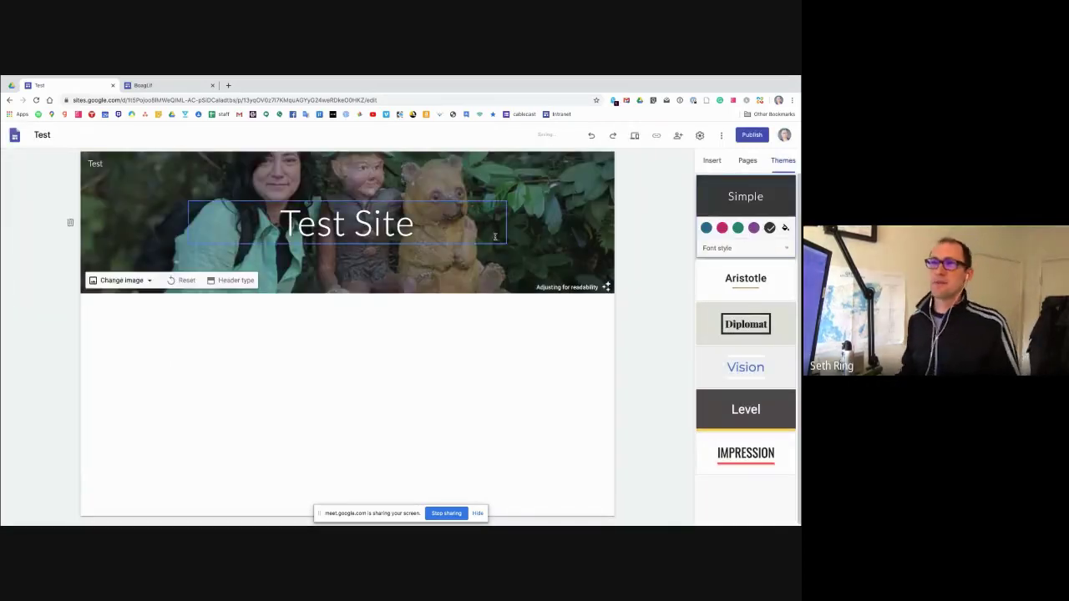
Try the Title only header type and compare it with the header of the BoagLïf site.
click(249, 279)
click(301, 280)
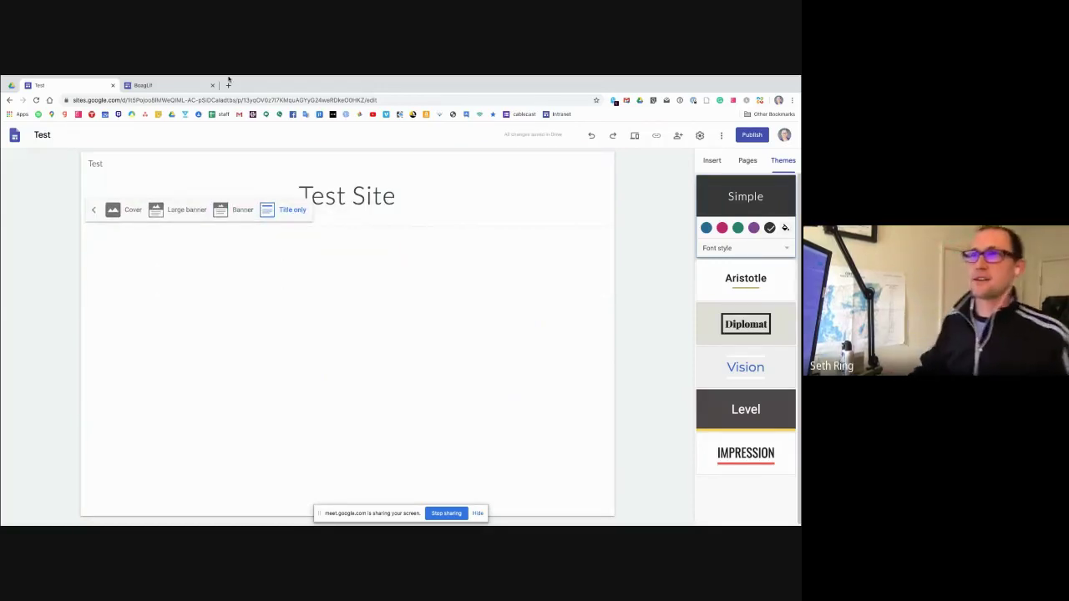
click(161, 89)
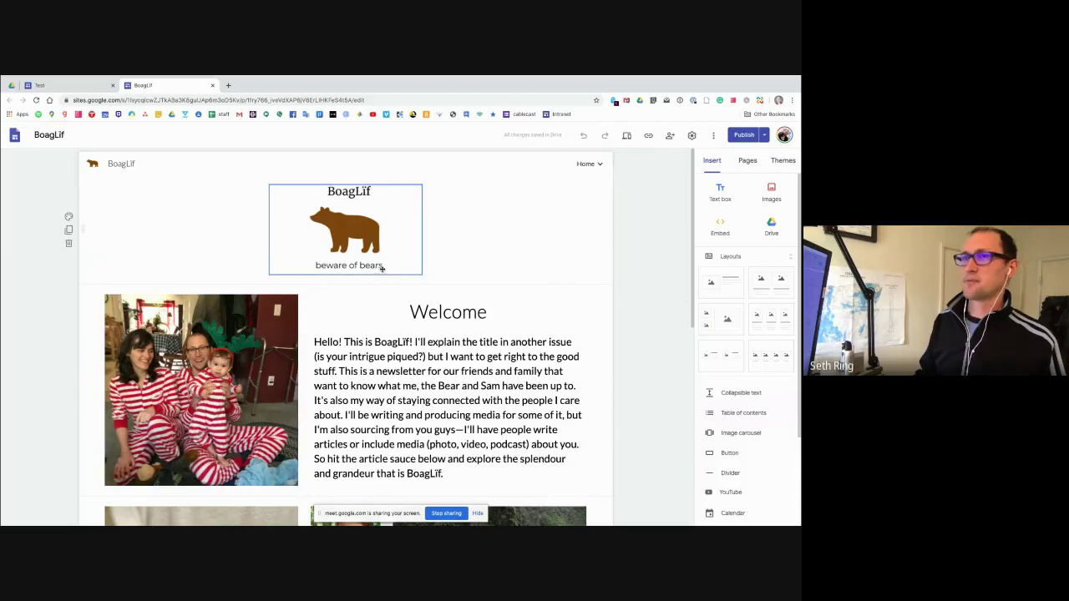
key(ctrl+shift+Tab)
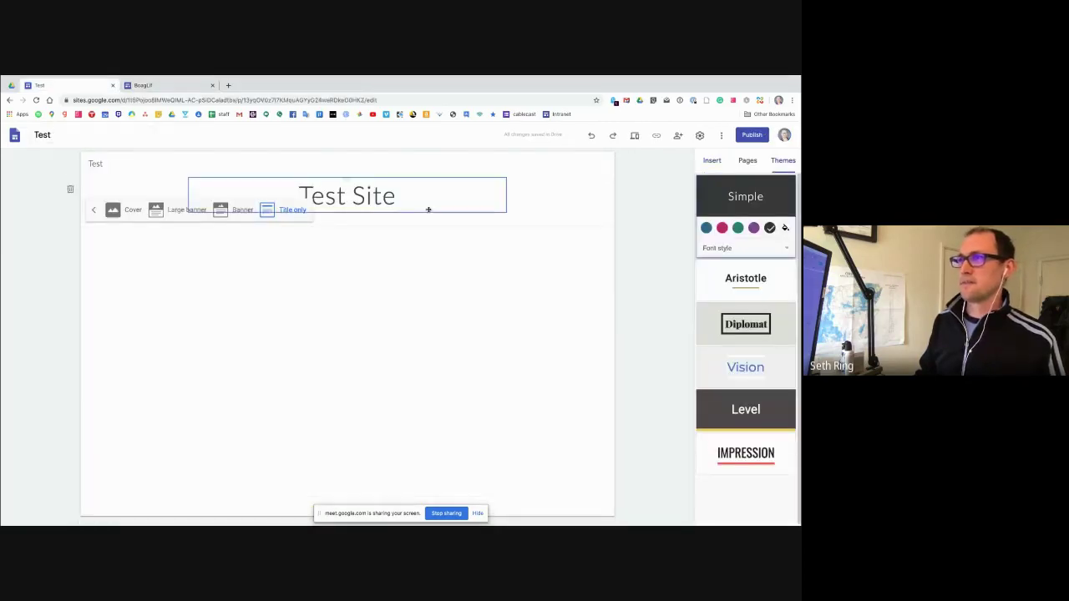
Try the Large banner and Cover header types and set the header type to Banner.
click(222, 210)
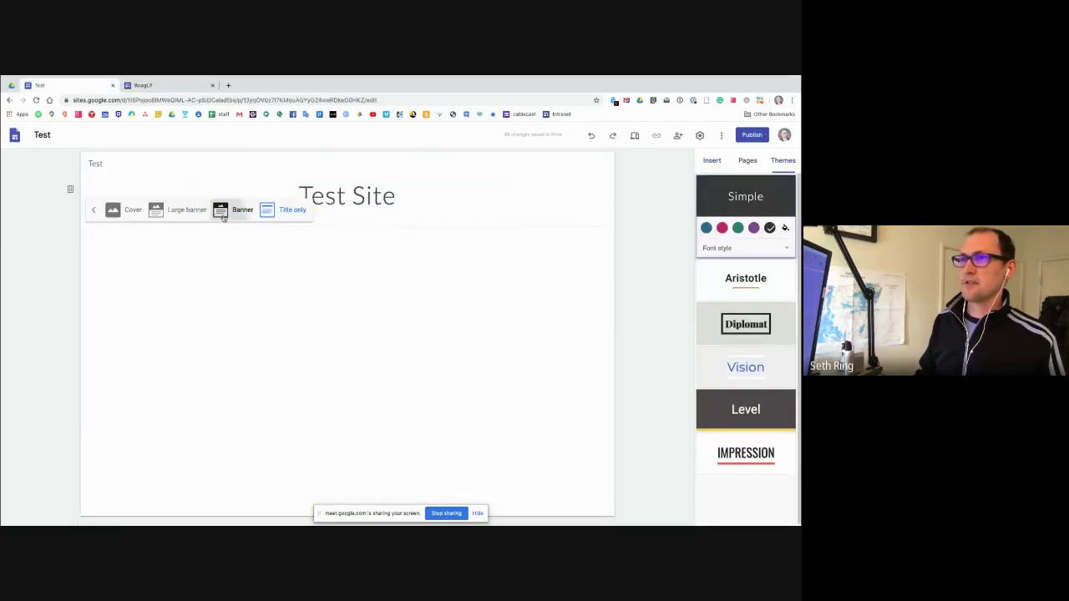
click(163, 278)
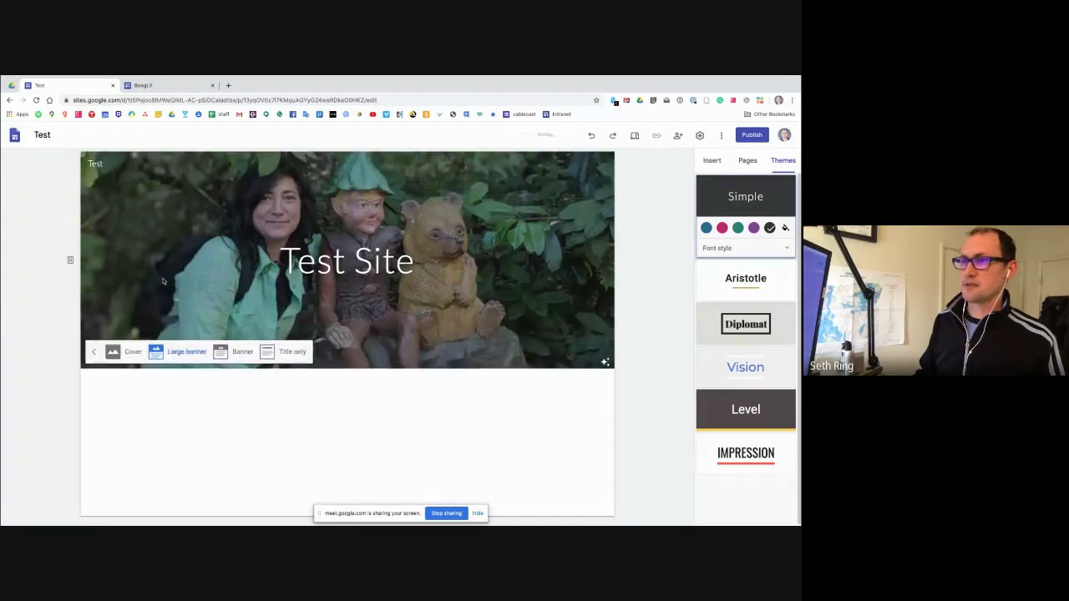
click(117, 351)
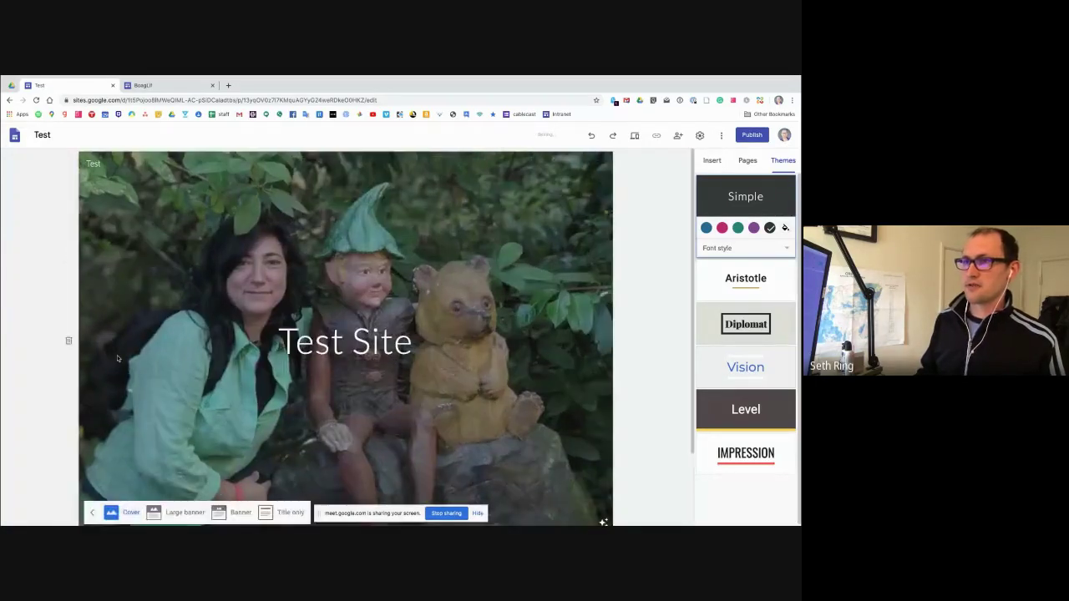
scroll(100, 464, down, 2)
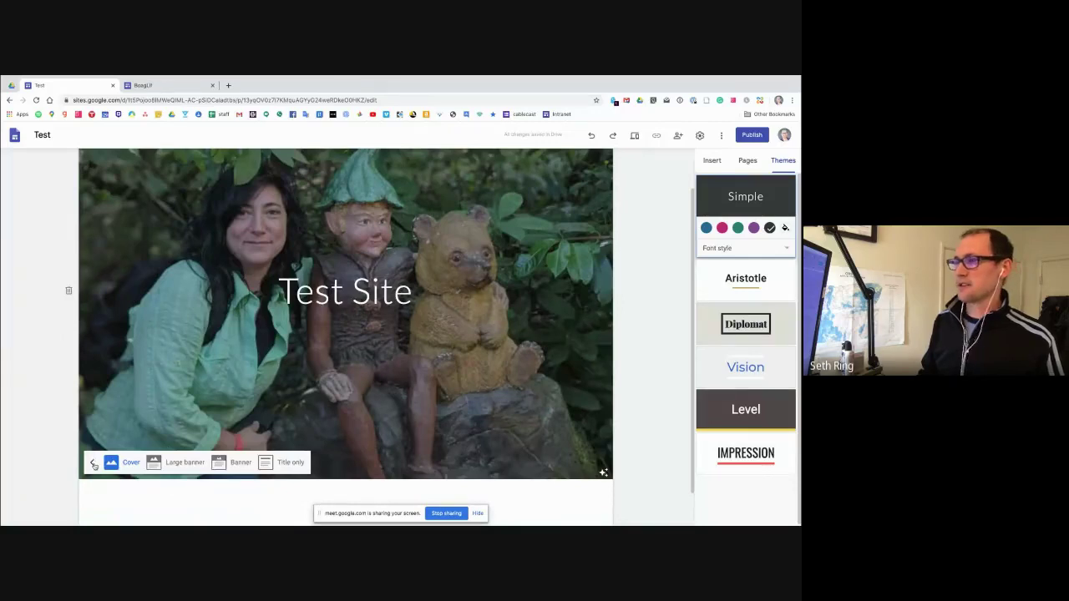
click(227, 462)
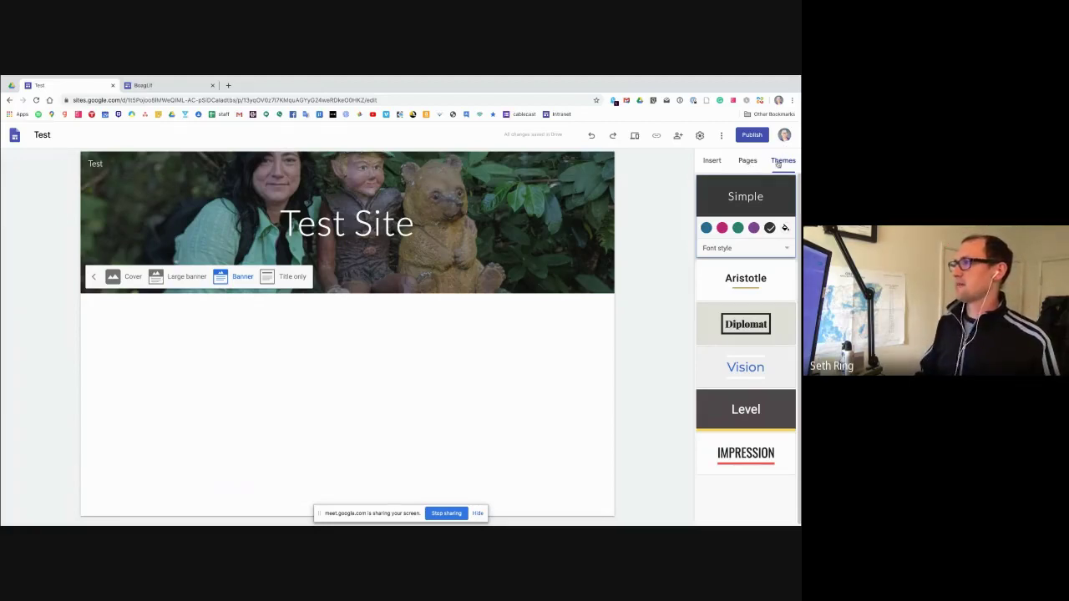
Apply the Aristotle theme to the site with the green color and the Classic font style.
click(756, 282)
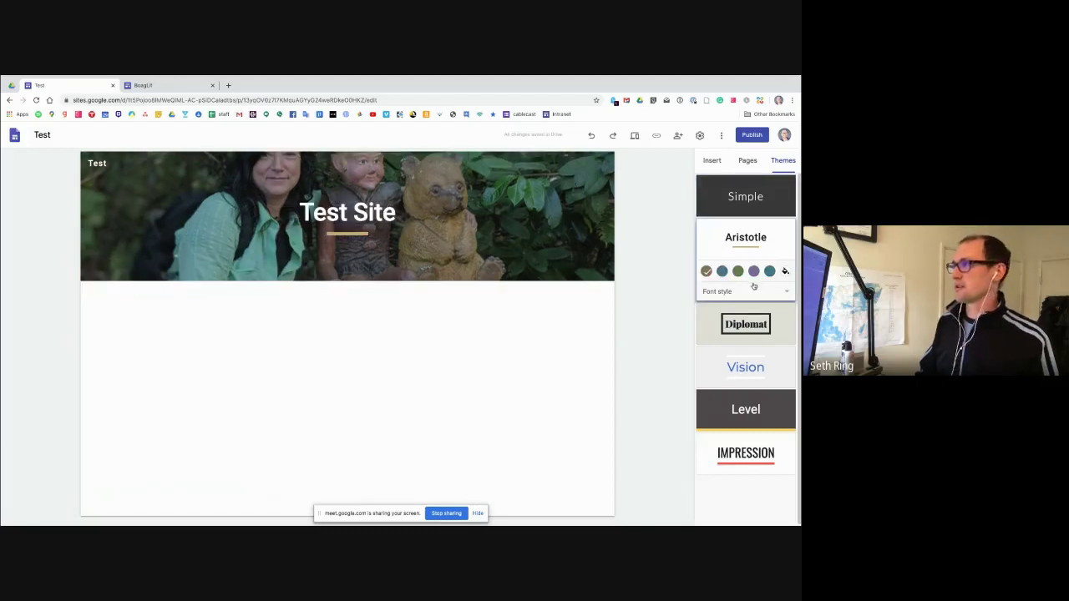
click(737, 271)
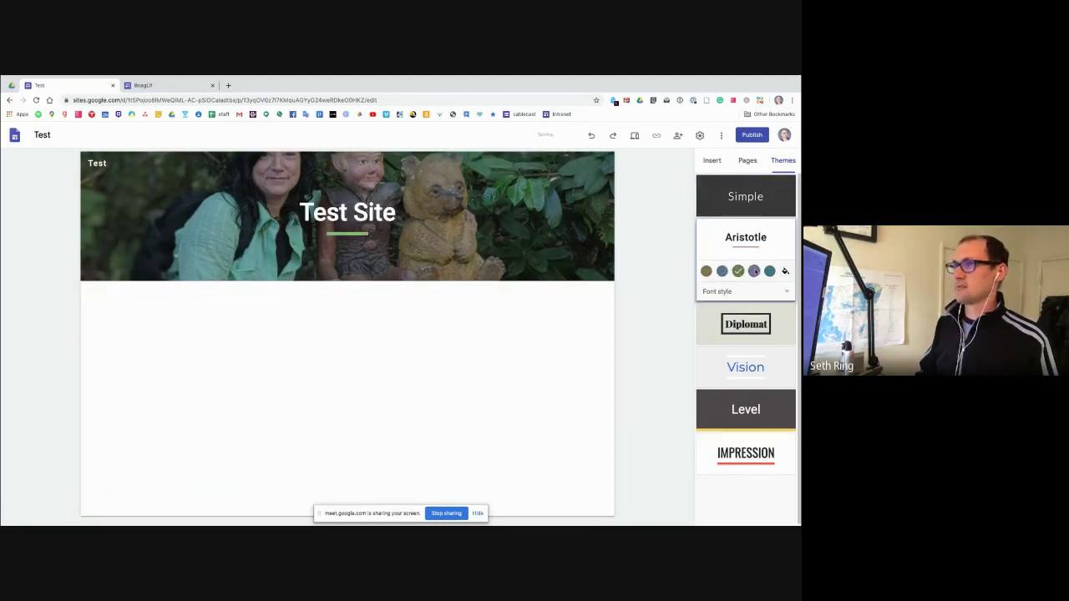
click(718, 291)
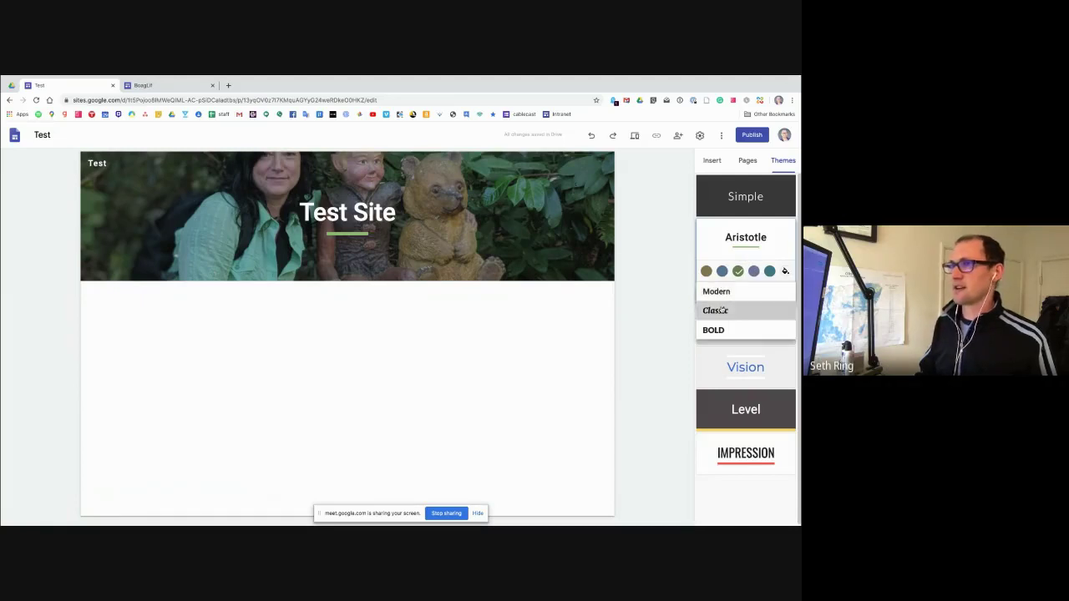
click(723, 310)
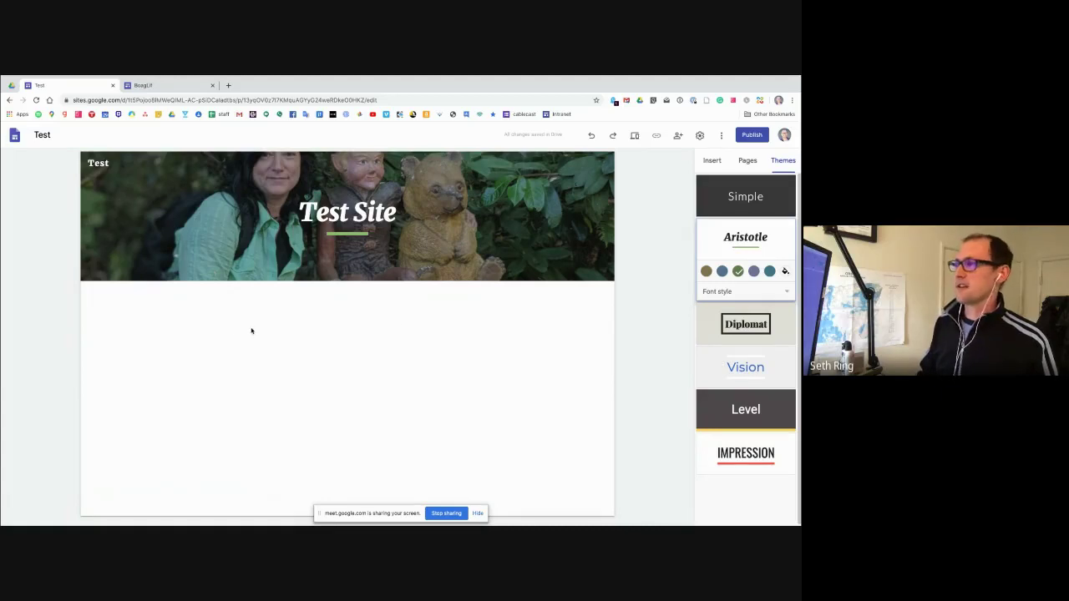
Examine how images and text are laid out on the BoagLïf home page and return to the Test site.
click(714, 164)
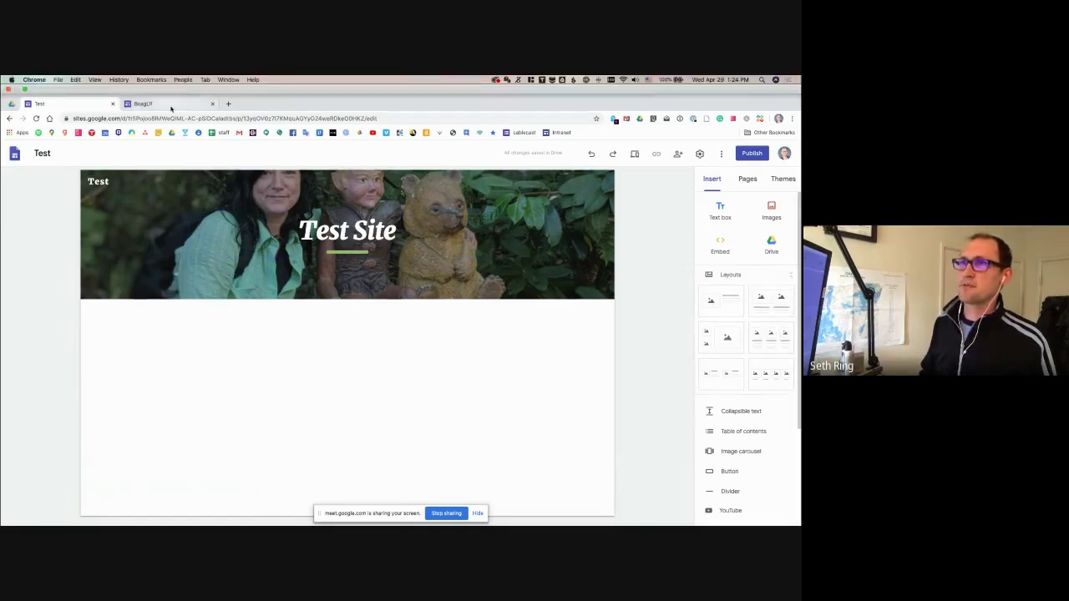
click(176, 85)
scroll(225, 273, down, 5)
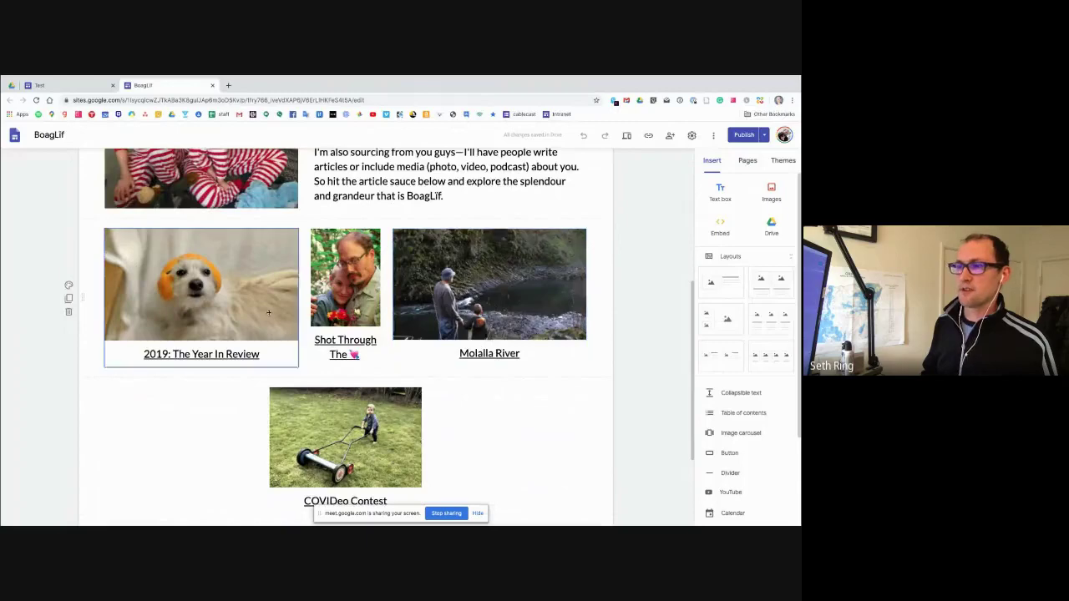
scroll(475, 401, up, 3)
scroll(602, 289, up, 2)
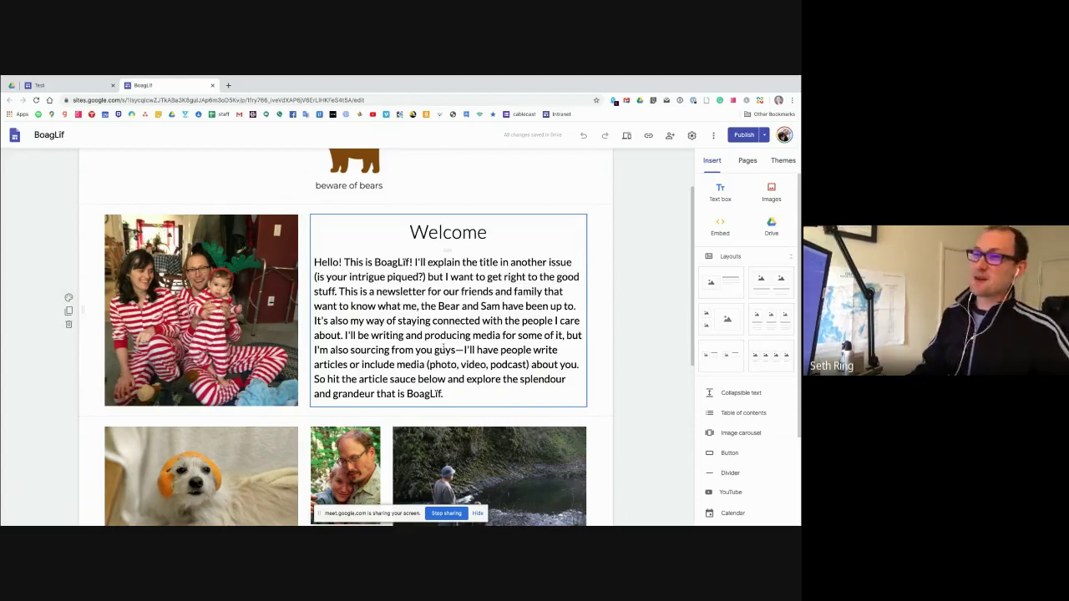
scroll(242, 259, down, 1)
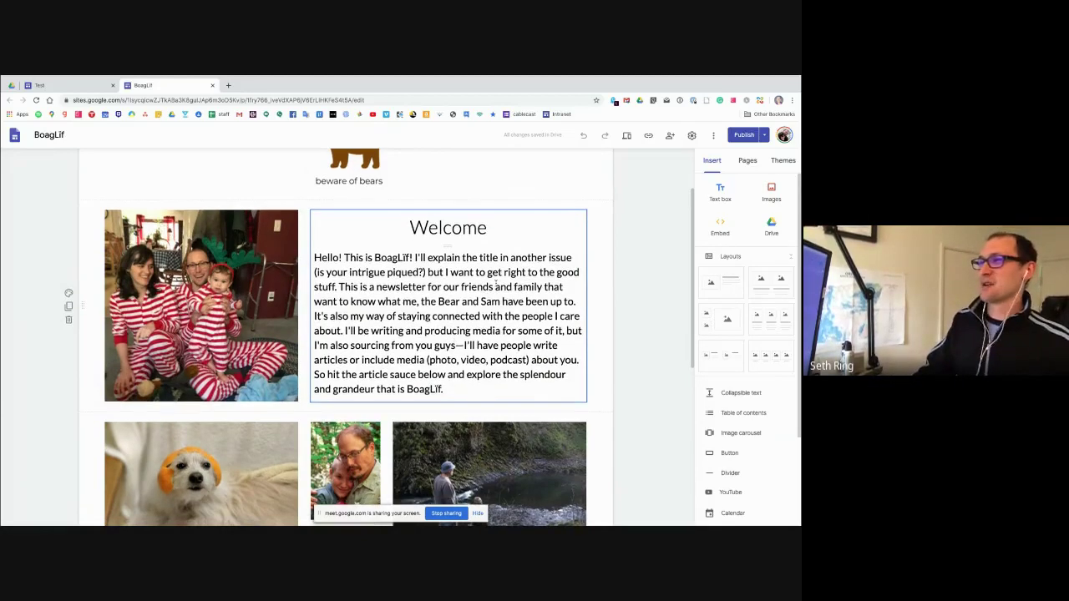
click(242, 258)
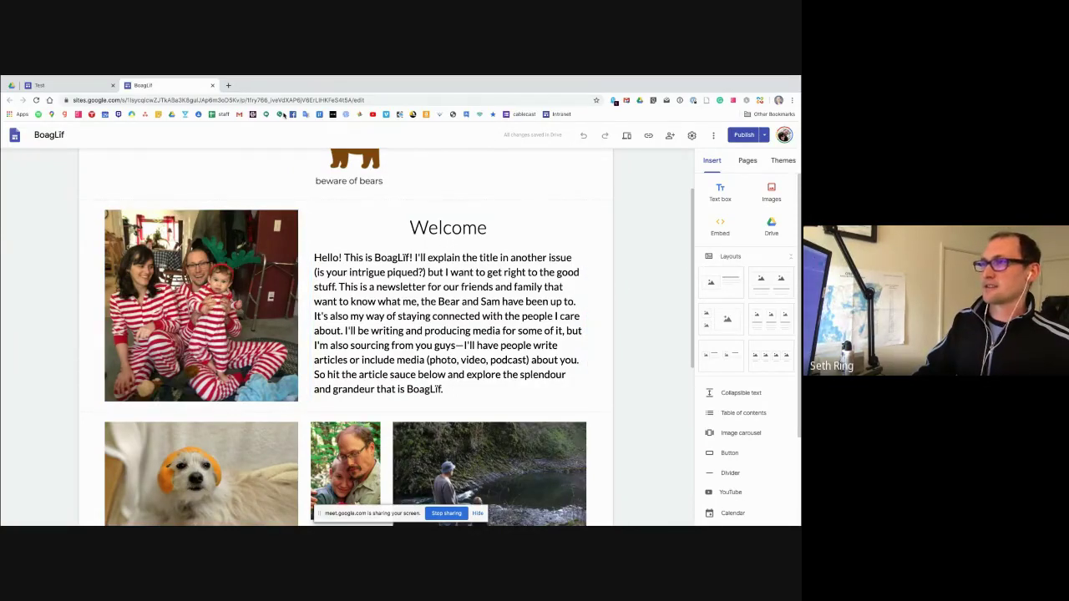
click(71, 86)
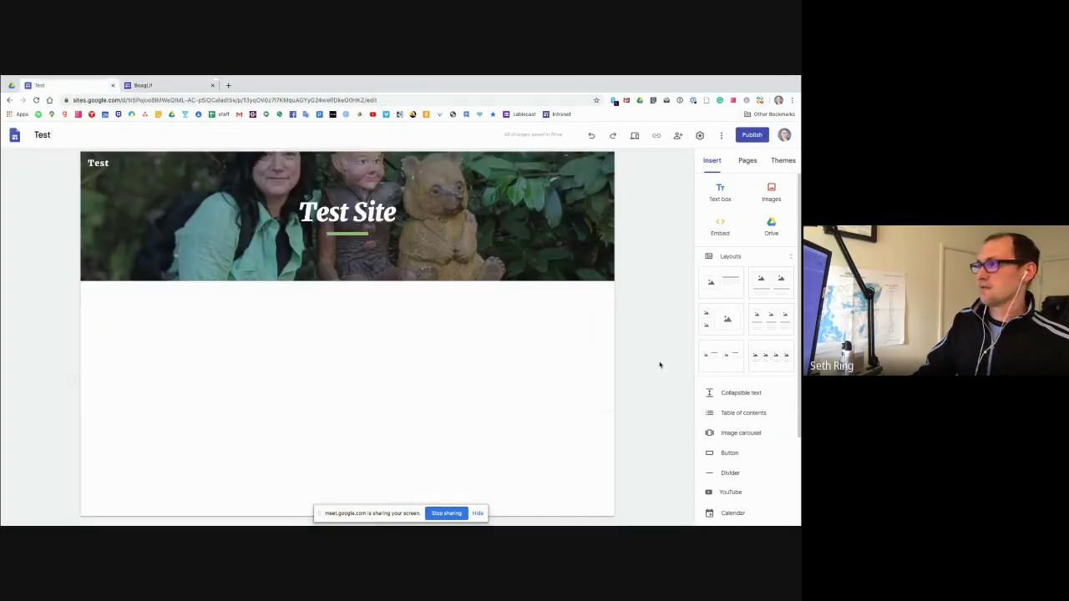
Insert the layout with one image beside text and open the Photos source for its image placeholder.
click(715, 294)
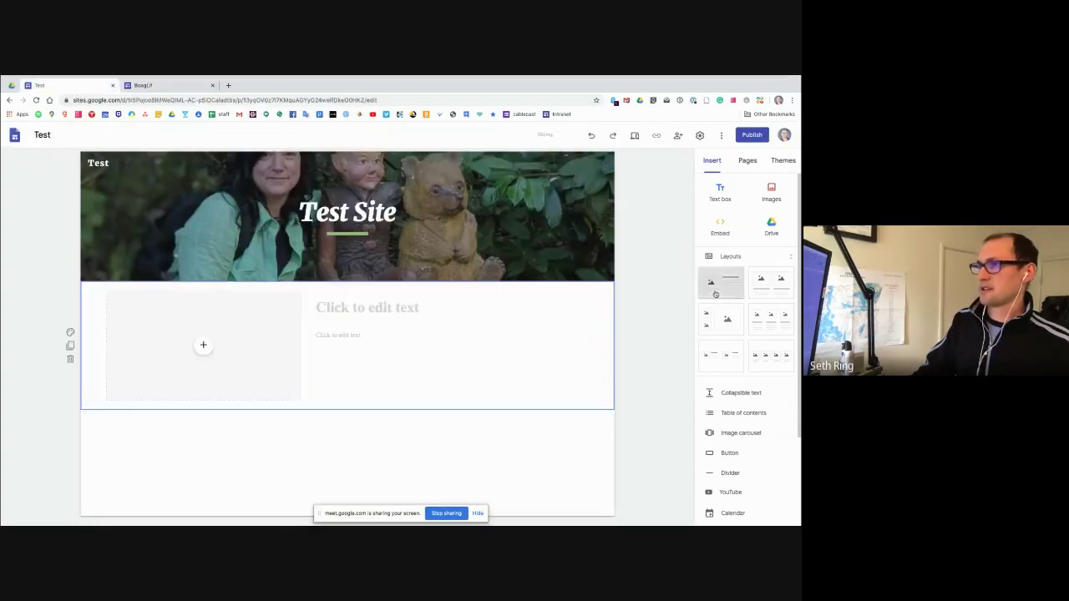
click(204, 346)
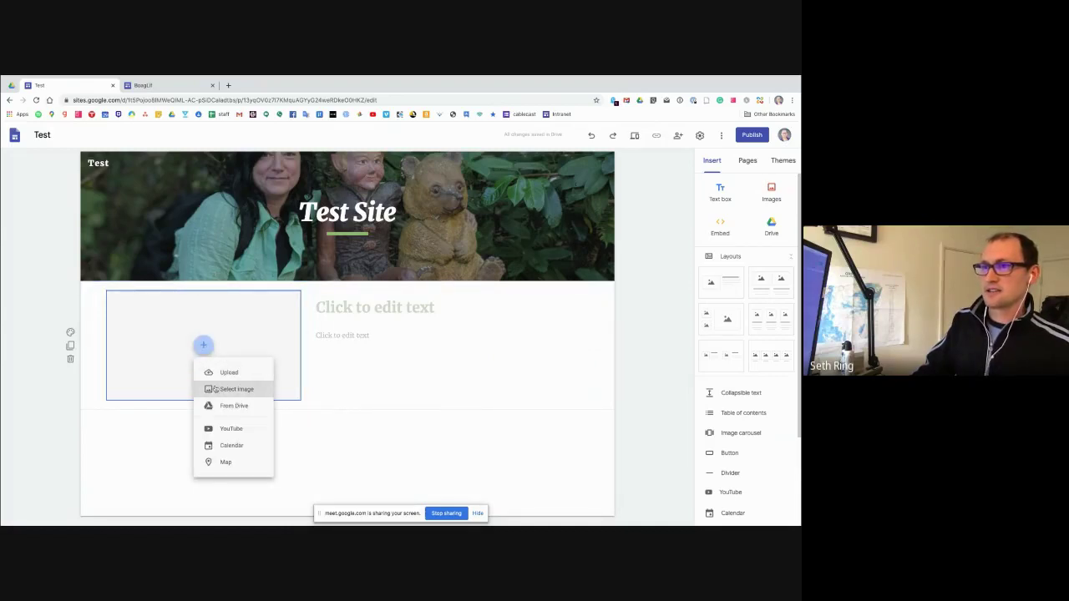
click(215, 389)
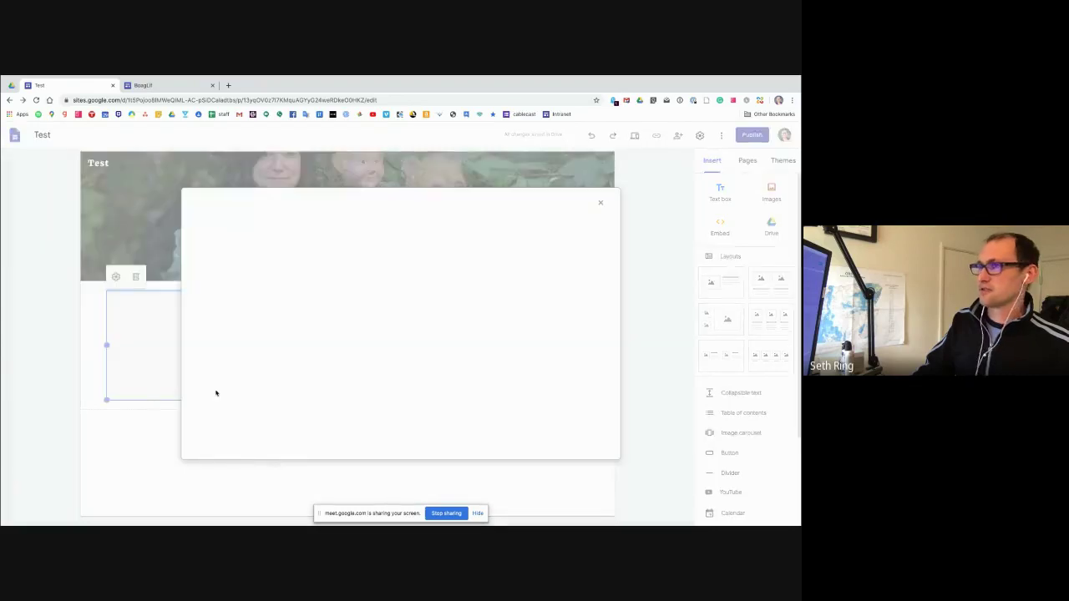
click(331, 235)
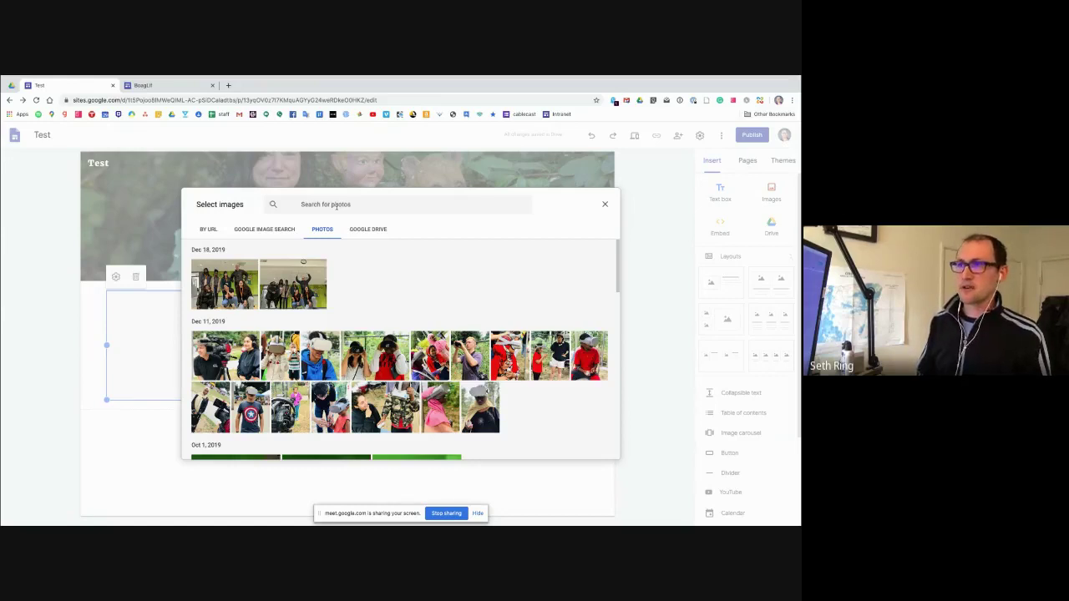
Fill the image placeholder with the Dec 11, 2019 photo of two people looking through VR headsets.
click(157, 85)
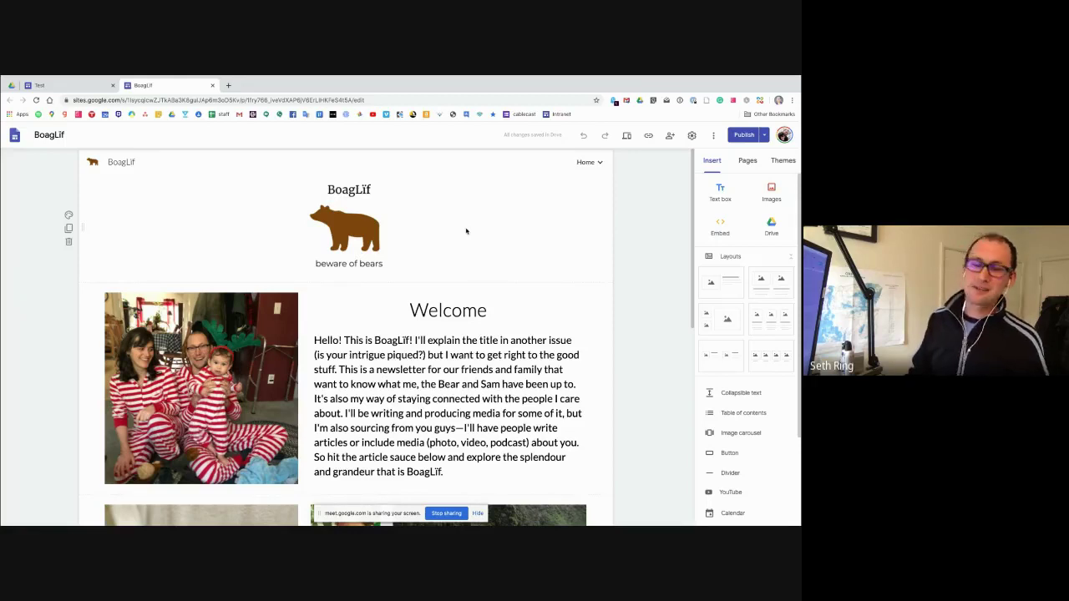
key(ctrl+shift+Tab)
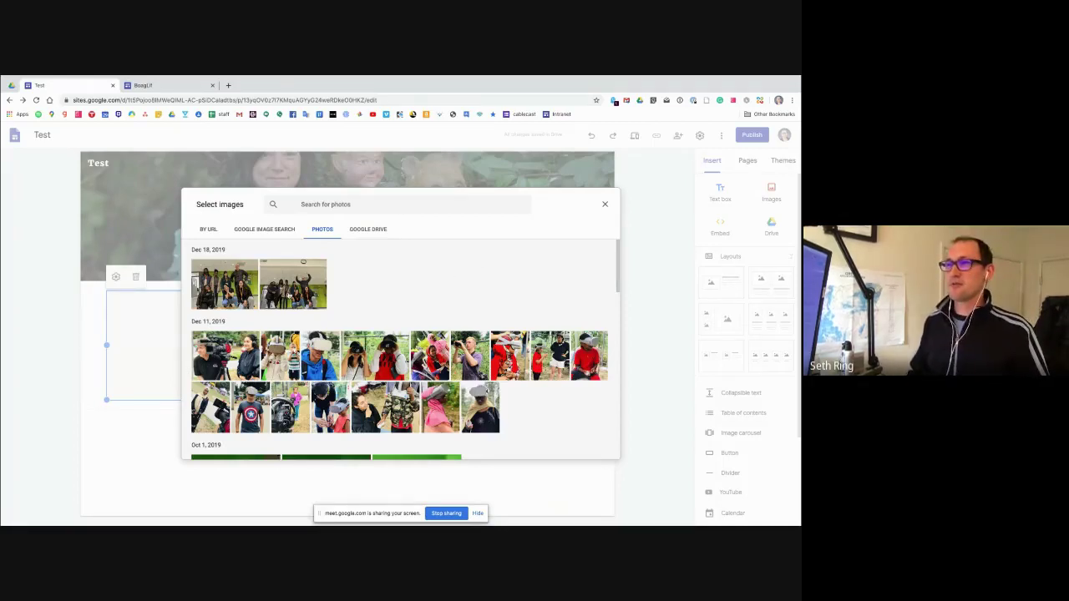
scroll(325, 298, down, 1)
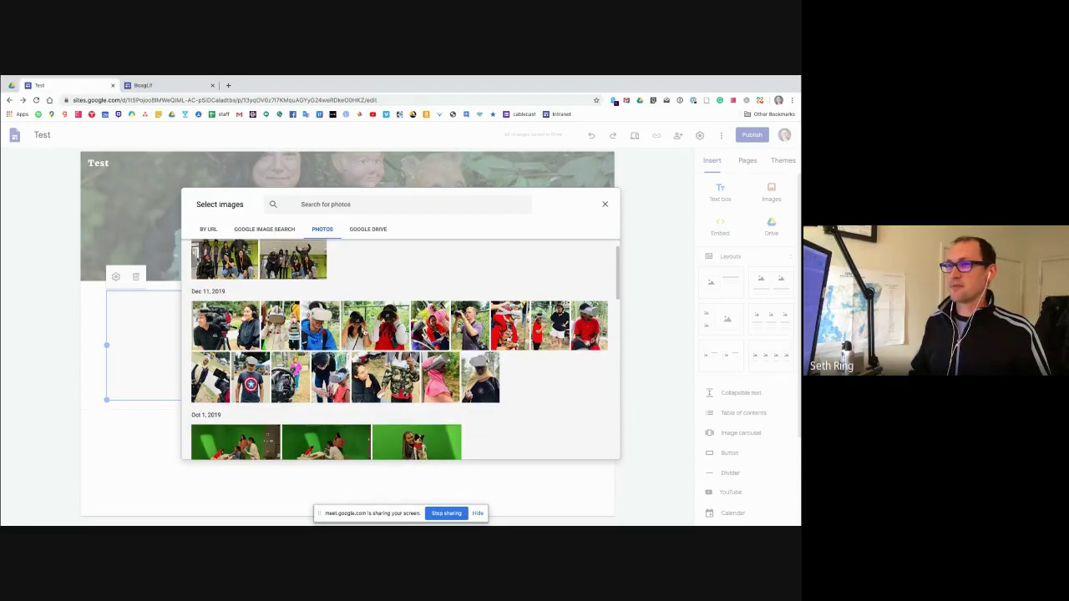
click(380, 332)
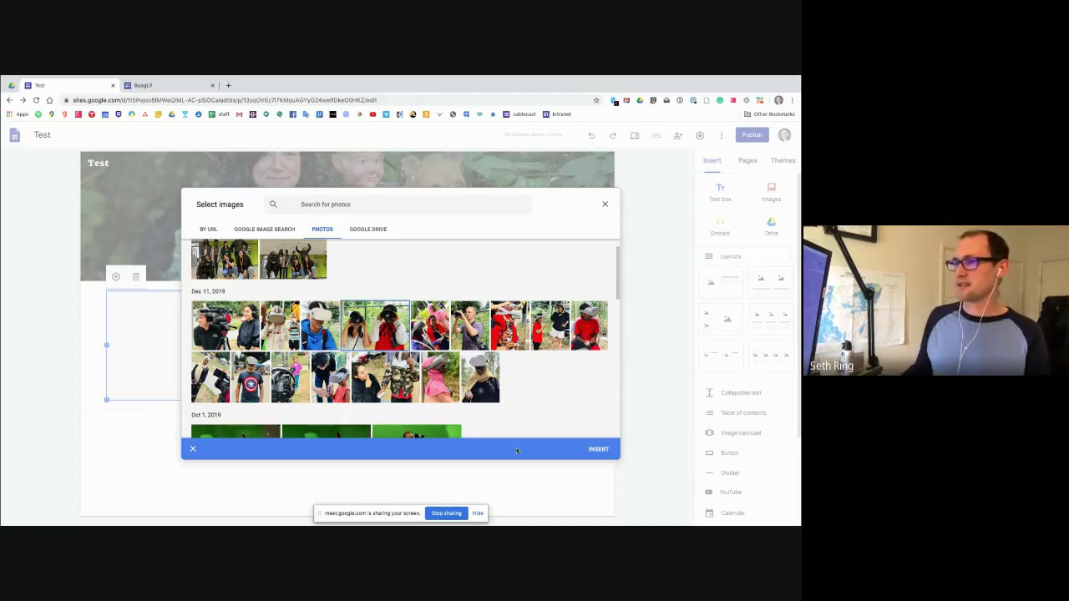
click(598, 449)
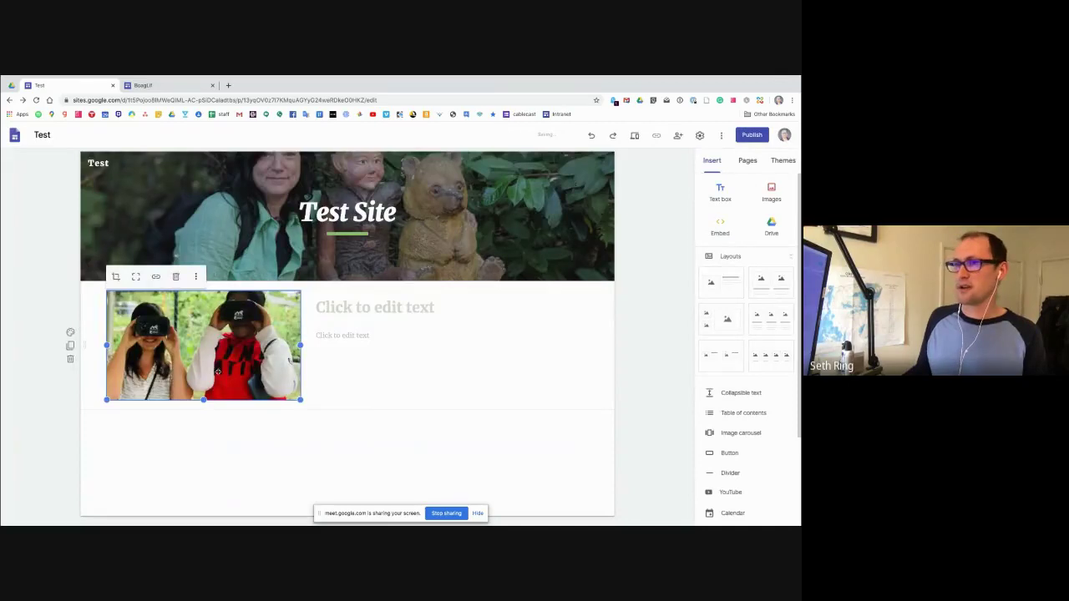
Enter "First VR Experience" as the title text beside the image.
click(376, 309)
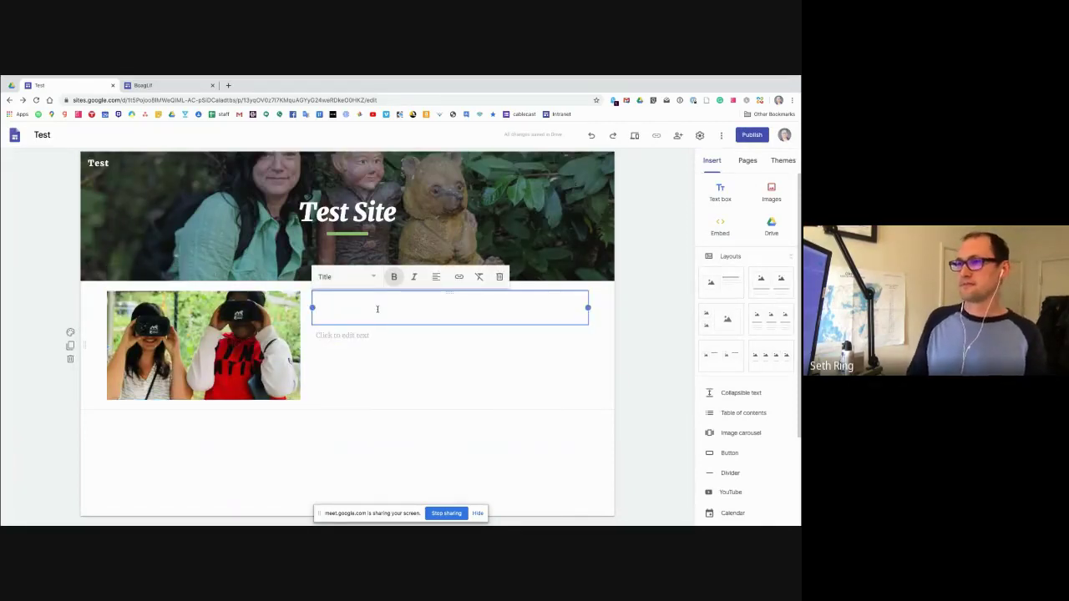
text(Firs)
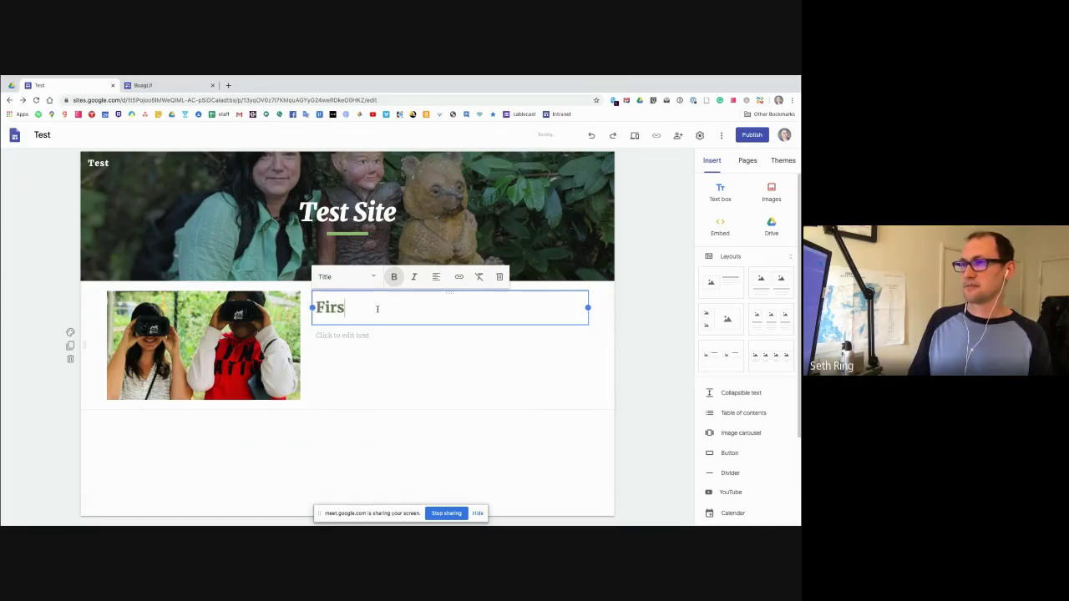
text(t VR)
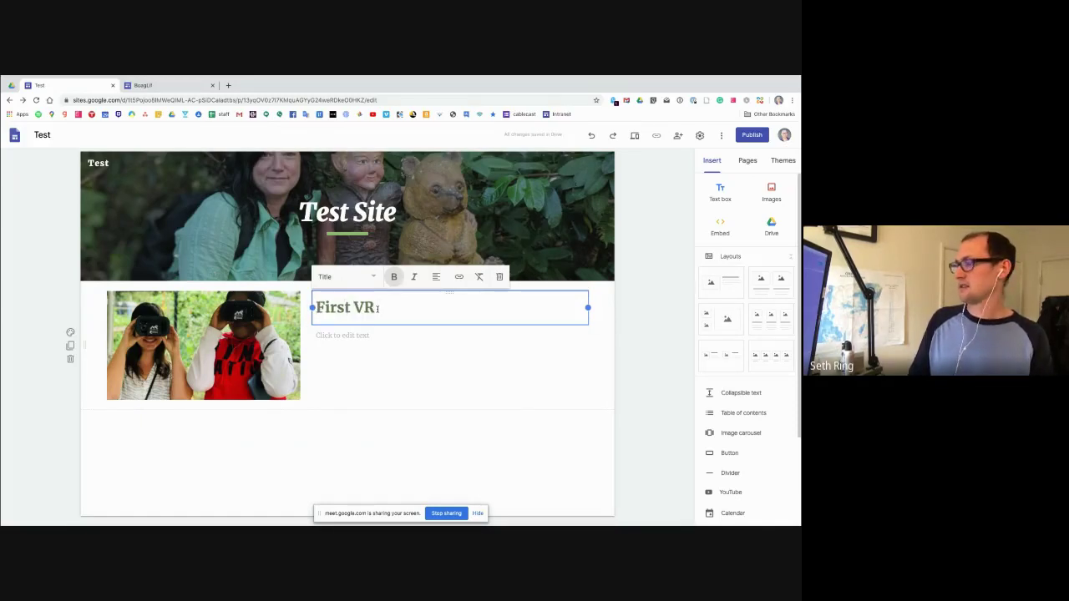
text( Experience)
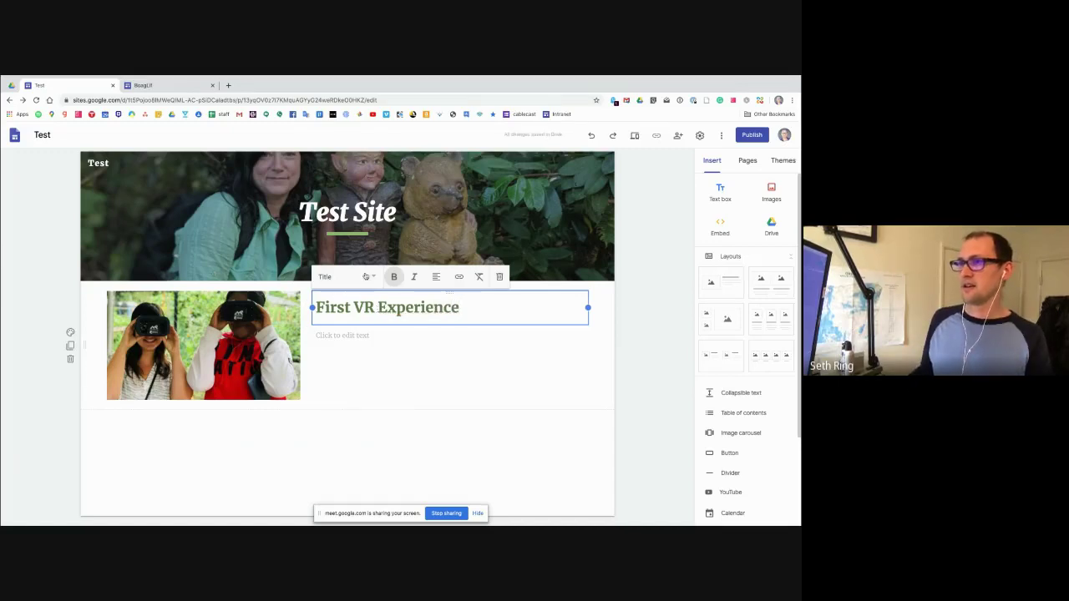
Change the "First VR Experience" text to the Subheading style and make it italic.
click(365, 277)
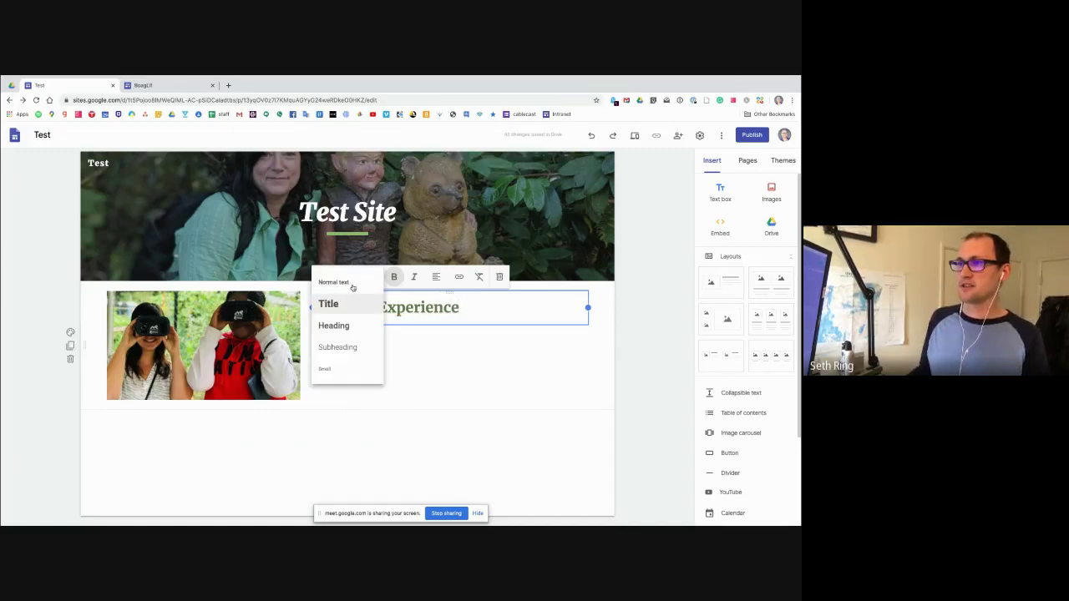
click(340, 351)
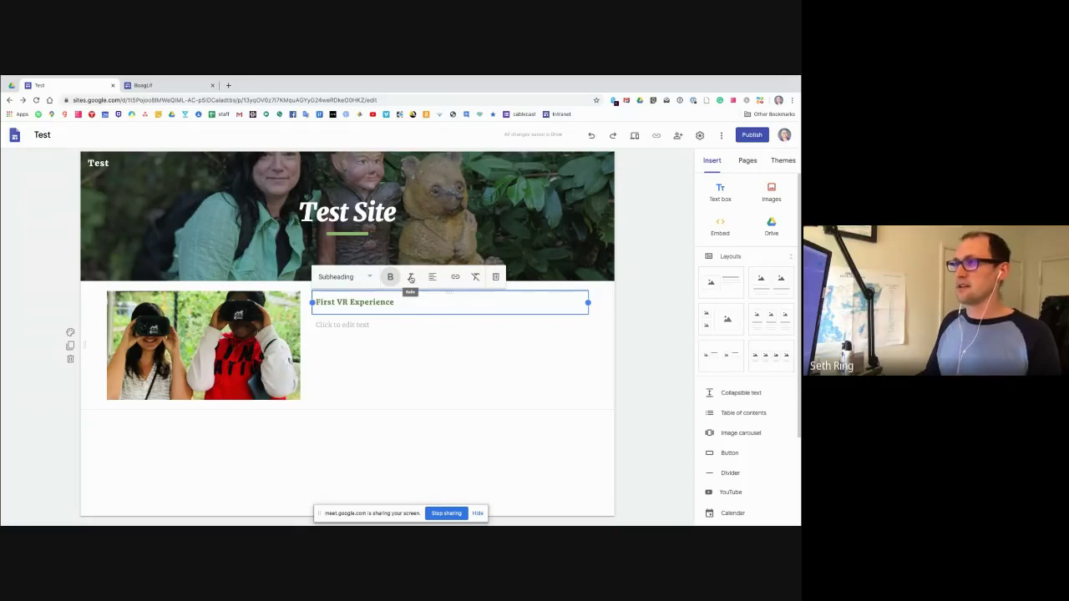
drag(395, 302, 295, 305)
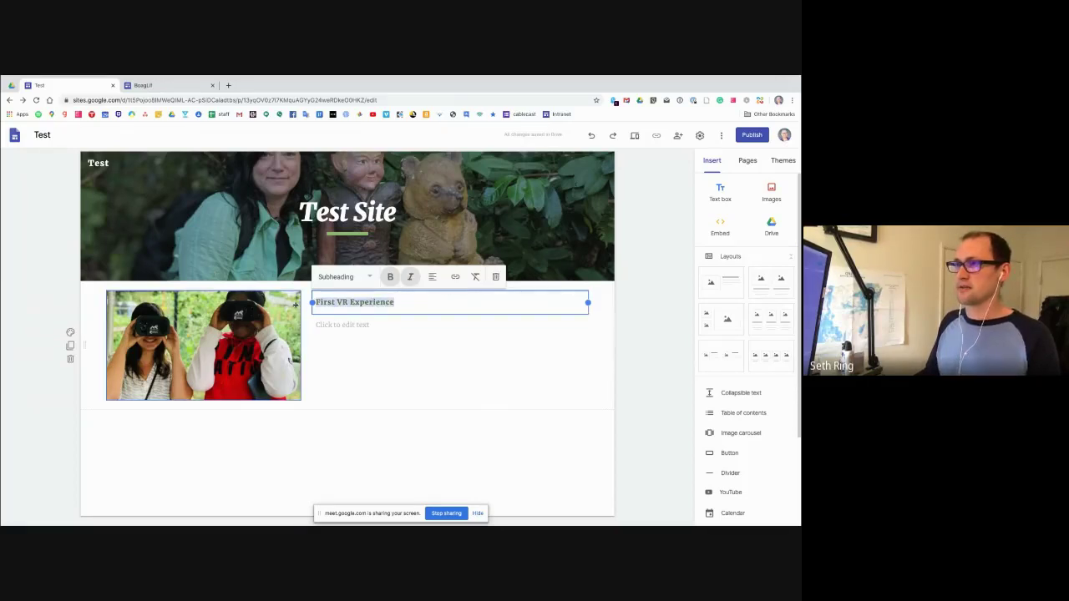
click(410, 277)
click(389, 277)
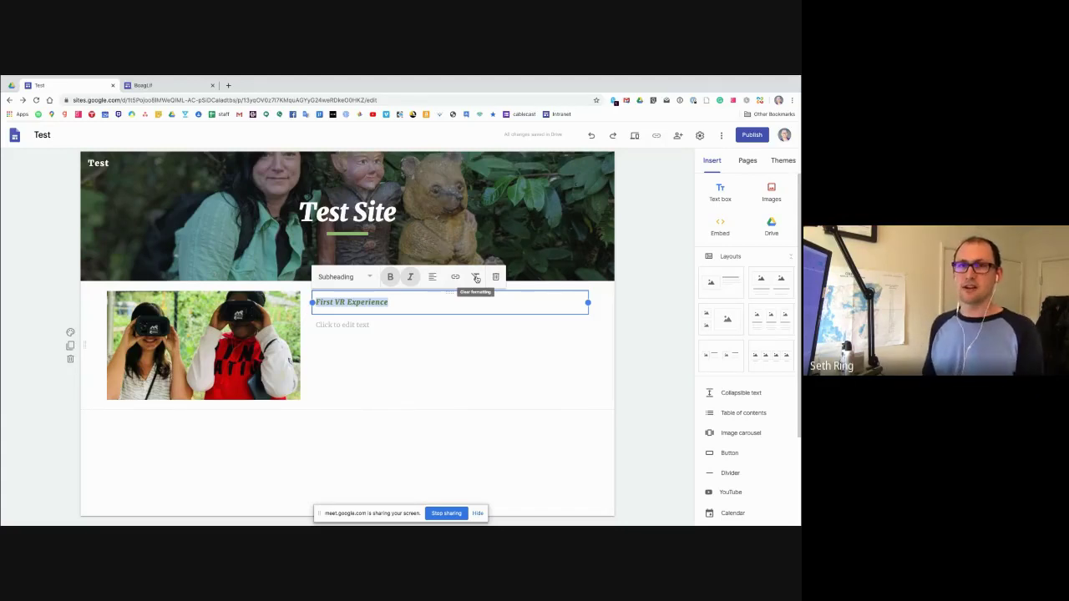
Try the Normal text and Title styles on "First VR Experience" and set its style to Heading.
click(372, 280)
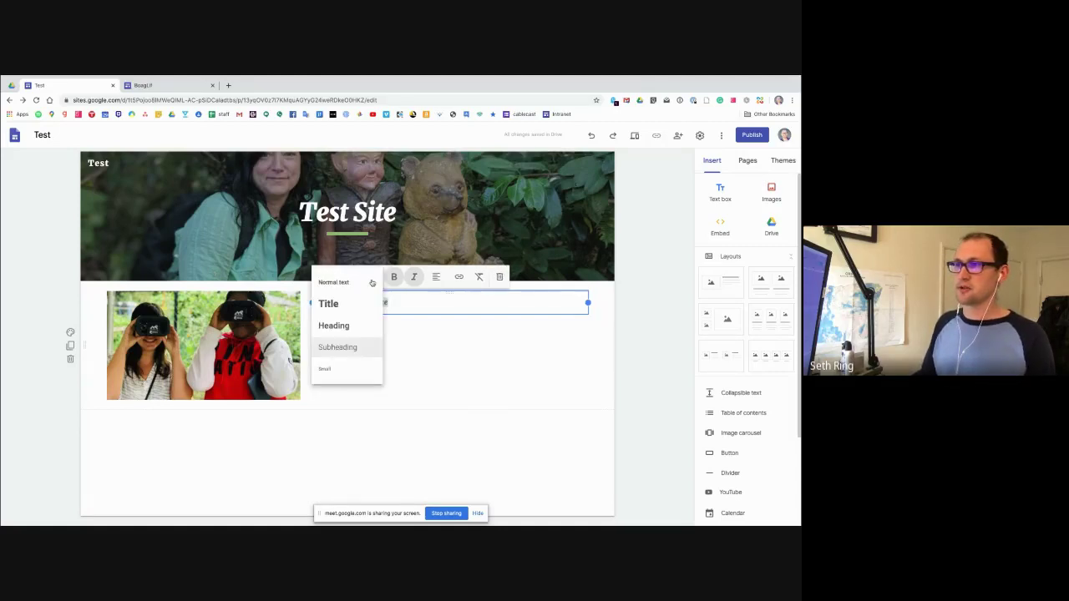
click(350, 284)
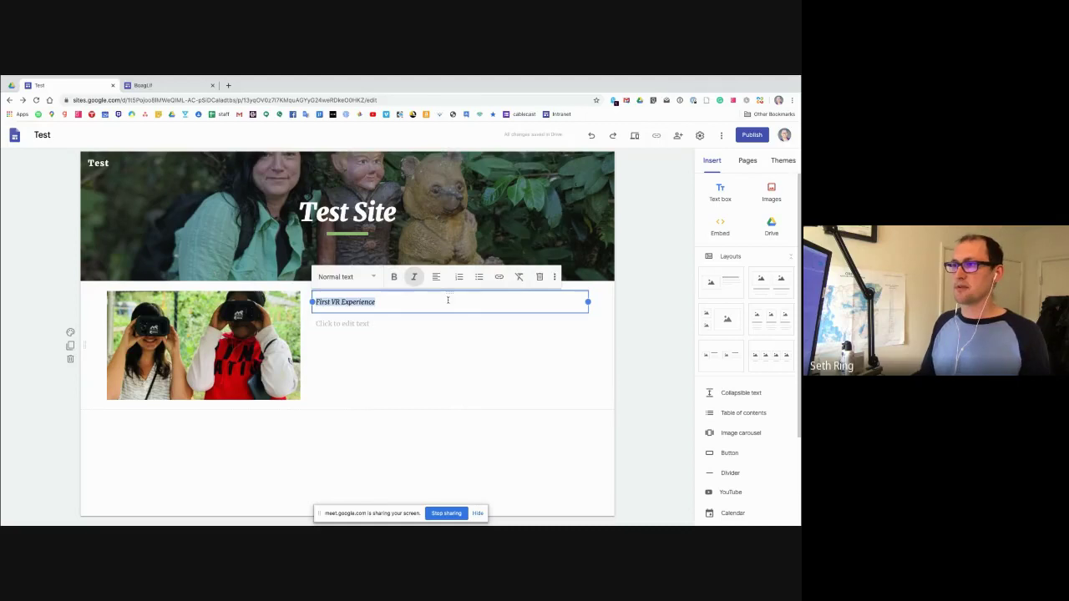
click(377, 283)
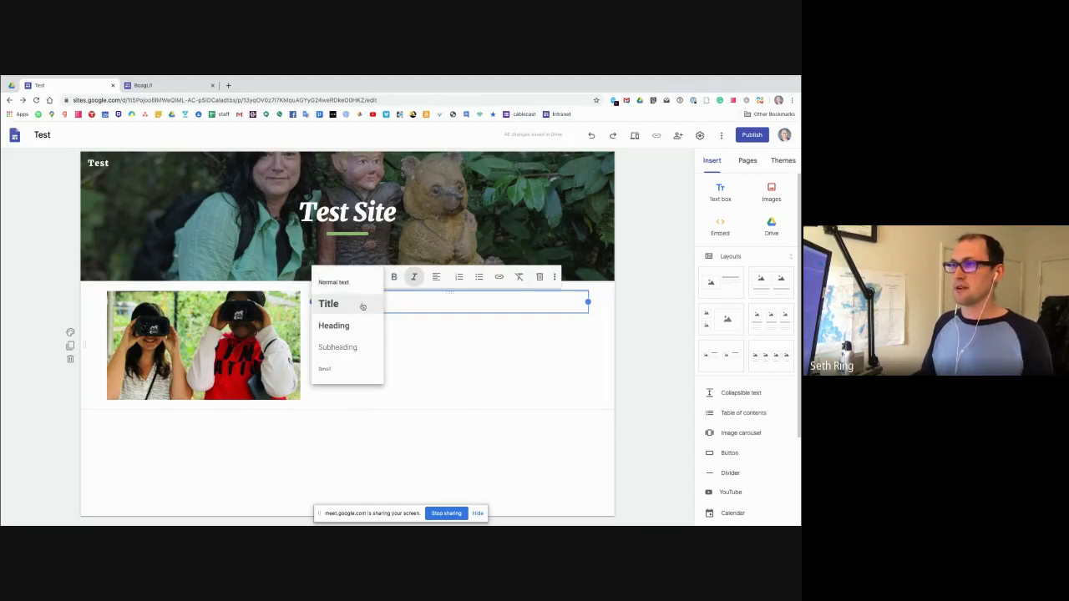
click(361, 304)
click(372, 280)
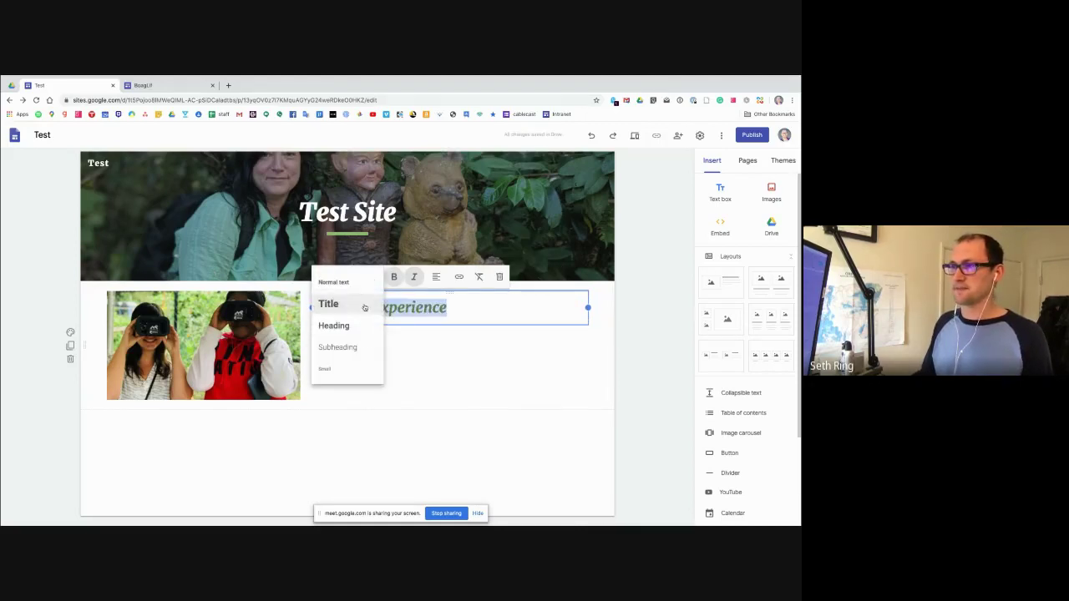
click(338, 325)
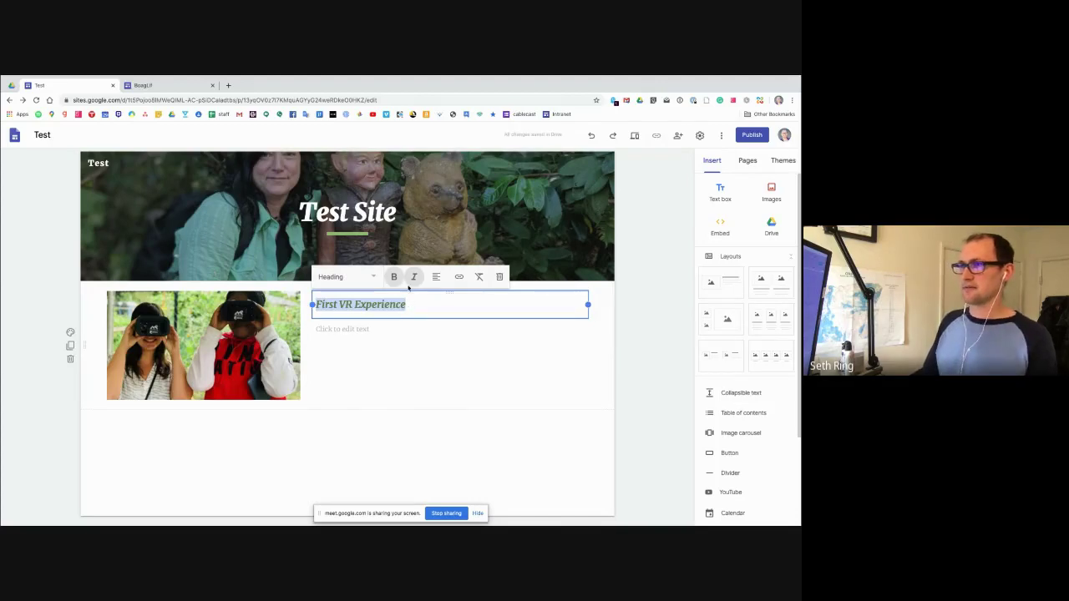
Fill the body text below the heading with a paragraph recommending google photos and youtube instead of Drive for putting media into the site.
click(378, 329)
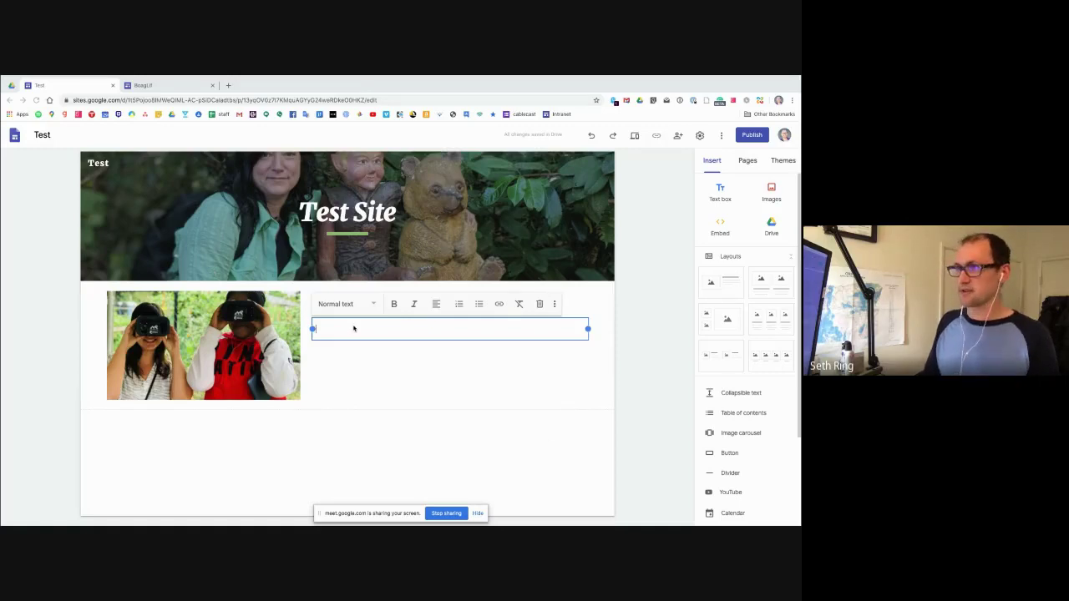
text(I recommend using a combination of google photos and youtube to drop your media into the site. I don't recommend Drive at this point, because it requires that every person seeing it has permission to see it.)
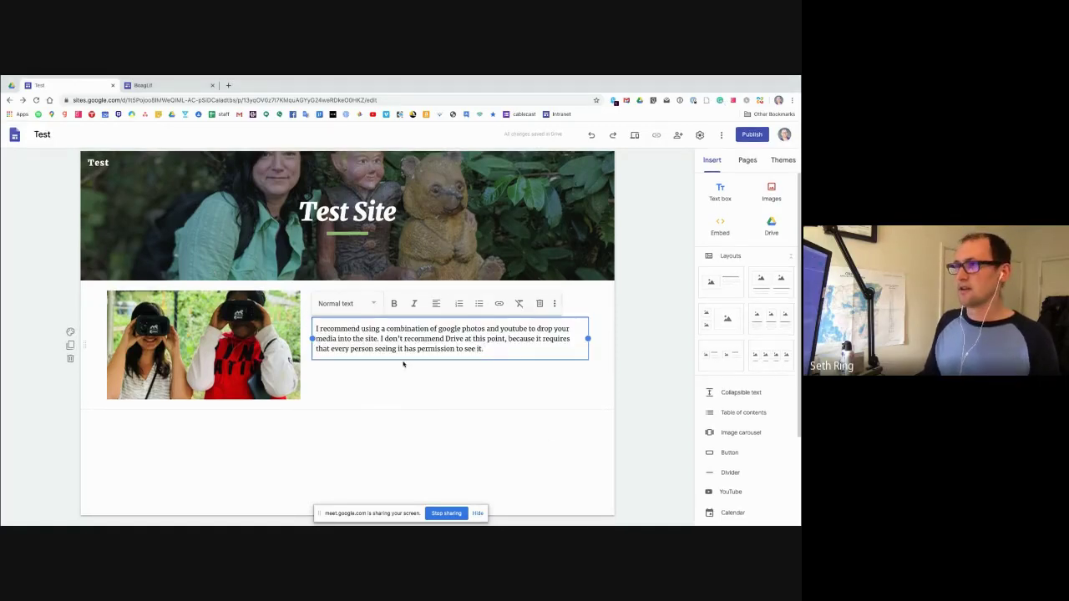
click(403, 364)
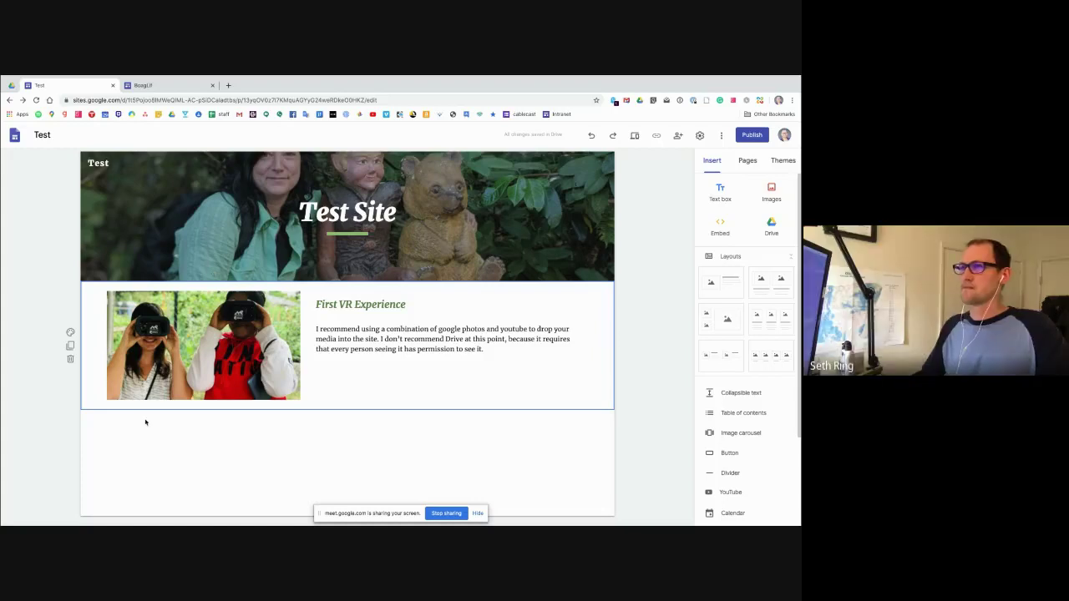
Search your albums for "videos" and try to use the second result as the header image.
mouse_move(201, 203)
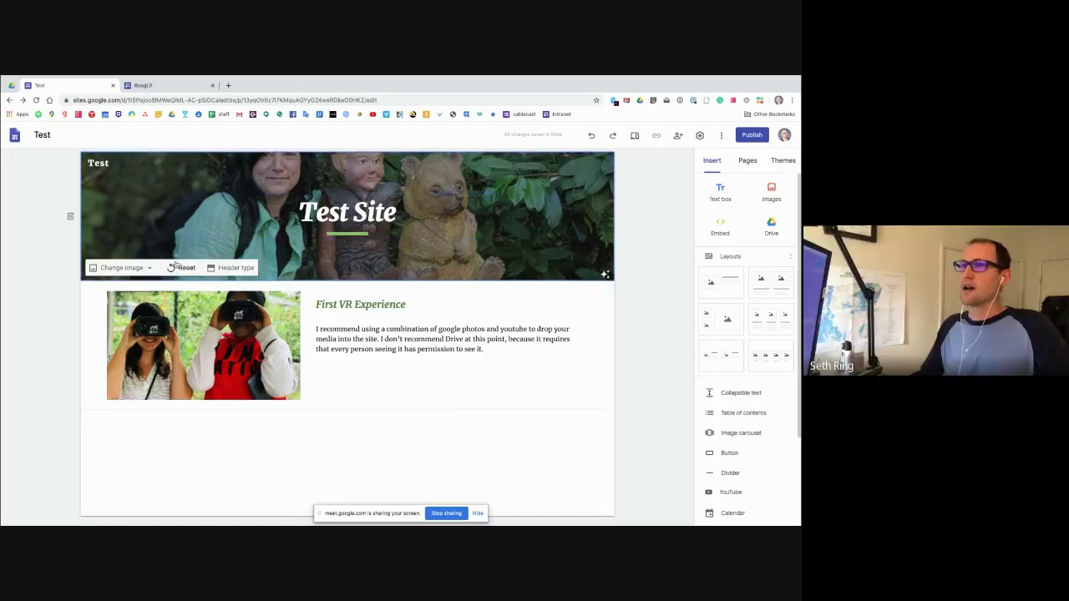
click(145, 269)
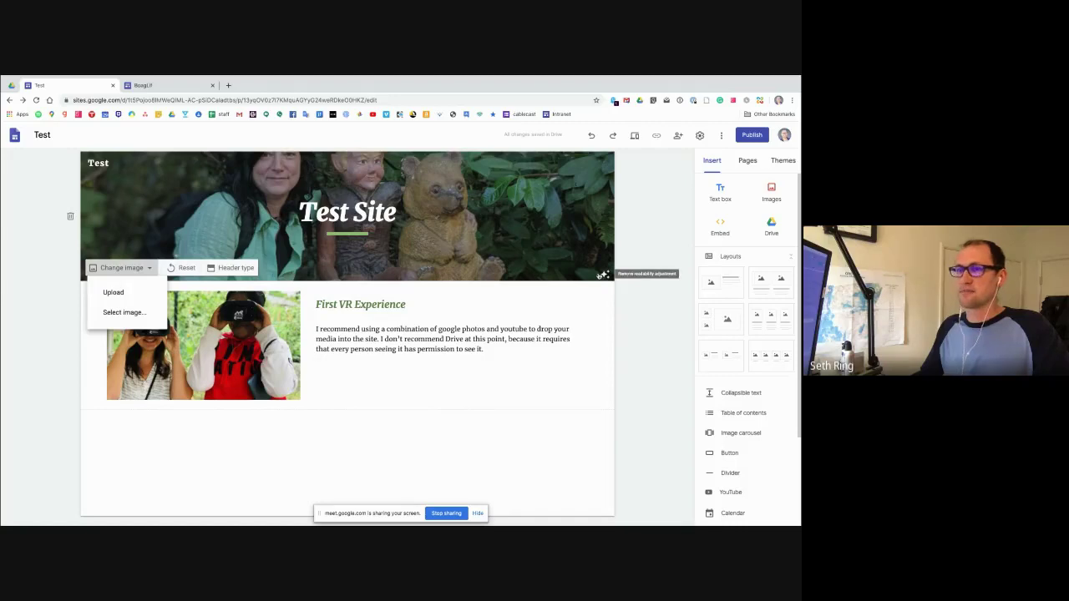
click(119, 311)
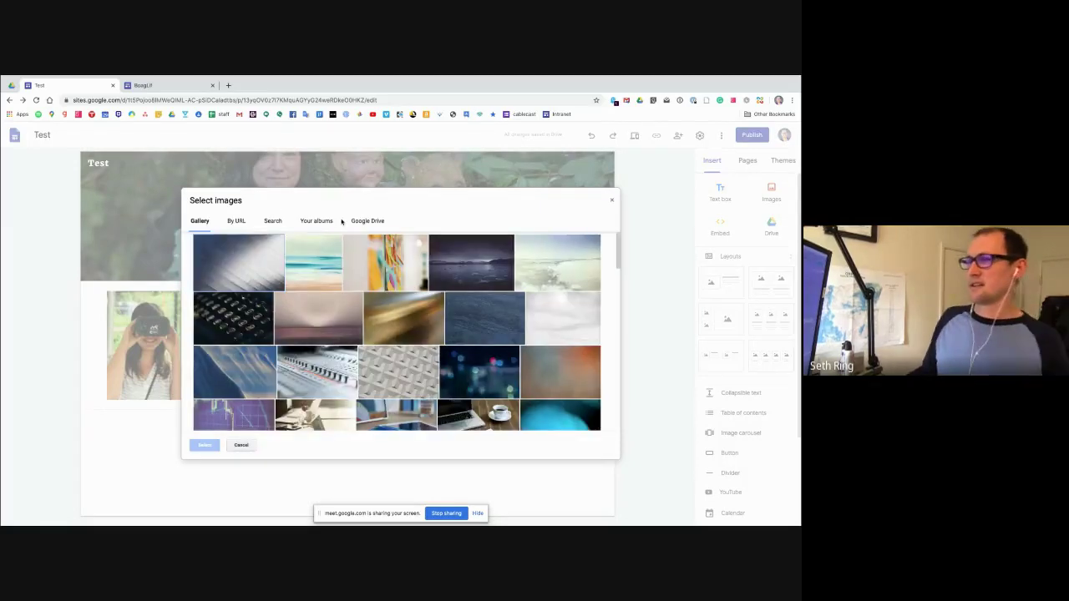
click(324, 224)
click(275, 245)
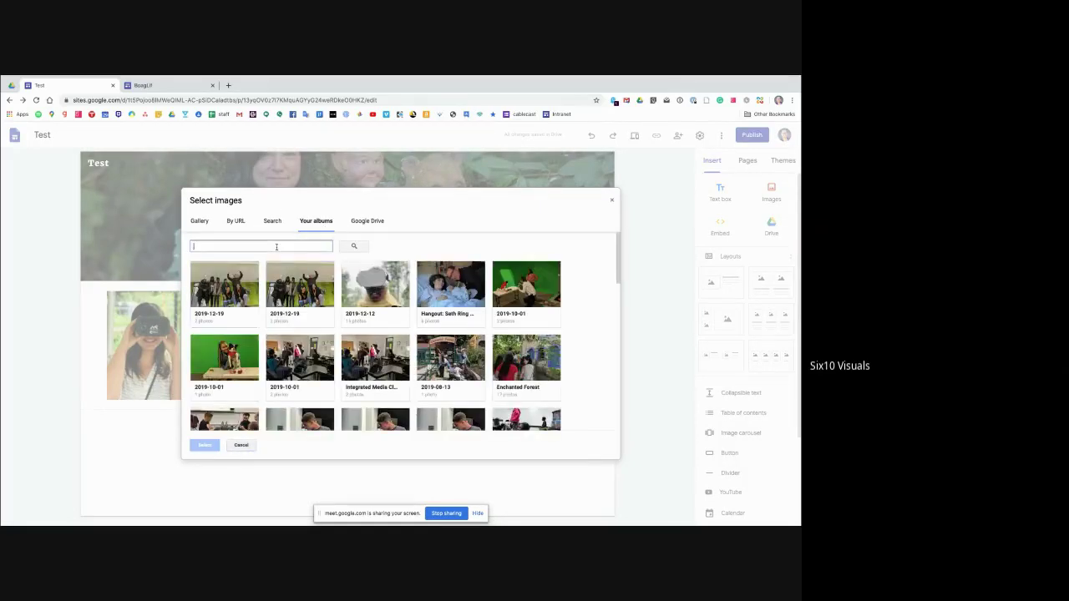
text(videos)
key(Return)
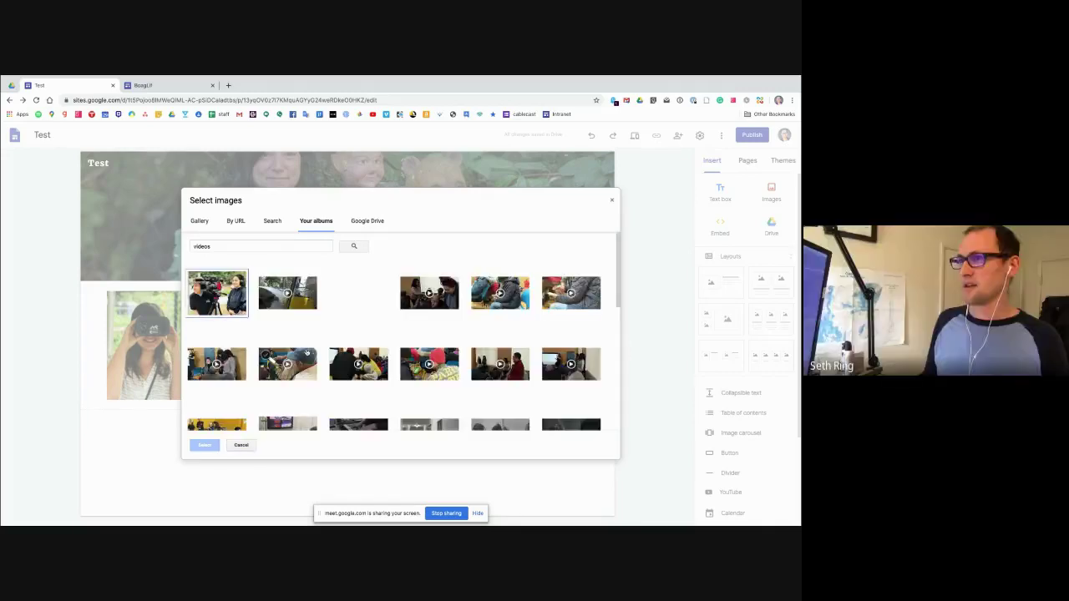
click(306, 306)
click(204, 446)
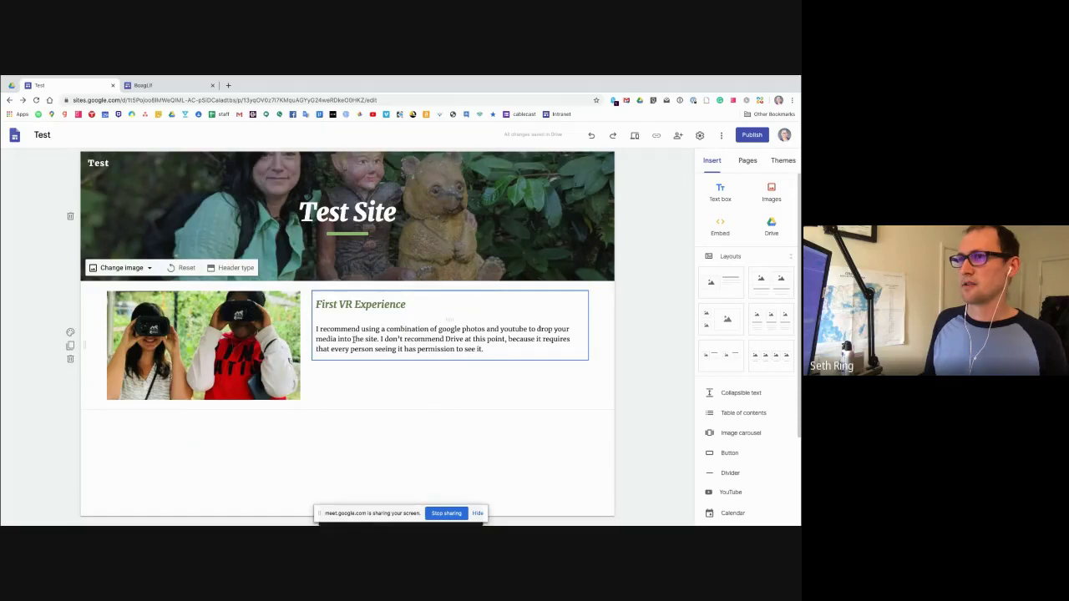
Search your albums for "video" and try again to replace the header image with the second result.
click(143, 269)
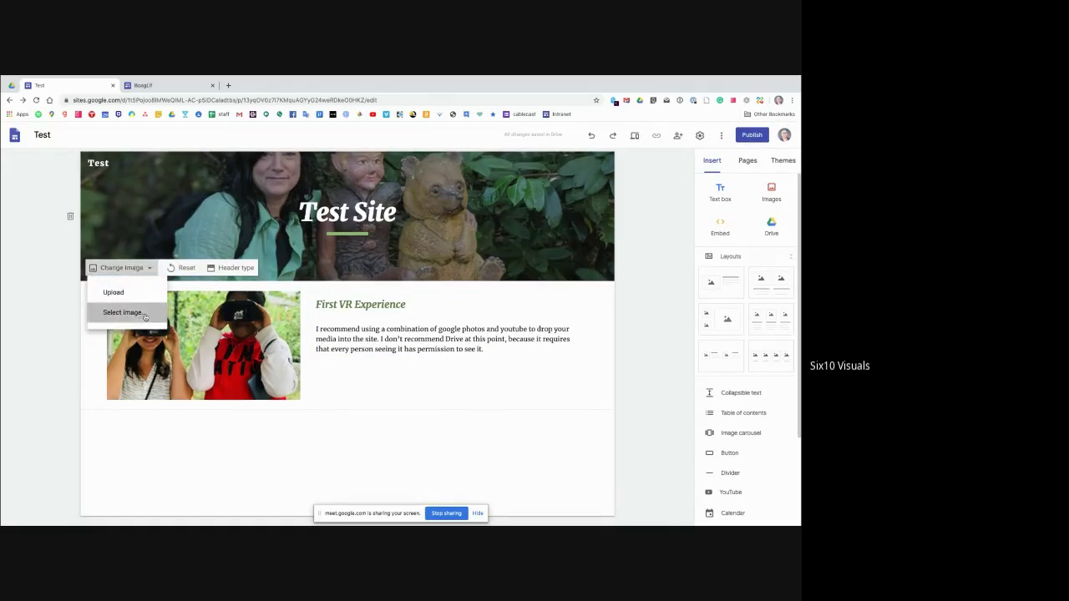
click(144, 314)
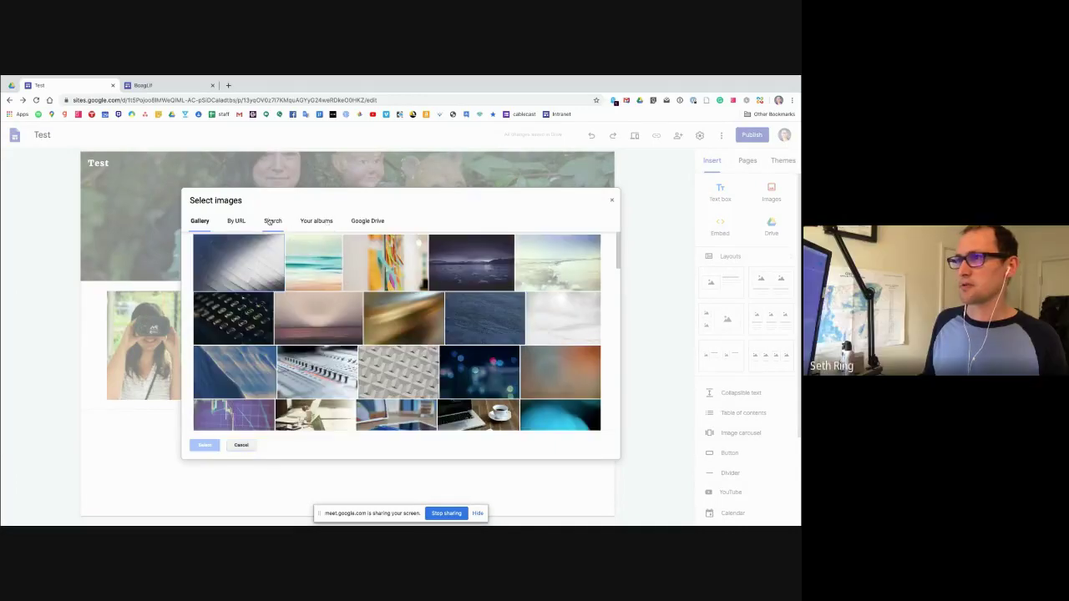
click(316, 221)
click(278, 245)
text(video)
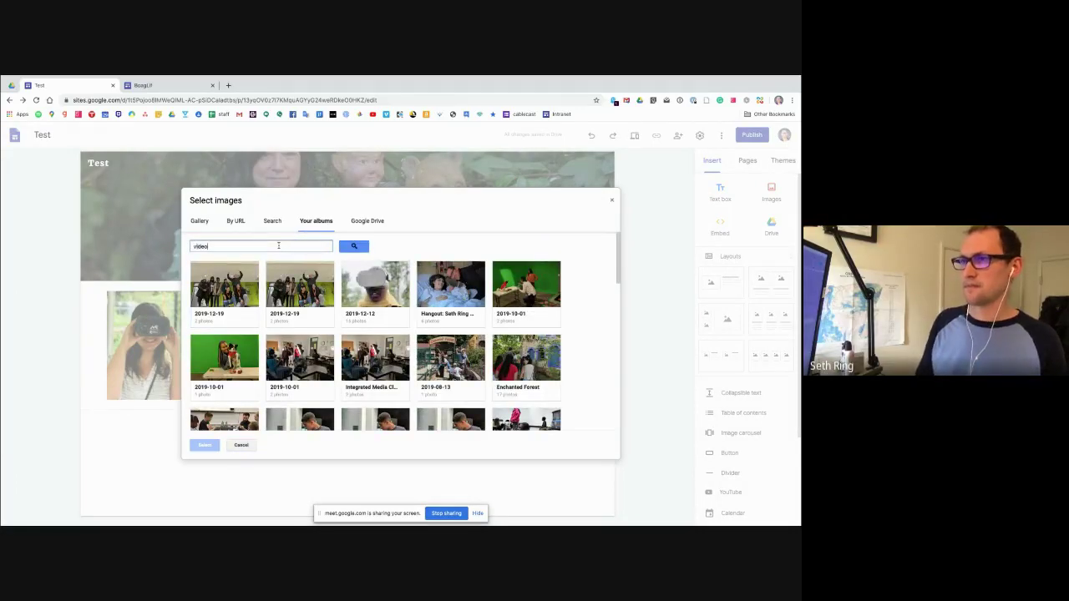
key(Return)
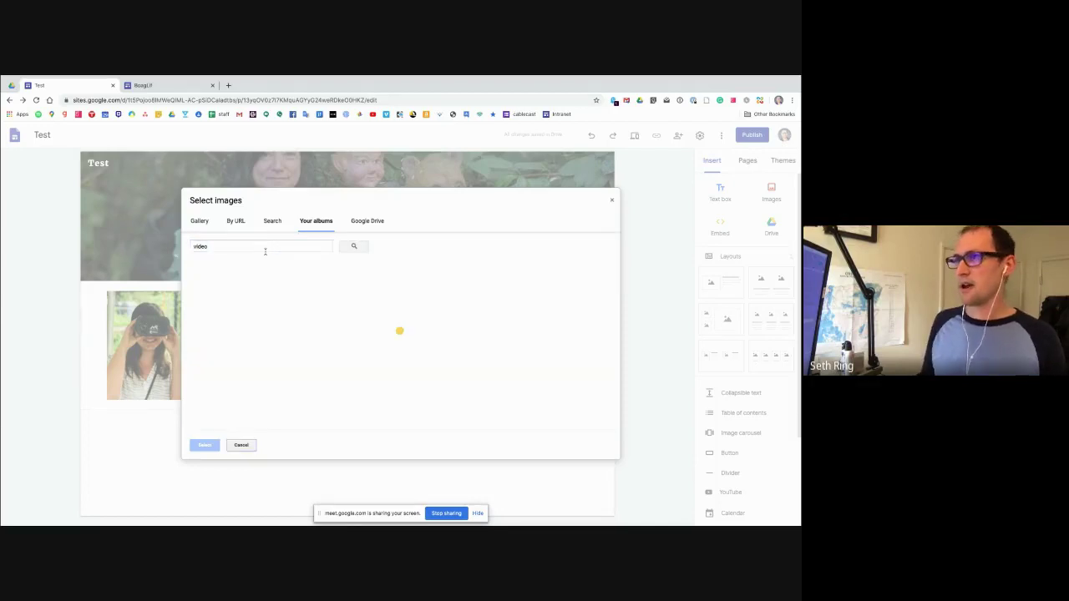
scroll(368, 359, down, 1)
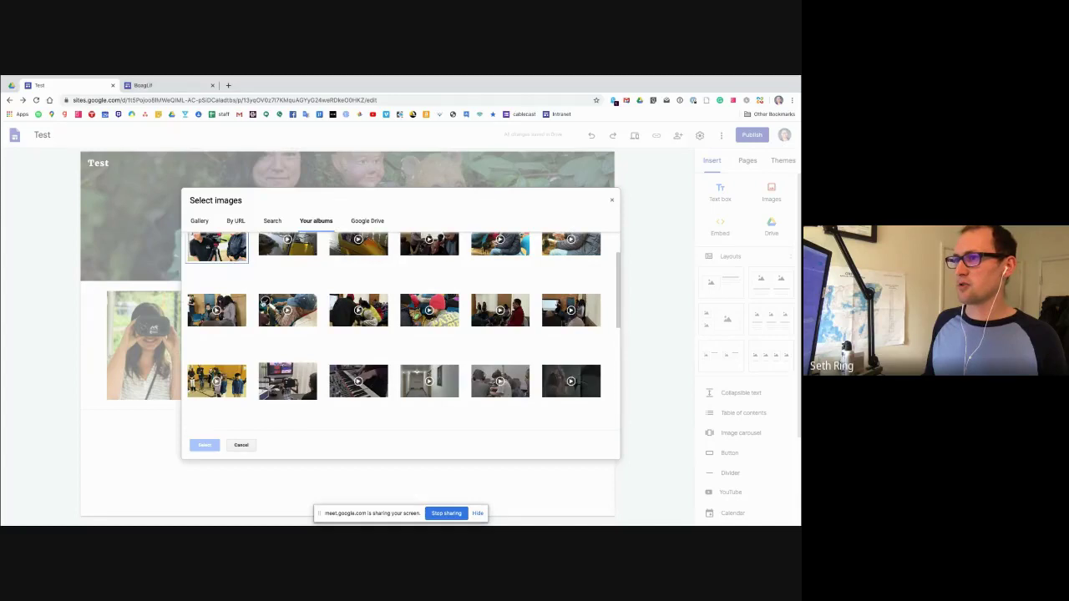
scroll(294, 308, up, 1)
click(294, 308)
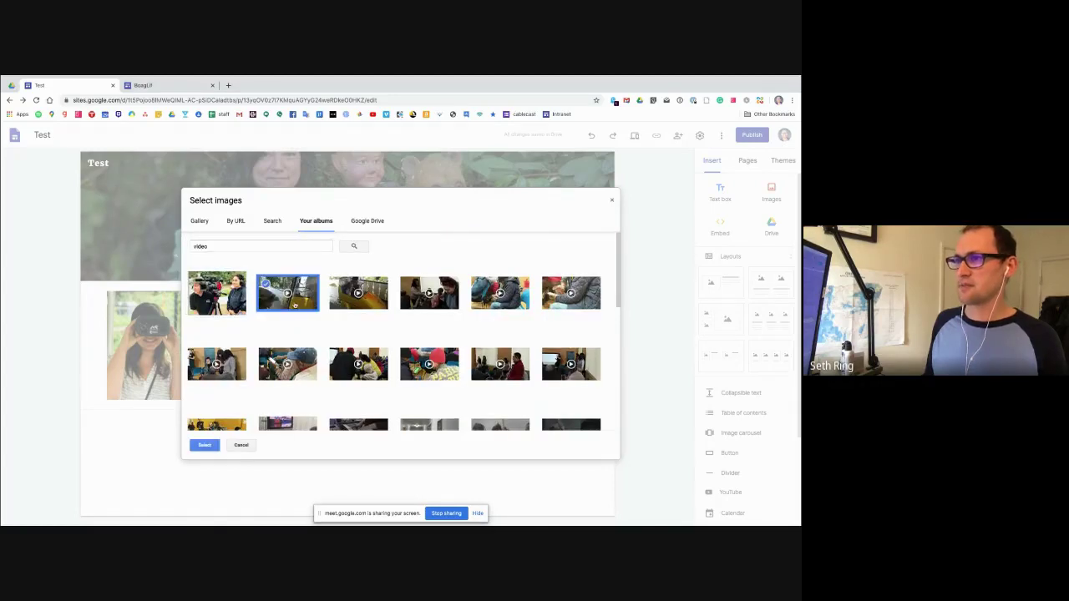
click(205, 446)
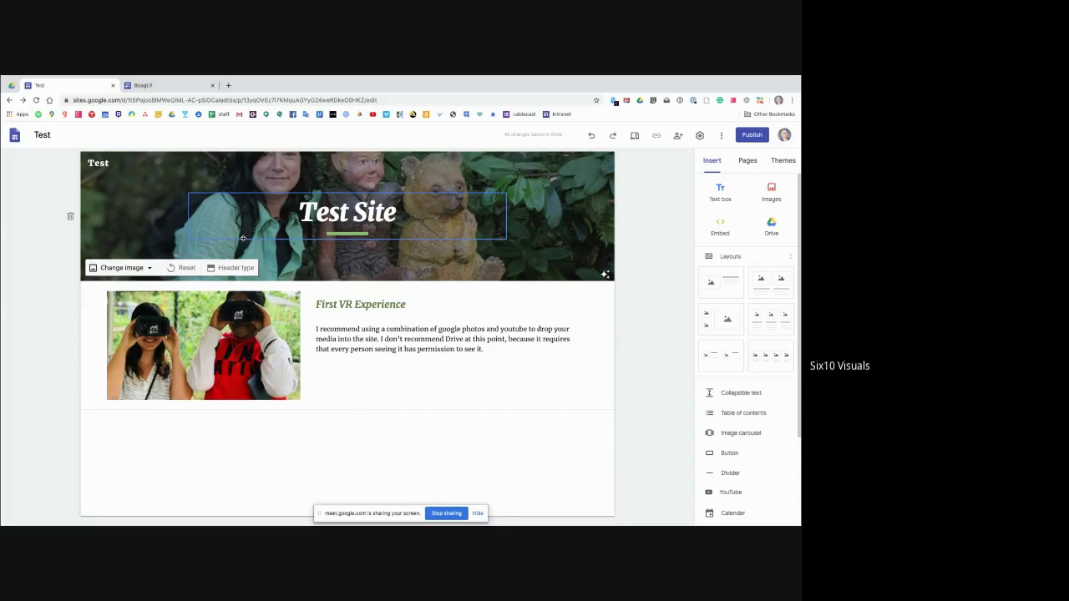
click(134, 269)
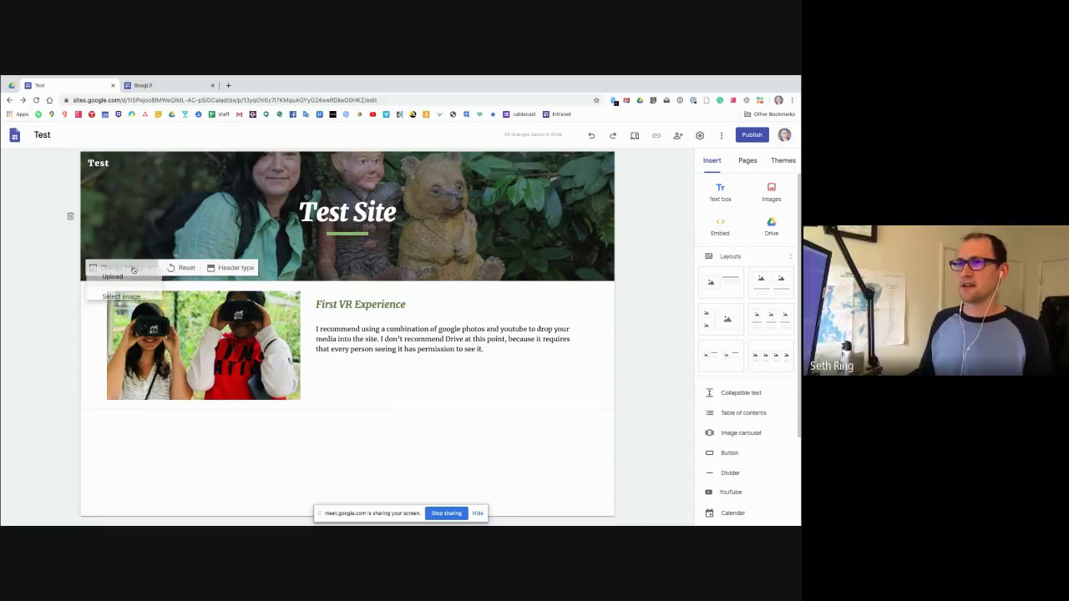
click(492, 415)
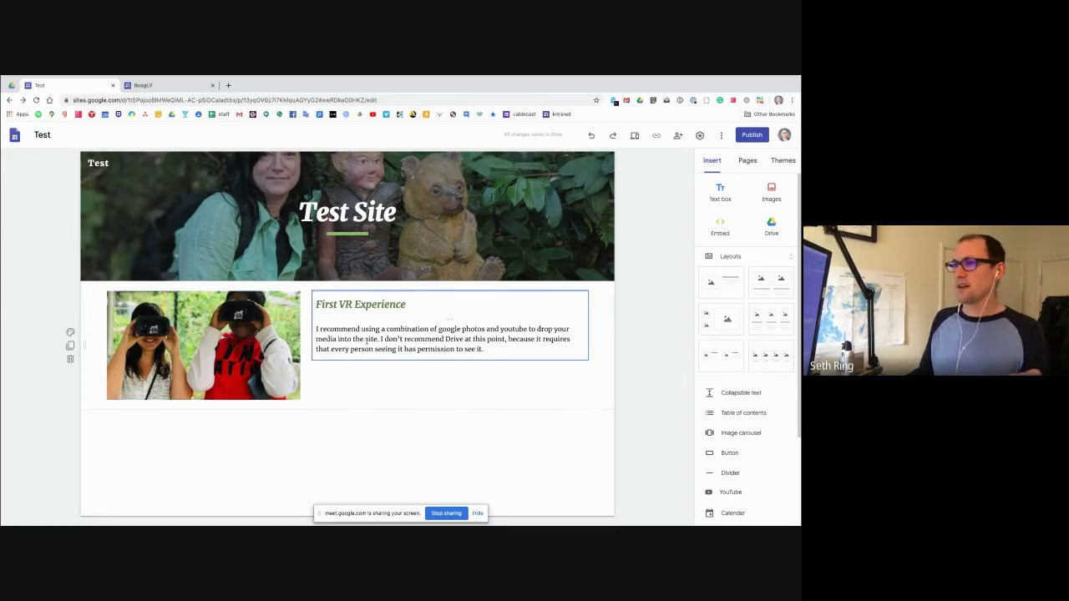
Copy the whole body paragraph beneath the "First VR Experience" heading.
click(367, 340)
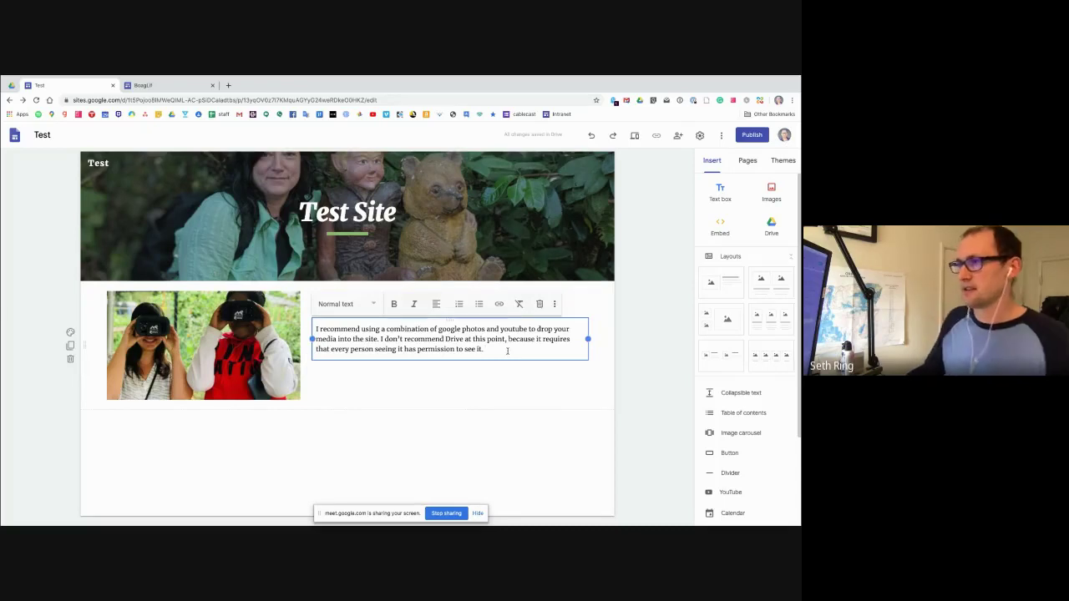
drag(507, 351, 306, 332)
key(ctrl+c)
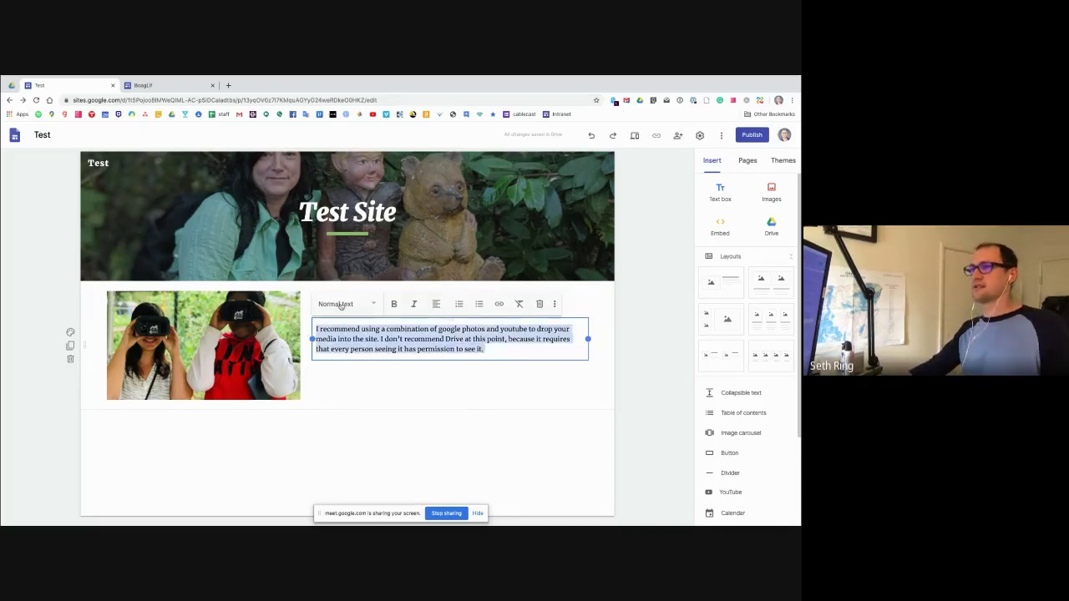
Try the Small text style on the paragraph beneath "First VR Experience", then return it to Normal text.
click(336, 305)
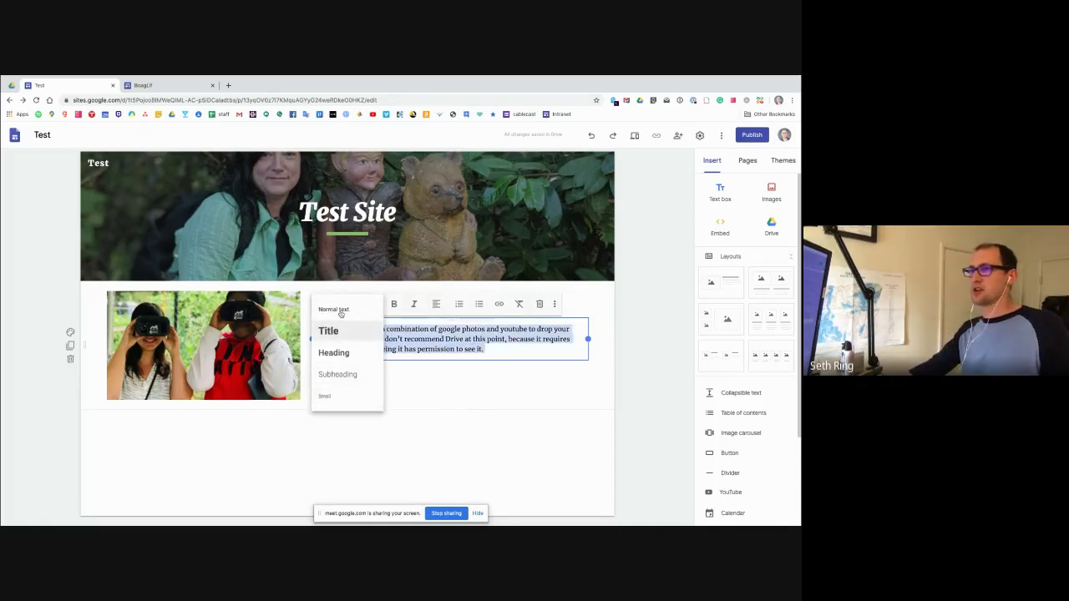
click(335, 396)
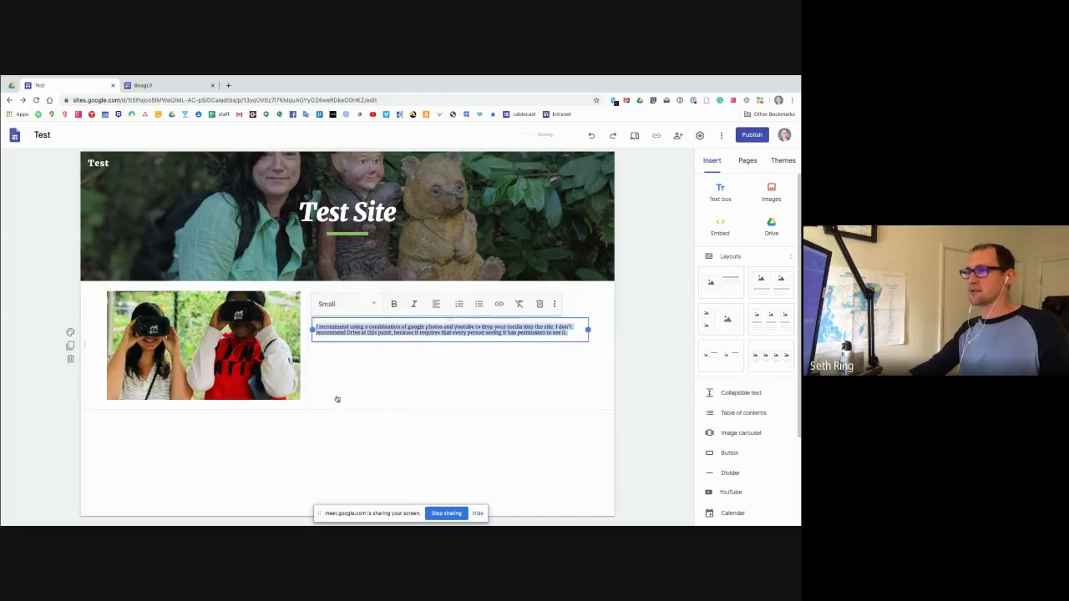
click(351, 304)
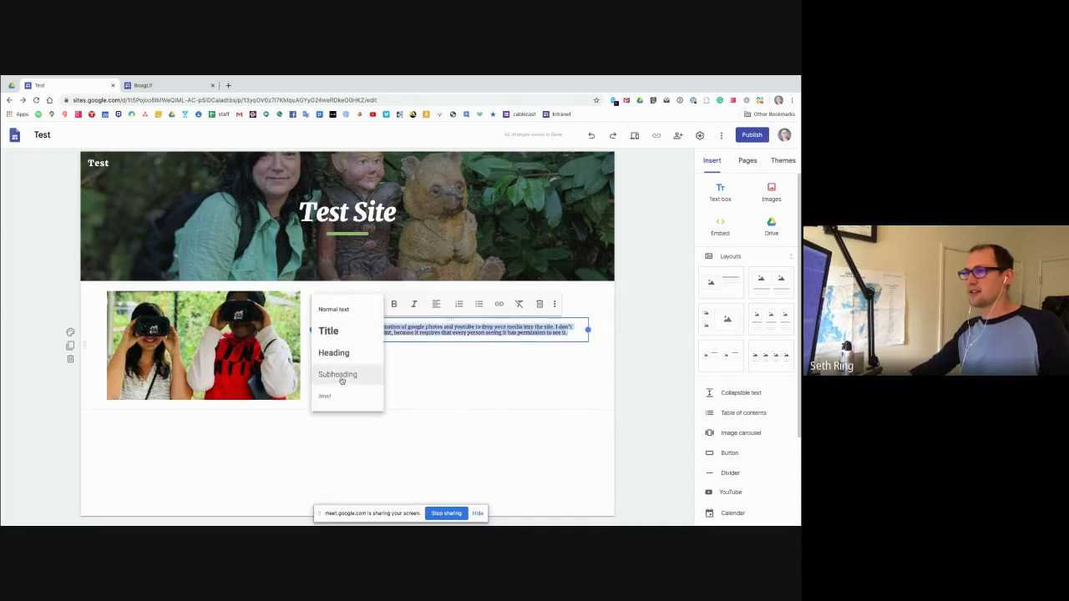
click(345, 311)
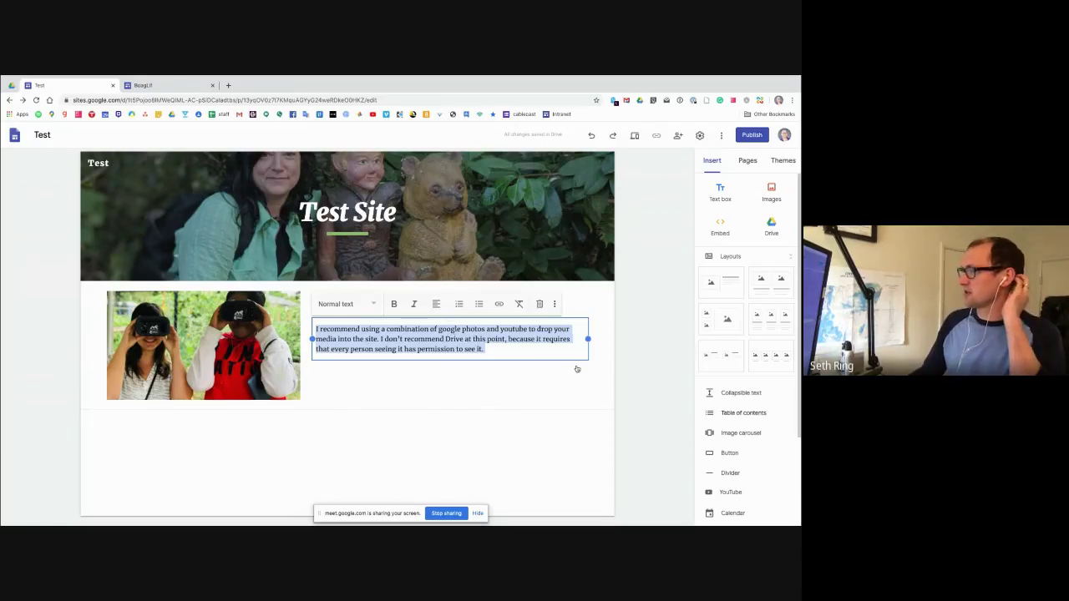
click(272, 425)
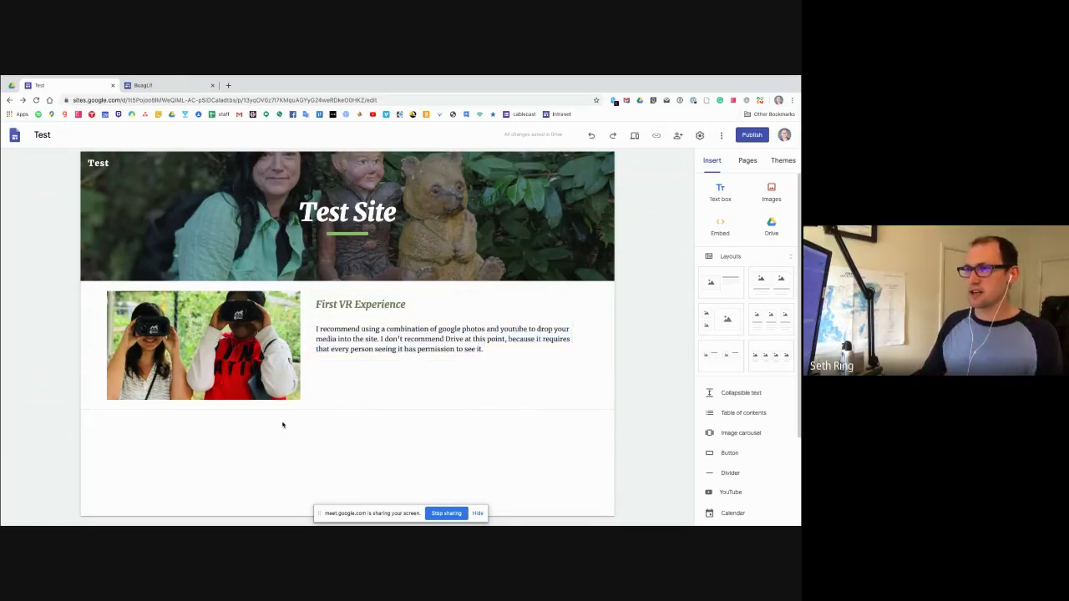
Insert a collapsible text block below the VR section and give it the heading "Collapsible text".
click(731, 393)
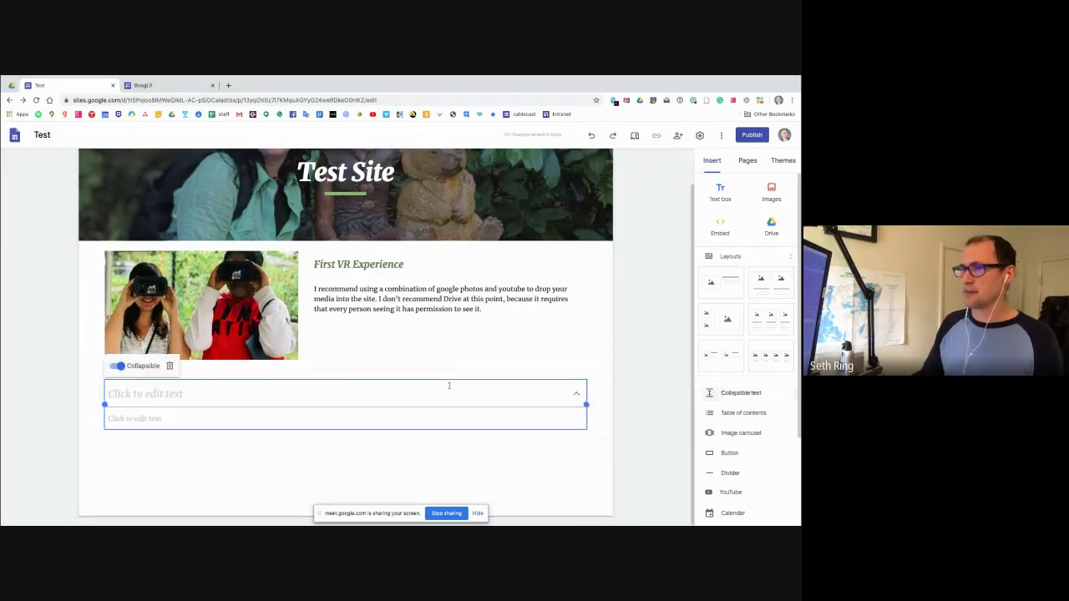
click(278, 398)
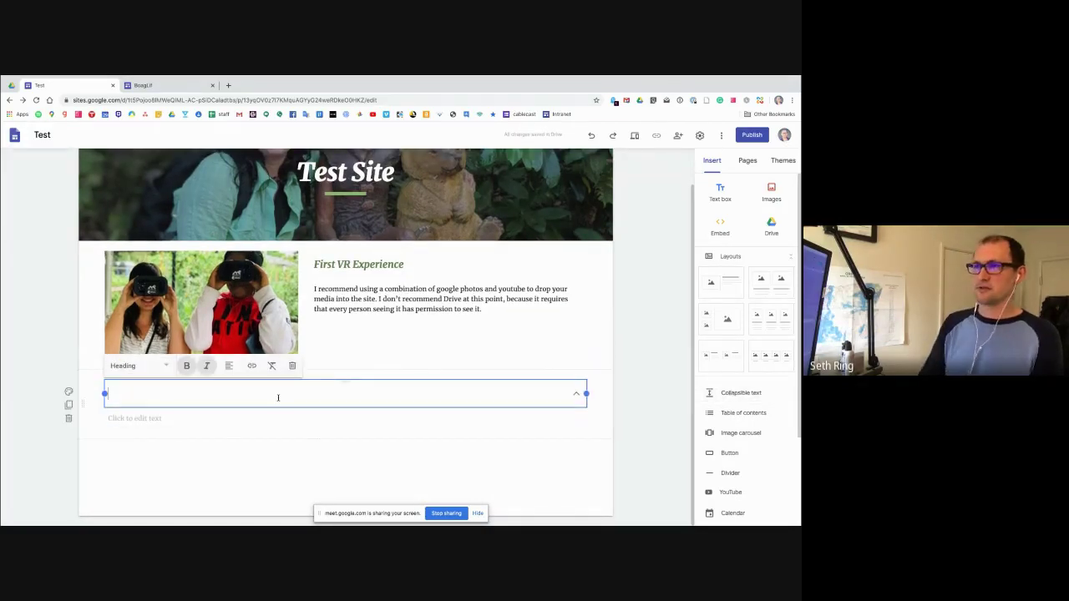
text(Collap)
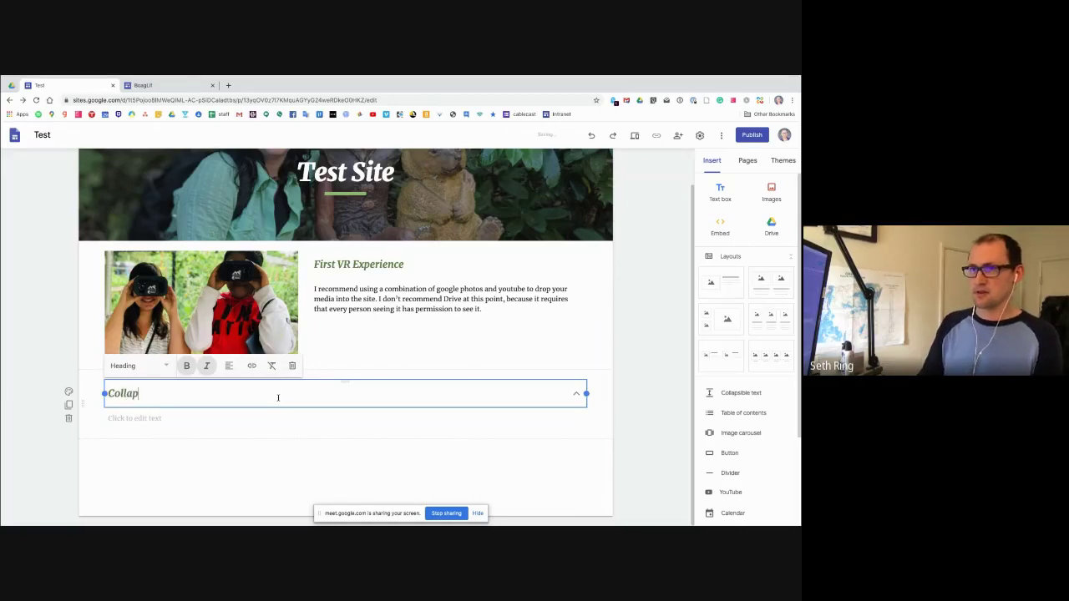
text(sible text)
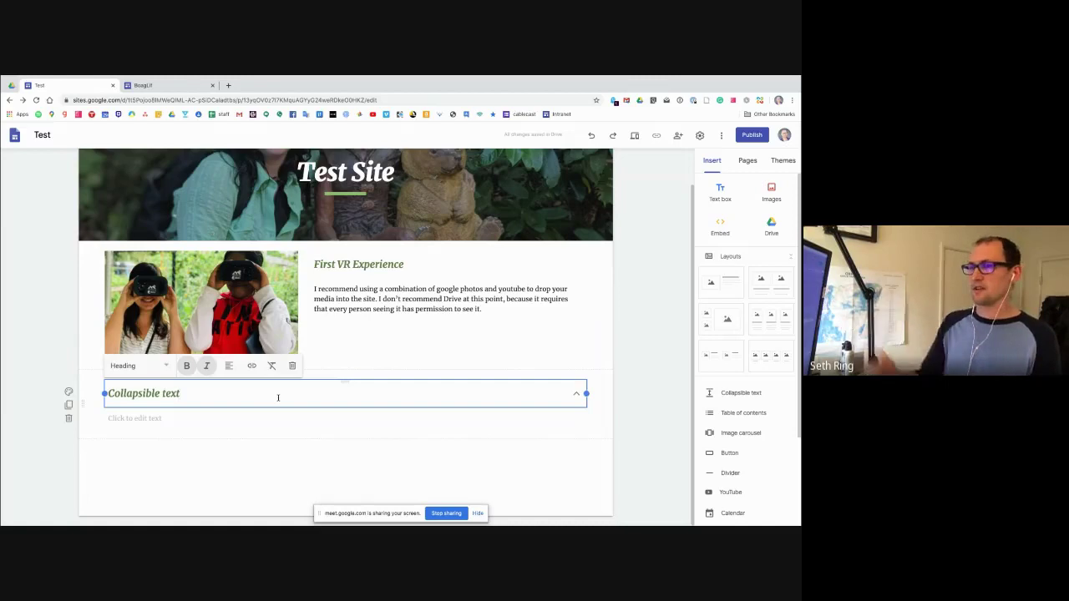
Paste the copied paragraph into the body of the collapsible block and expand the block to check it.
click(222, 412)
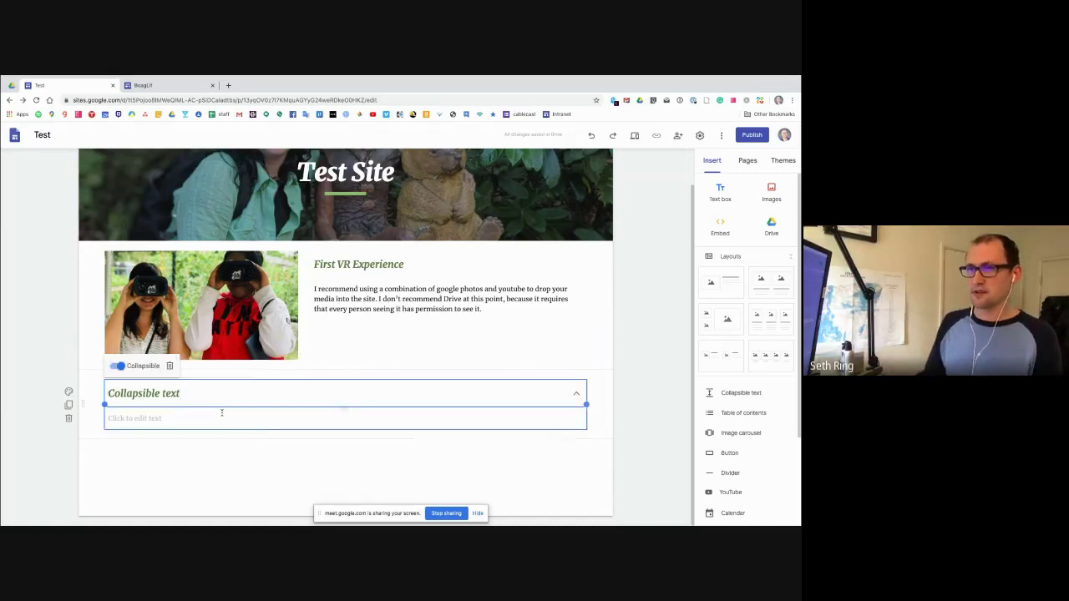
click(221, 413)
key(ctrl+v)
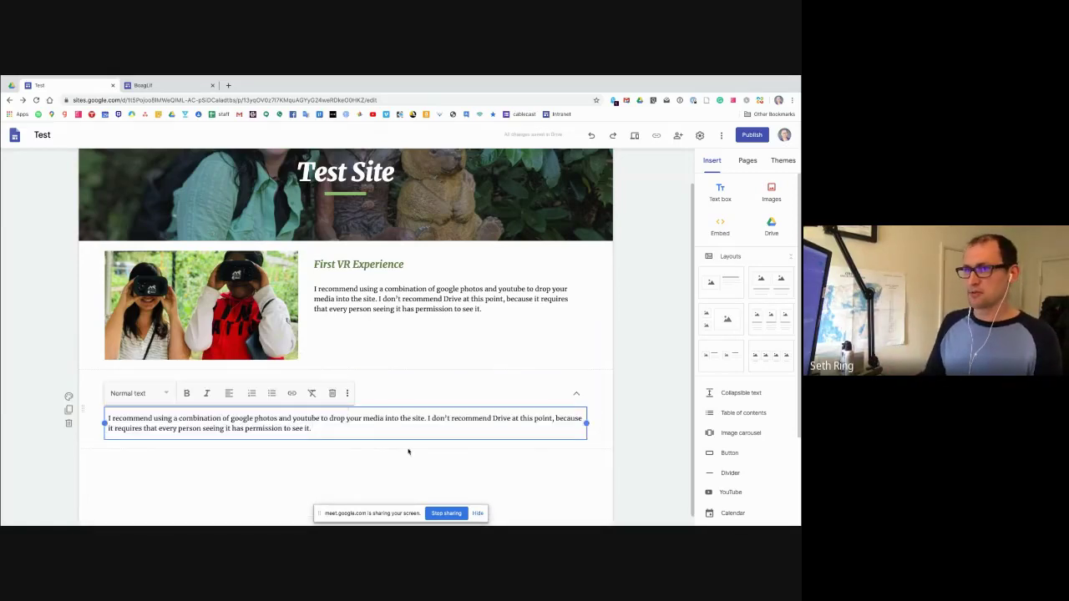
click(408, 452)
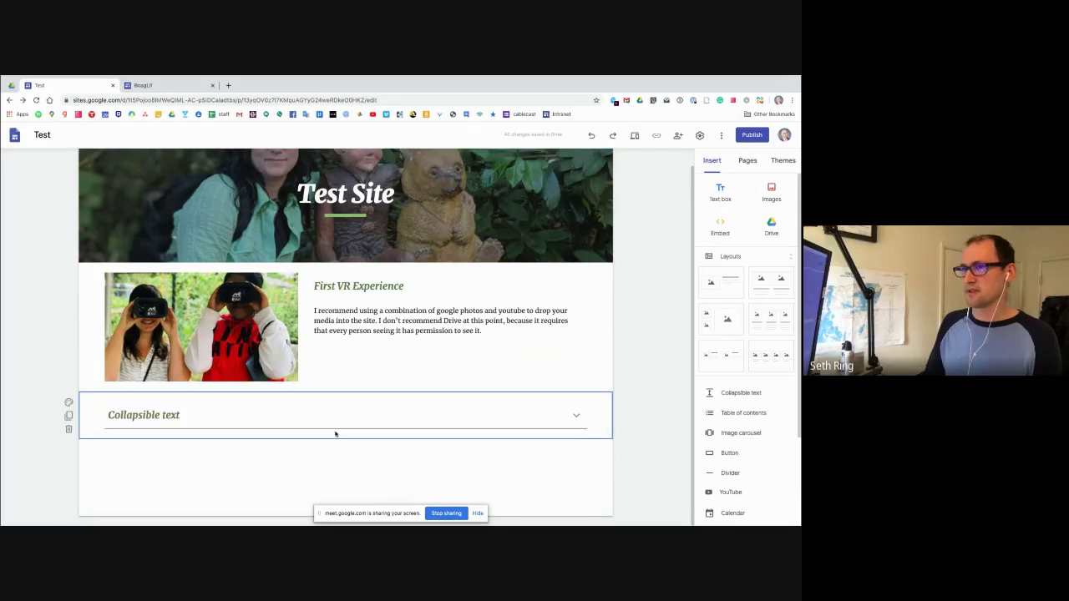
click(576, 418)
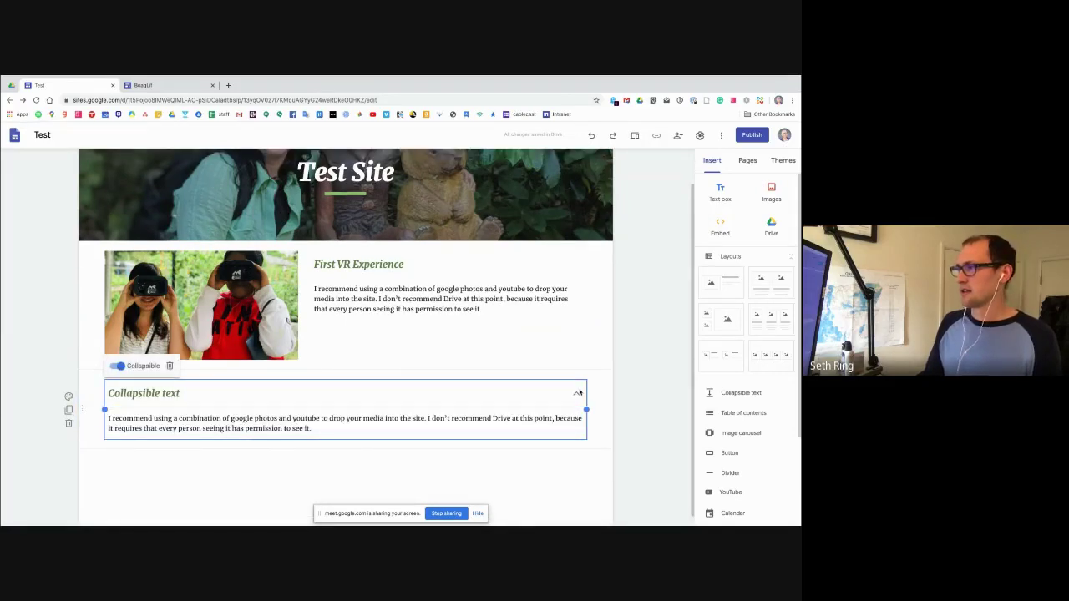
scroll(744, 401, down, 1)
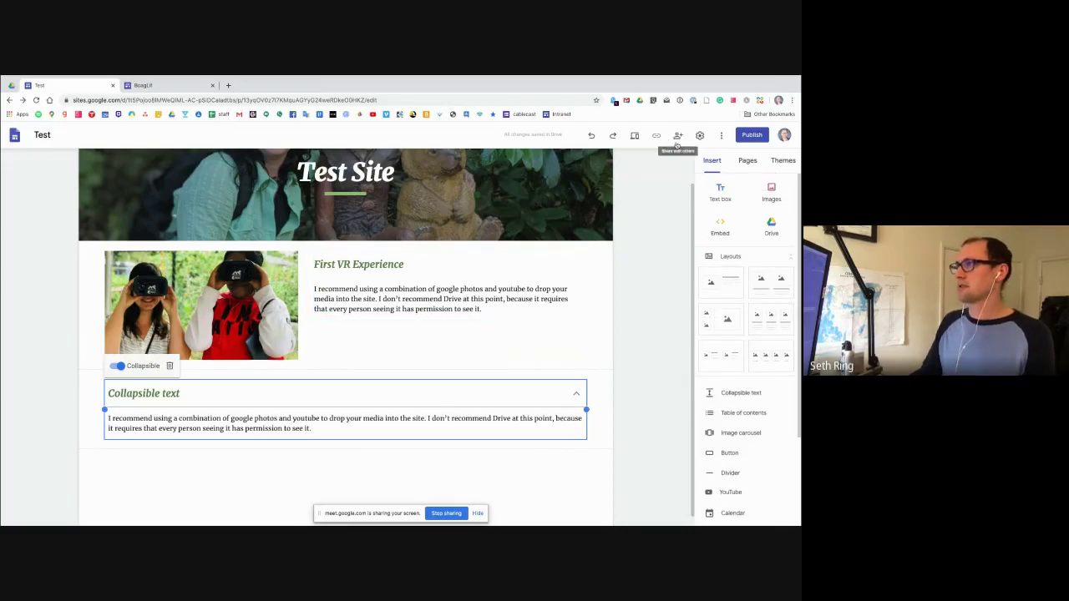
Add an empty text box below the collapsible text block.
click(720, 190)
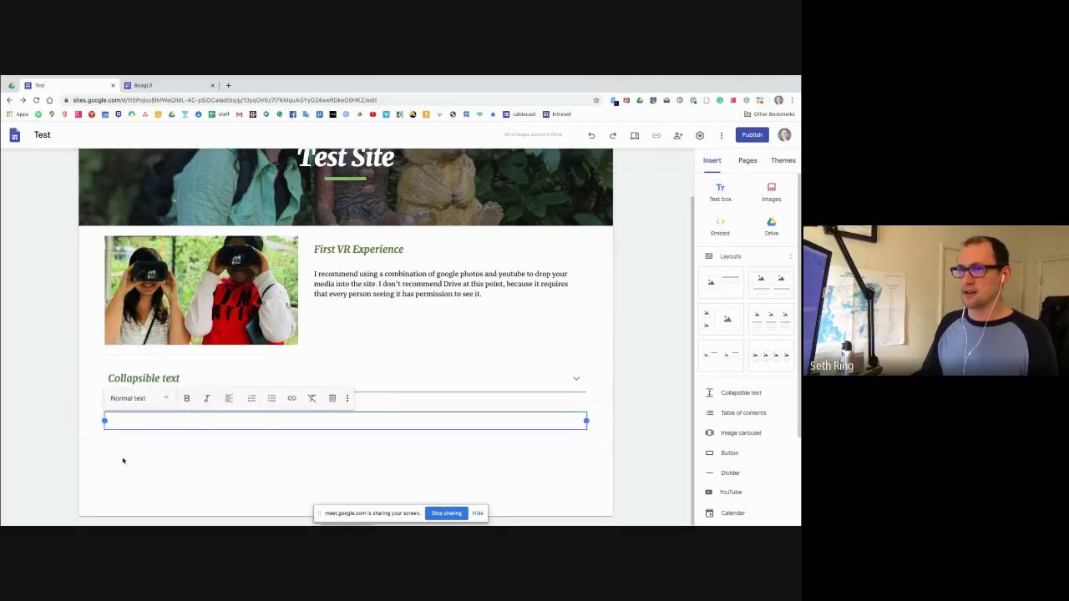
click(123, 460)
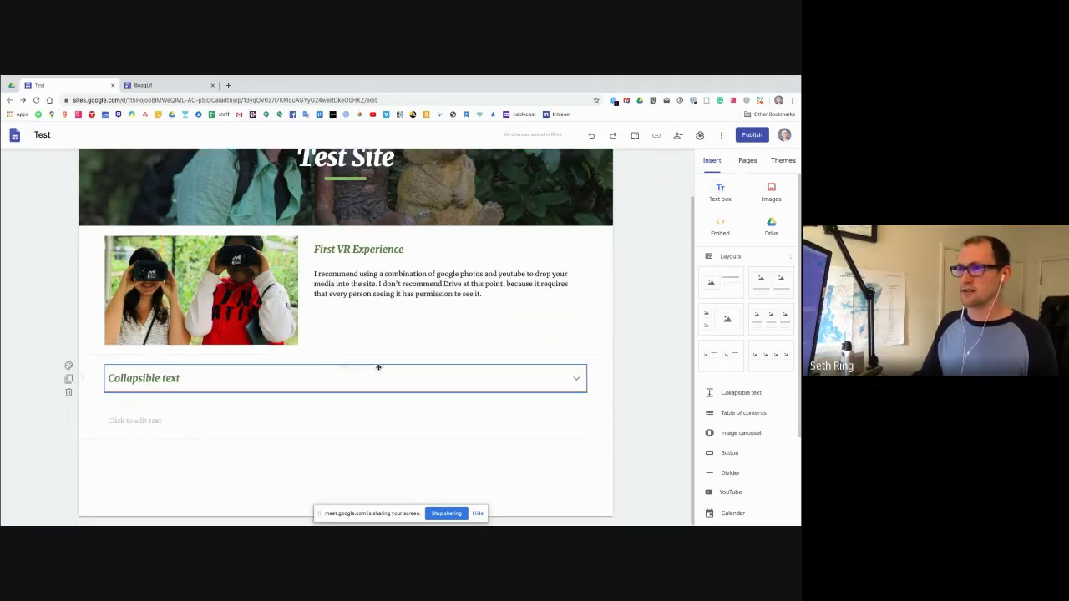
click(214, 428)
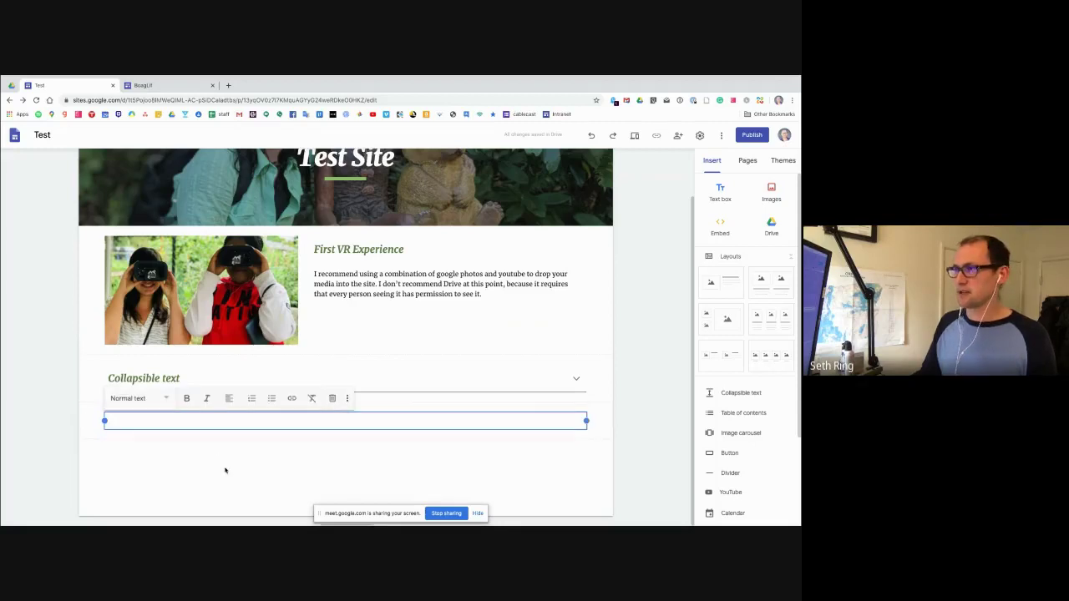
click(226, 469)
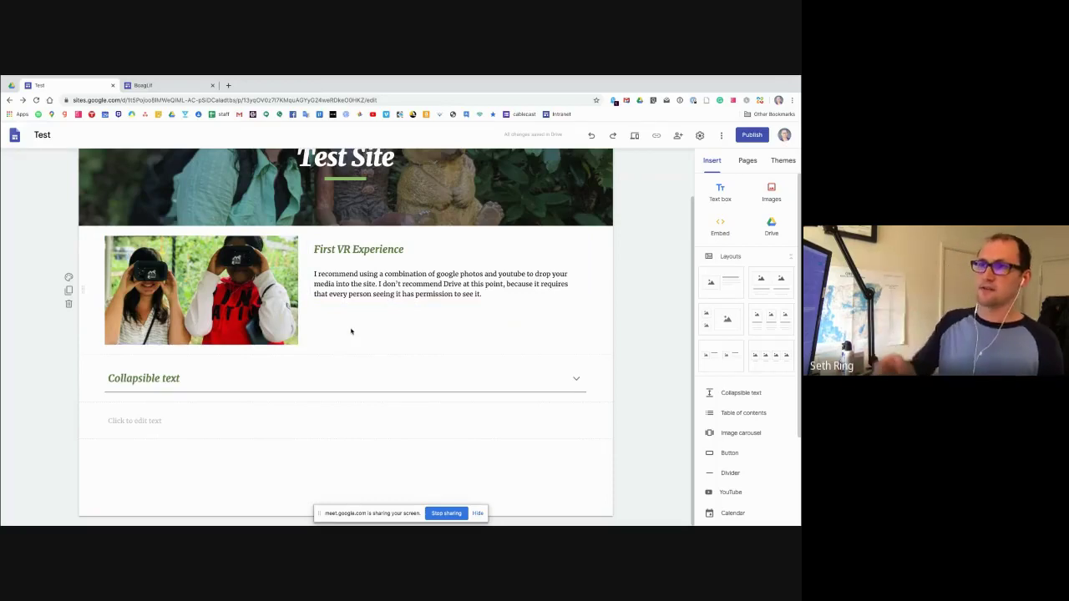
Add a second text box below the empty one and delete it again.
double_click(366, 445)
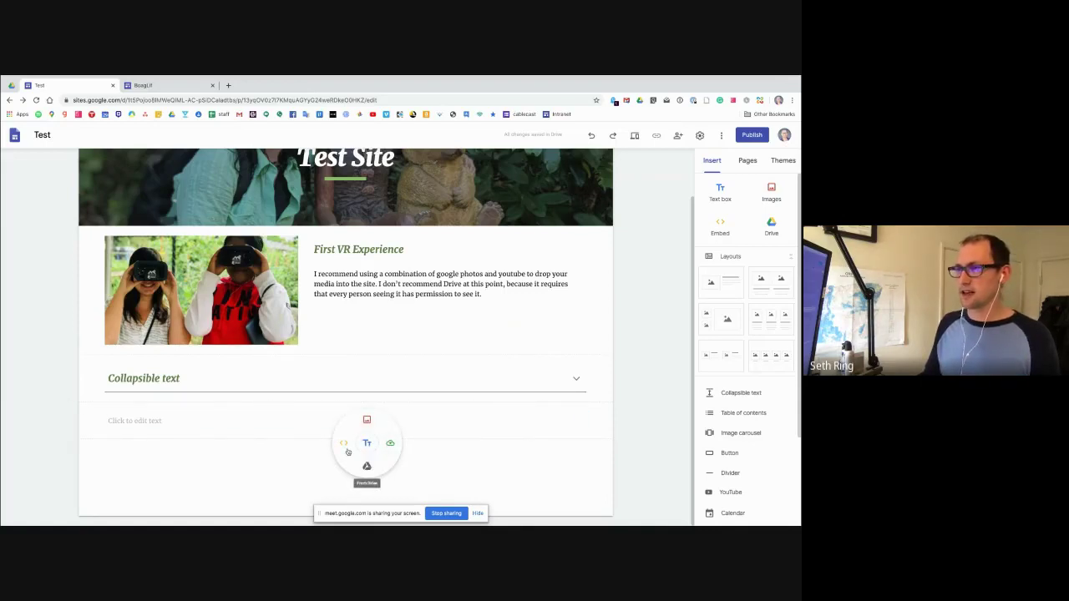
click(366, 445)
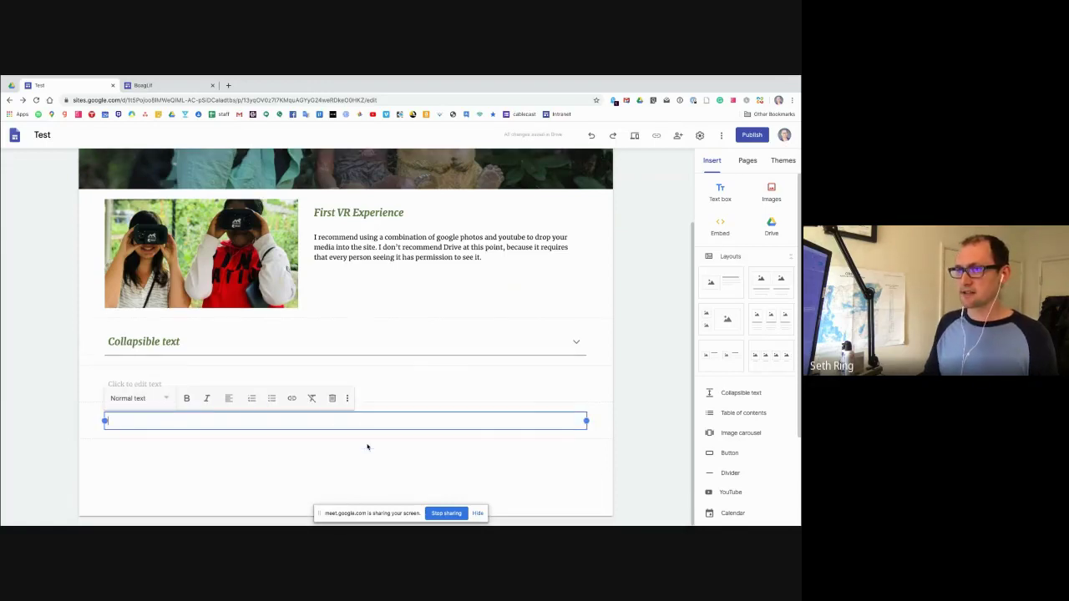
click(331, 399)
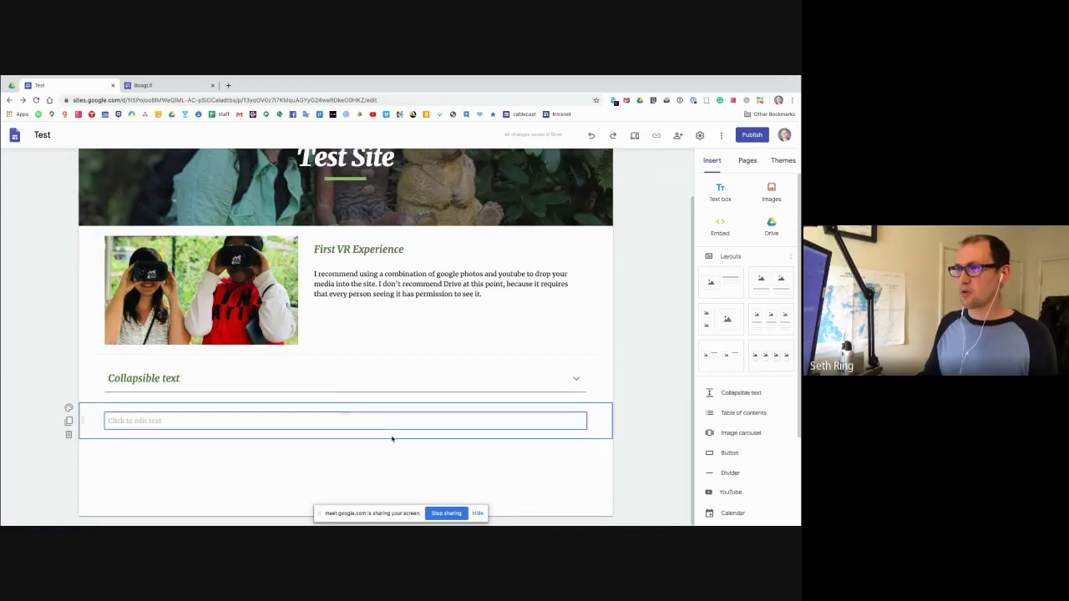
Open the image selection for the blank area of the page, view the Photos library and close it without inserting anything.
double_click(386, 465)
click(385, 441)
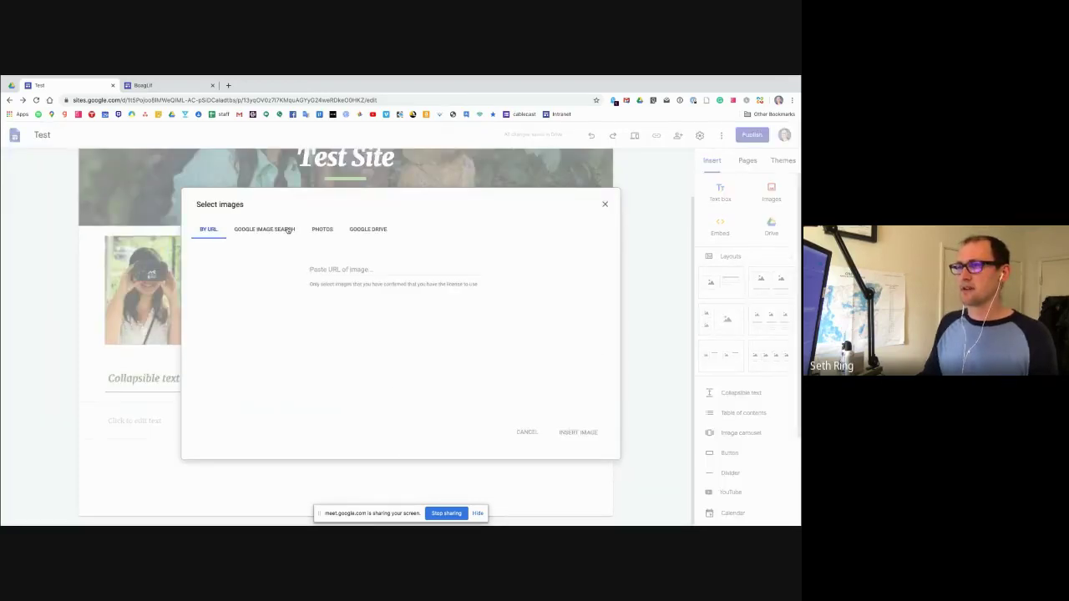
click(321, 229)
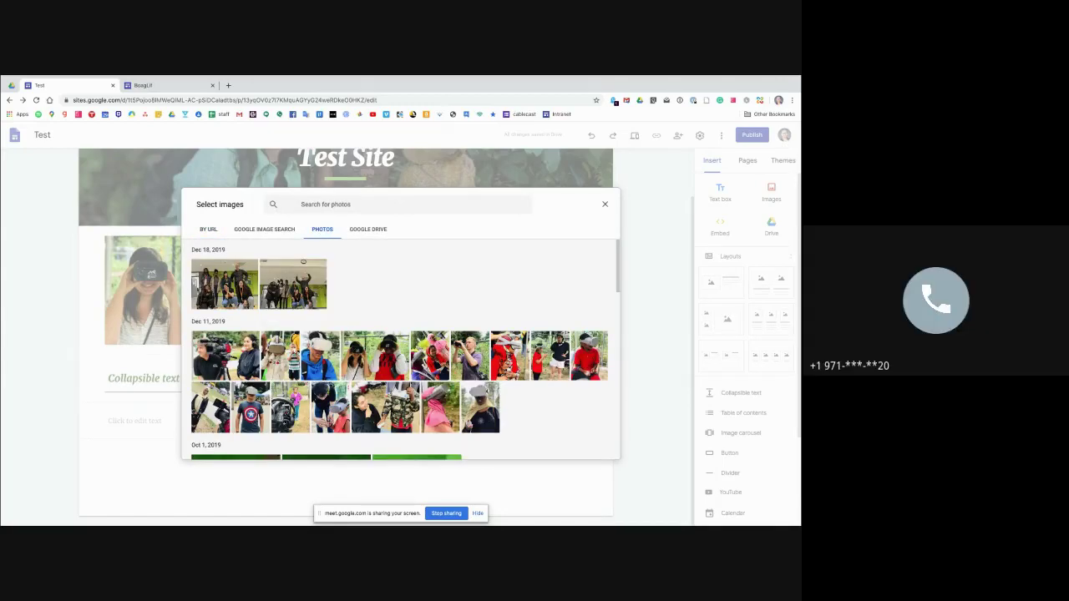
click(606, 205)
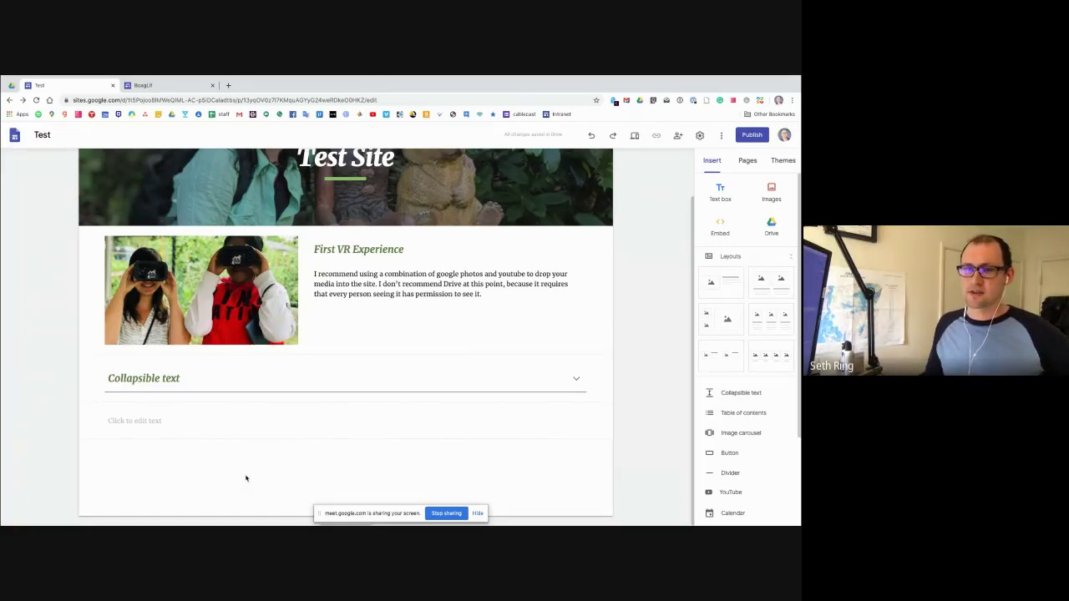
Switch to the BoagLïf site, look at its logo and Welcome section, and return to the Test site.
double_click(247, 478)
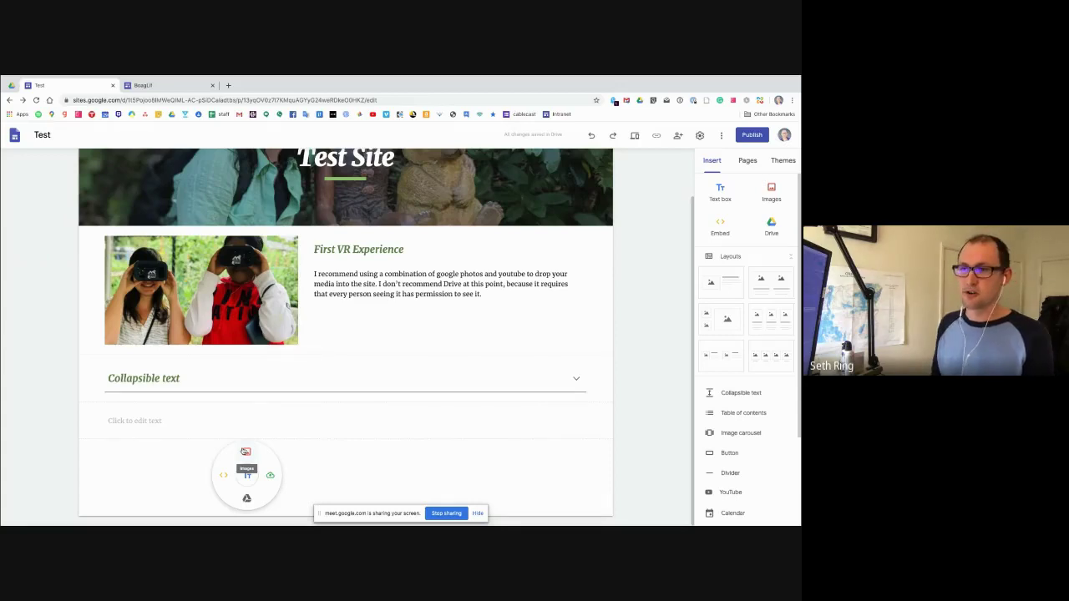
click(146, 85)
click(372, 231)
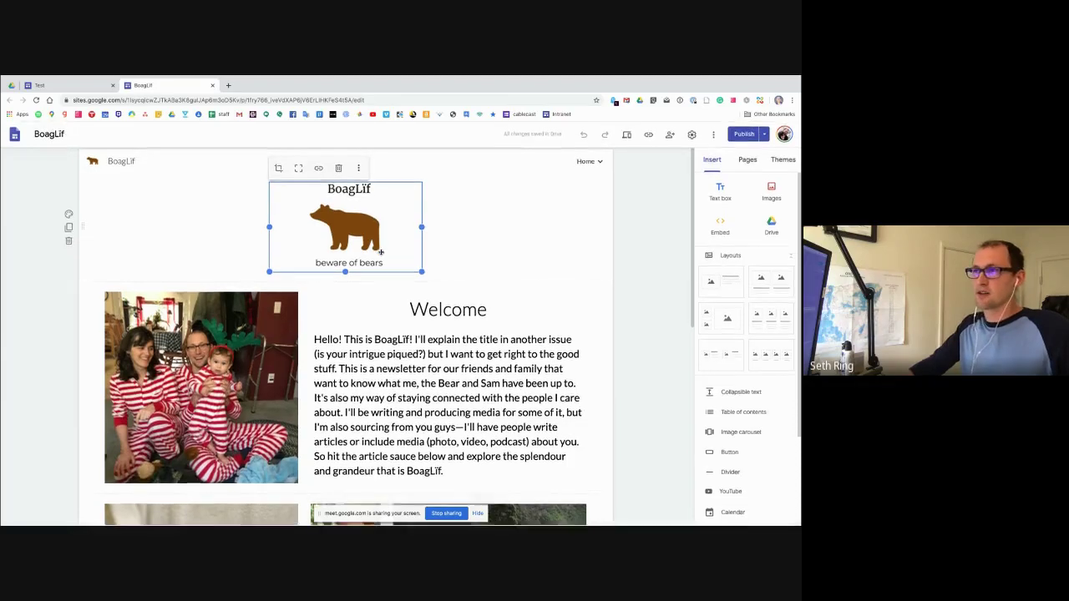
scroll(453, 430, down, 1)
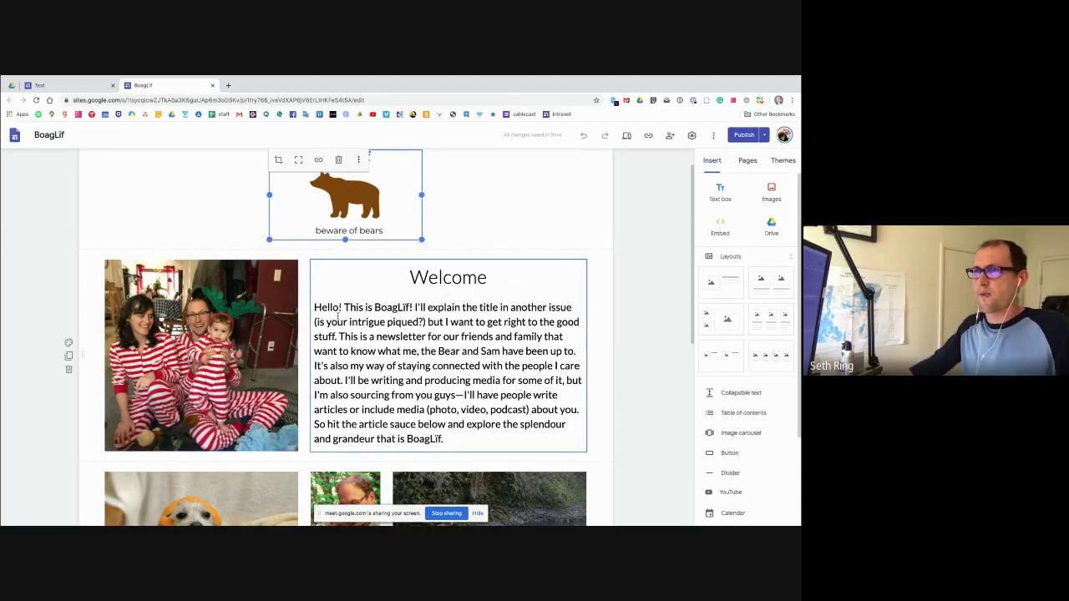
click(61, 86)
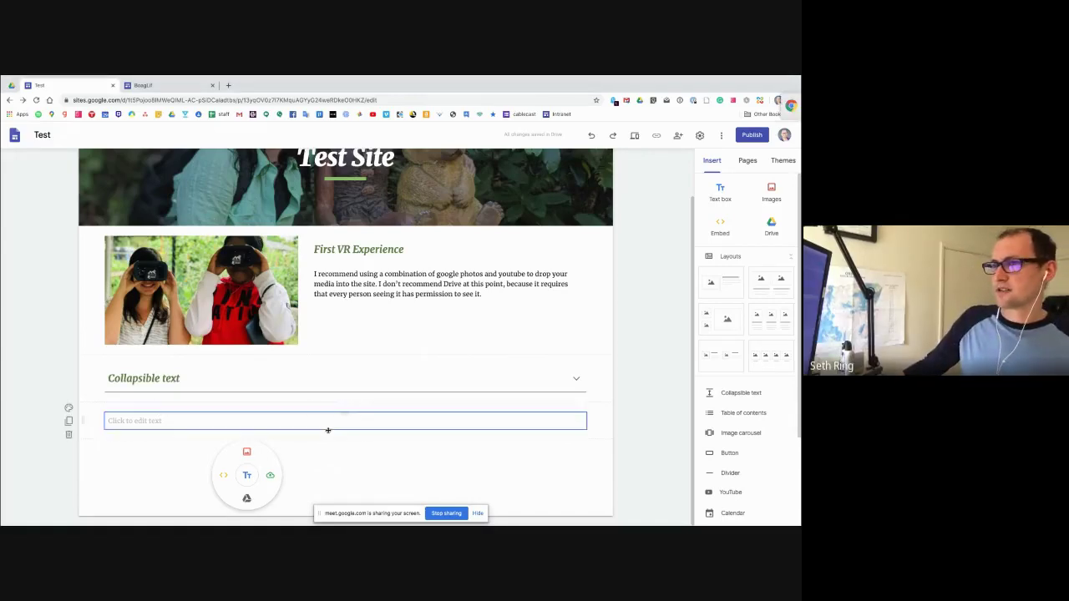
click(301, 447)
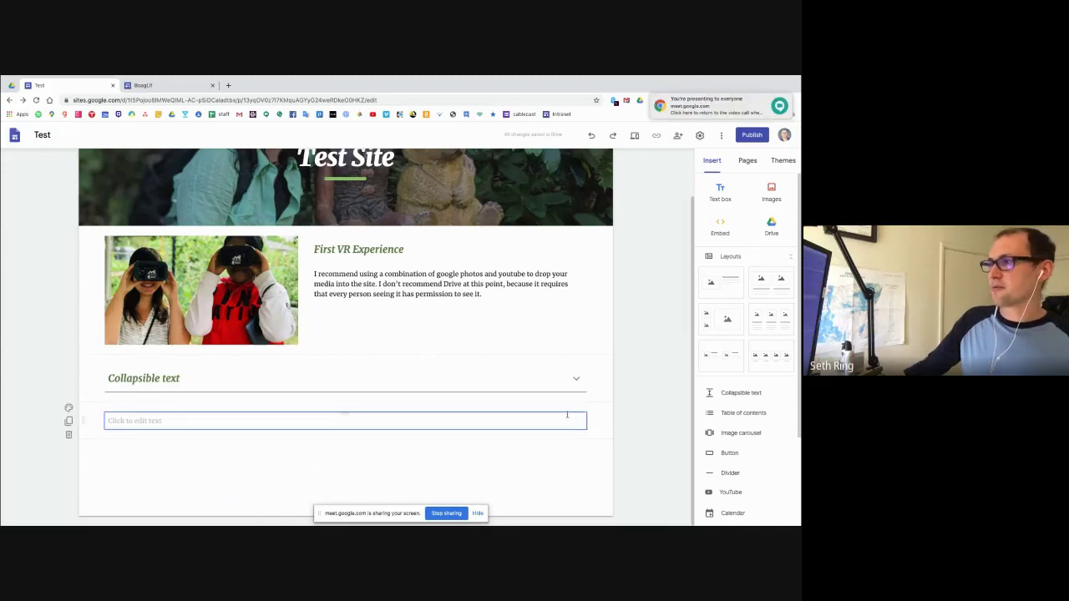
scroll(709, 451, down, 1)
scroll(709, 451, down, 2)
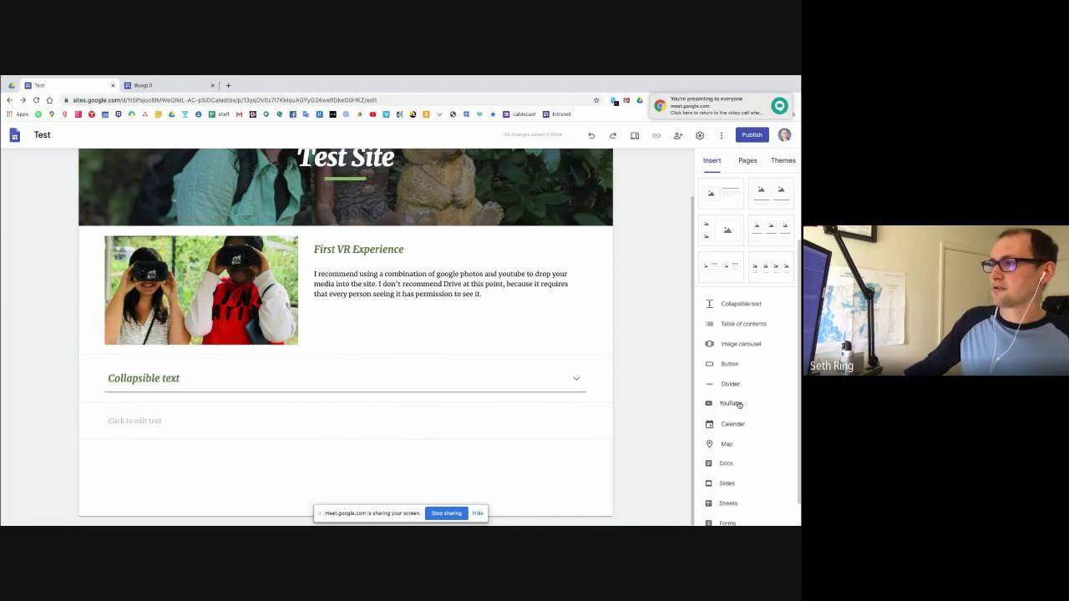
scroll(739, 404, down, 1)
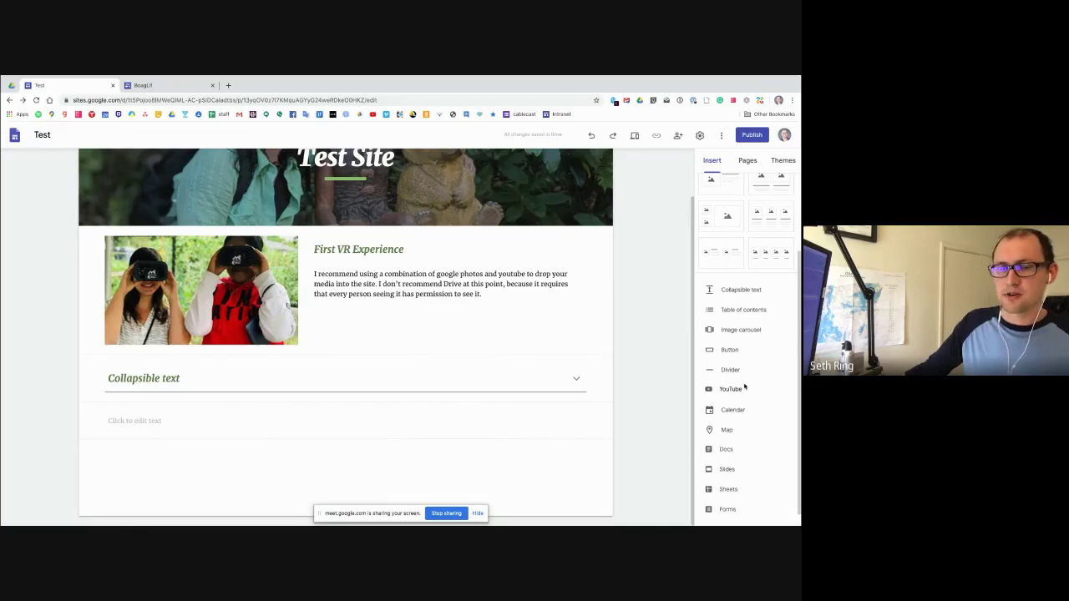
click(733, 389)
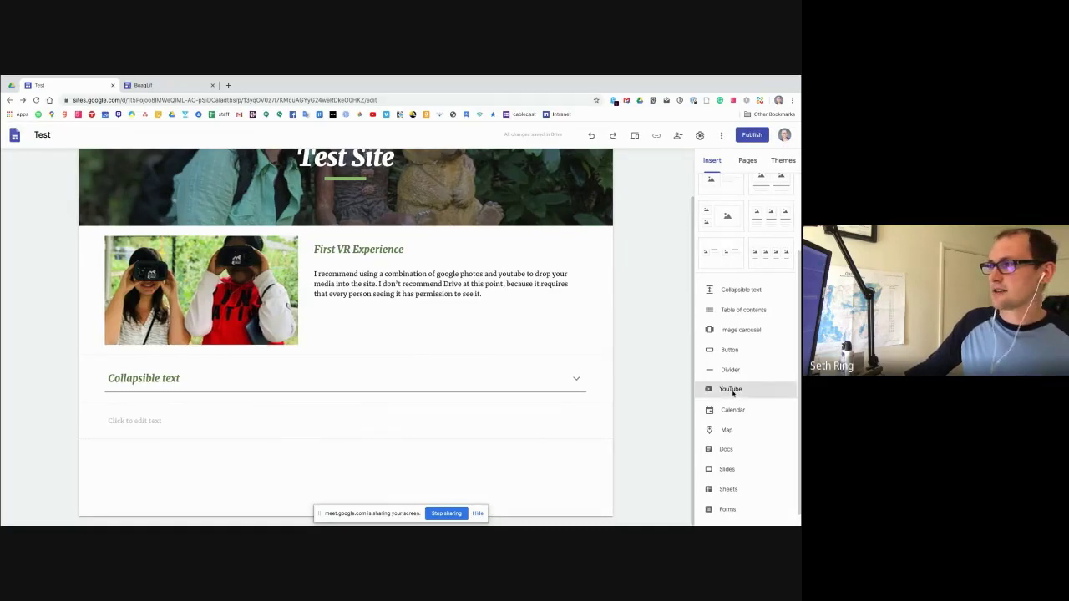
click(273, 247)
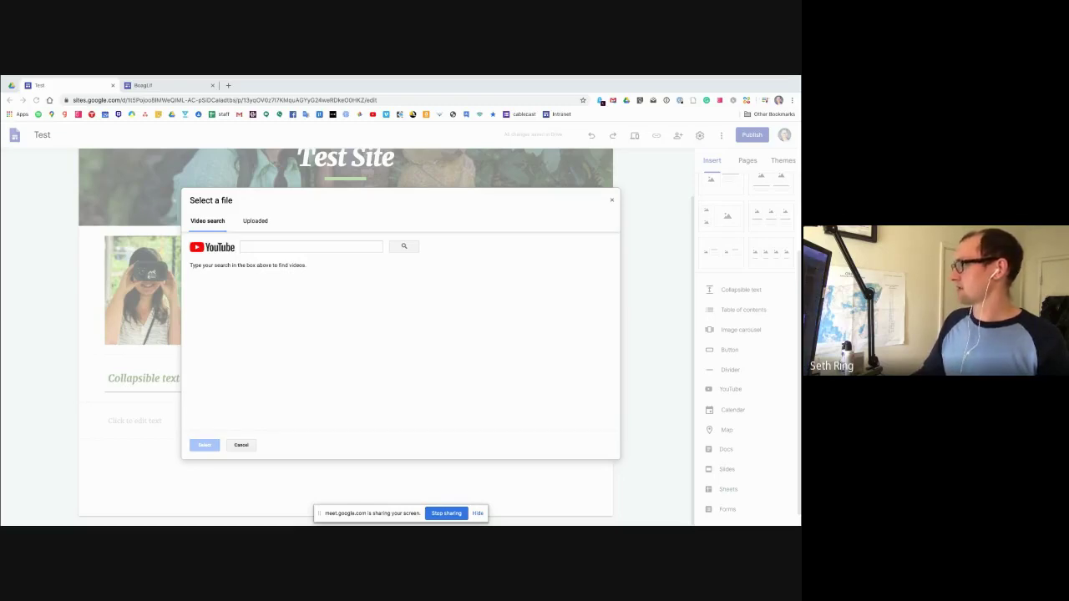
click(276, 248)
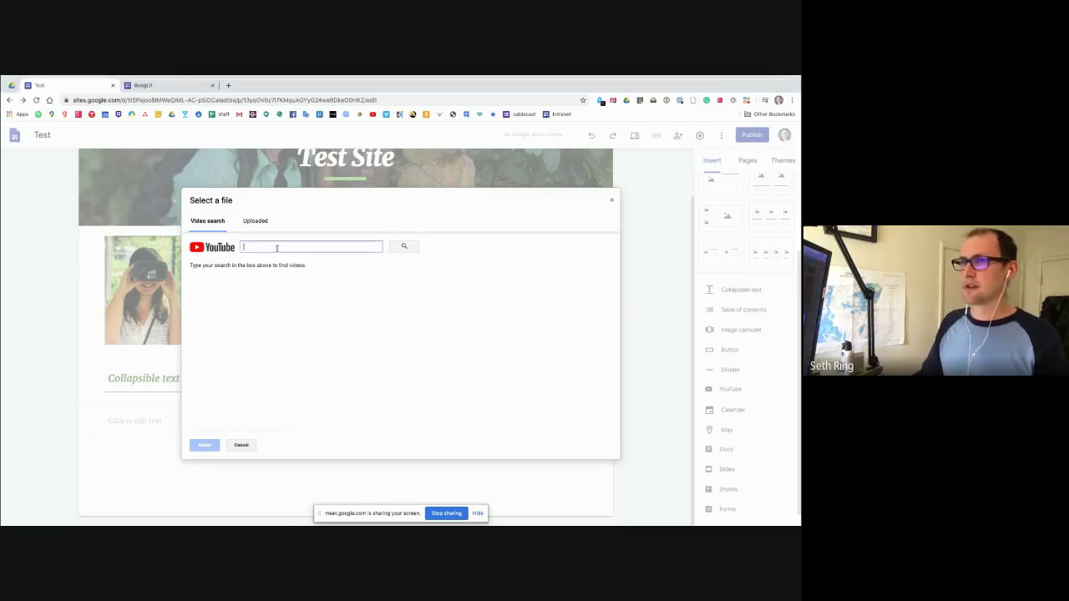
text(https://youtu.be/fdefOwM7kOs)
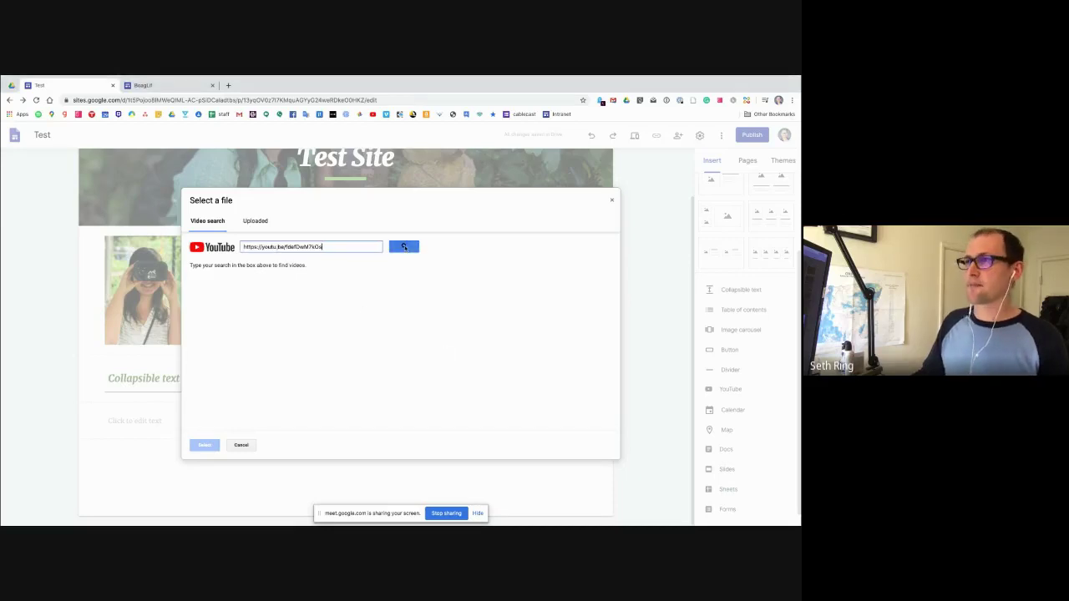
click(228, 418)
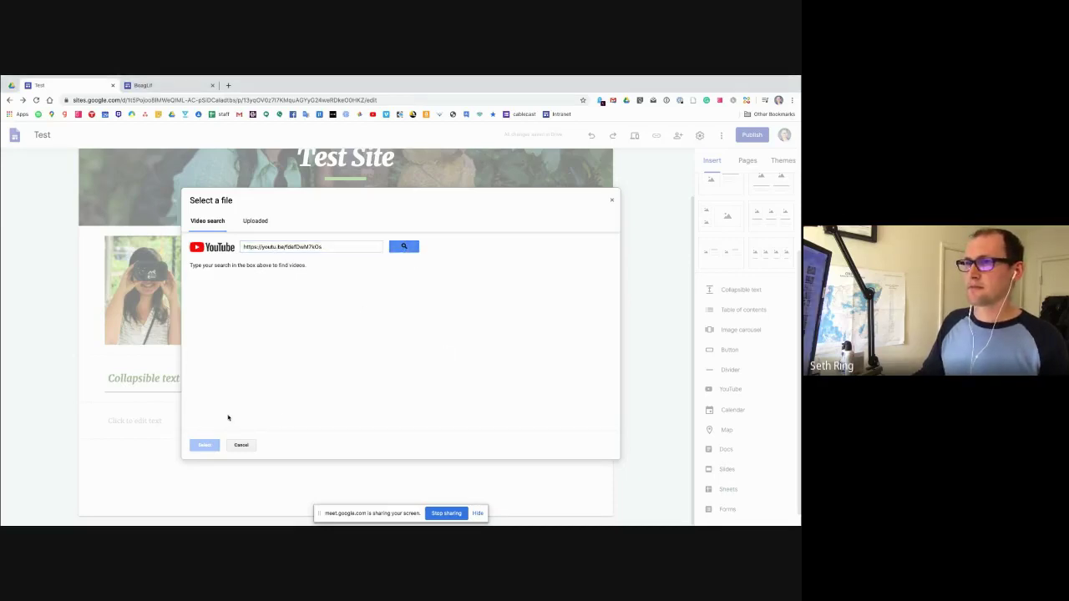
click(411, 249)
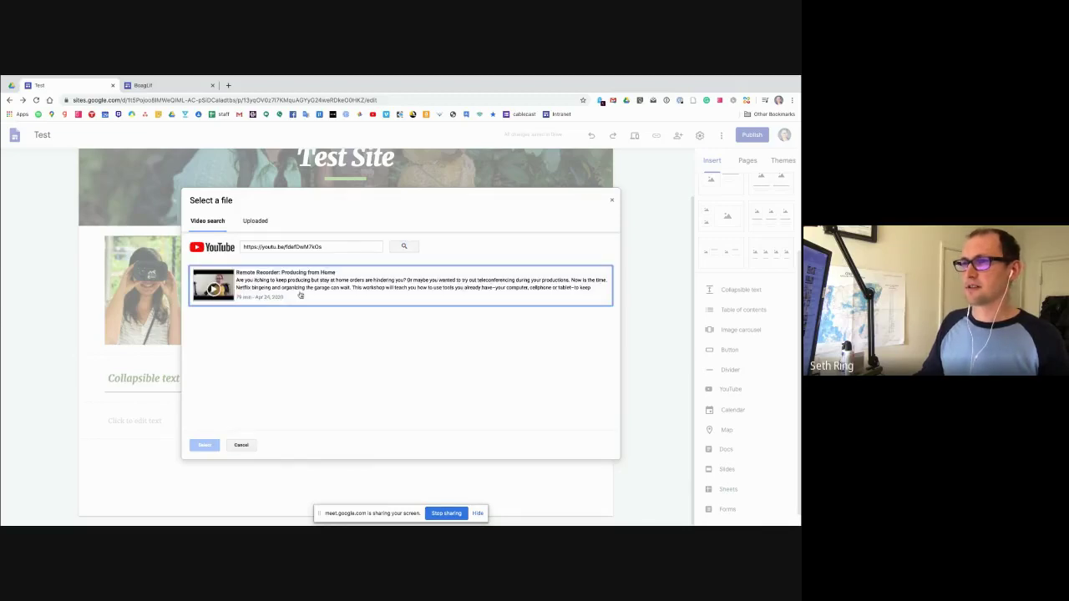
click(298, 297)
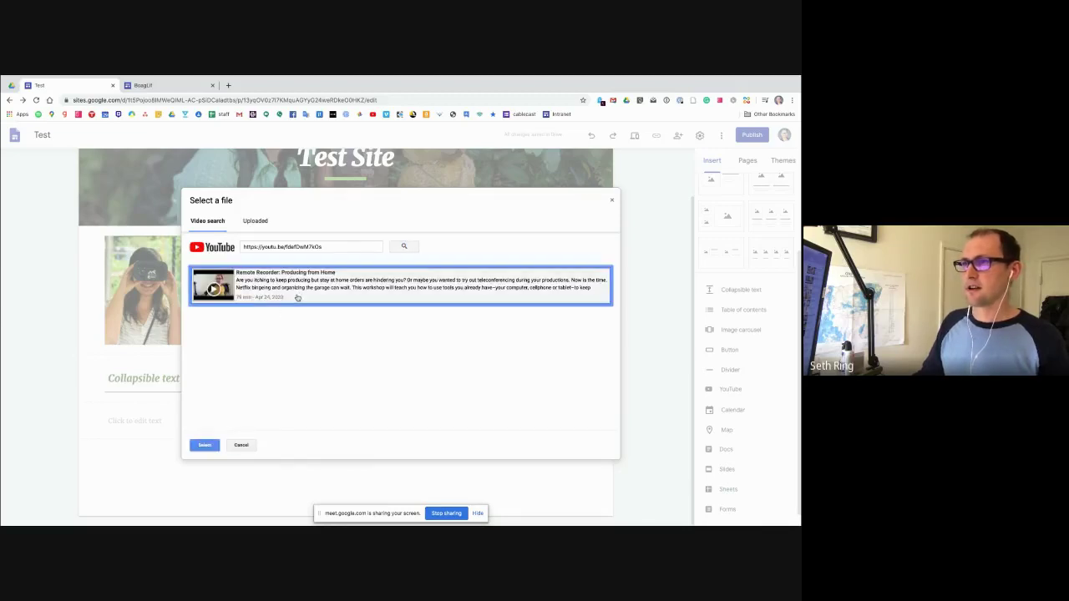
click(205, 445)
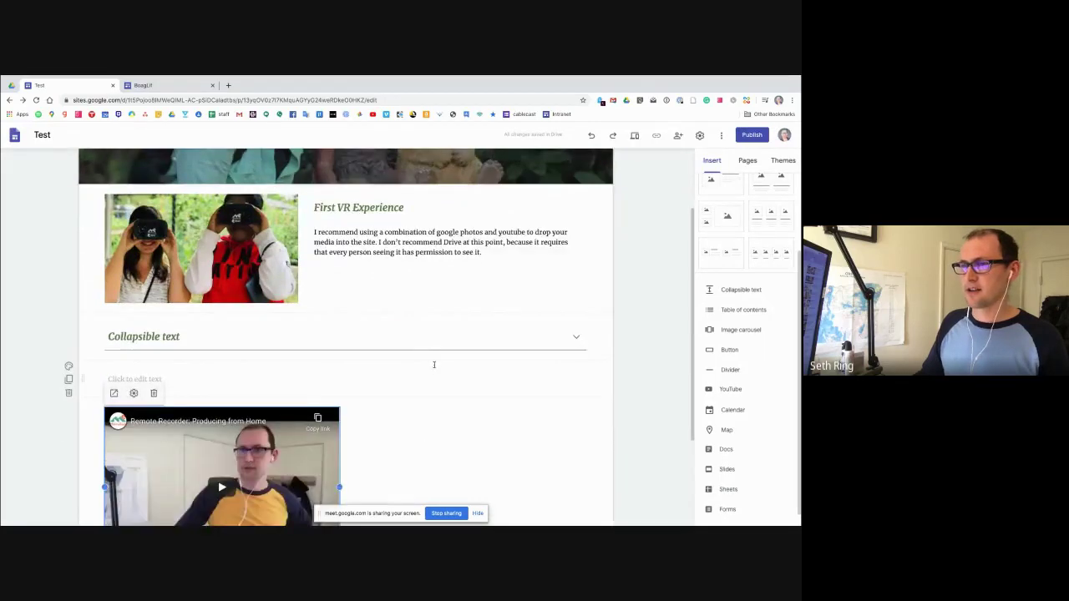
Centre the inserted video horizontally within its section.
drag(234, 344, 460, 370)
mouse_move(401, 341)
mouse_down()
mouse_move(203, 344)
mouse_move(380, 339)
mouse_up()
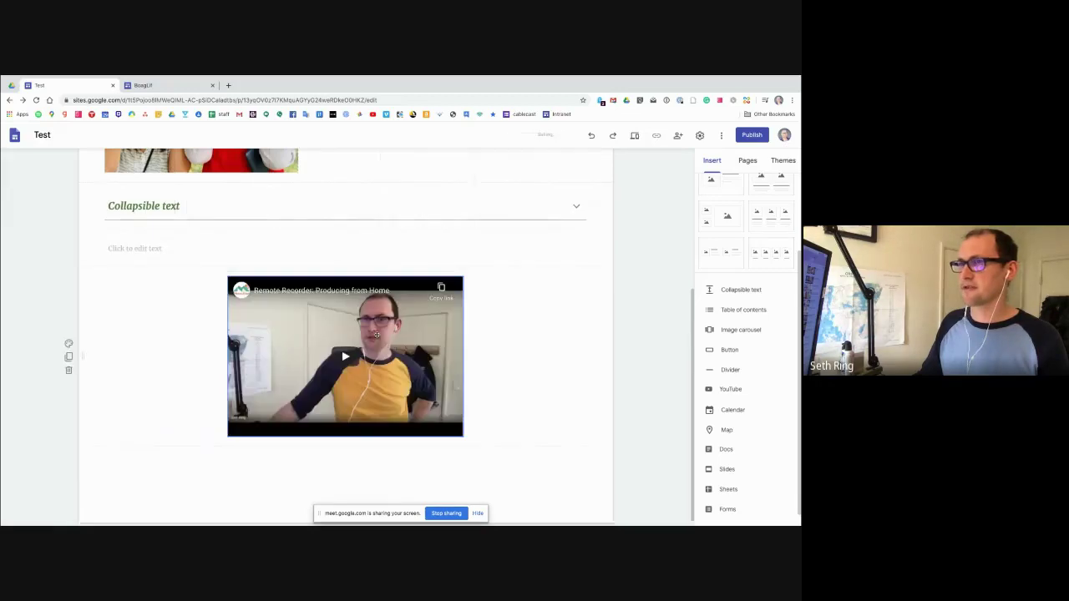
Move the First VR Experience text box beside the video, and move it back next to the VR photo.
scroll(345, 249, up, 2)
click(432, 298)
drag(445, 201, 127, 446)
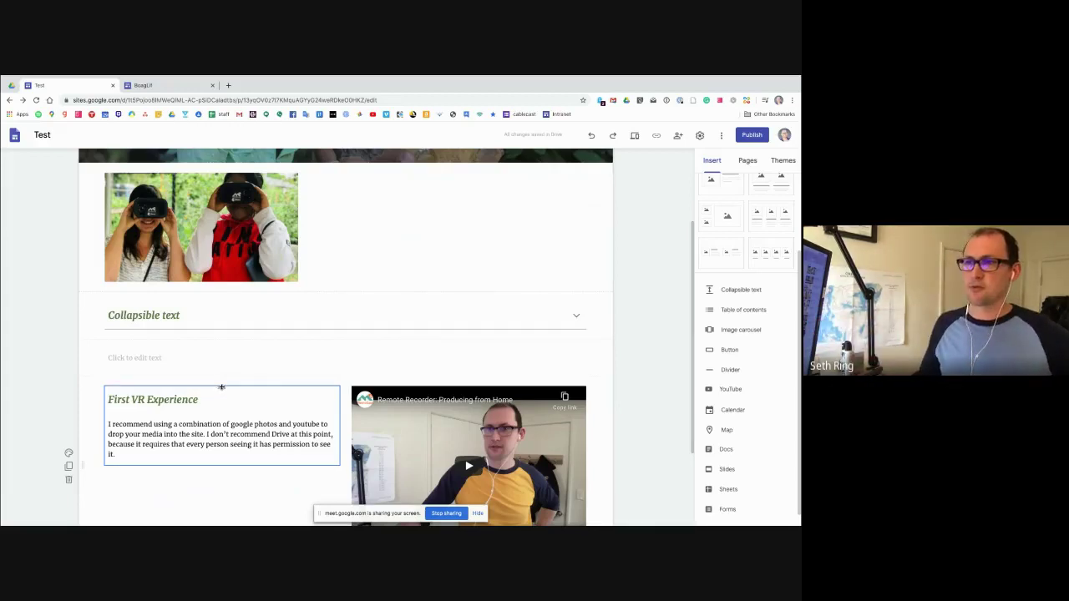
drag(233, 379, 435, 270)
scroll(435, 270, up, 1)
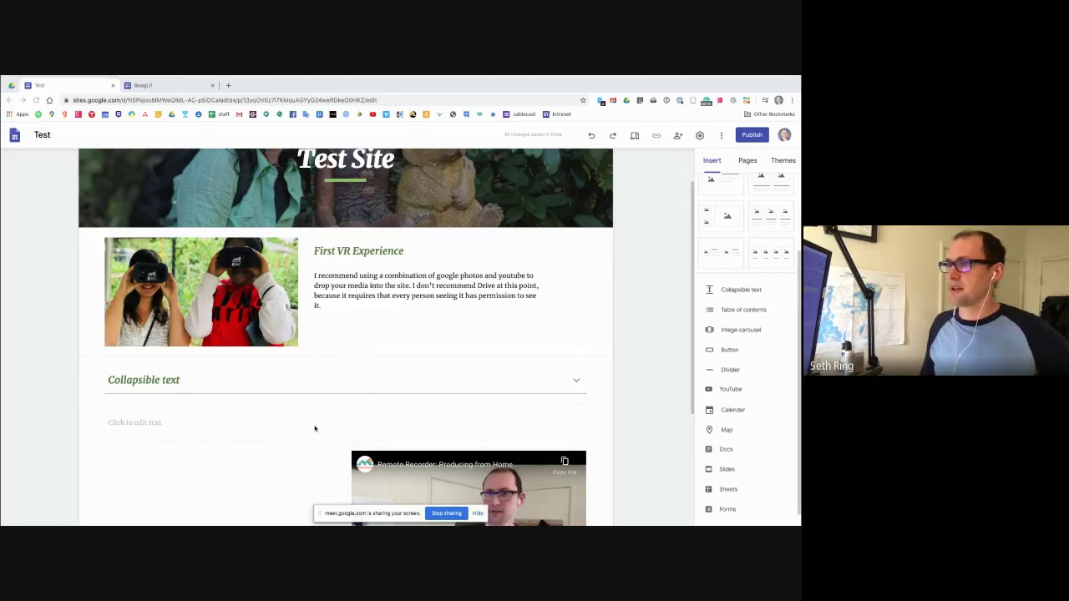
scroll(315, 429, up, 1)
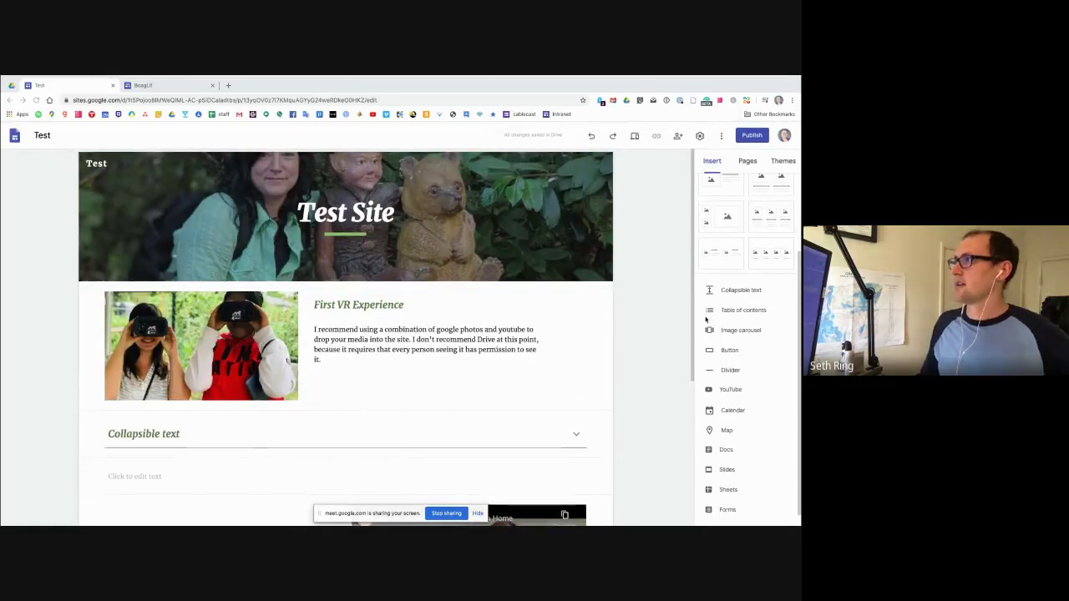
scroll(773, 218, up, 3)
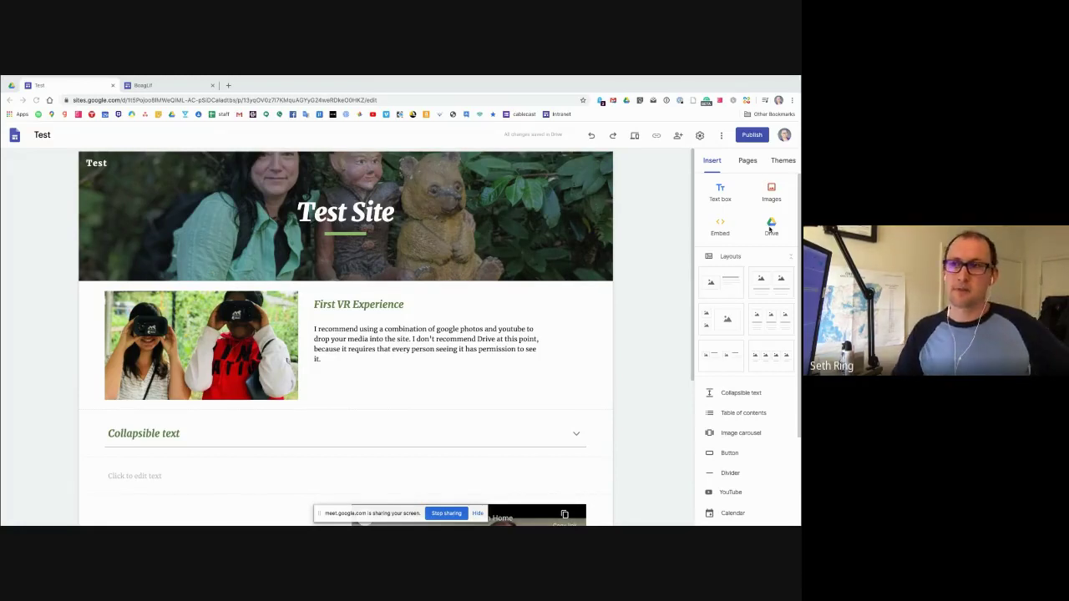
Switch to the BoagLïf site and examine the crop and page link of the Shot Through the Heart image.
click(167, 85)
scroll(307, 323, down, 15)
scroll(334, 292, up, 2)
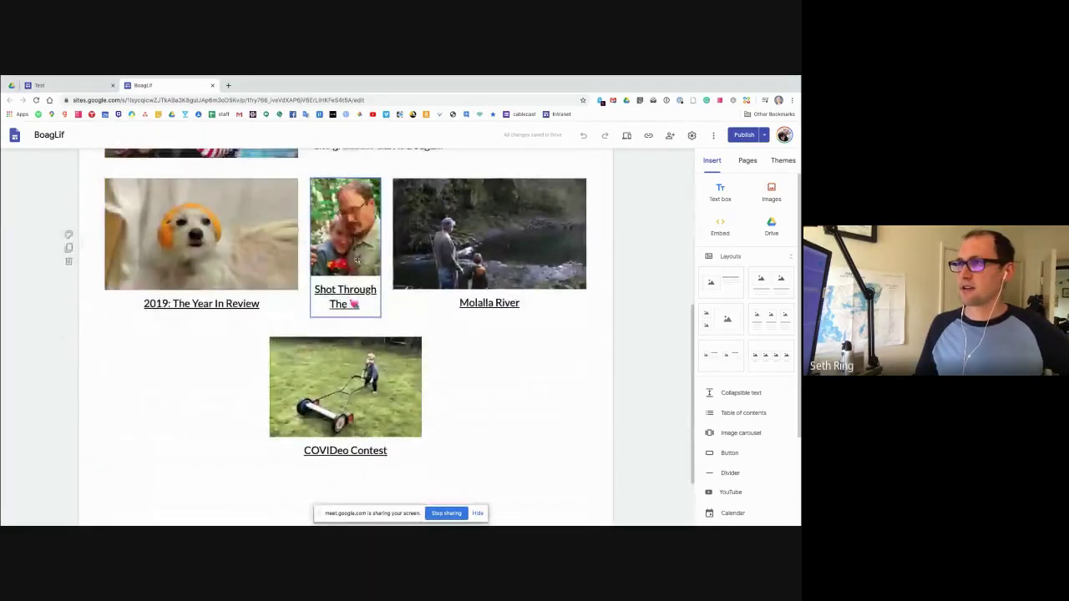
click(356, 261)
double_click(357, 261)
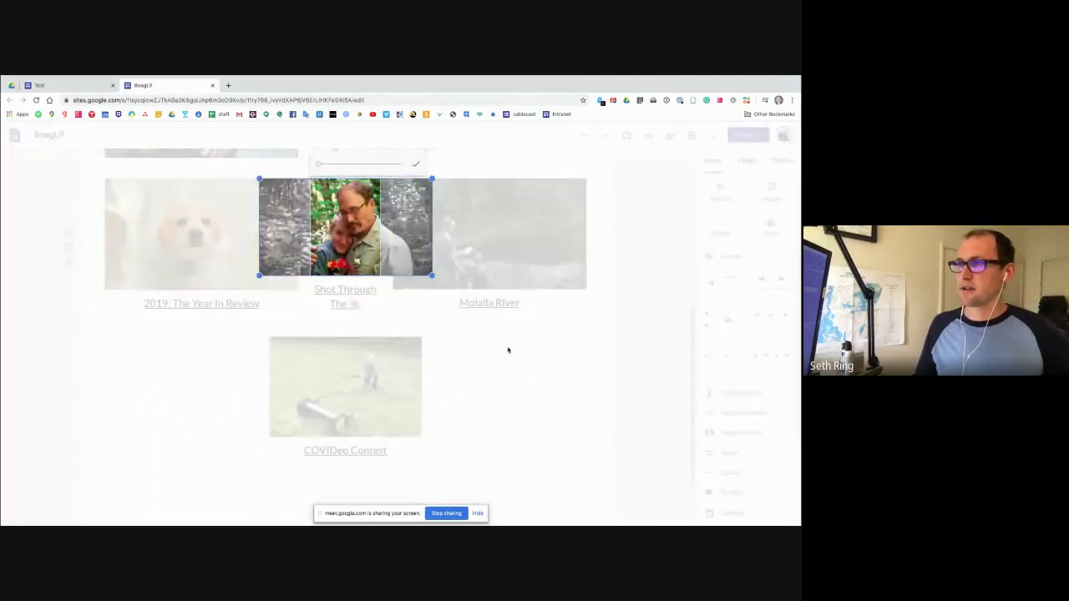
click(537, 349)
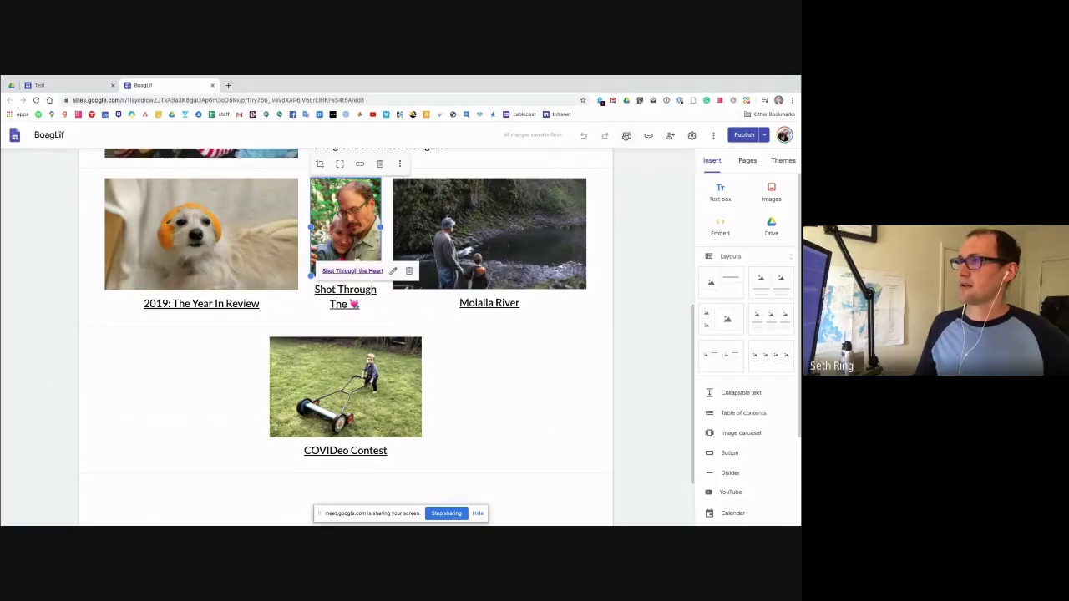
Preview the BoagLïf site, view its Shot Through the Heart page and go back to its Home page.
click(626, 135)
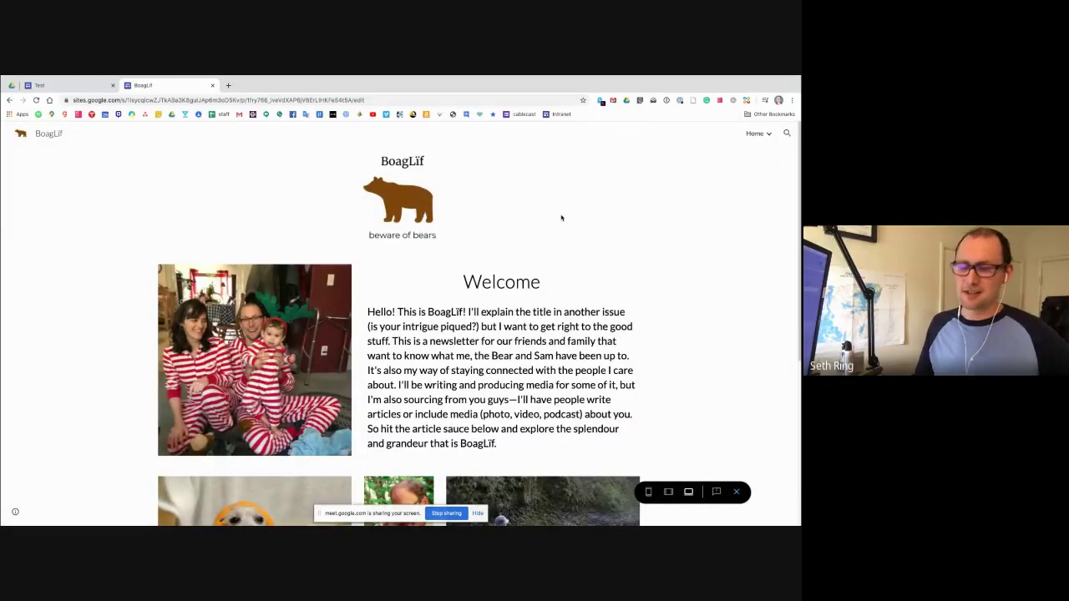
scroll(508, 245, down, 5)
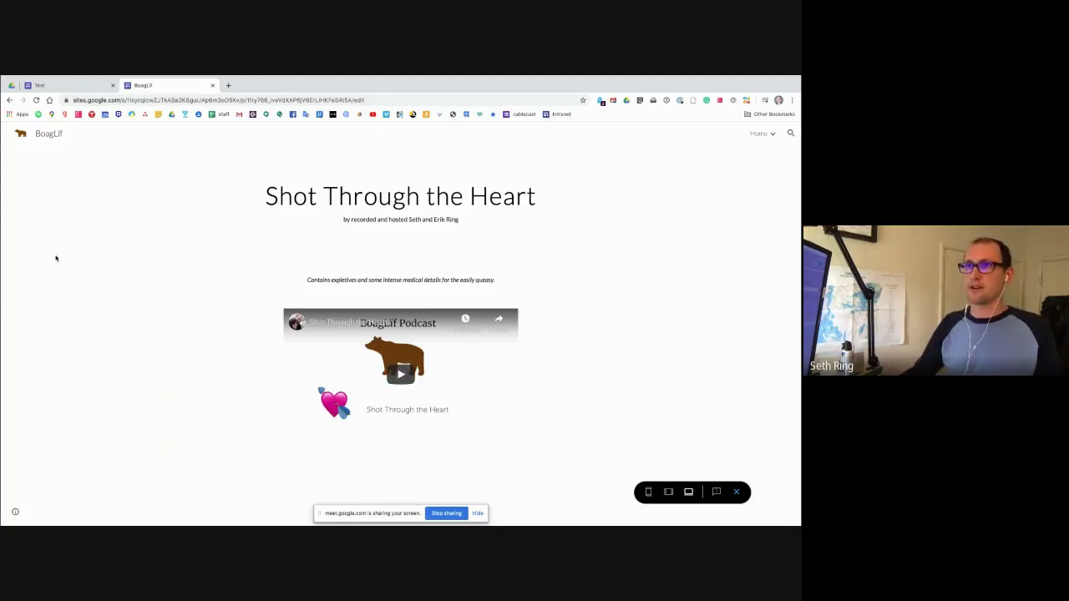
mouse_move(763, 136)
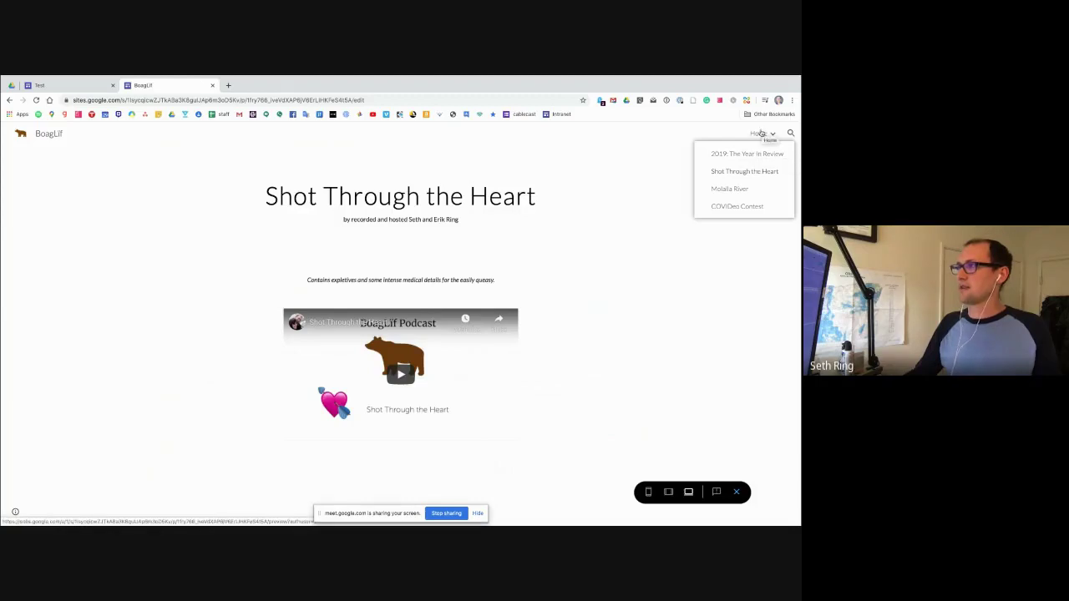
click(762, 134)
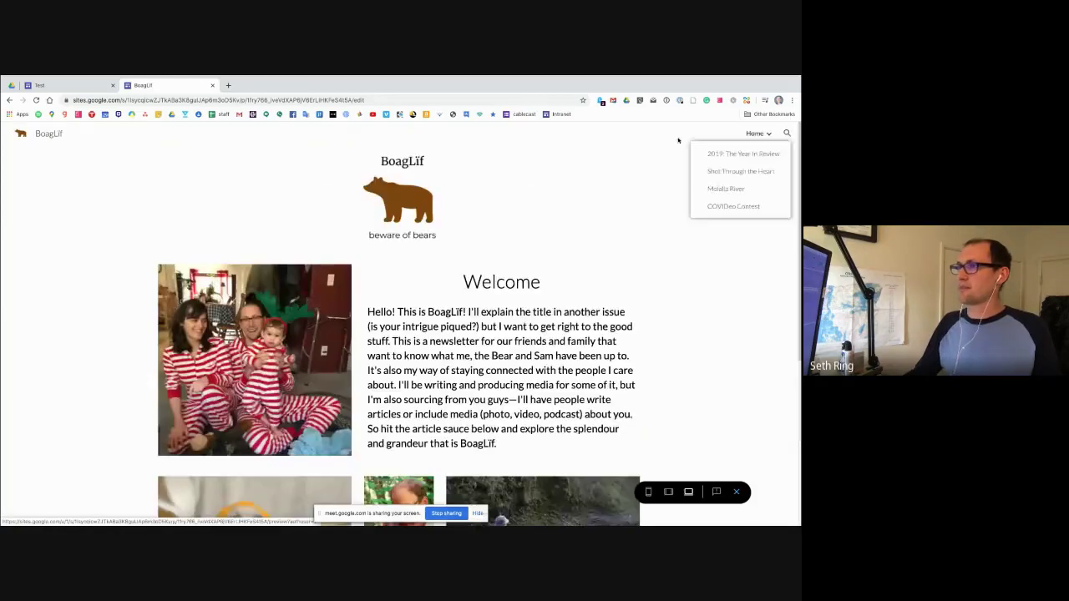
Return to the Test site and show its list of pages.
click(78, 87)
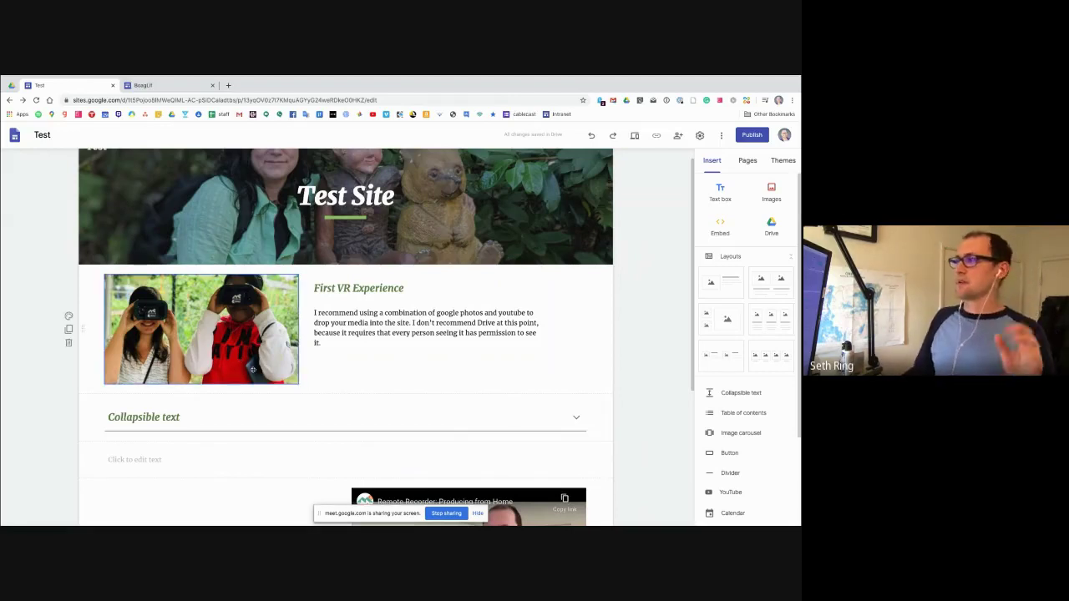
scroll(255, 372, up, 1)
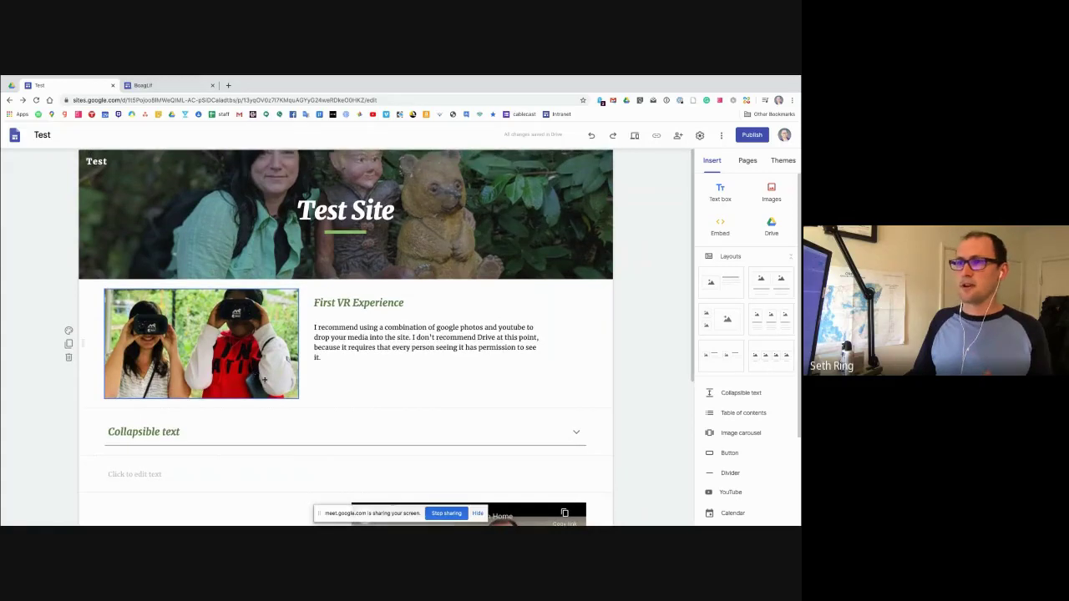
scroll(254, 371, down, 1)
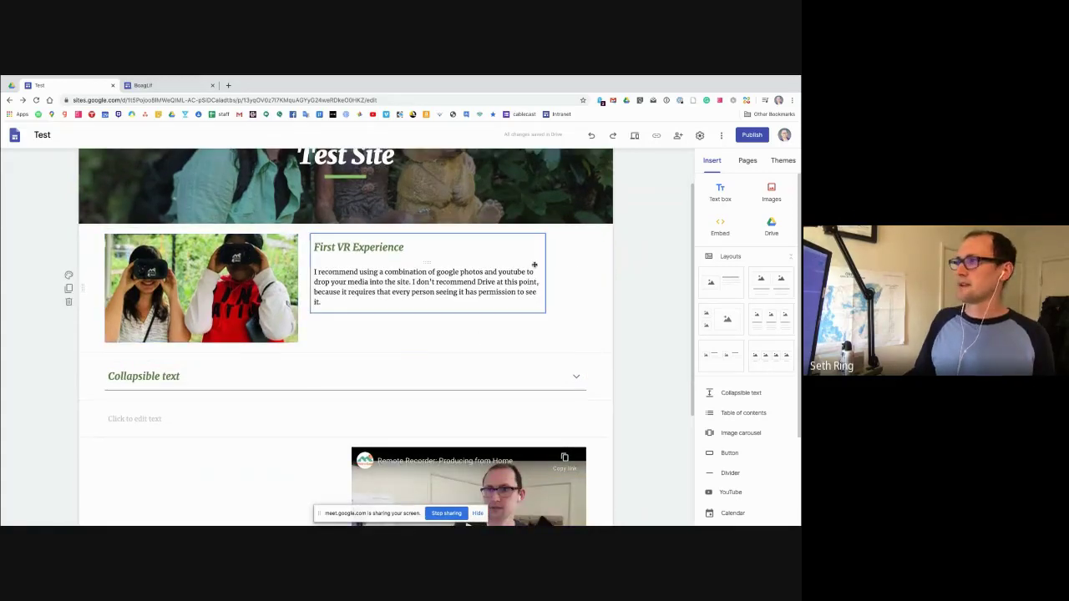
click(746, 166)
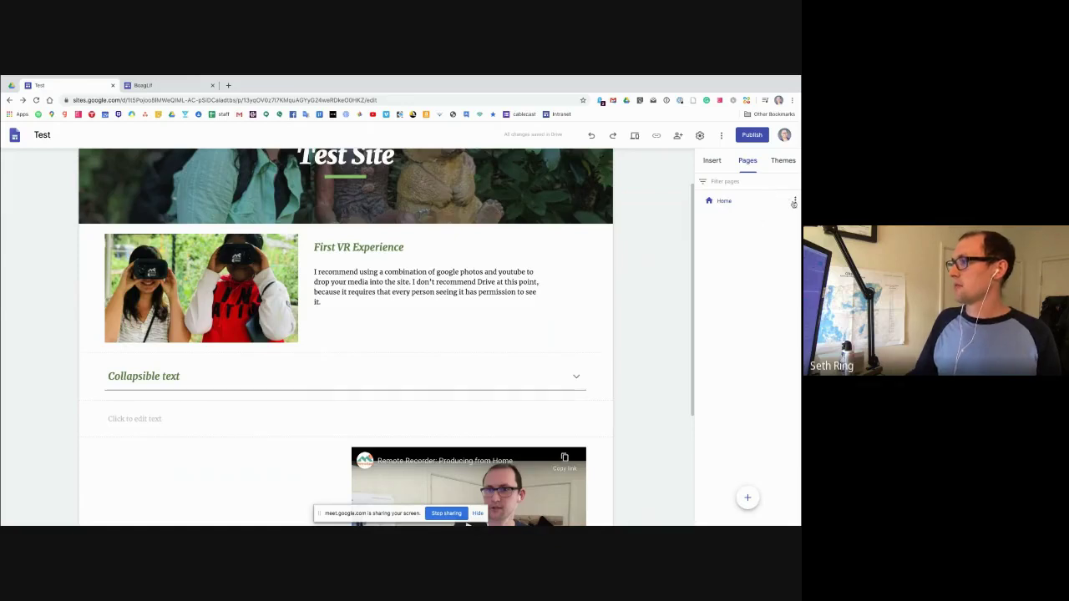
mouse_move(748, 498)
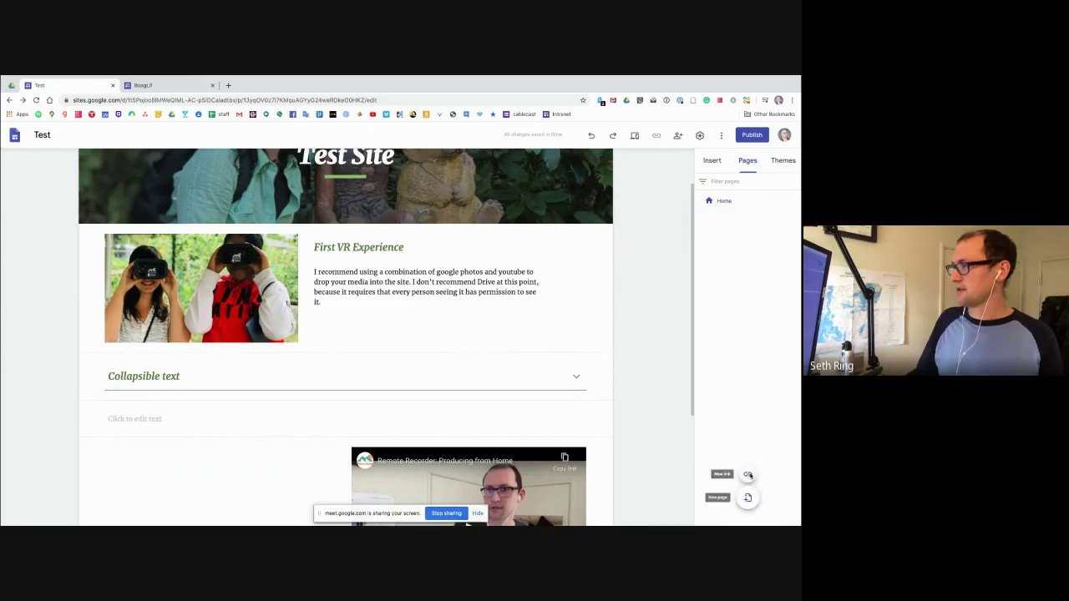
click(749, 477)
click(784, 381)
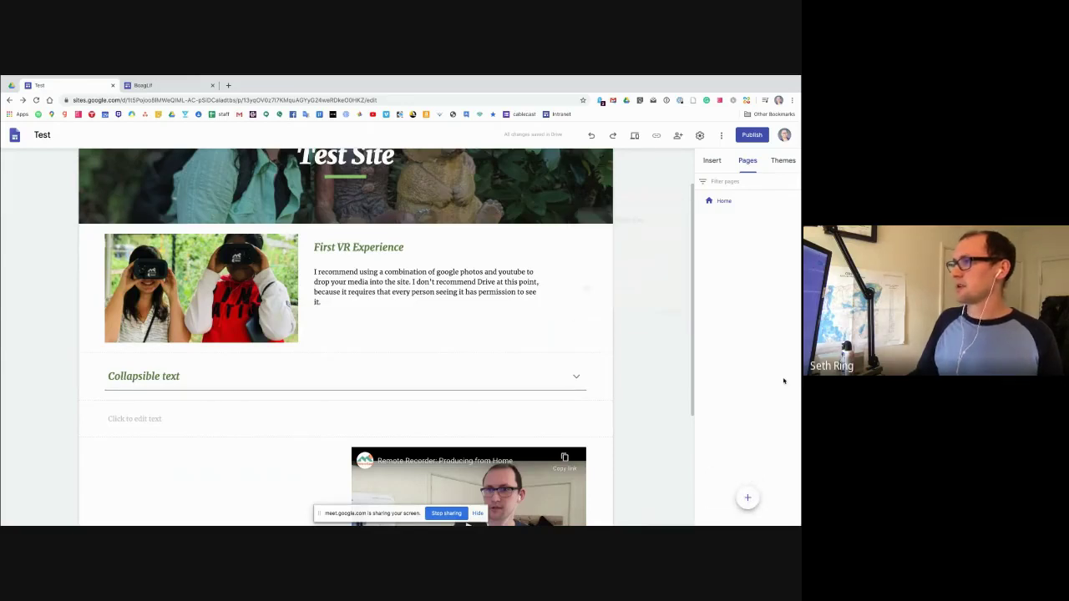
Add a new page named First VR Experience to the Test site.
click(749, 499)
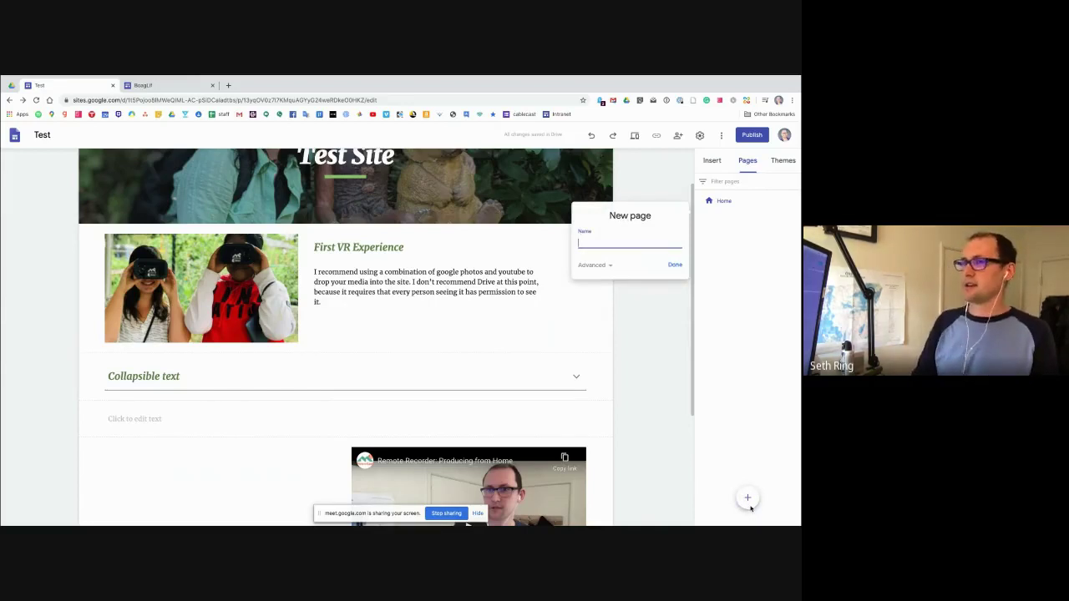
text(Firs)
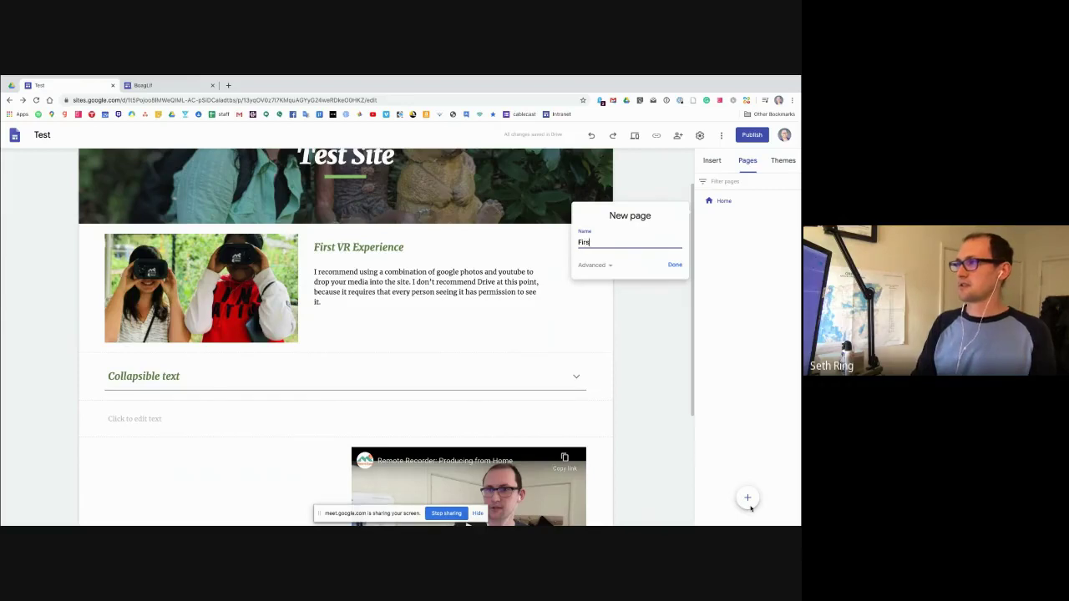
text(t VR Experience)
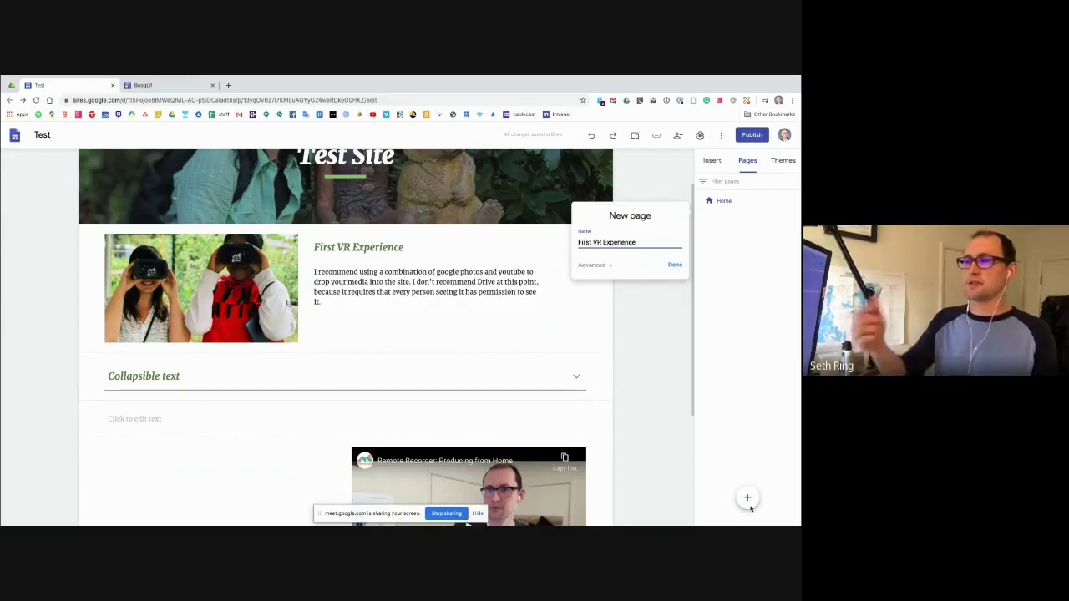
click(670, 264)
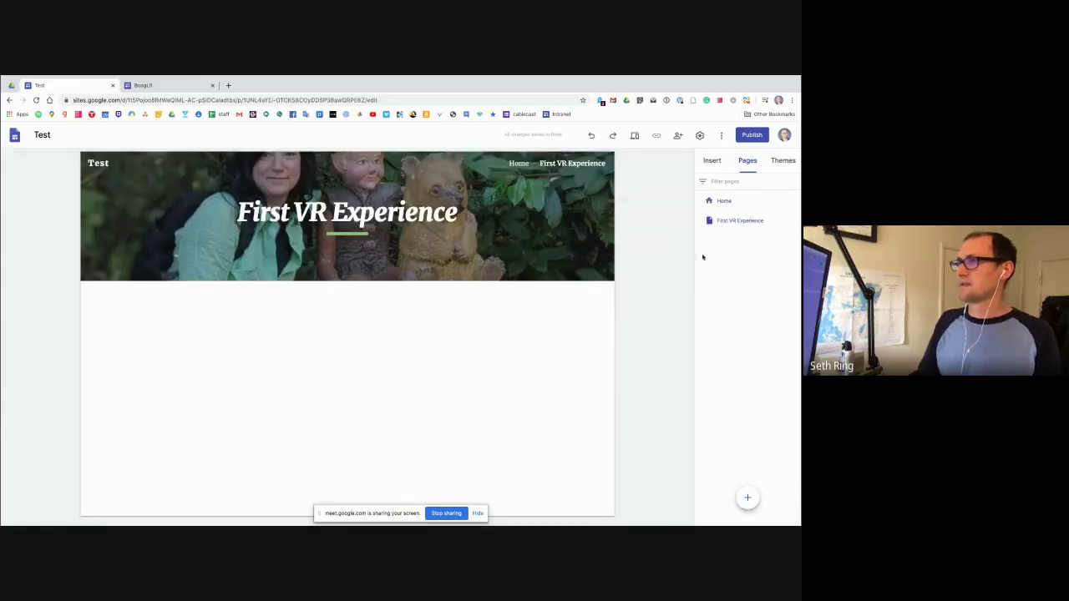
Change the header type of the First VR Experience page to a plain title without a background image.
mouse_move(436, 243)
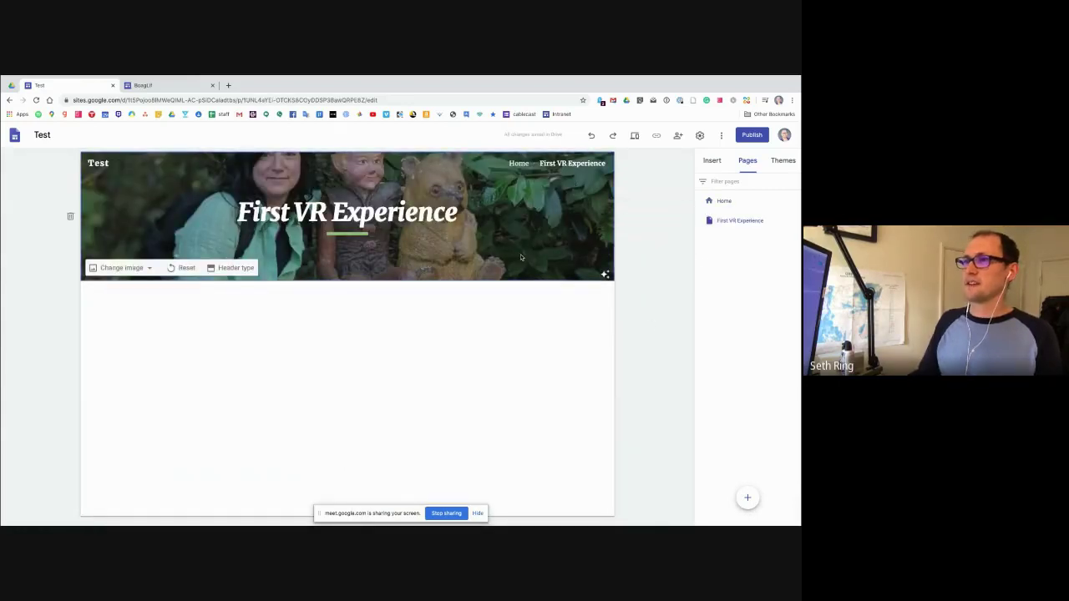
click(239, 269)
click(275, 268)
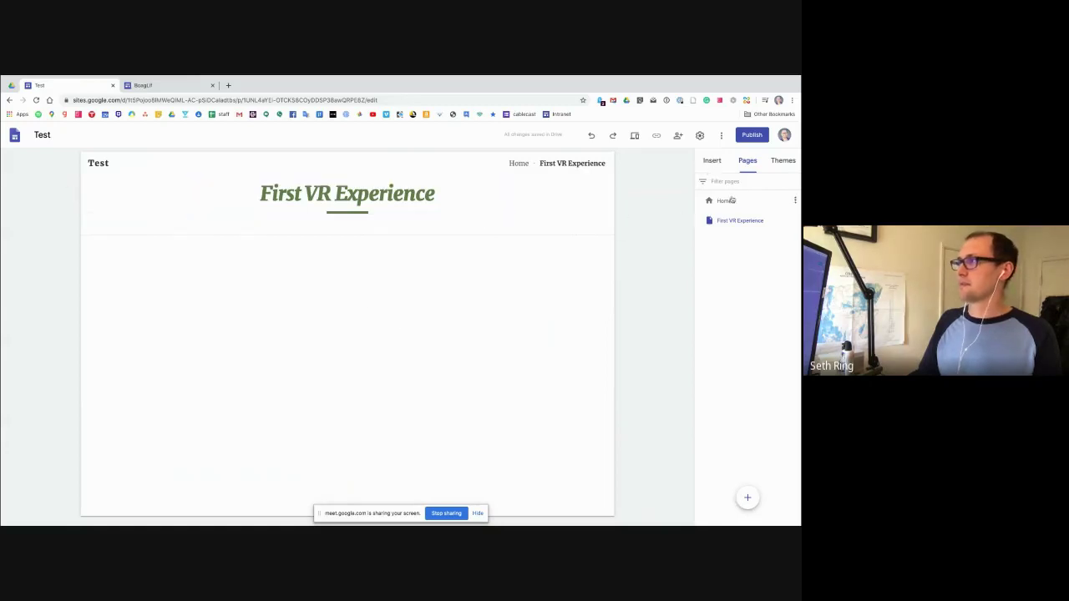
Add a layout with two image placeholders side by side, each with a heading and text below, to the First VR Experience page.
click(706, 163)
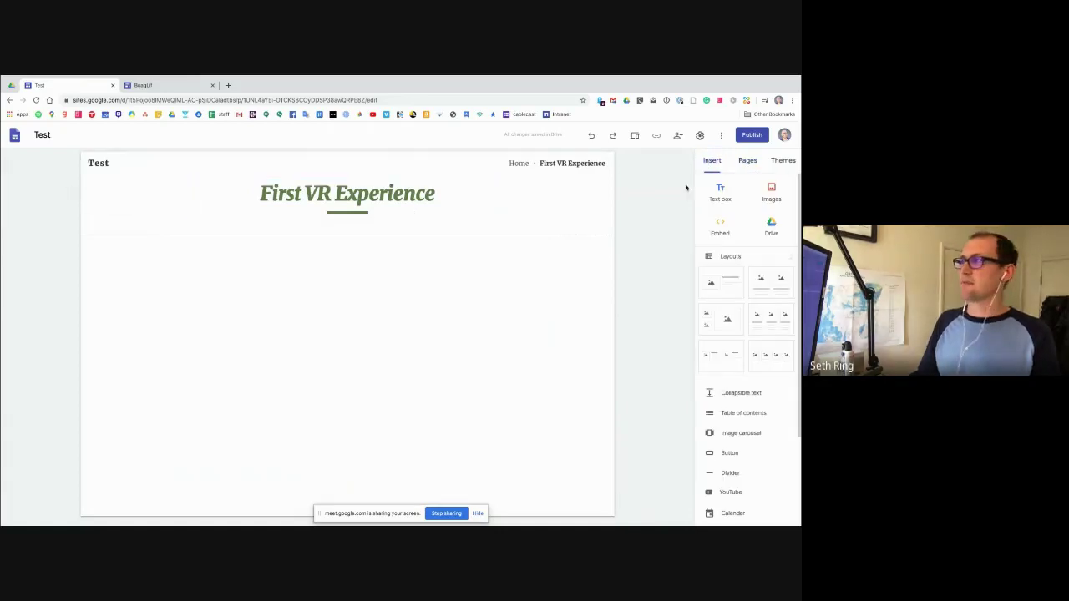
click(782, 161)
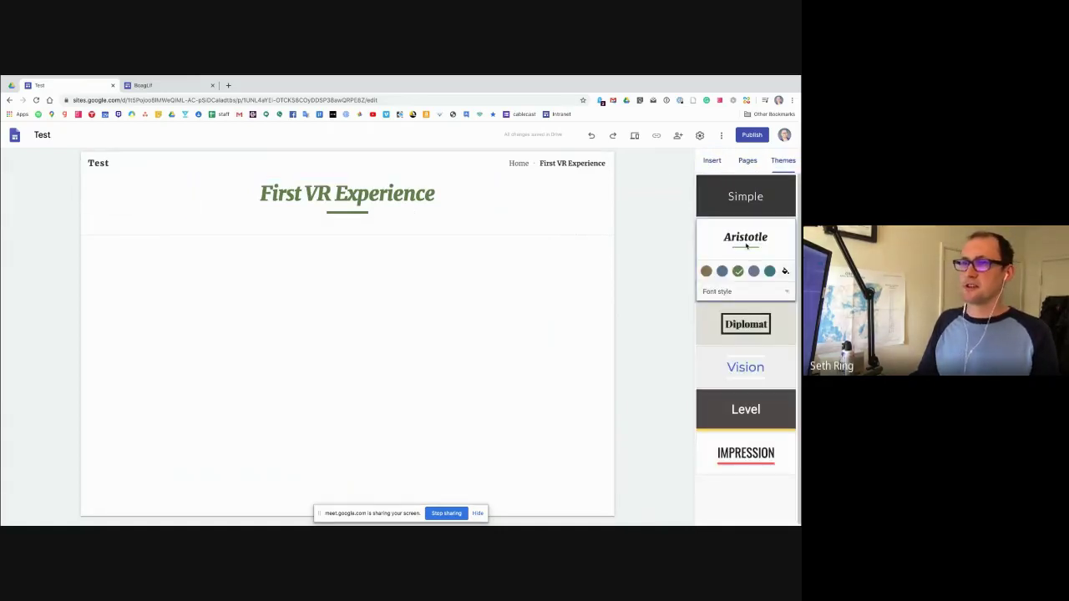
click(711, 160)
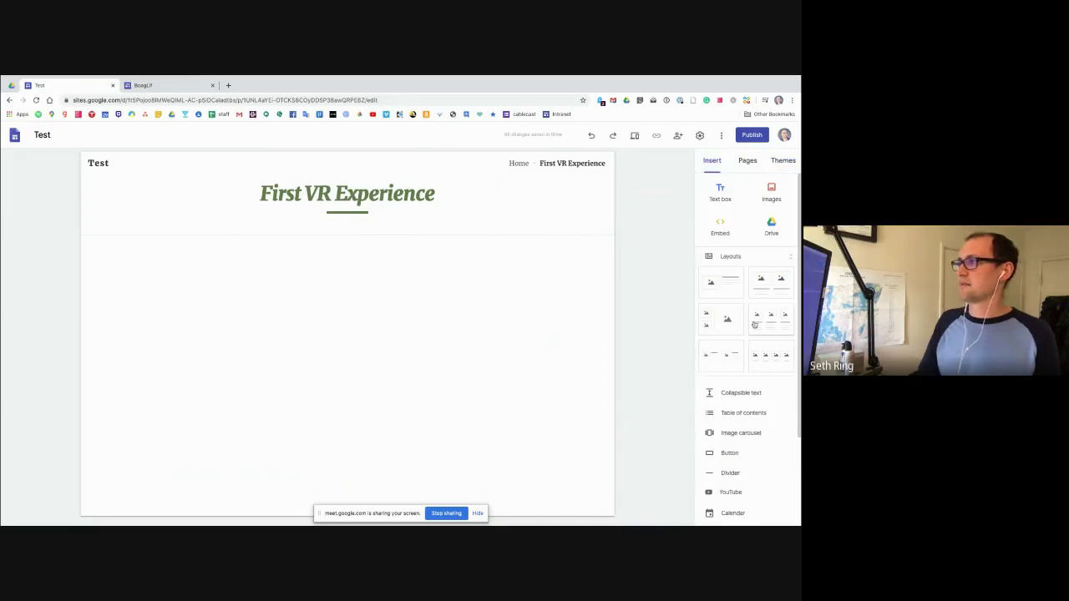
click(771, 281)
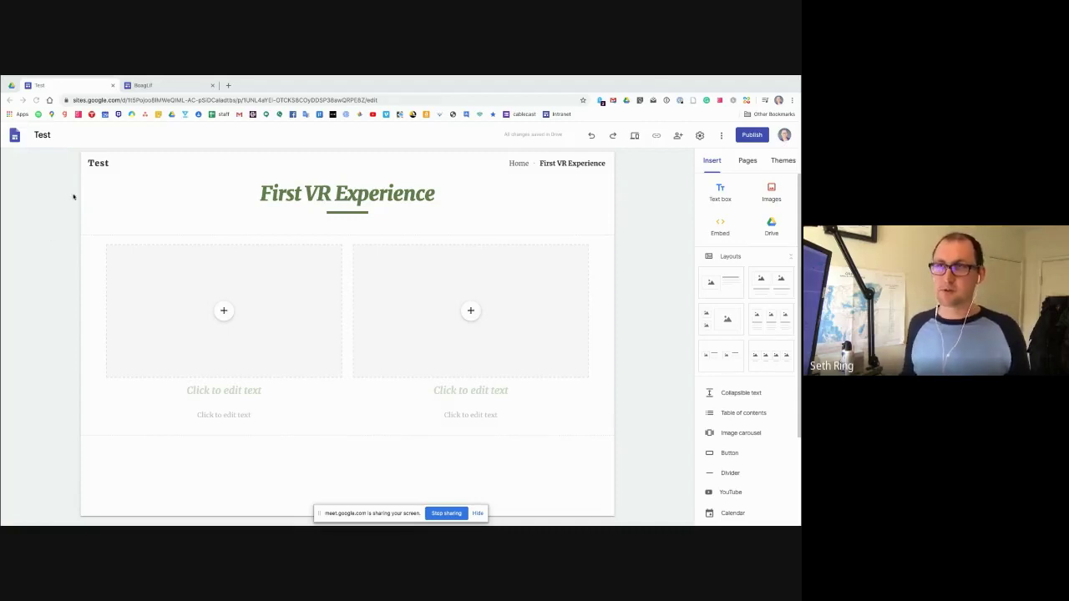
Examine how the Molalla River page of the BoagLïf site combines photos, video and text, and return to the Test site.
click(167, 85)
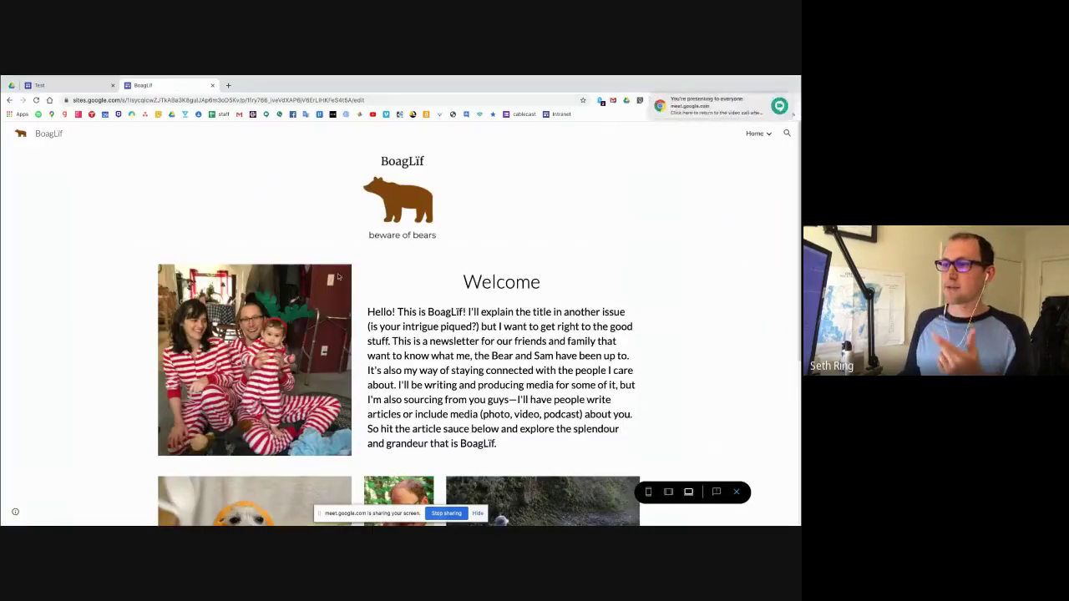
scroll(338, 277, down, 5)
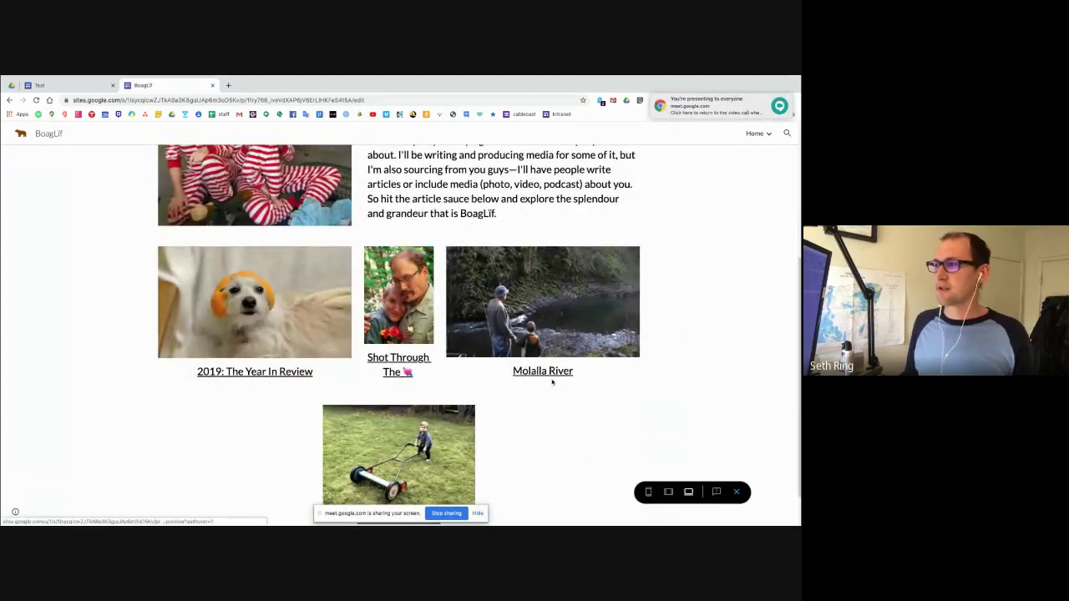
click(552, 376)
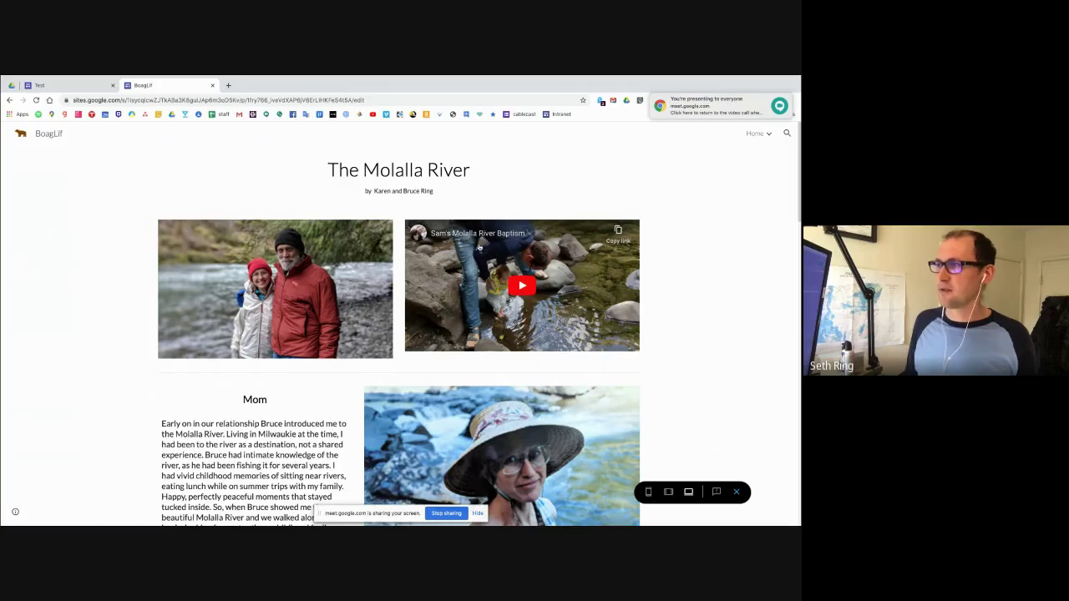
scroll(502, 242, down, 1)
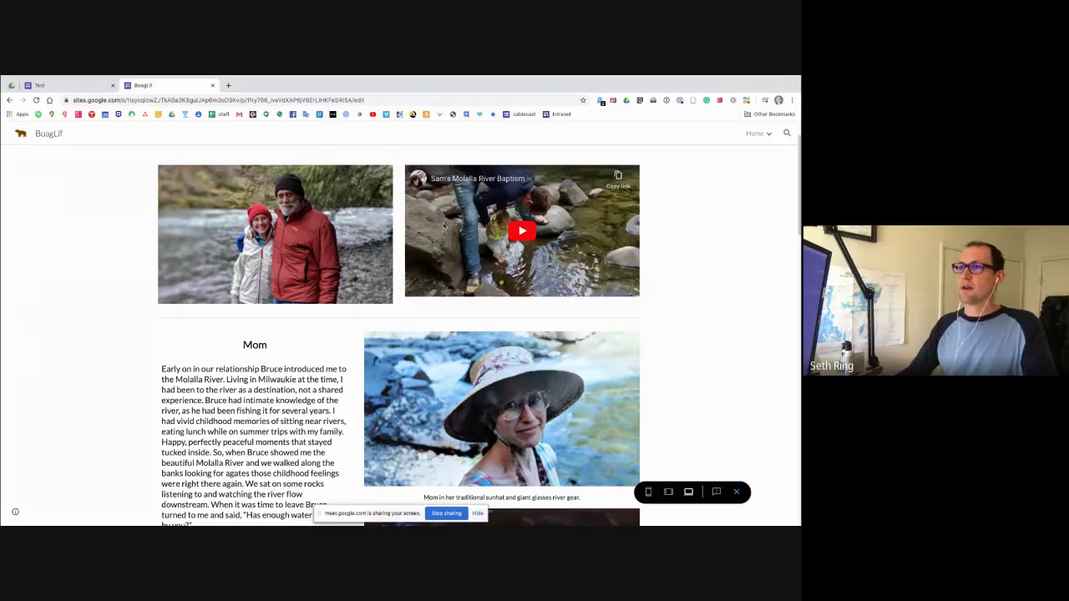
scroll(445, 226, down, 5)
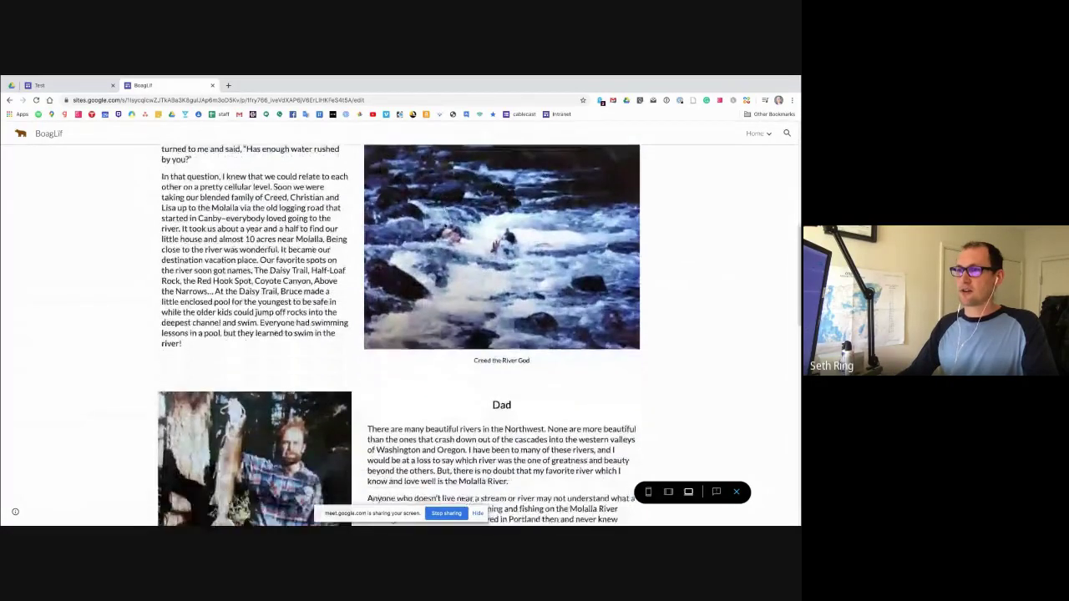
scroll(444, 226, down, 4)
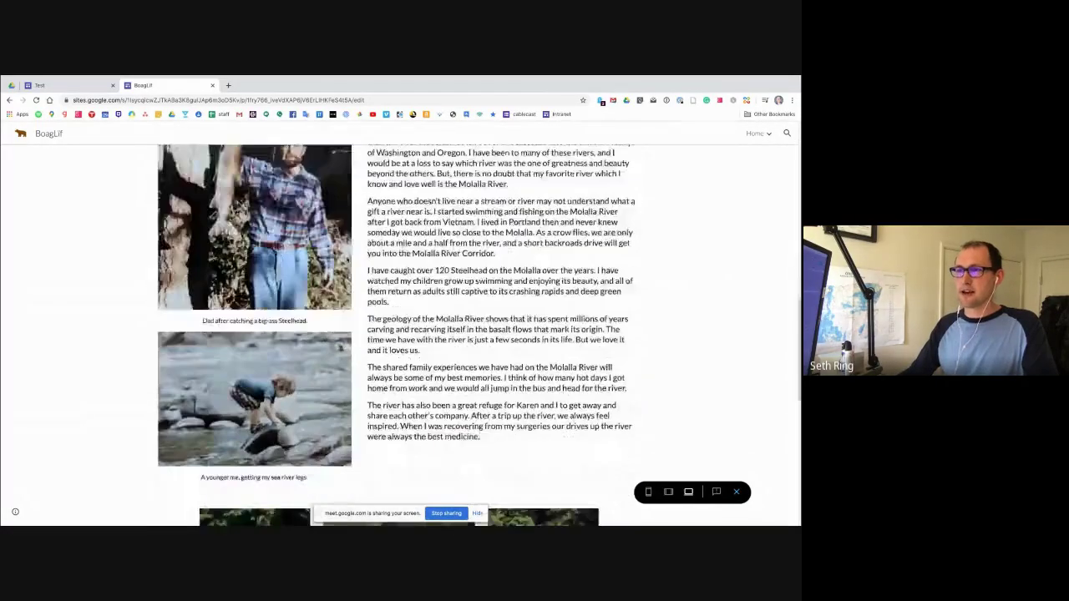
scroll(349, 260, down, 3)
scroll(349, 261, up, 1)
scroll(349, 261, up, 5)
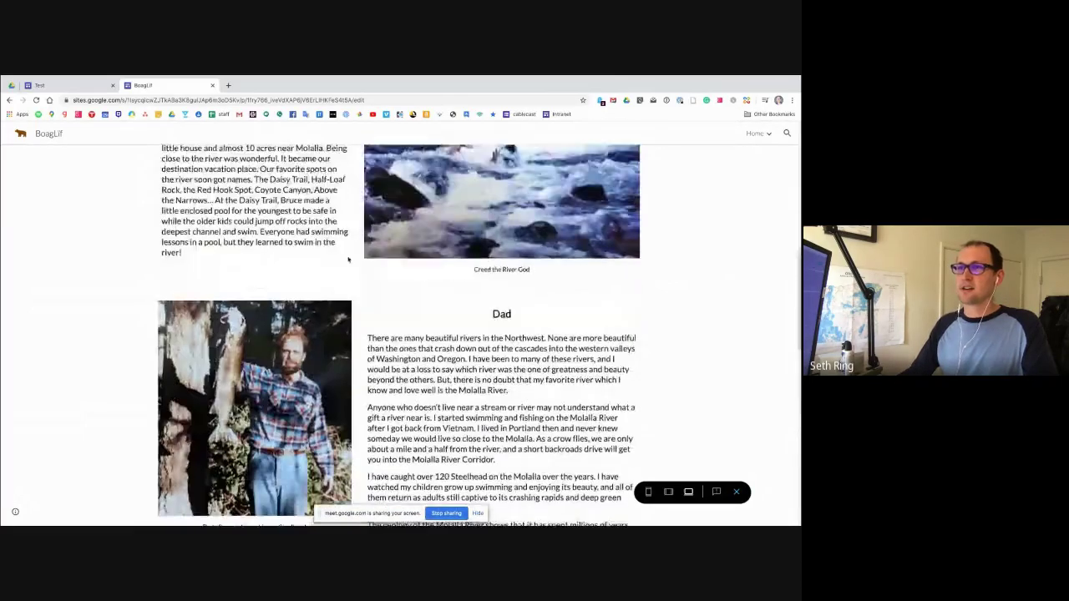
scroll(349, 261, up, 5)
scroll(485, 299, up, 1)
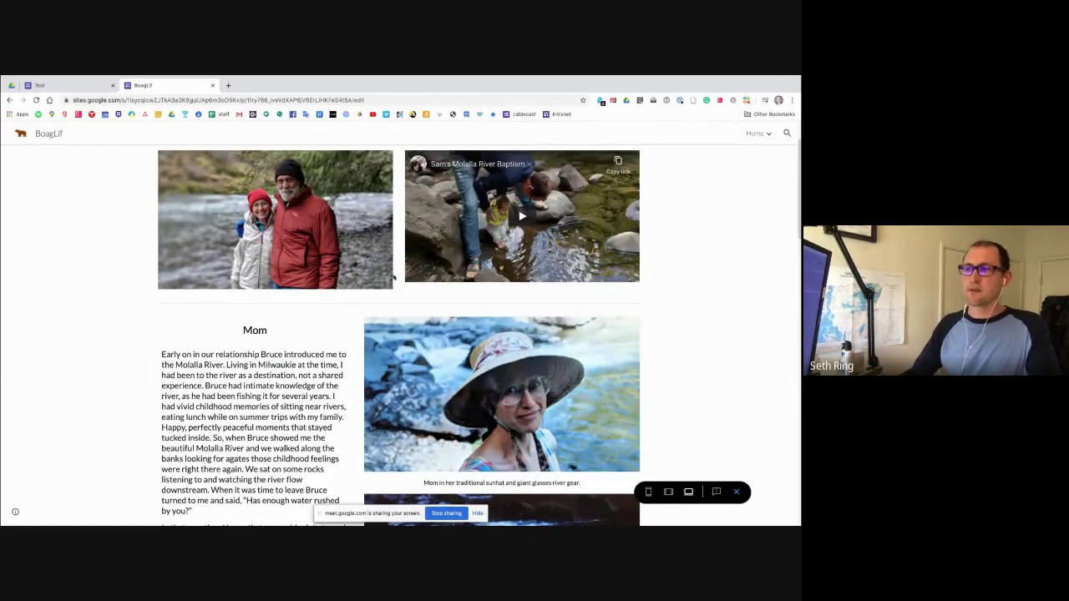
scroll(393, 279, up, 2)
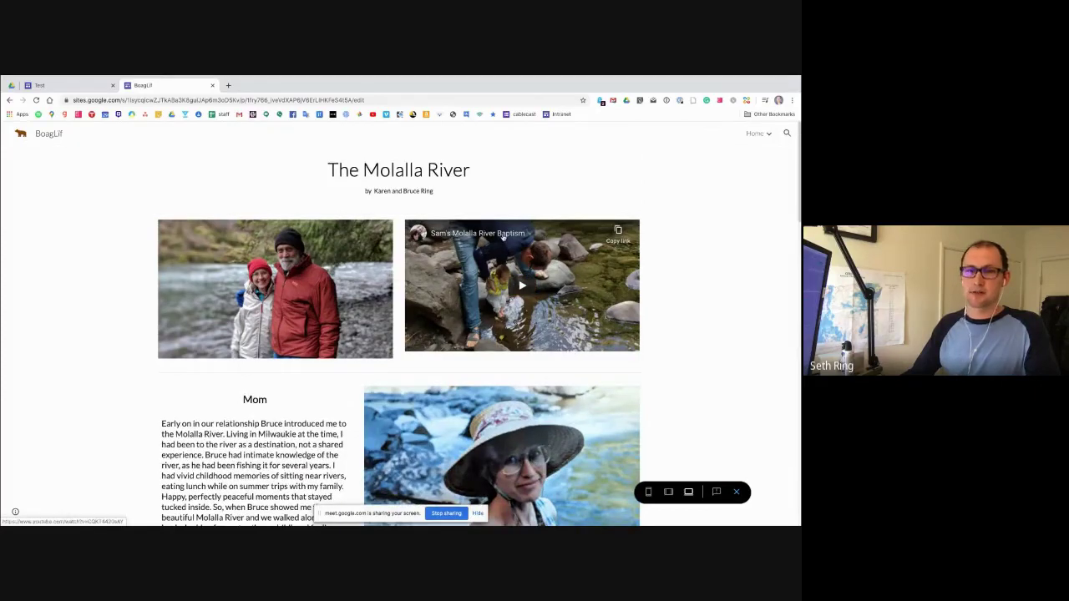
click(76, 84)
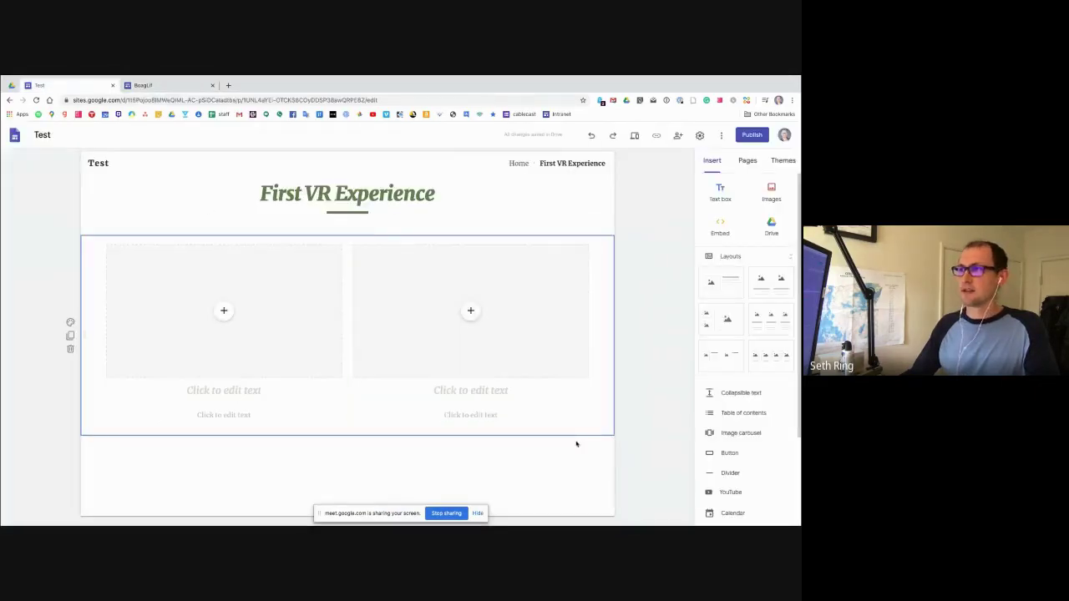
click(471, 311)
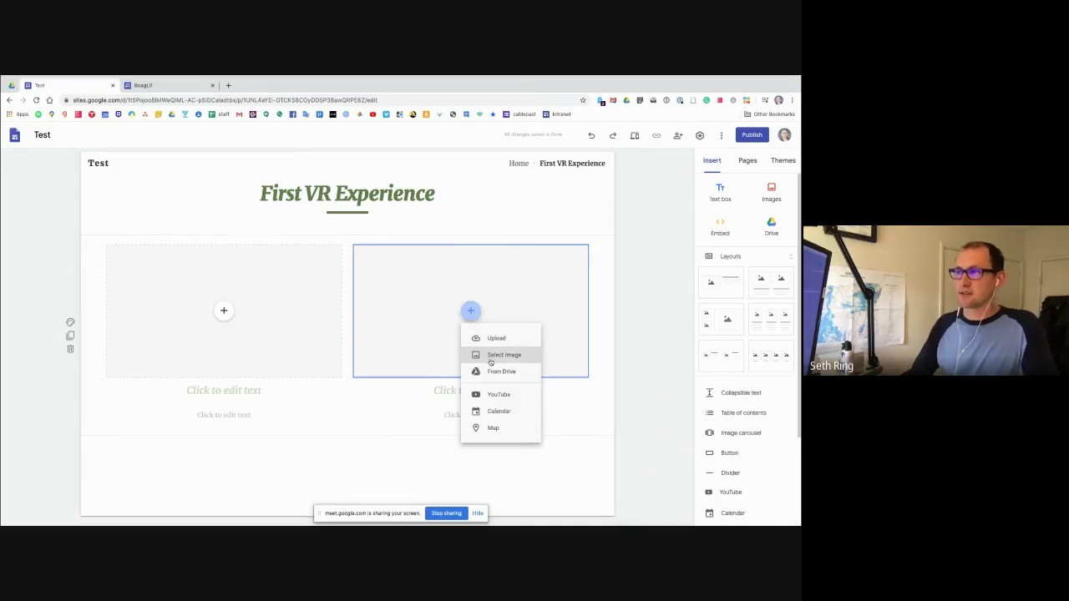
click(492, 359)
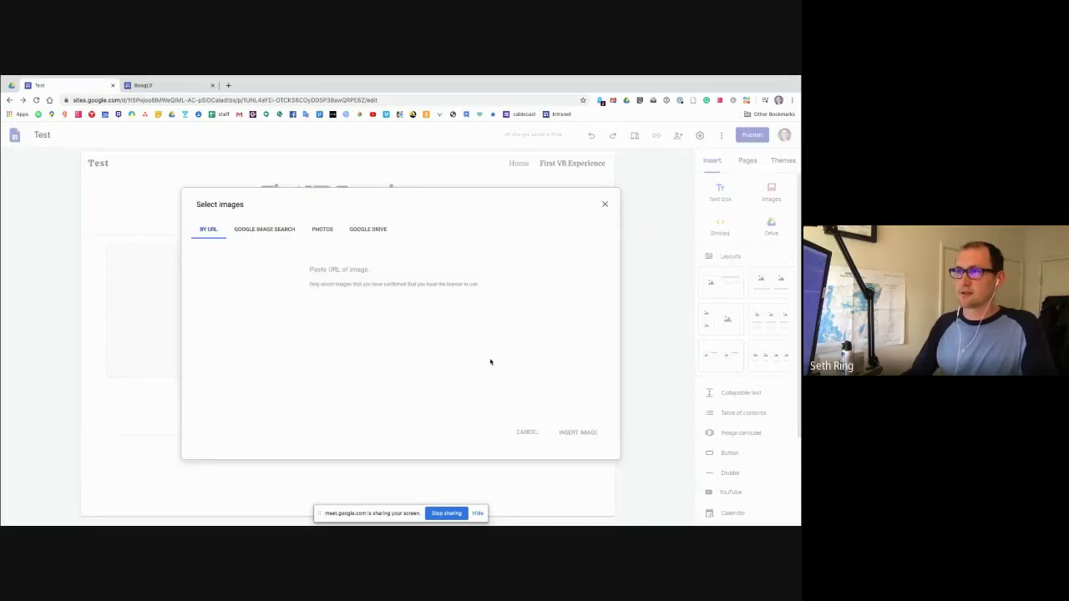
click(605, 205)
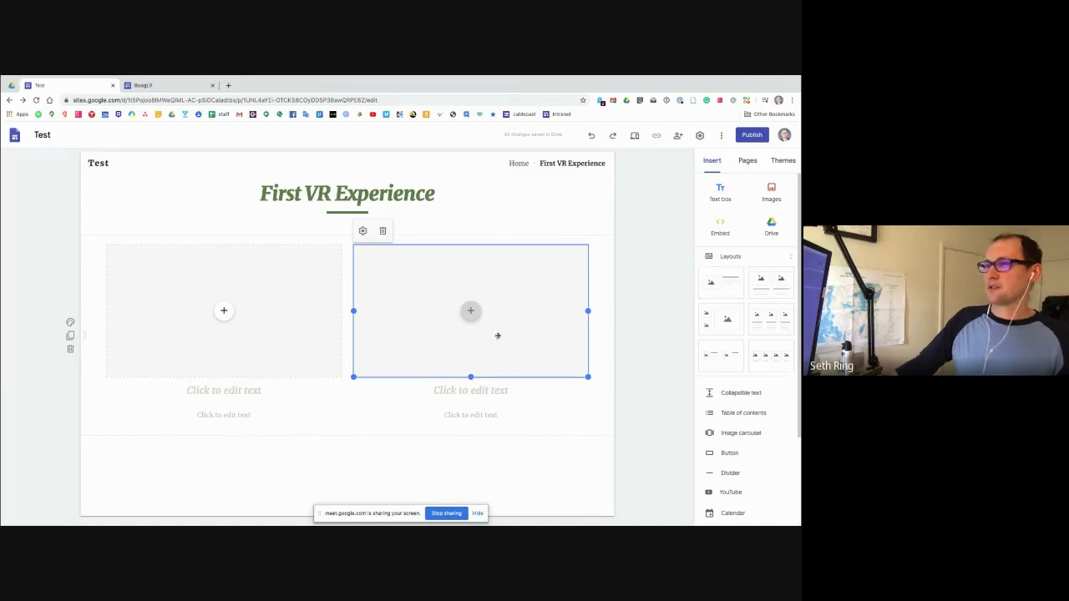
Fill the right-hand image placeholder with the painted cat picture found by searching Google Photos for "cats".
click(470, 310)
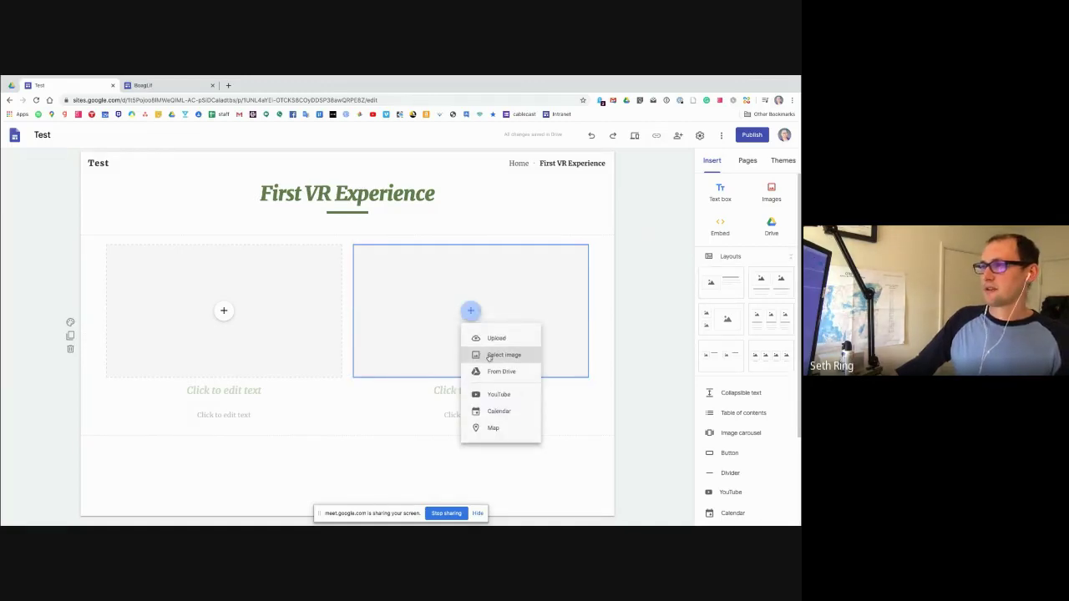
click(501, 355)
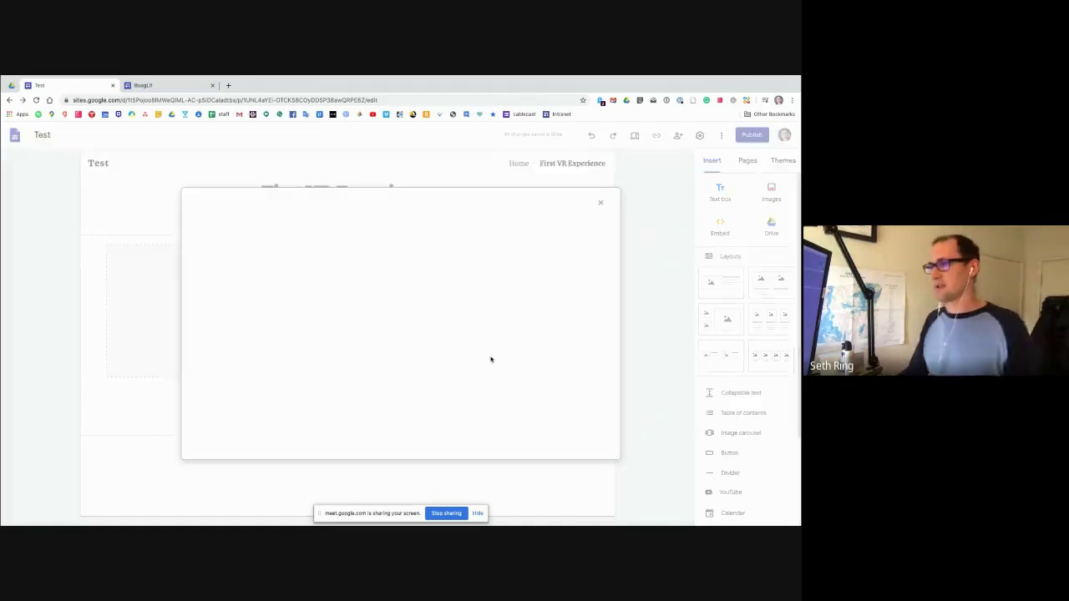
click(322, 230)
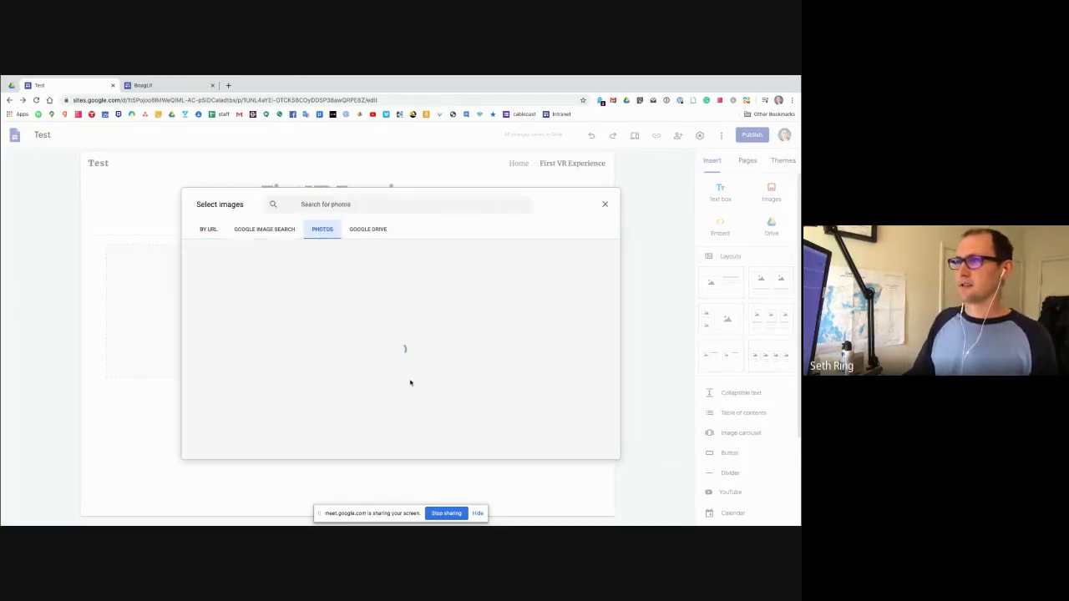
scroll(401, 351, down, 4)
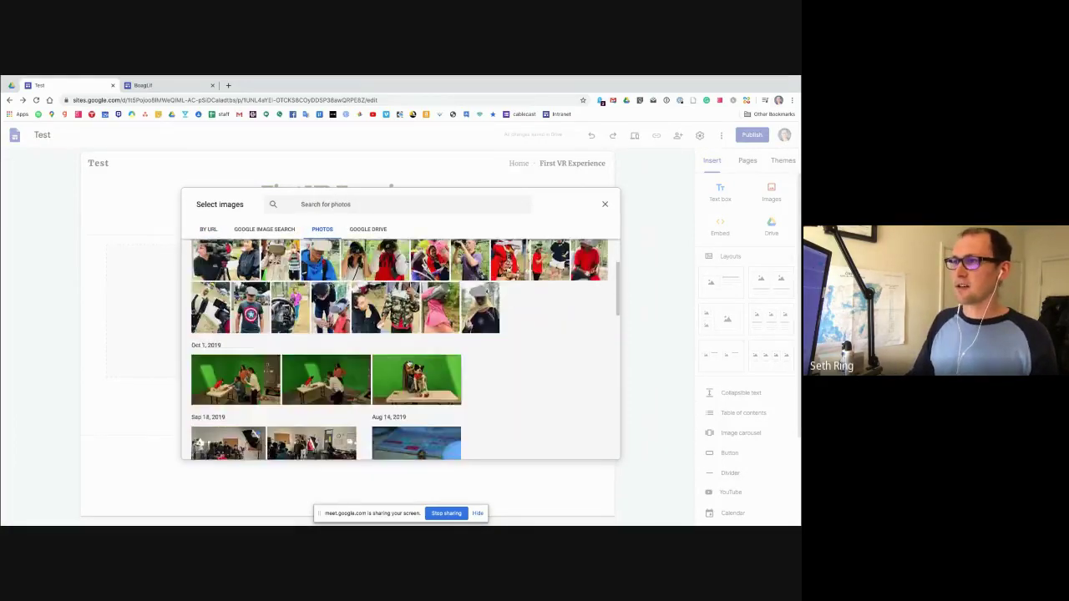
click(324, 204)
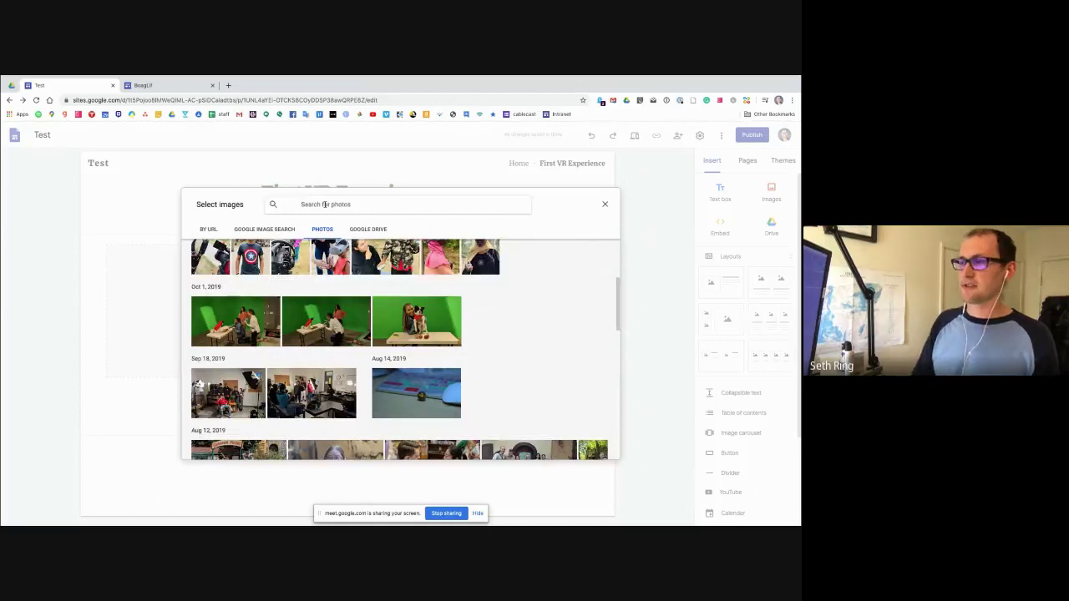
text(cats)
key(Return)
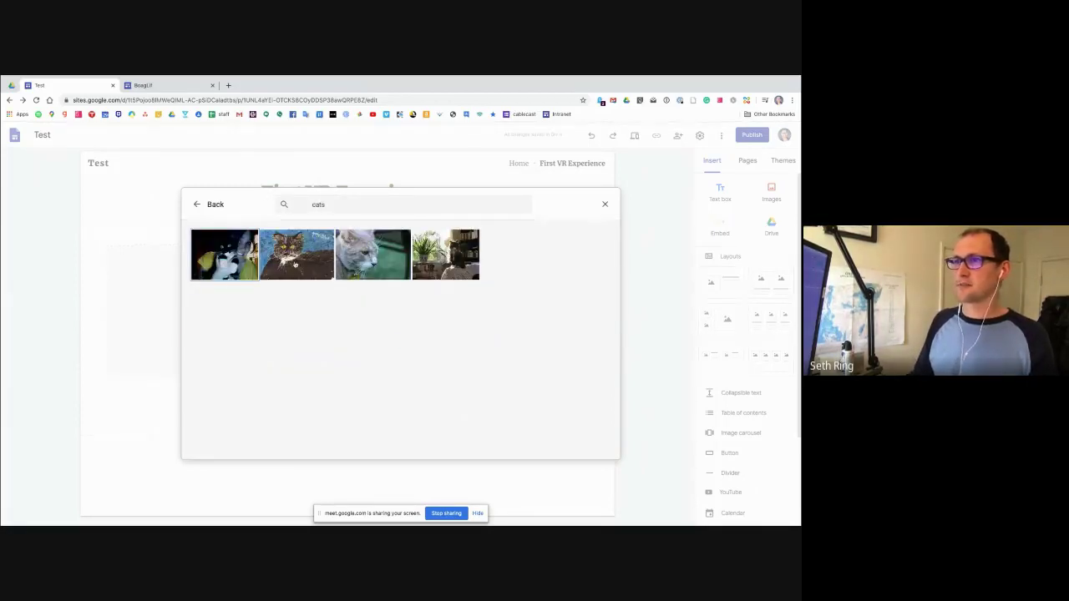
click(304, 259)
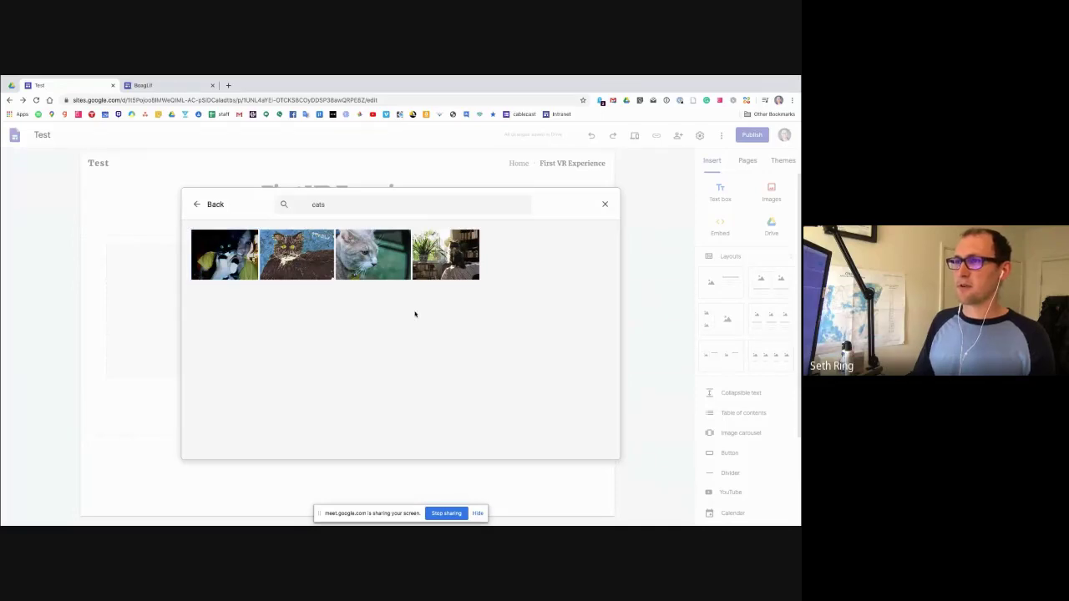
click(603, 451)
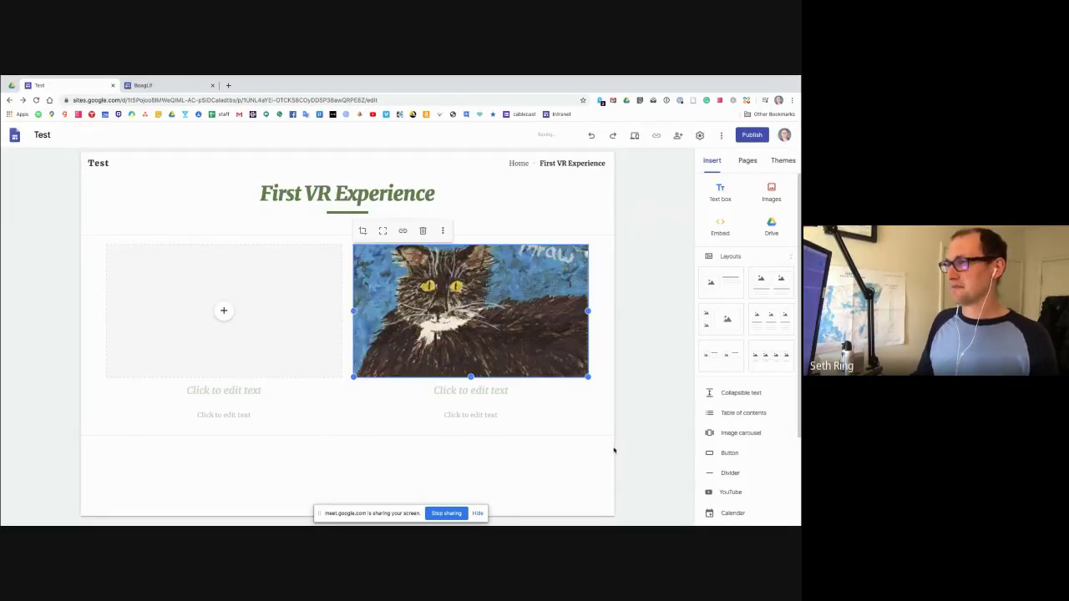
Enter the heading "catten" and the body text "ksd;jfs" below the cat picture.
click(503, 393)
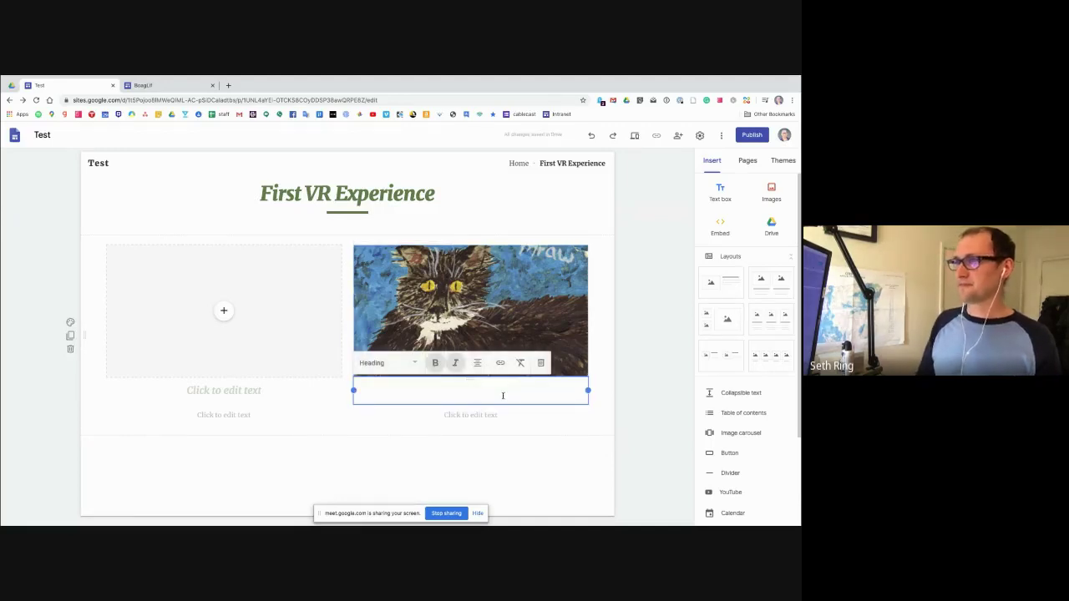
text(catten)
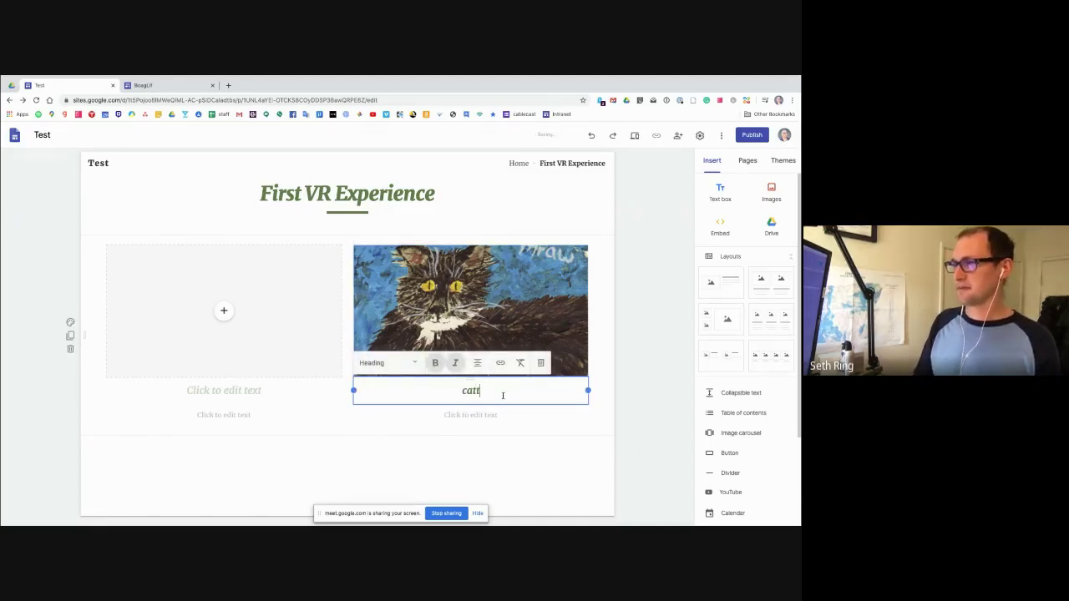
click(520, 442)
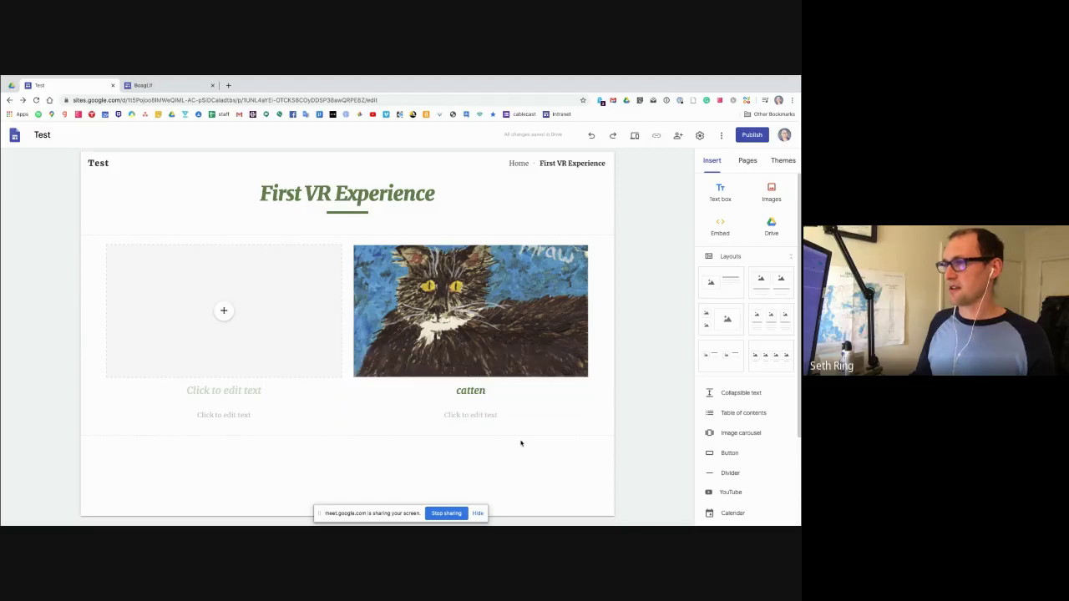
click(504, 415)
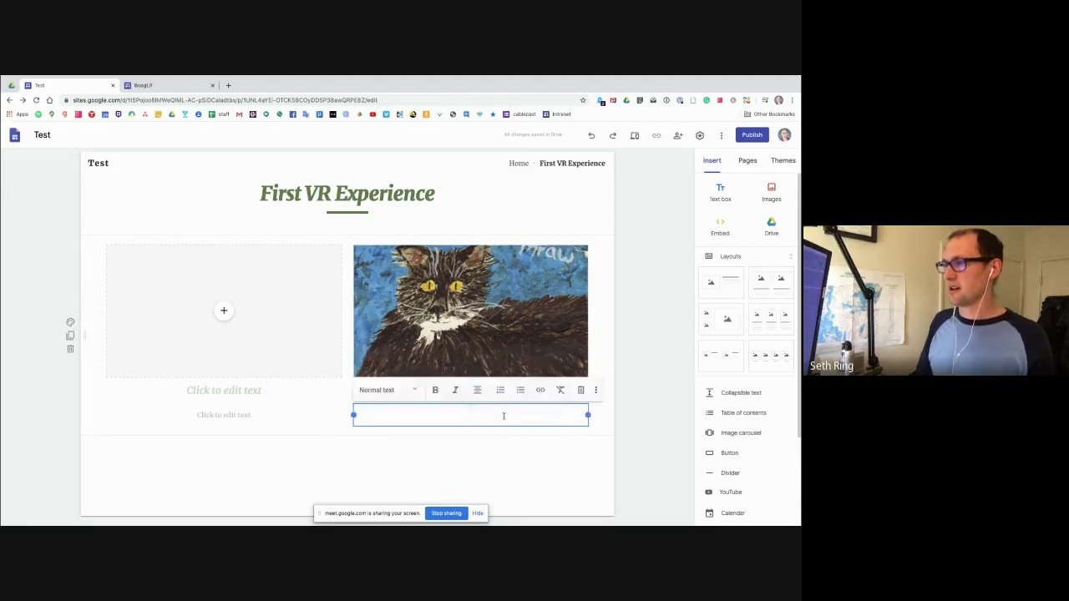
text(ksd;jfs)
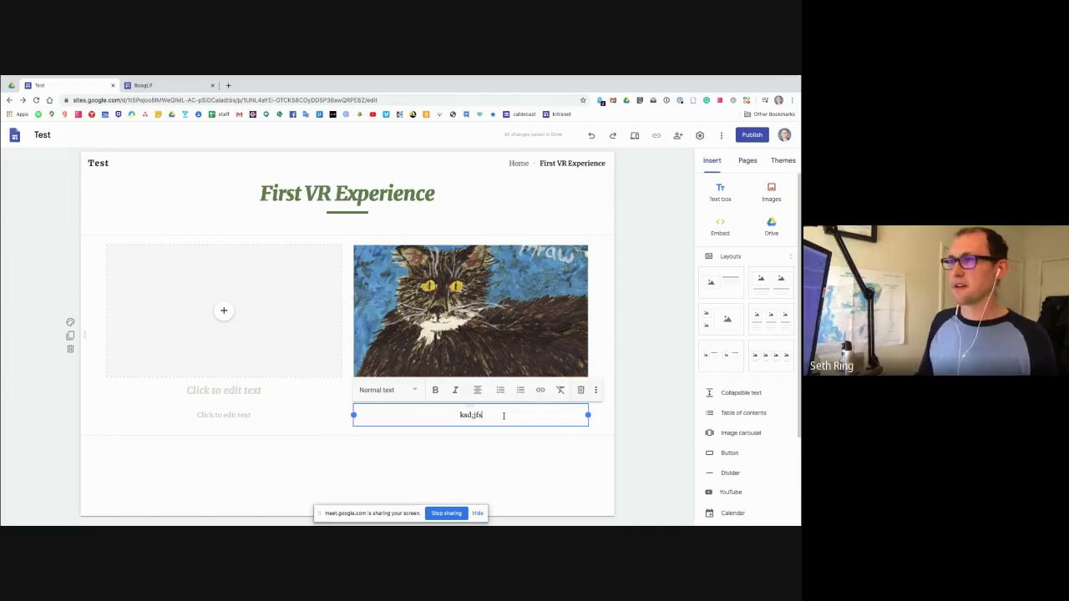
Switch back to the BoagLïf site and examine how the Mom section of the Molalla River page places text beside captioned photos.
click(177, 86)
scroll(347, 225, down, 1)
scroll(350, 226, down, 2)
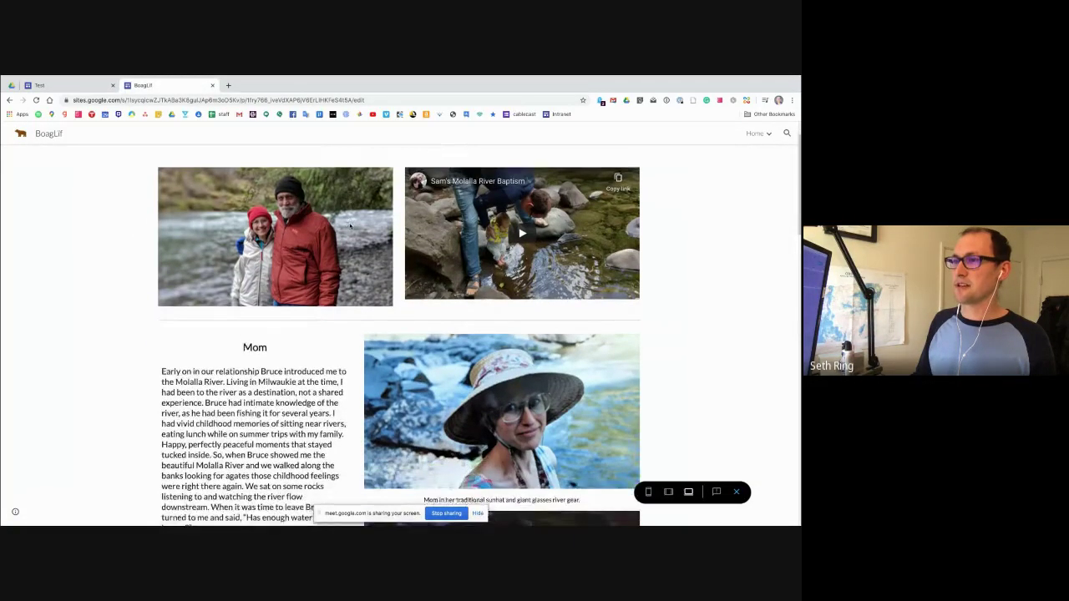
scroll(351, 225, up, 2)
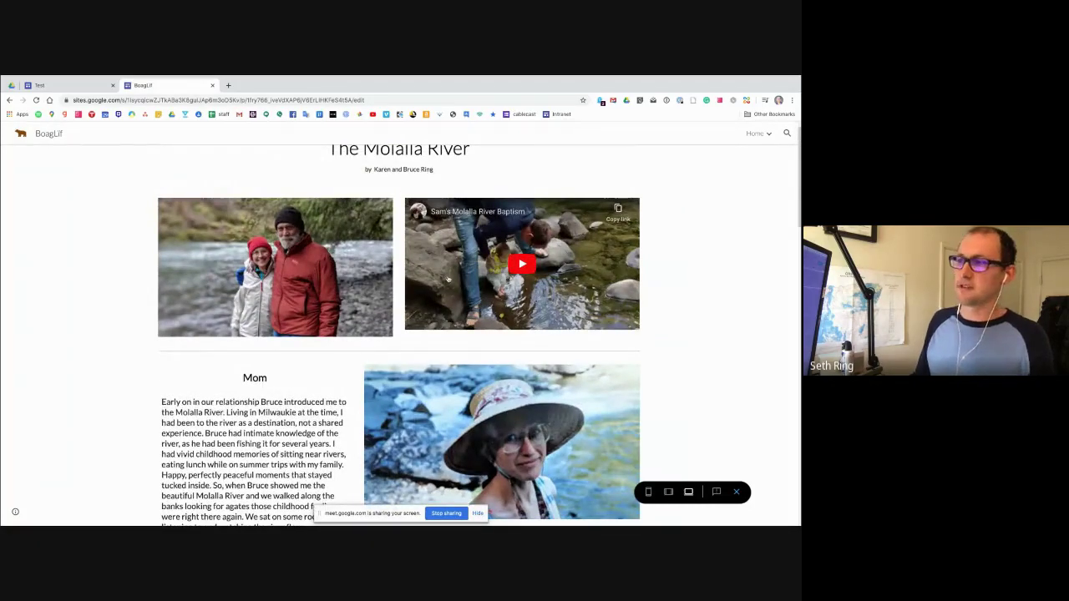
scroll(280, 209, down, 5)
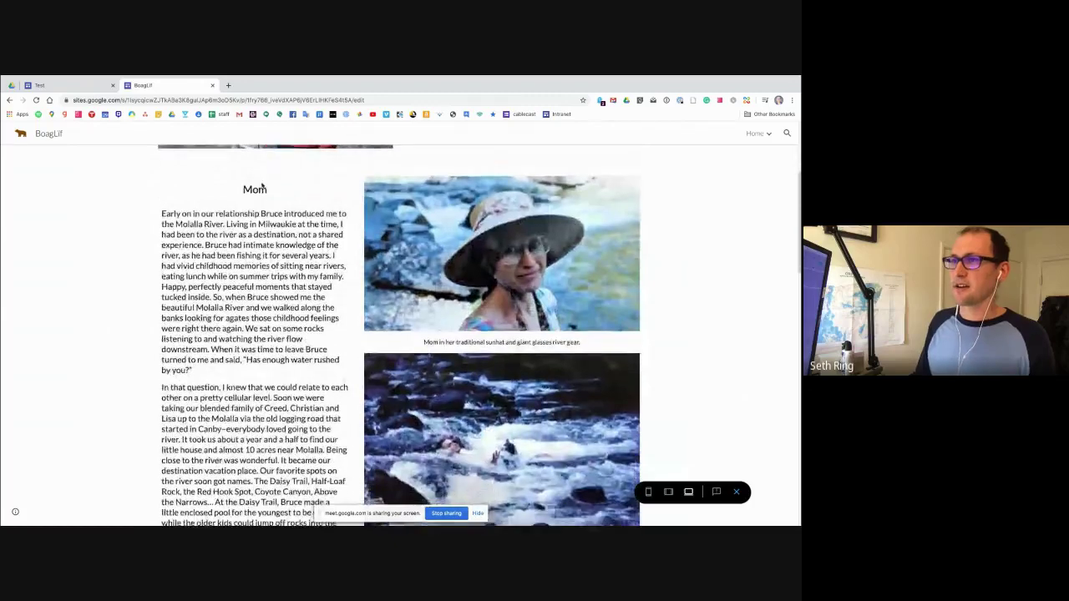
scroll(279, 209, down, 2)
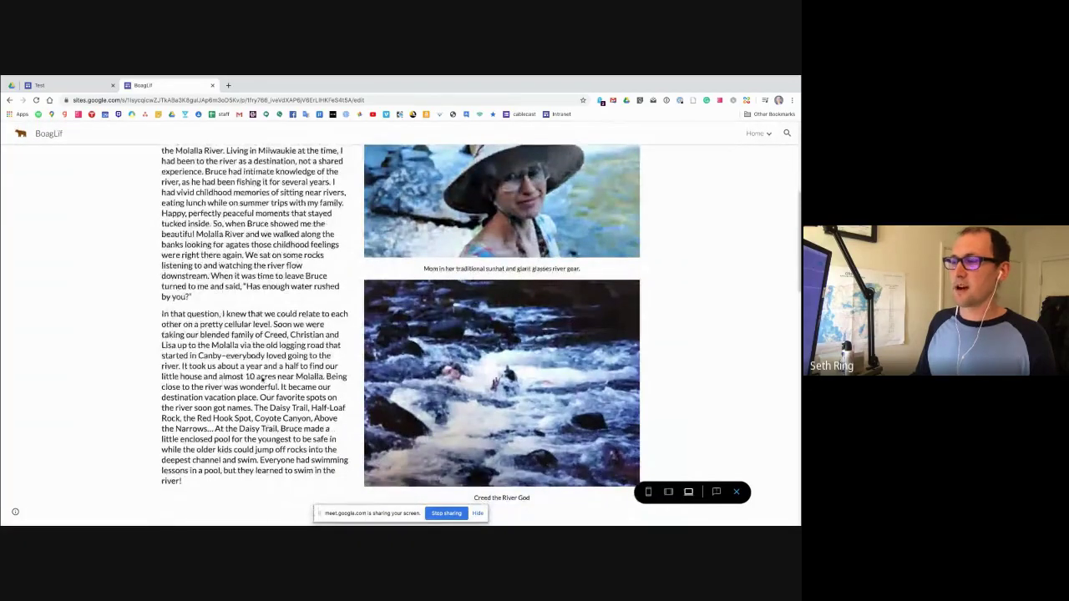
scroll(488, 230, down, 1)
scroll(422, 236, up, 3)
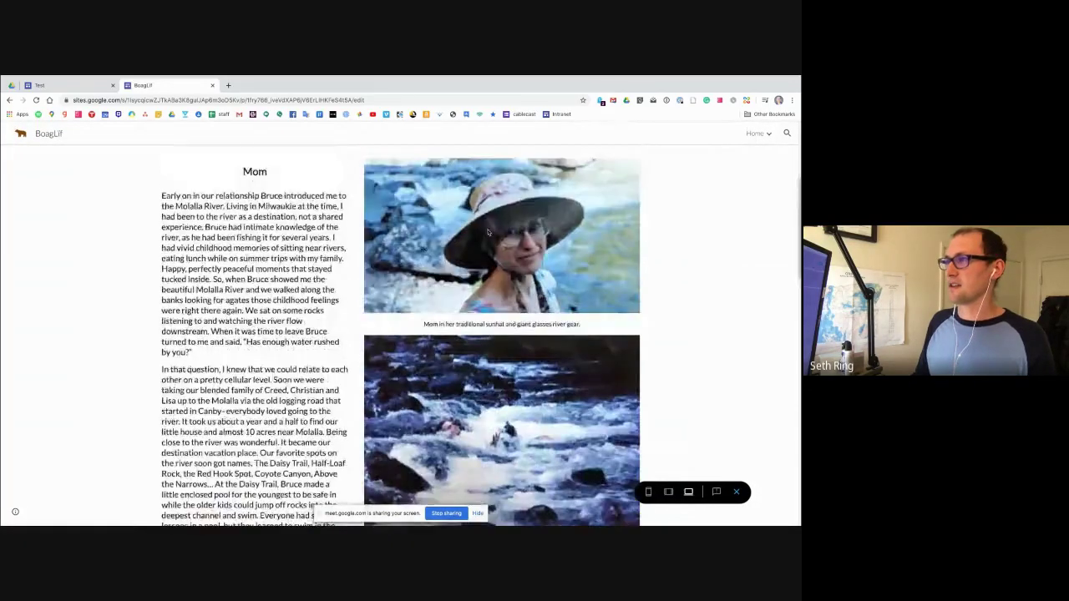
Examine how the Mom and Dad sections of the Molalla River page alternate text with captioned photos.
scroll(437, 233, down, 4)
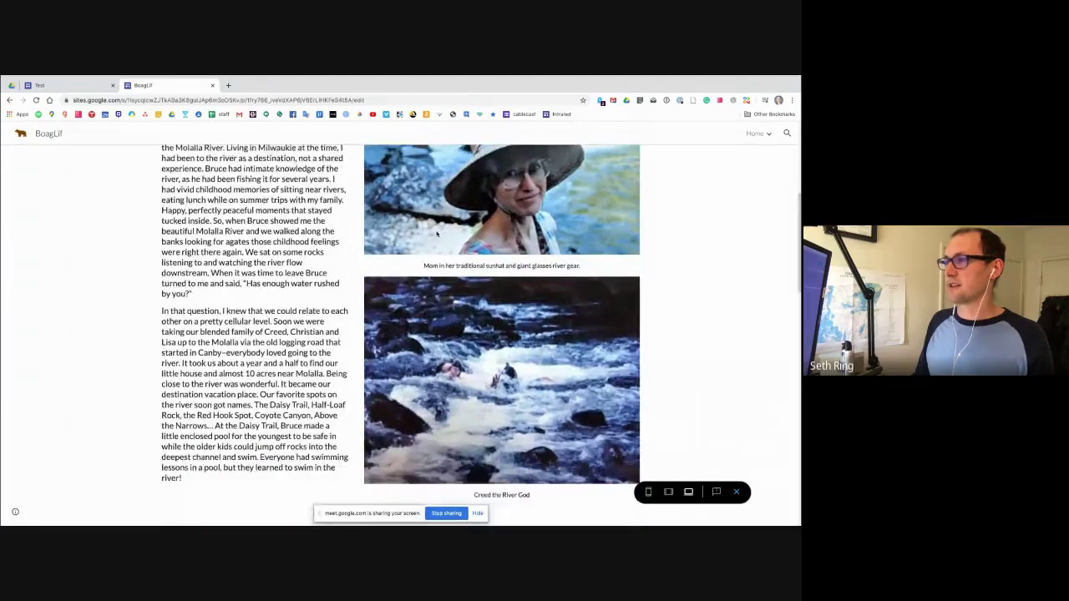
scroll(422, 258, up, 2)
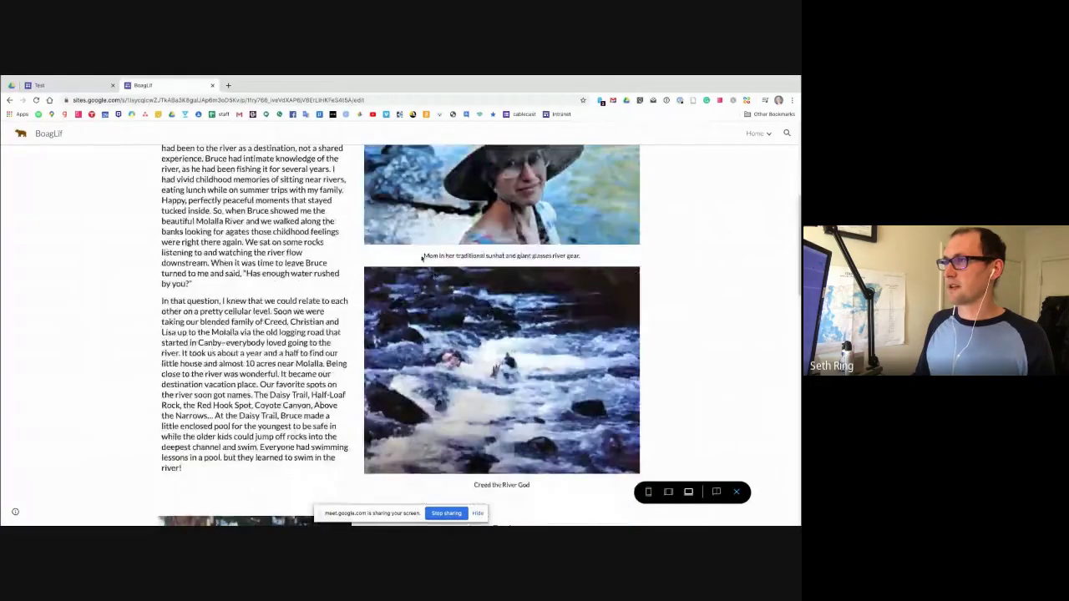
scroll(527, 264, down, 7)
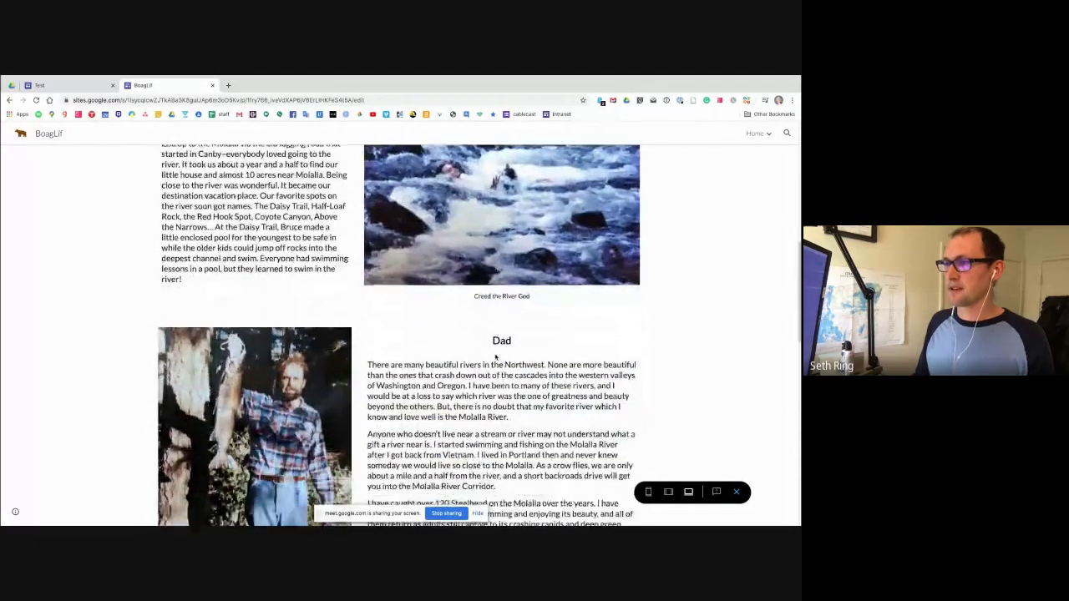
scroll(497, 357, down, 1)
scroll(457, 302, down, 3)
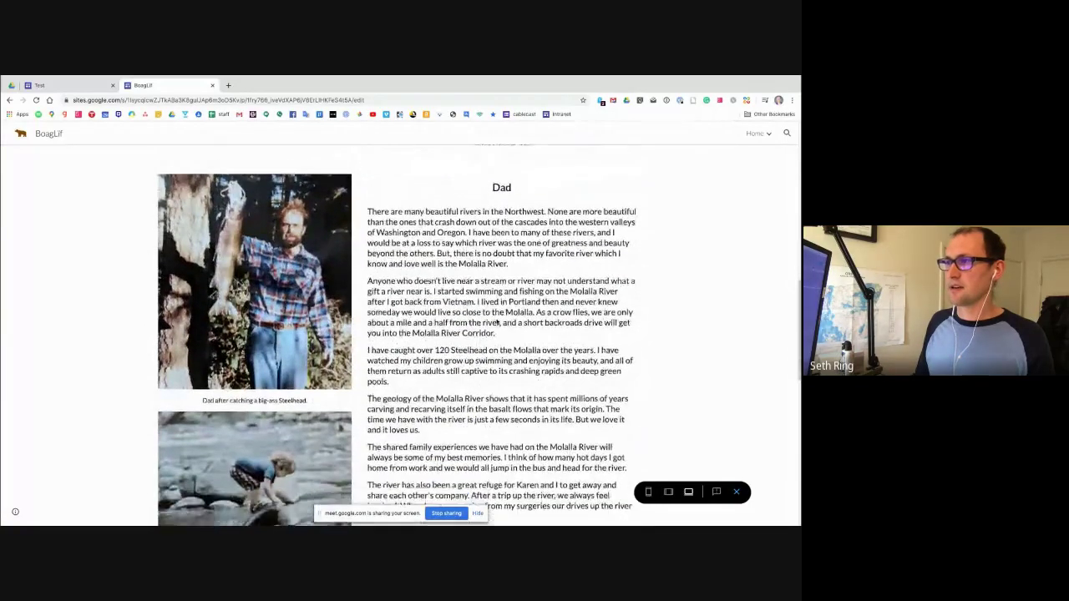
scroll(497, 323, up, 2)
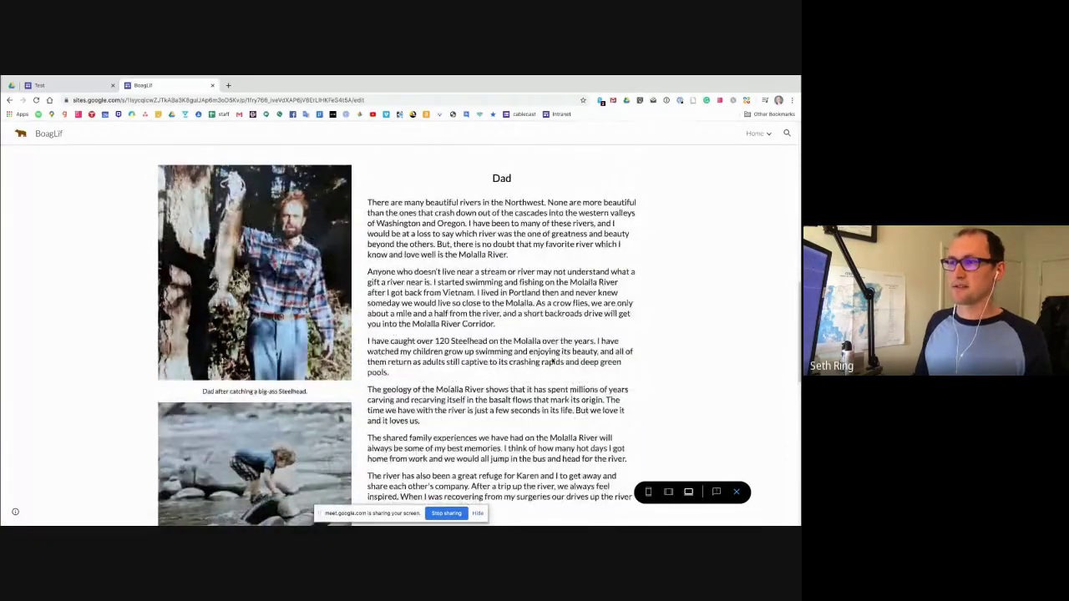
scroll(553, 396, up, 15)
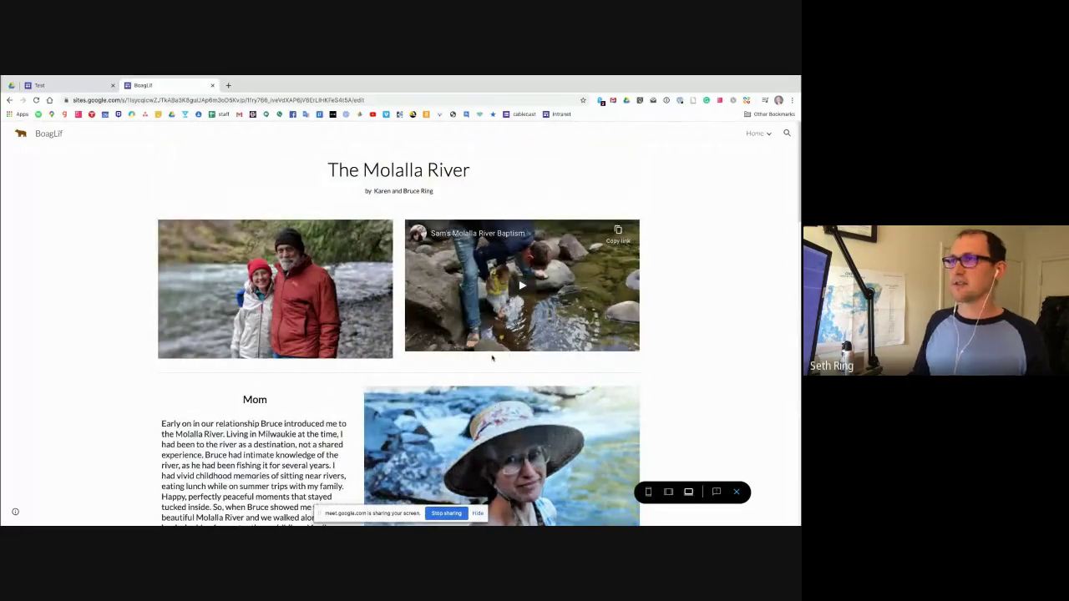
Switch back to the Test site and open its Home page for editing.
click(71, 87)
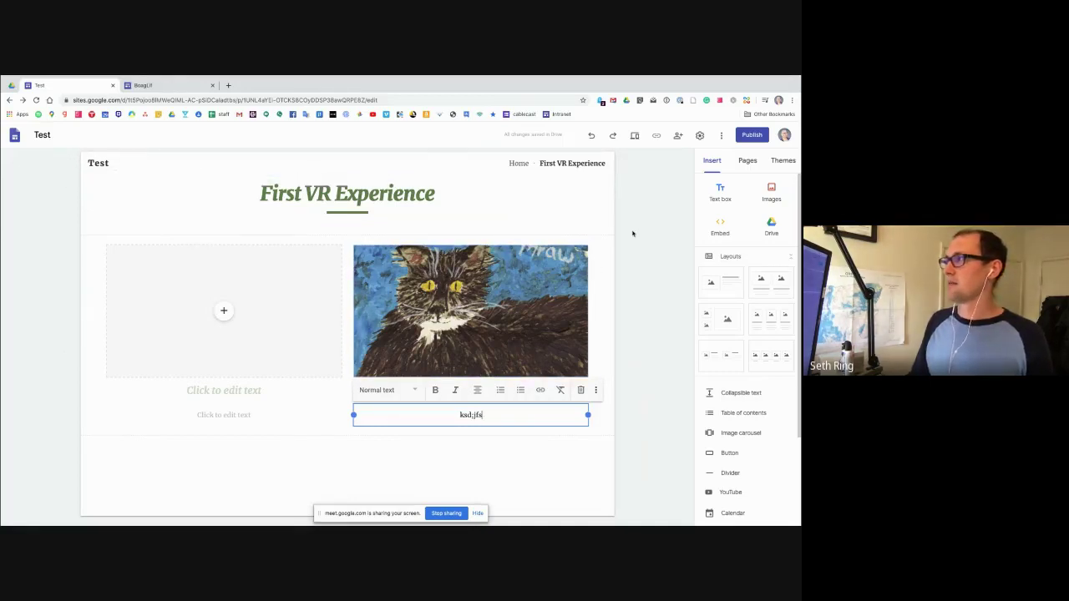
click(747, 160)
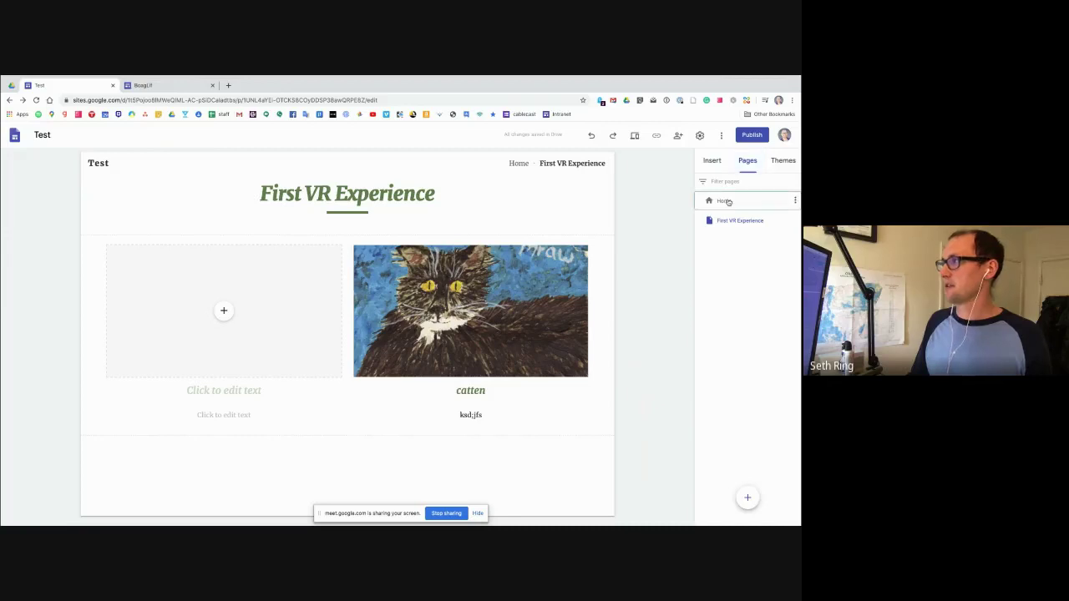
click(723, 200)
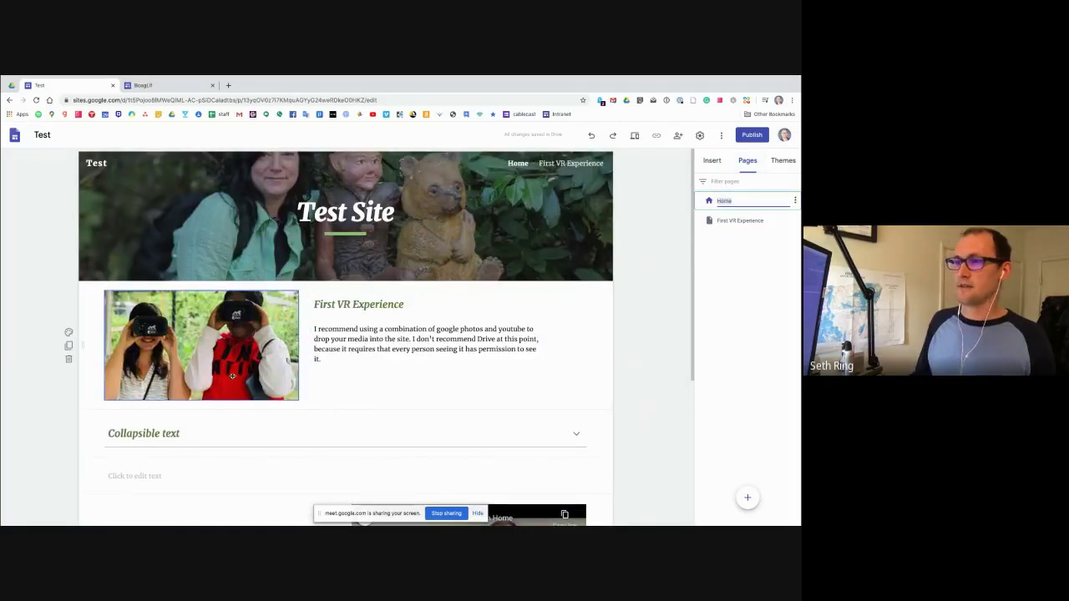
right_click(229, 367)
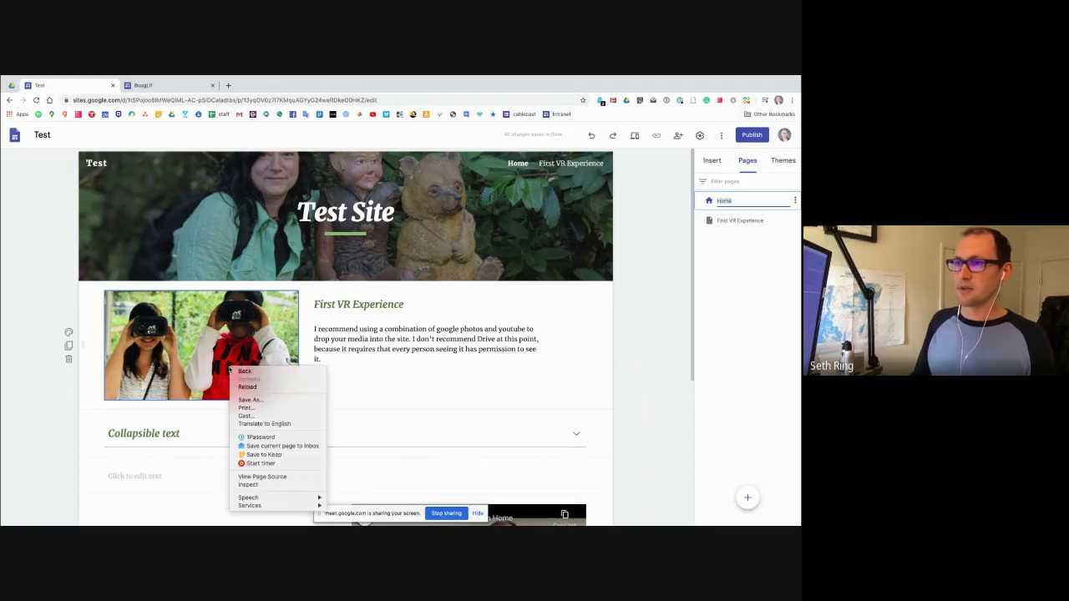
click(178, 359)
double_click(184, 368)
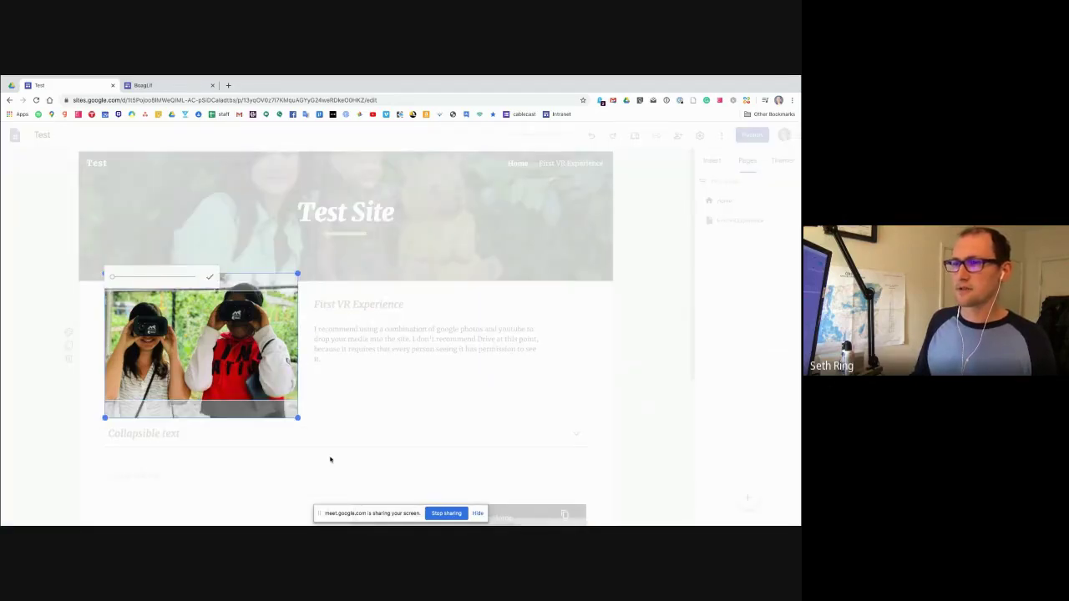
click(330, 459)
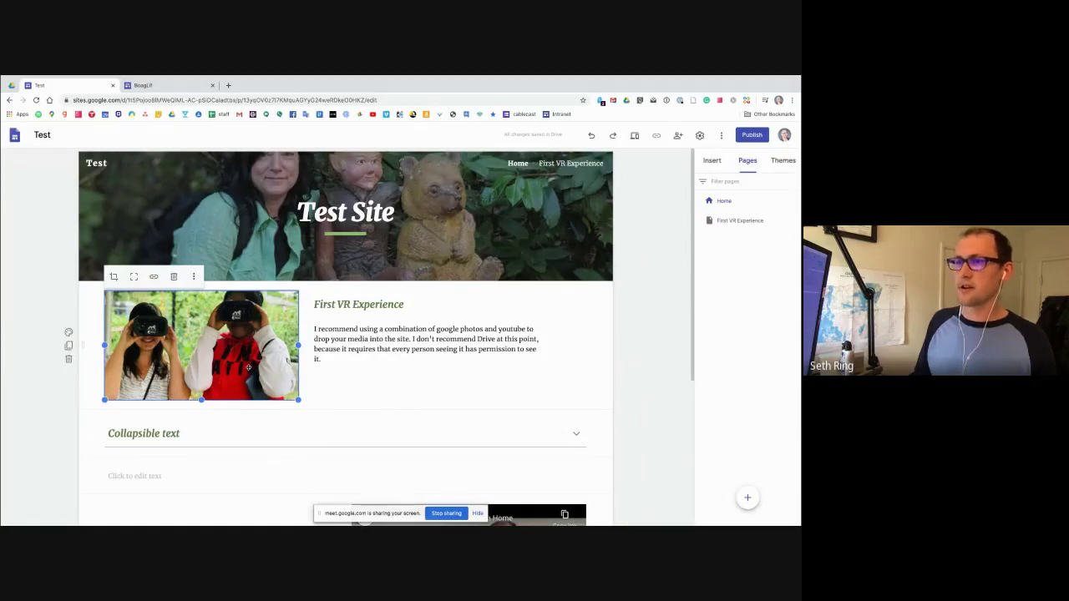
Try zooming and repositioning the VR headset photo inside its crop frame, reset the zoom to its minimum, and finish cropping.
double_click(248, 367)
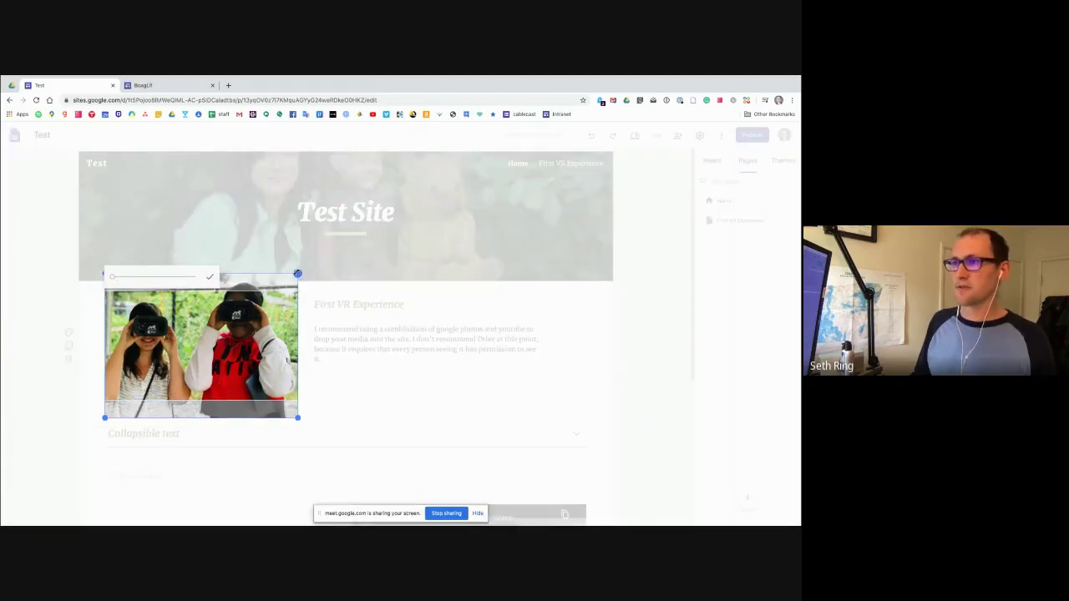
mouse_move(111, 277)
mouse_down()
mouse_move(124, 277)
mouse_move(113, 277)
mouse_up()
mouse_move(180, 325)
mouse_down()
mouse_move(197, 333)
mouse_move(189, 323)
mouse_up()
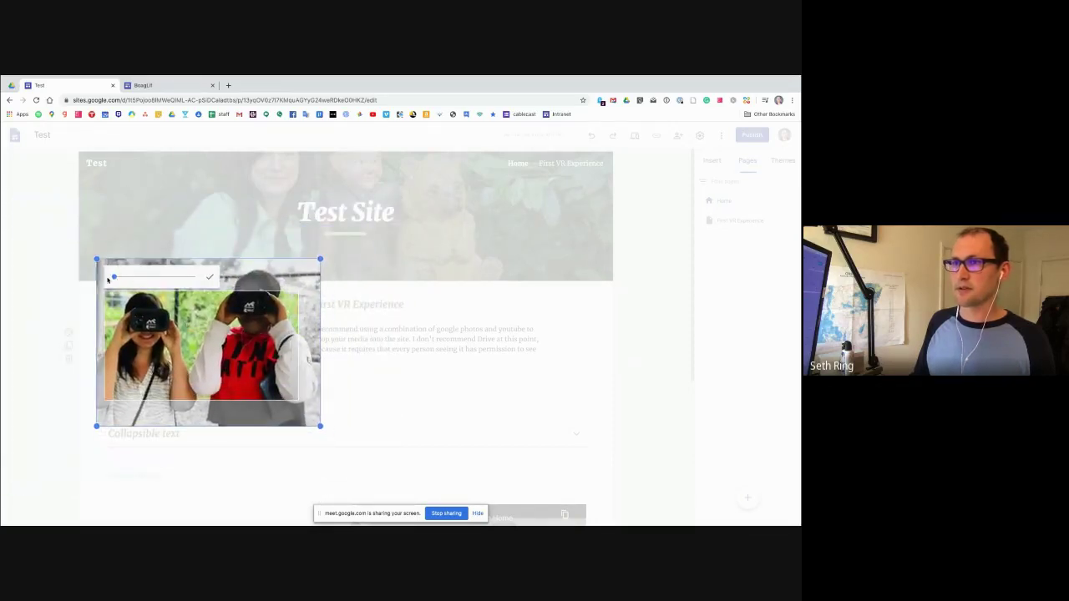
drag(114, 277, 109, 277)
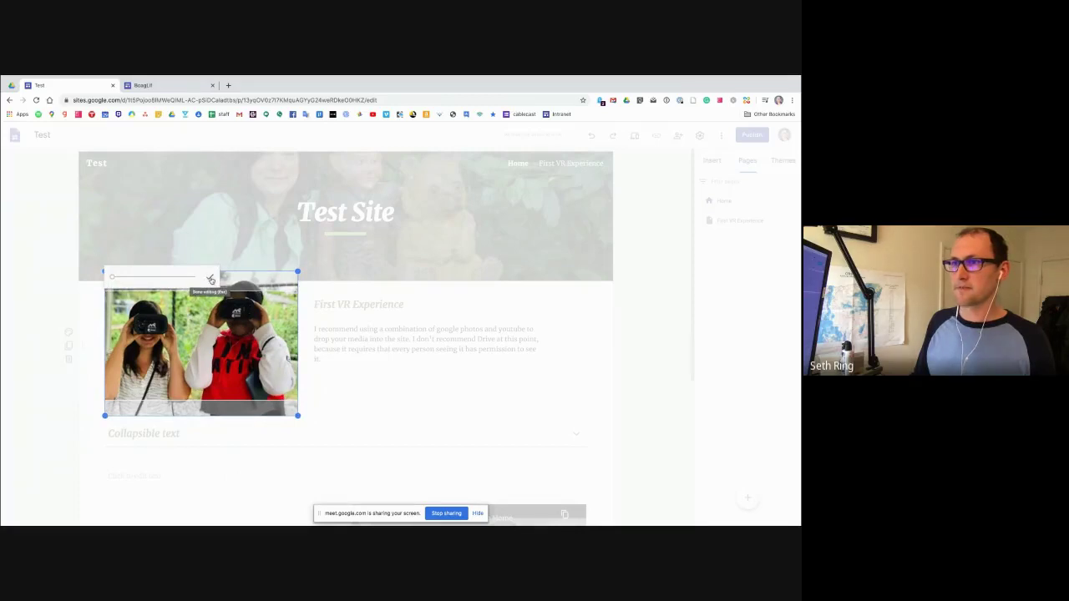
click(209, 278)
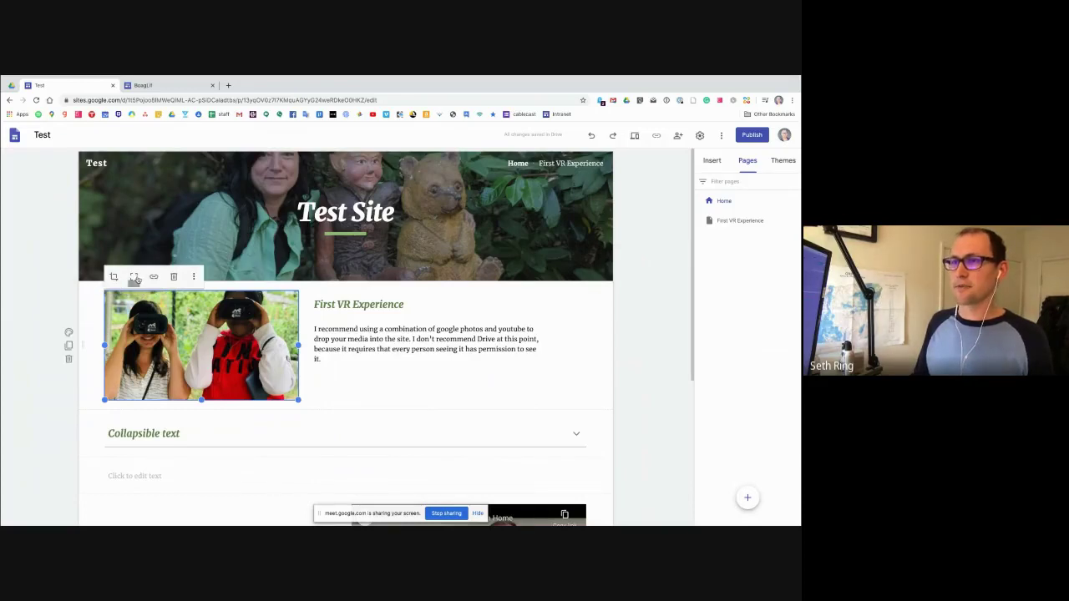
Link the VR headset photo on the Home page to the site's First VR Experience page.
click(195, 279)
mouse_move(192, 283)
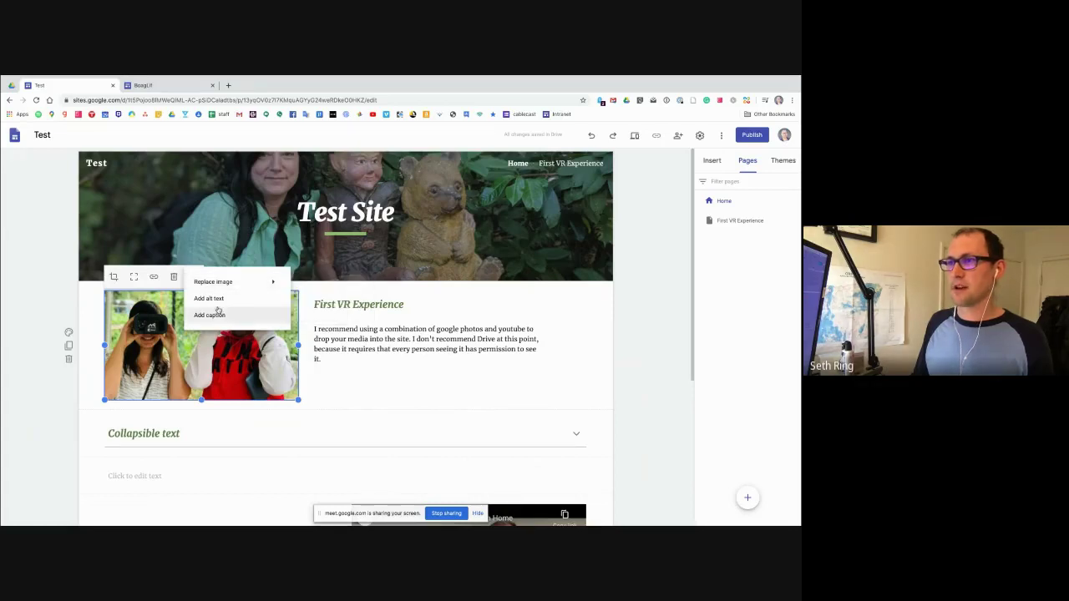
click(154, 278)
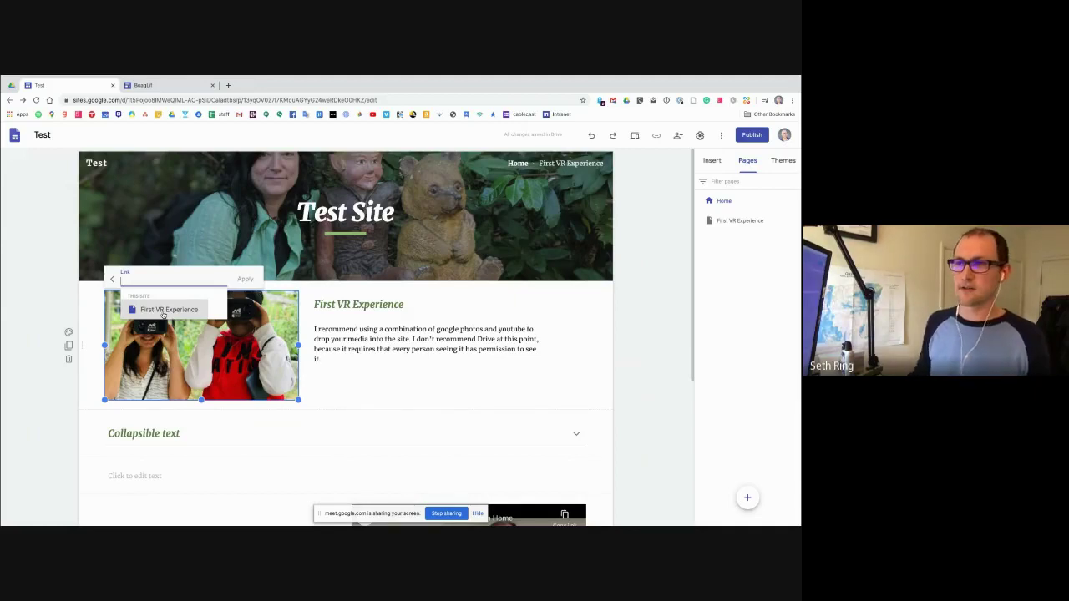
click(163, 314)
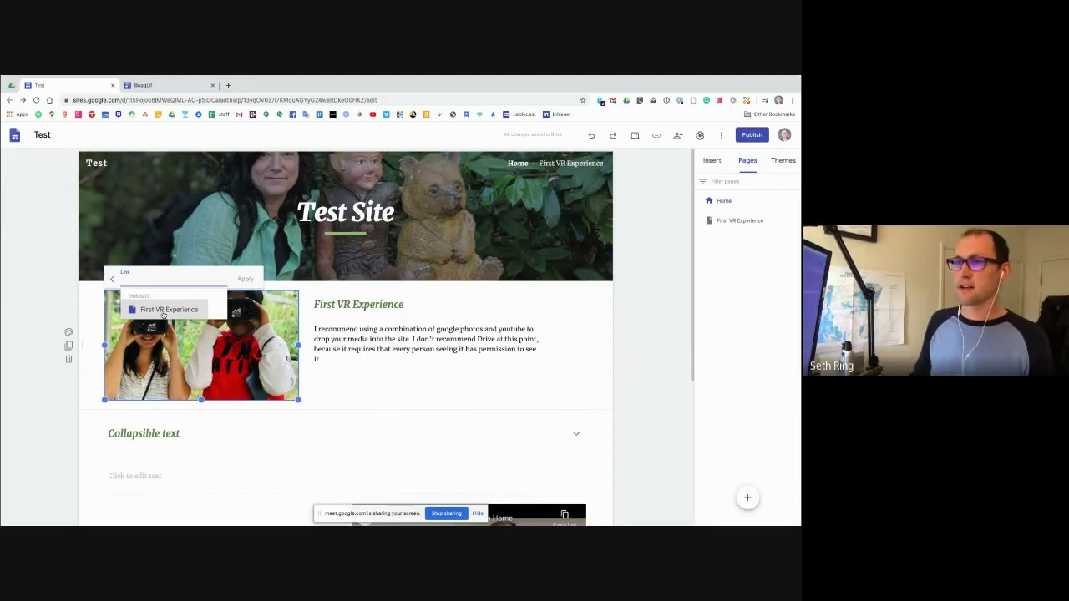
click(246, 281)
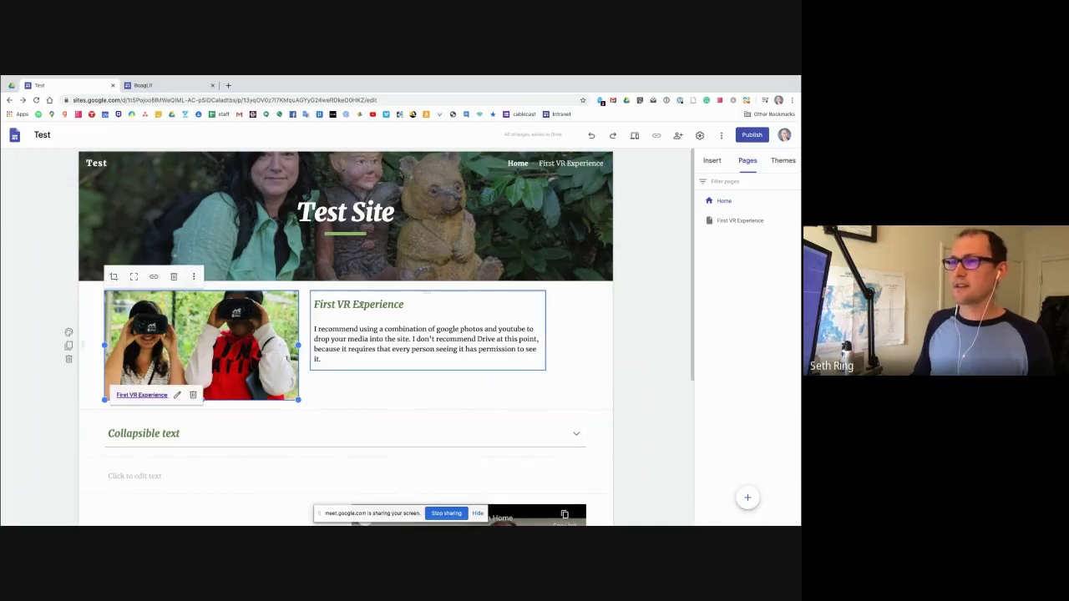
Insert a link to the First VR Experience page in the heading beside the VR headset photo.
click(397, 308)
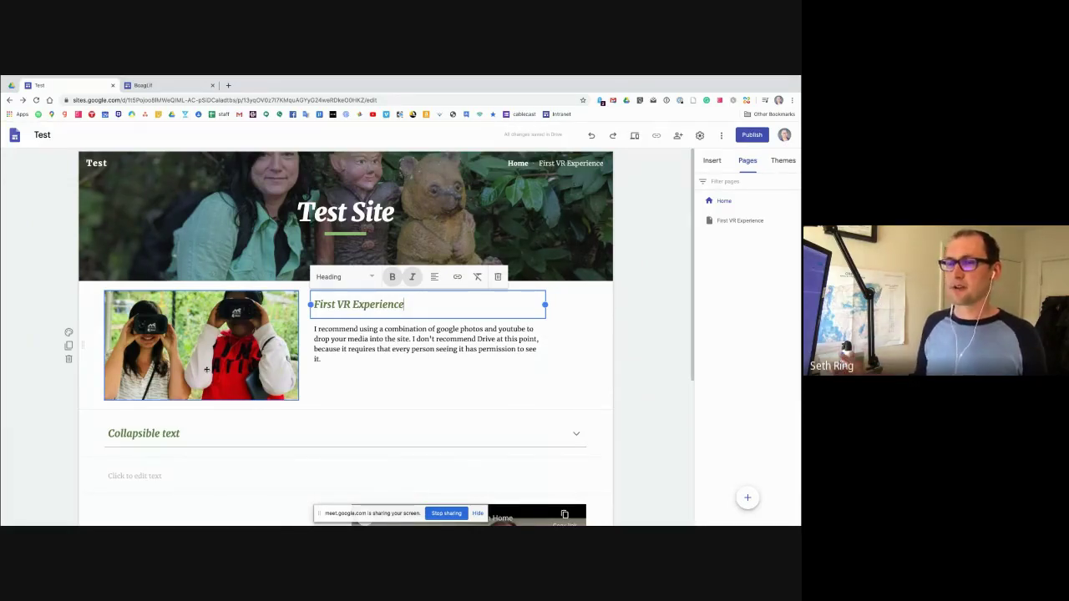
click(459, 278)
click(465, 388)
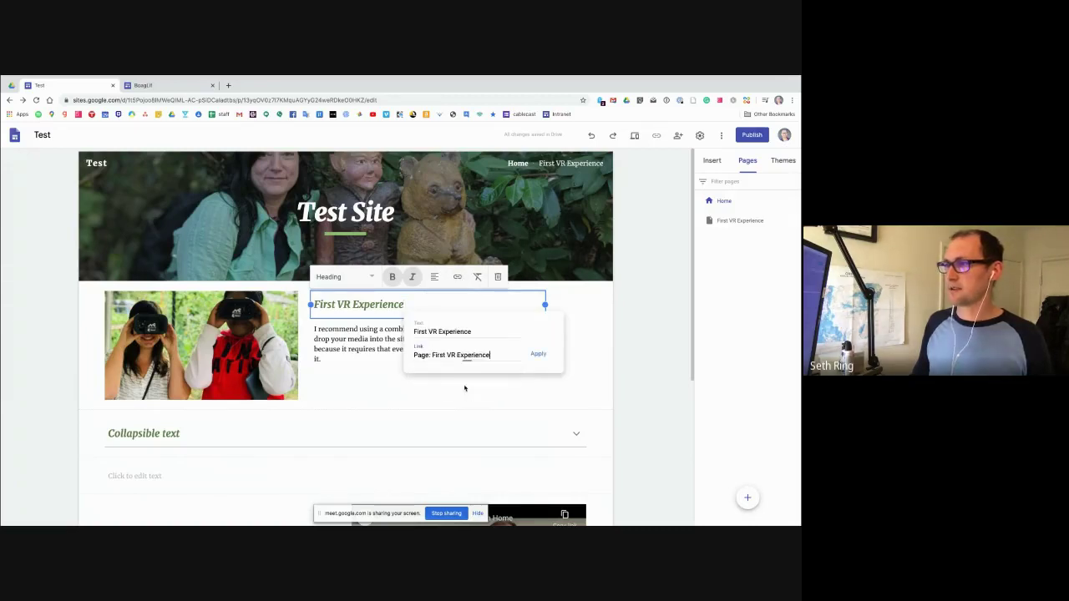
click(537, 354)
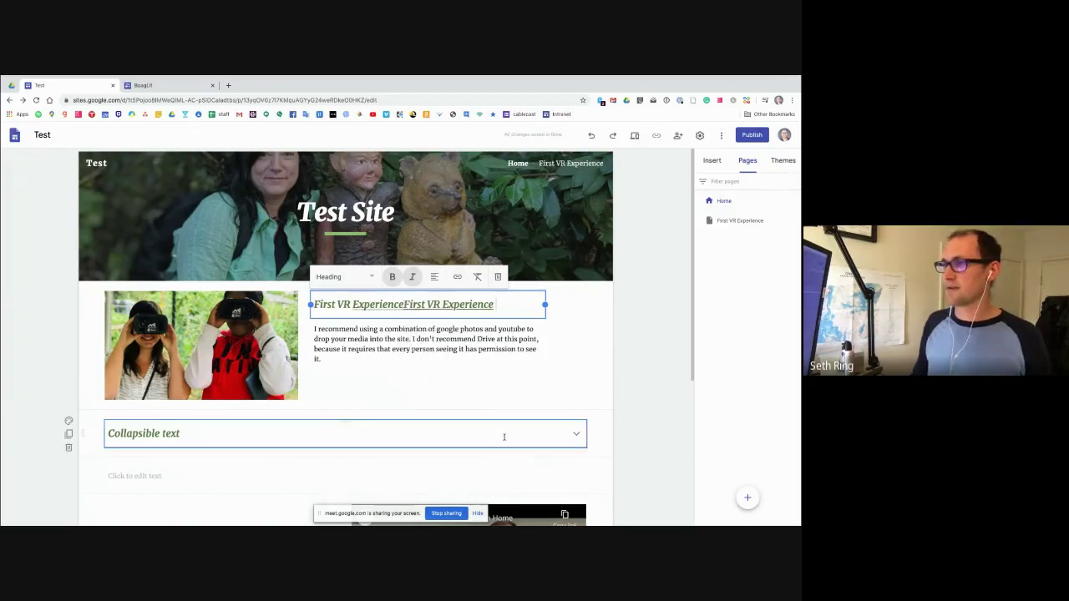
Delete the first of the two repeated "First VR Experience" texts from the linked heading and deselect the text box.
click(404, 305)
key(shift+Home)
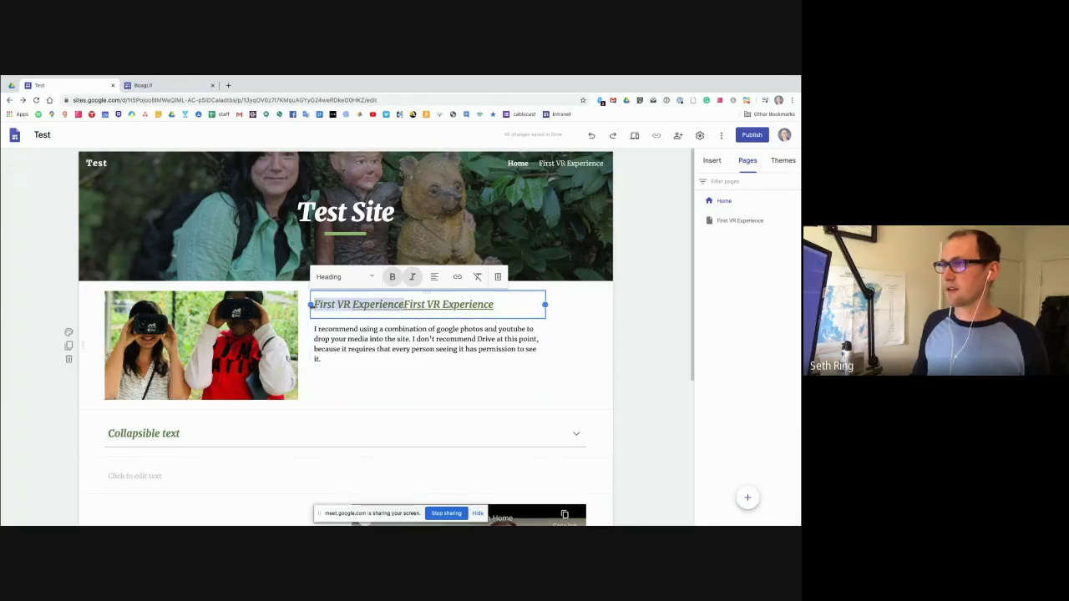
key(BackSpace)
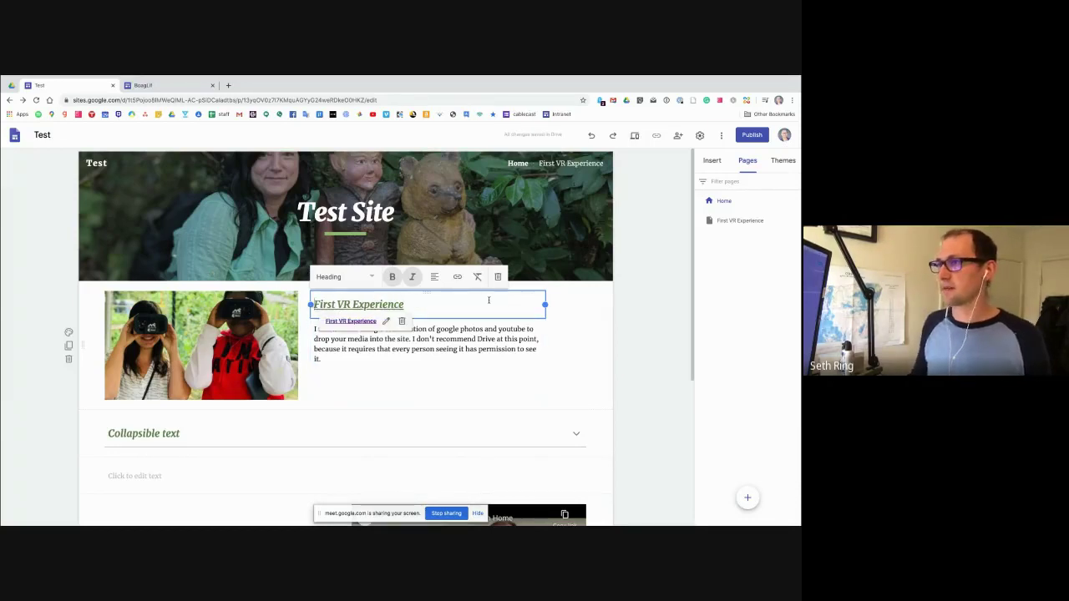
click(488, 302)
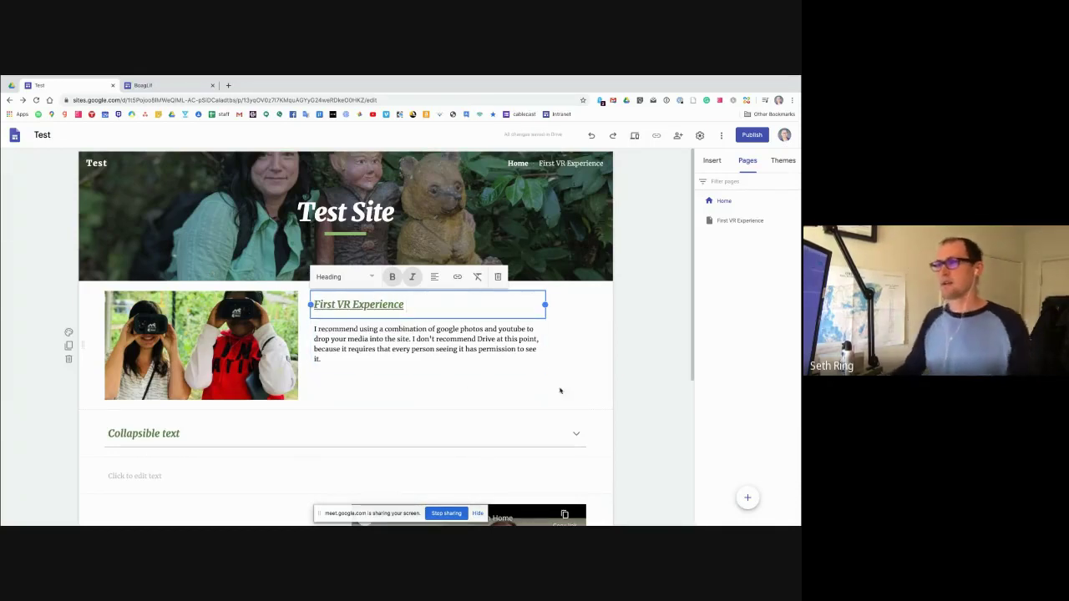
click(640, 373)
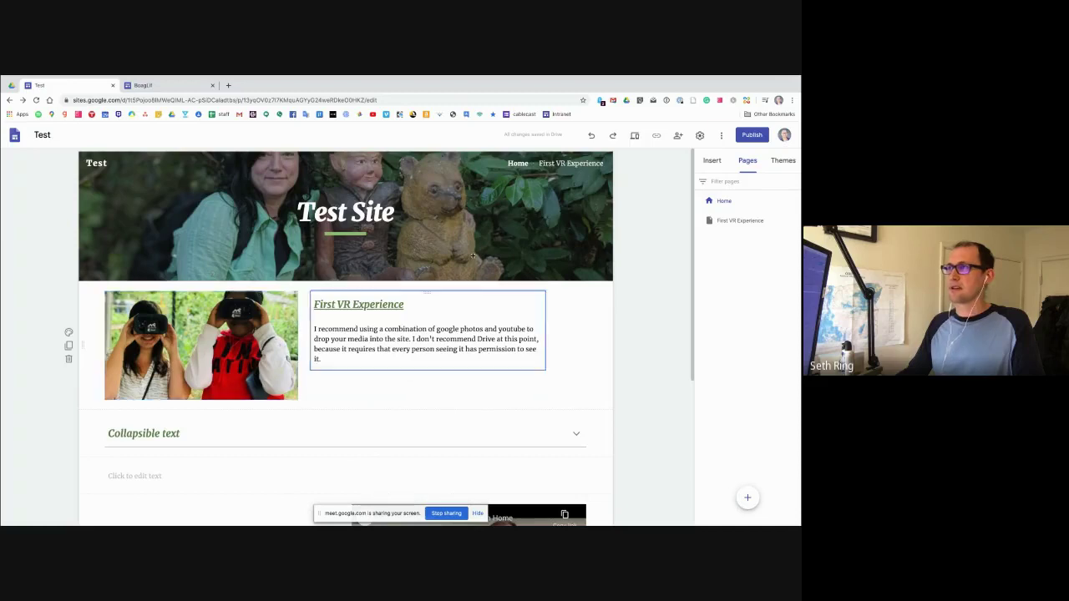
Preview the Test site in tablet, phone and large-screen sizes, checking the home page layout, and exit the preview.
click(634, 134)
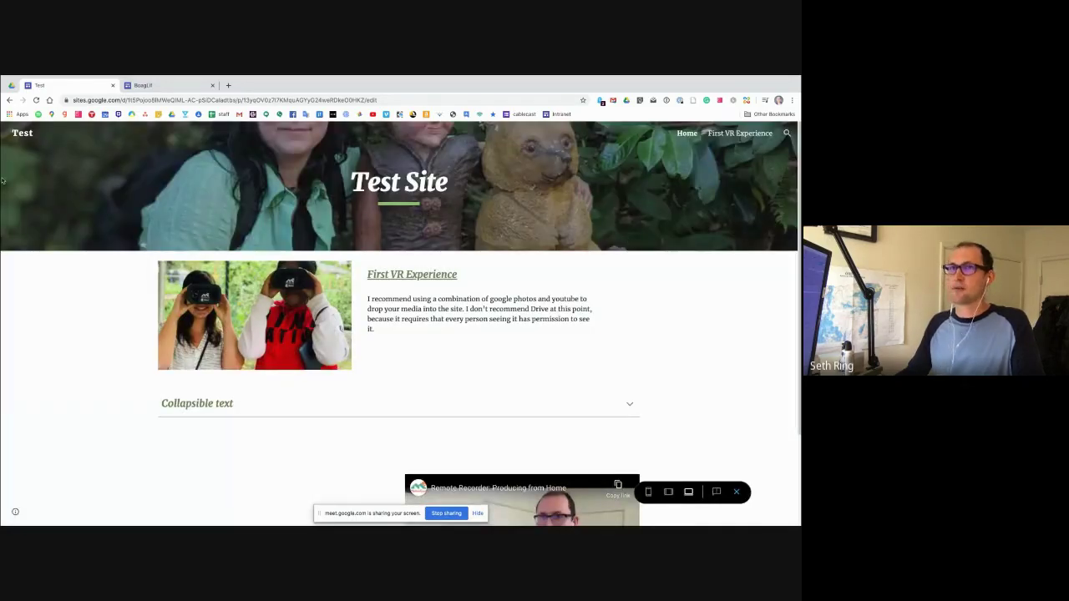
click(736, 492)
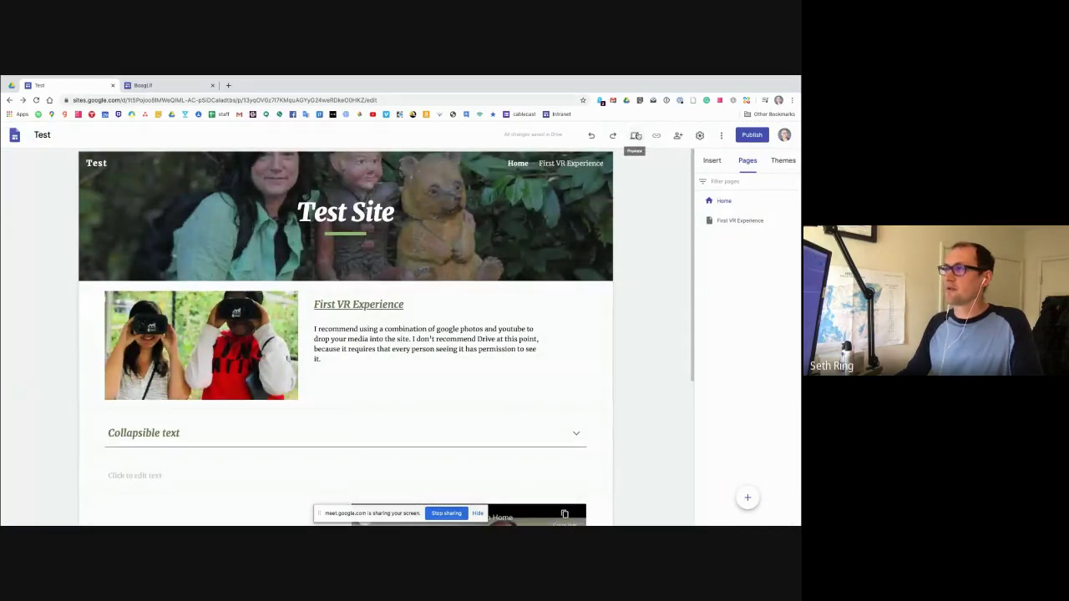
click(635, 135)
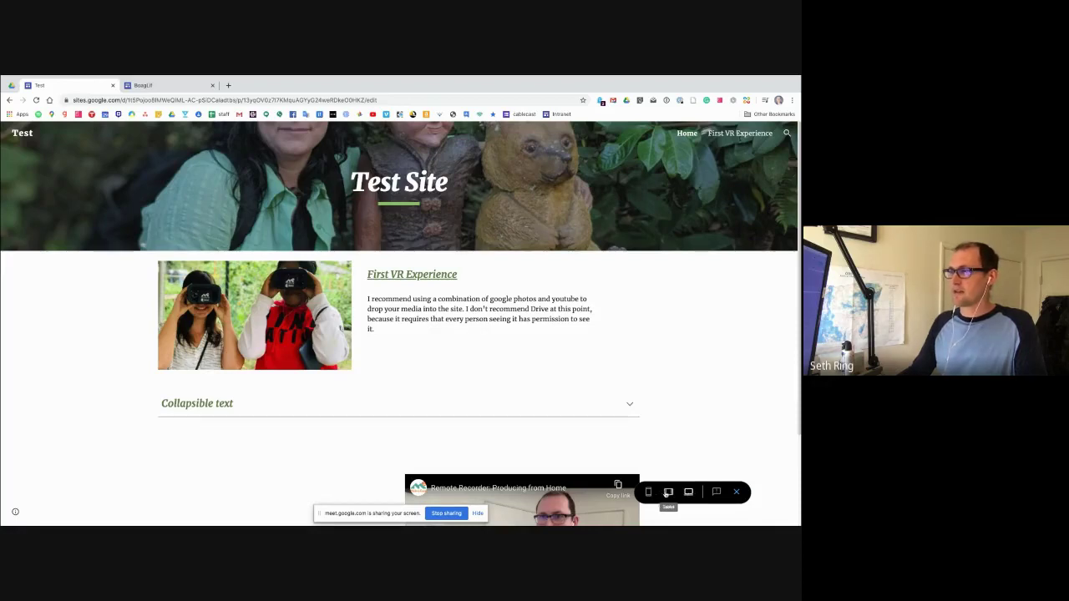
click(669, 492)
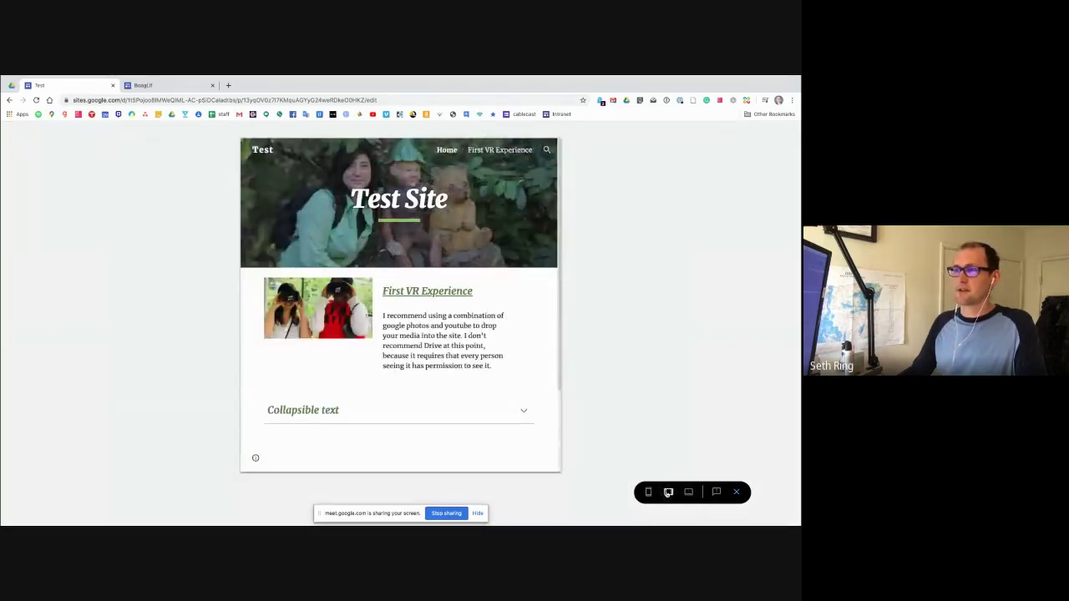
click(648, 492)
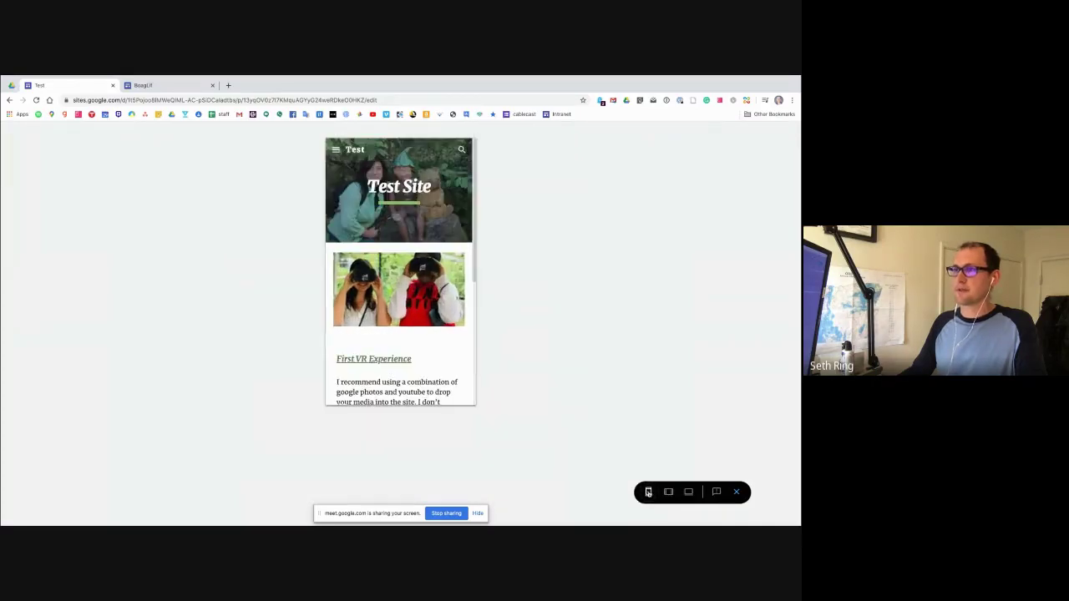
scroll(425, 296, down, 5)
scroll(425, 296, up, 5)
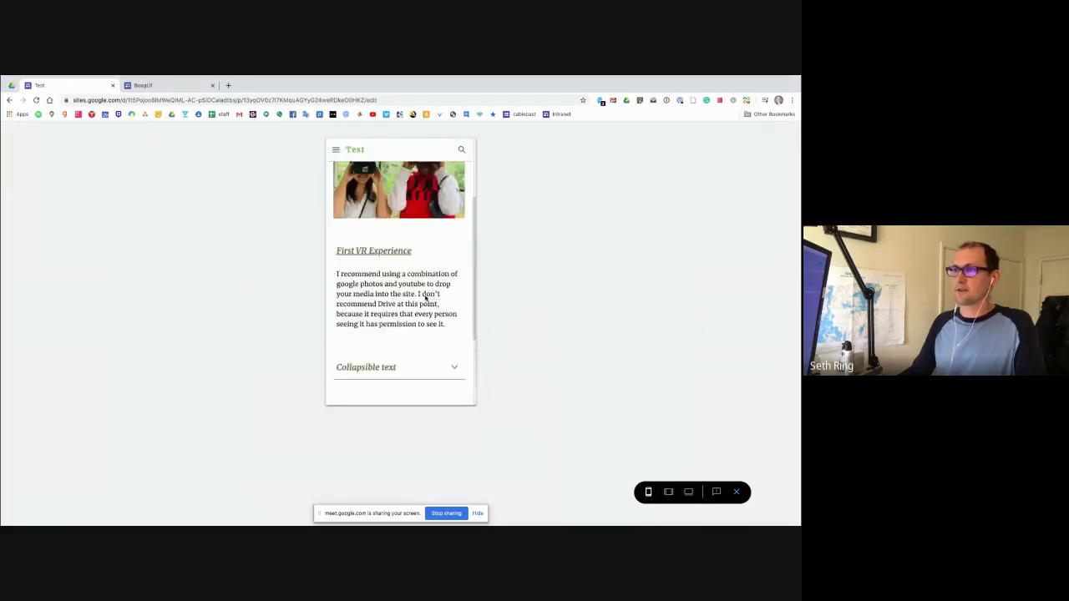
click(688, 492)
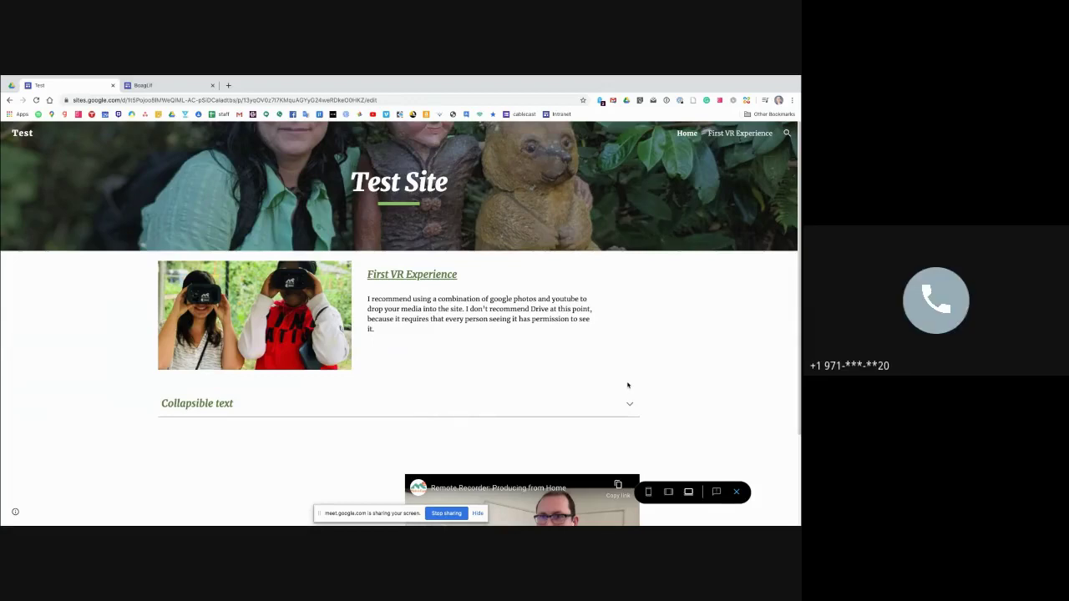
scroll(612, 341, down, 1)
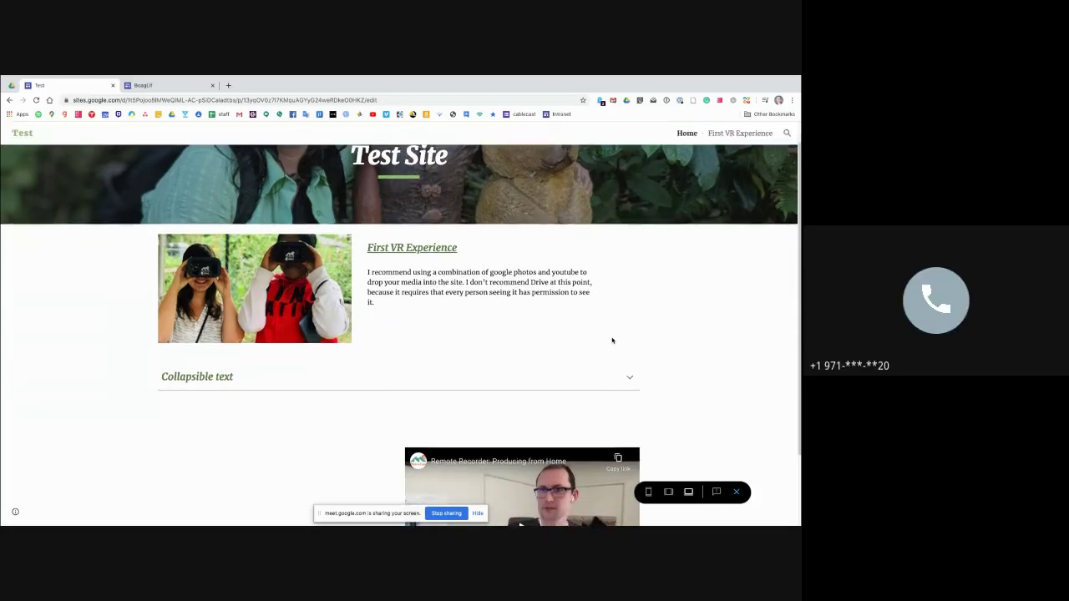
scroll(621, 351, up, 1)
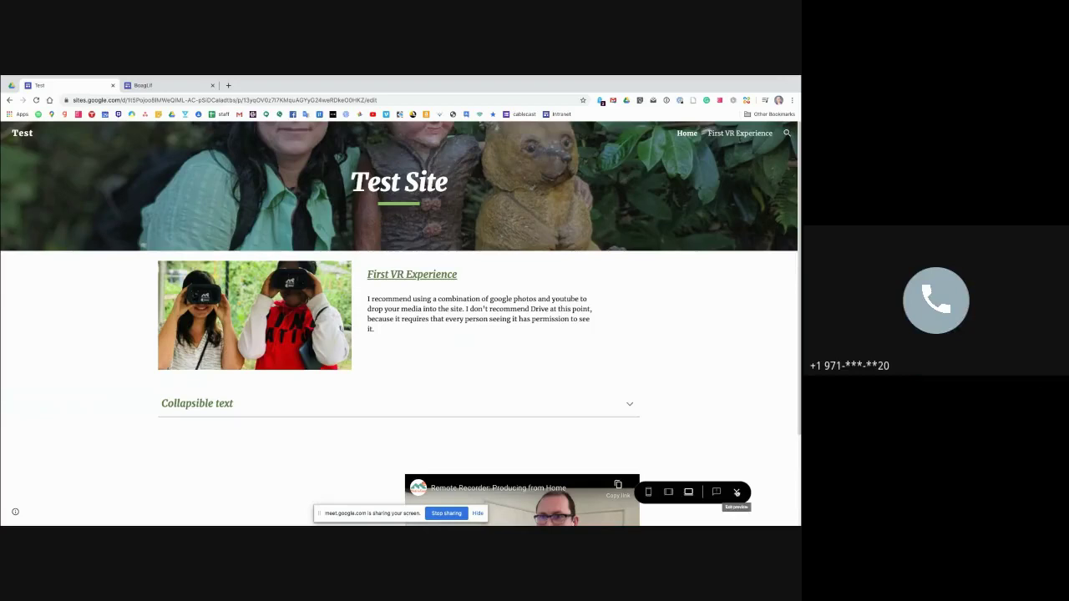
click(737, 492)
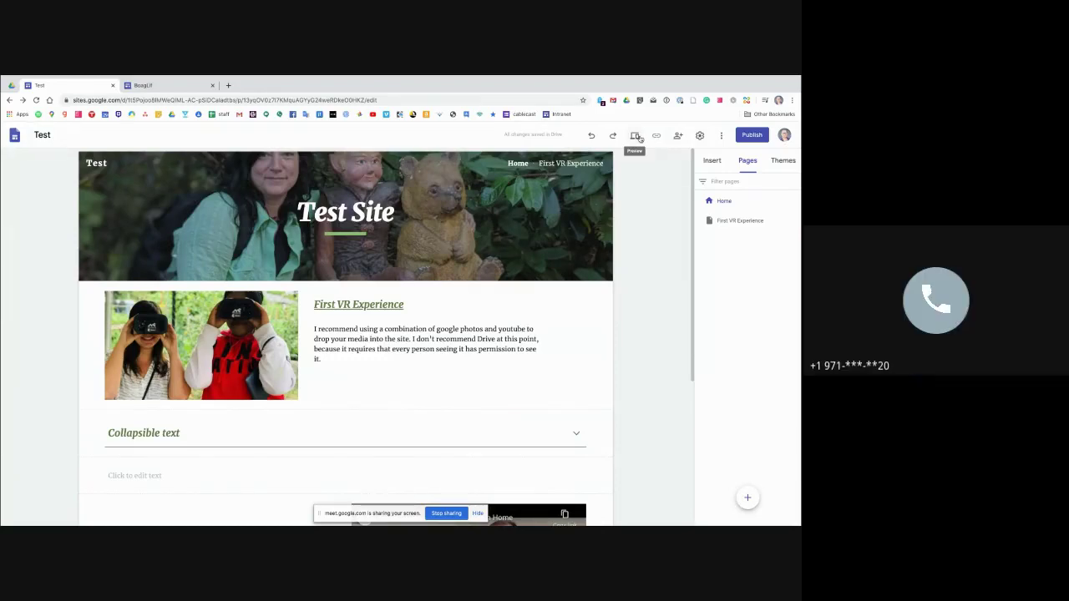
Check the home page again in both the preview and the editor, ending back in the editor.
click(637, 137)
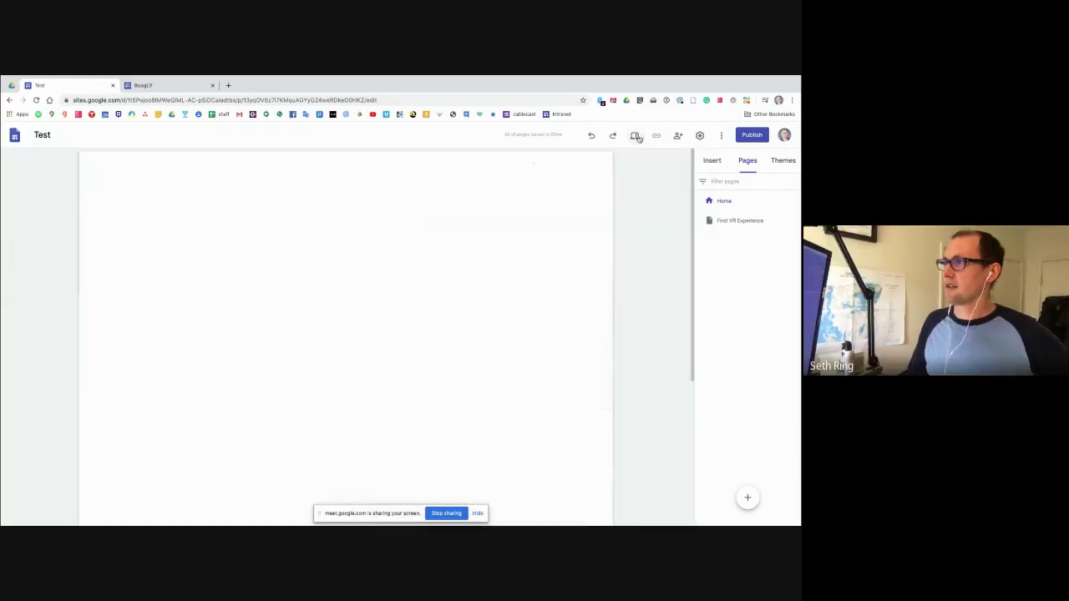
scroll(619, 273, down, 1)
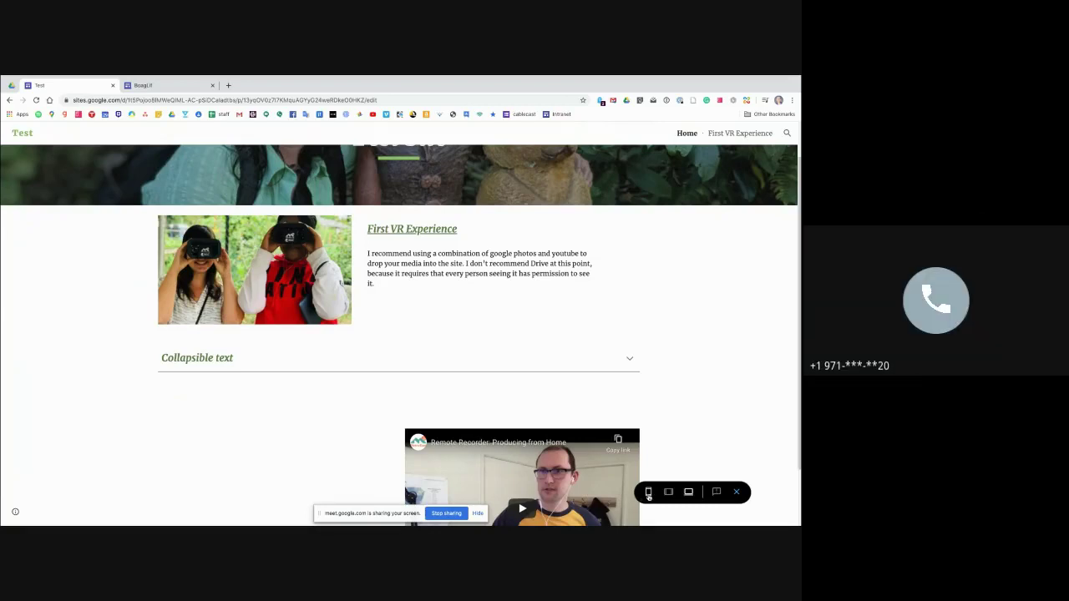
click(737, 493)
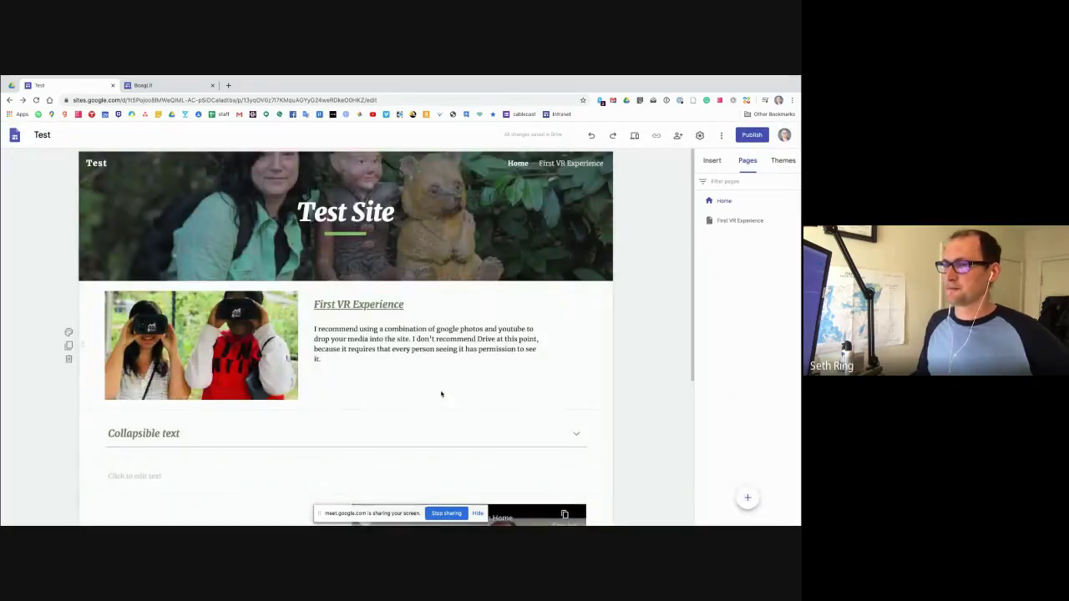
scroll(442, 393, down, 1)
scroll(442, 394, up, 1)
scroll(442, 393, down, 1)
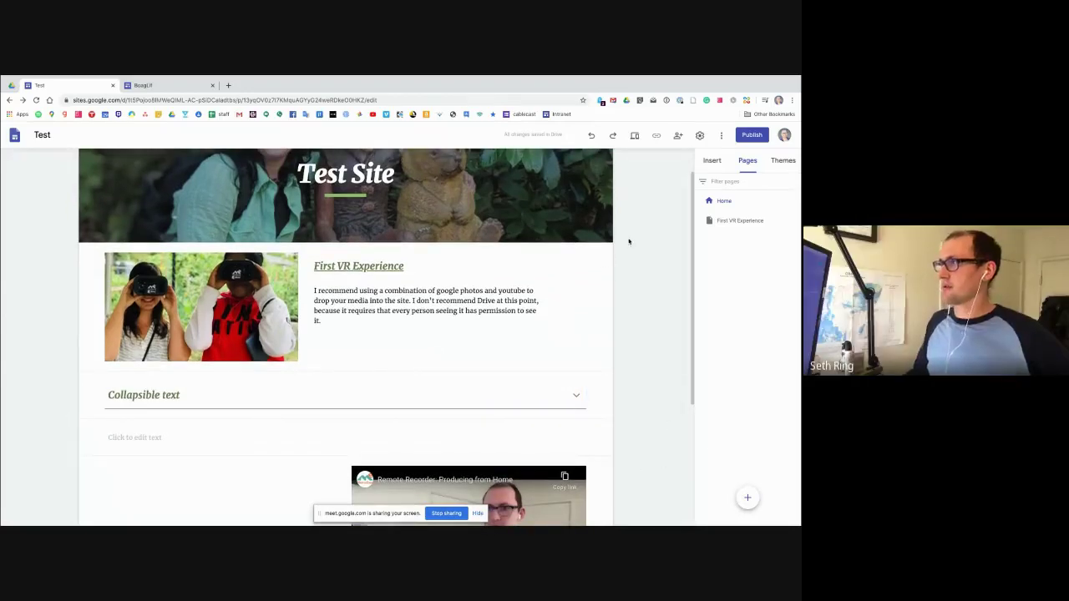
click(635, 137)
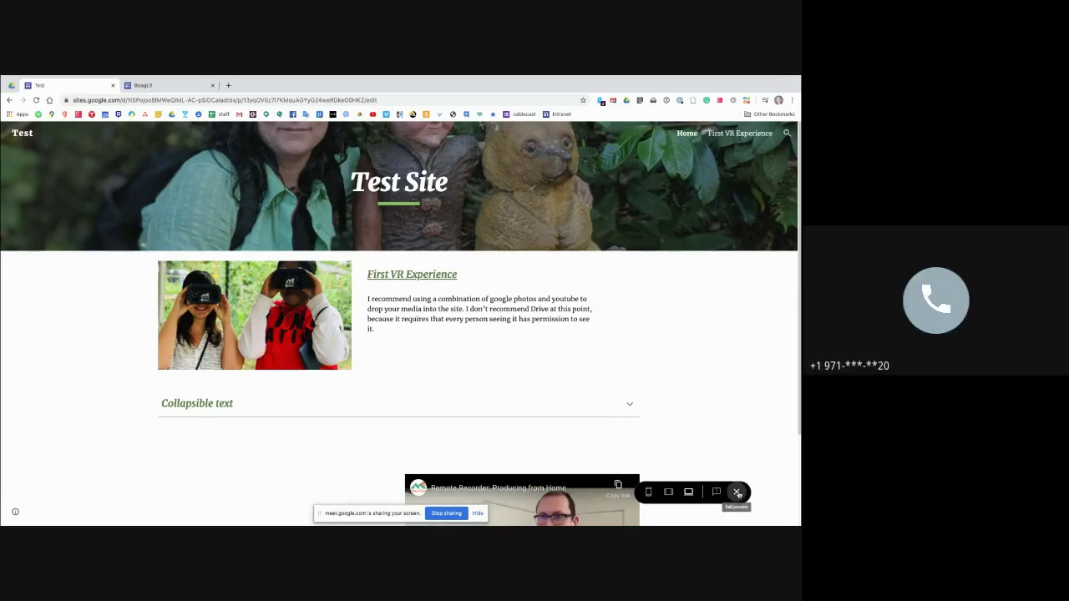
click(737, 493)
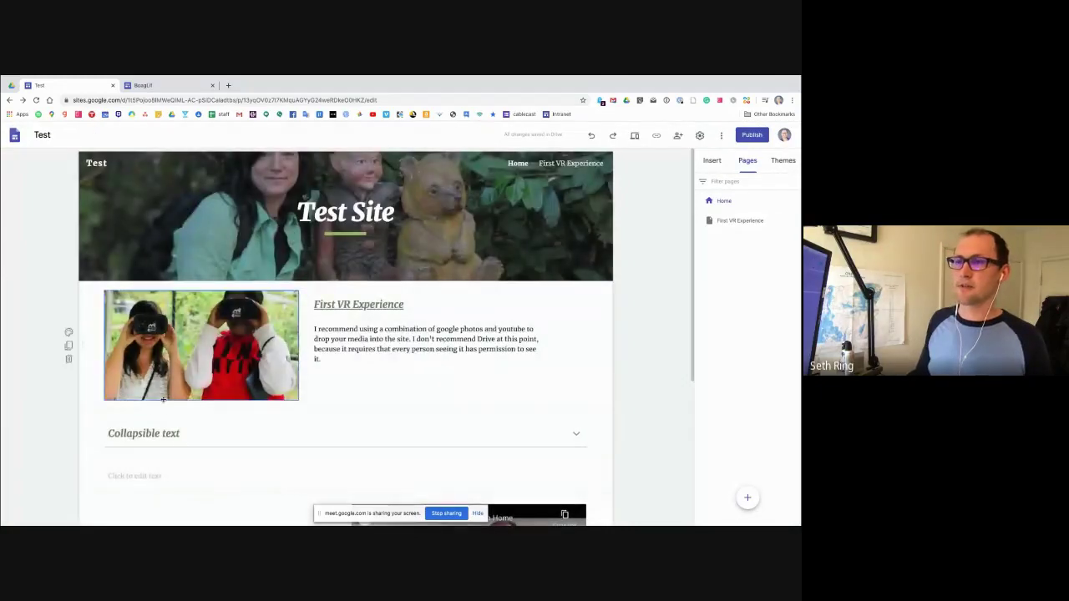
Open the Mac's System Preferences.
click(12, 80)
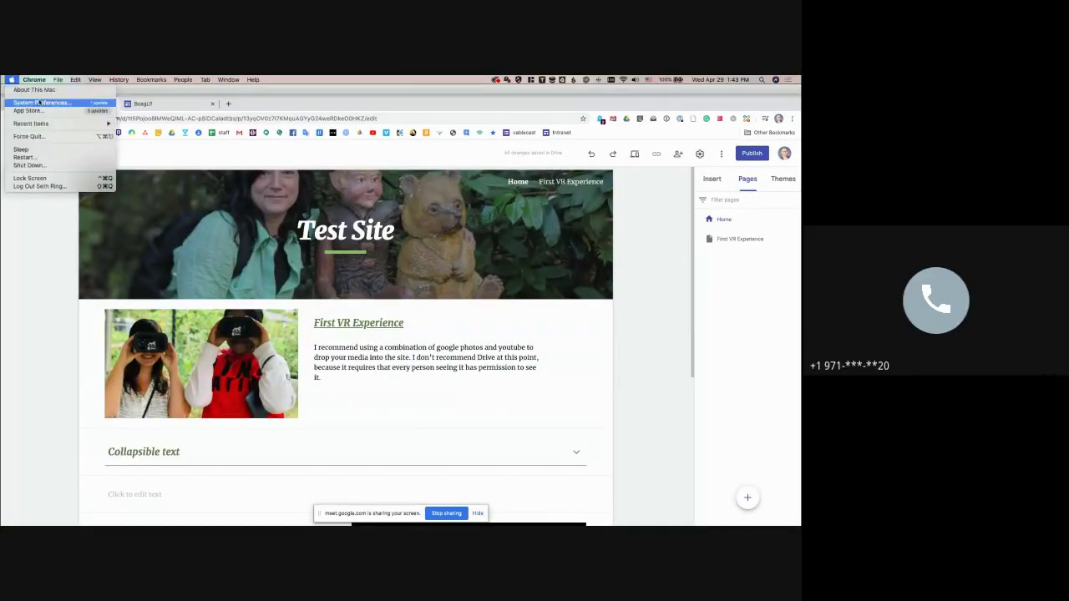
click(416, 283)
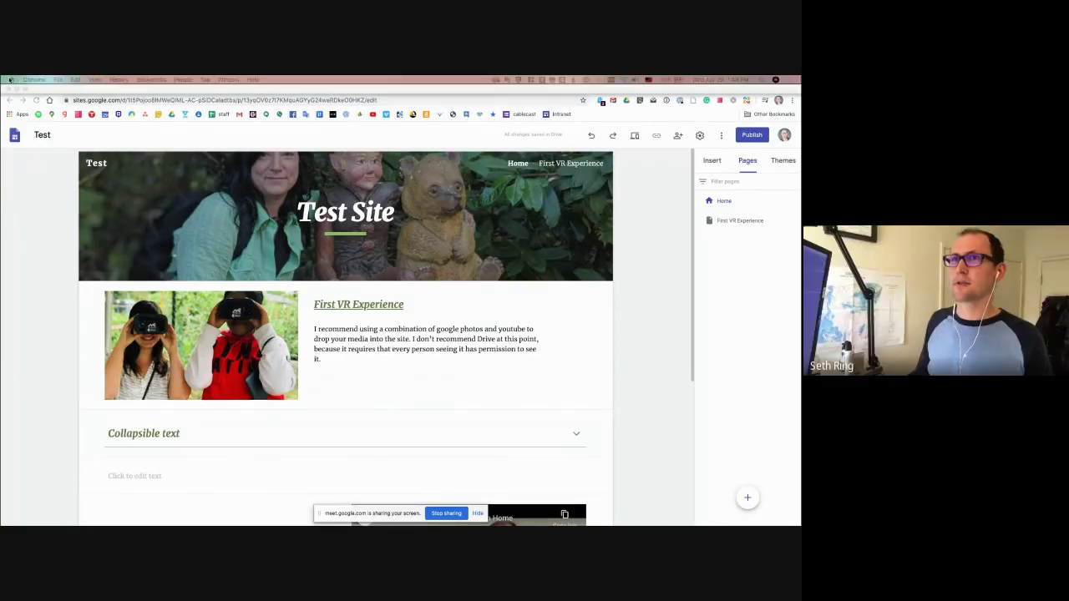
click(12, 79)
key(Escape)
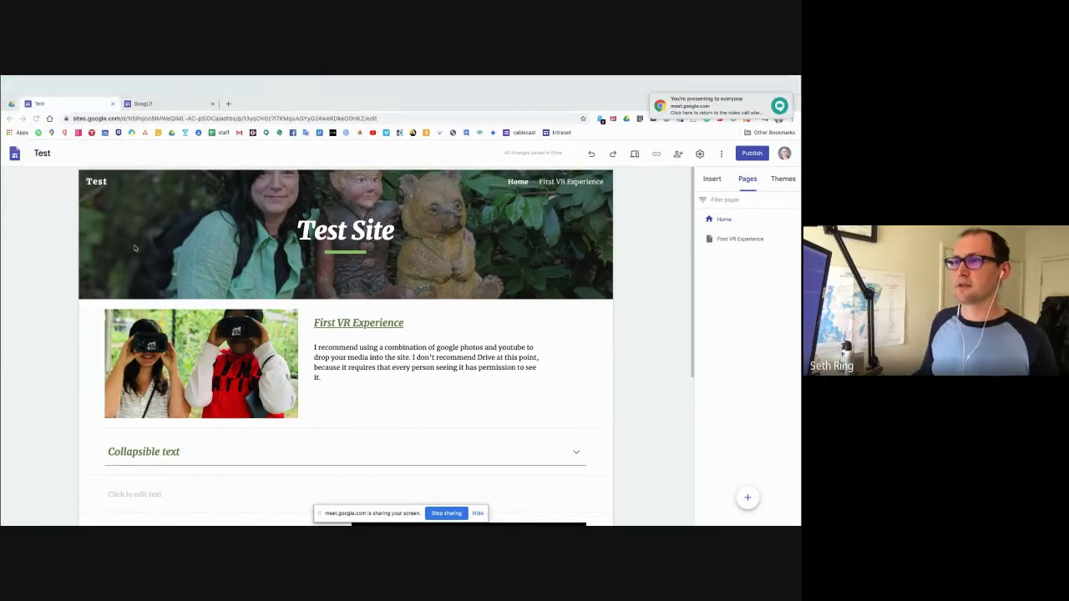
mouse_move(609, 516)
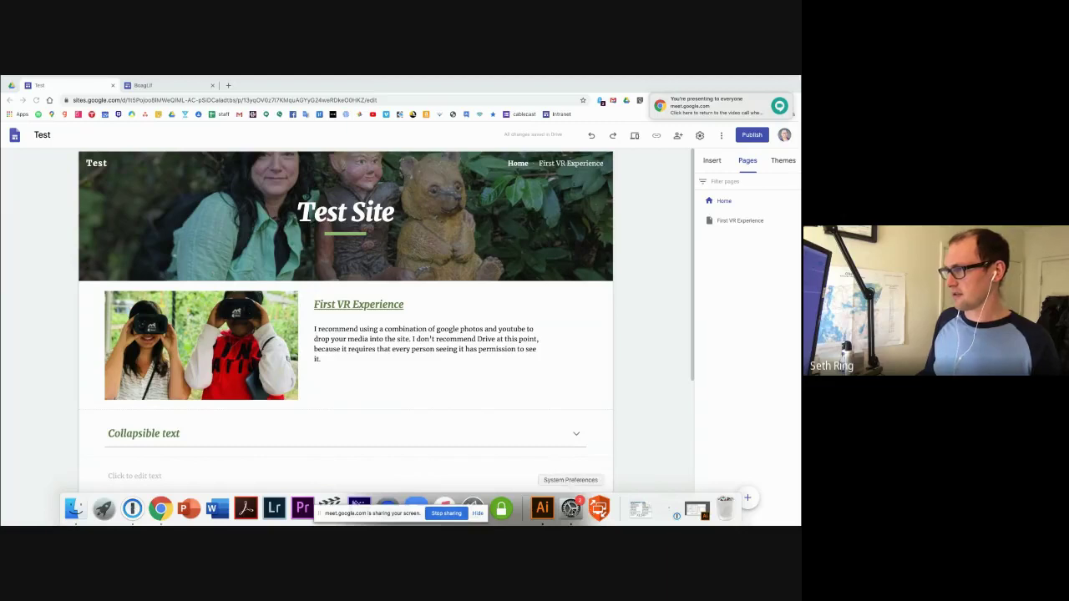
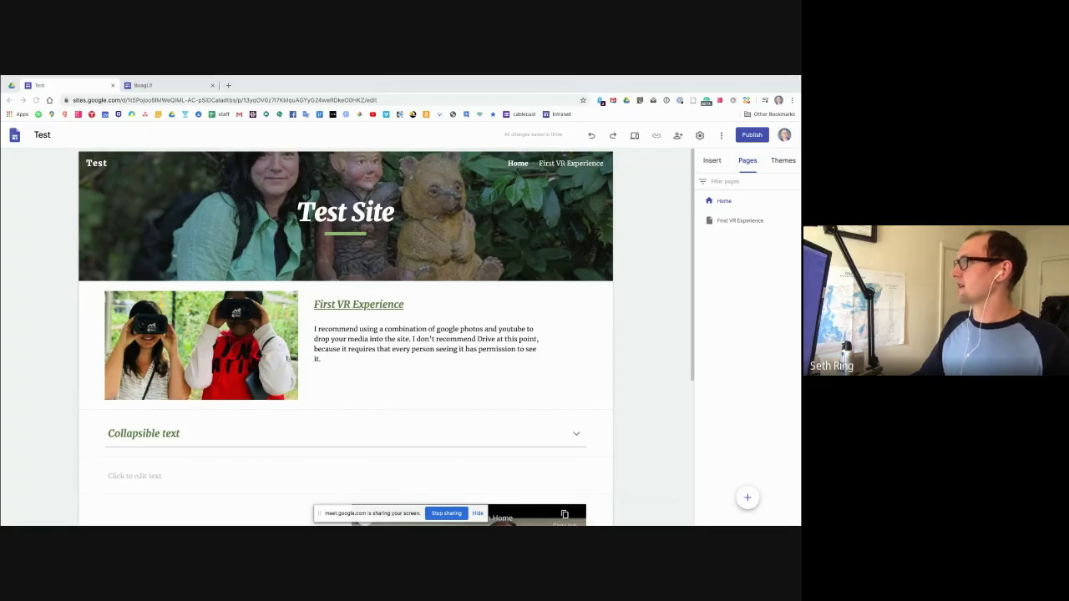
Switch to the BoagLif site and look over its Molalla River article page.
click(146, 84)
scroll(365, 255, down, 2)
scroll(334, 226, up, 1)
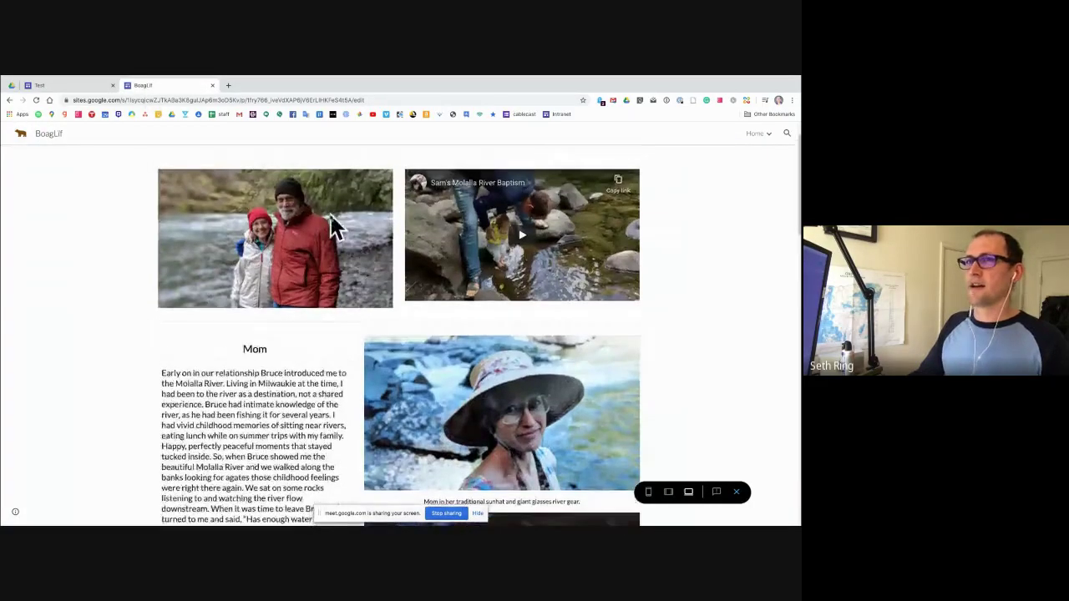
scroll(334, 226, up, 1)
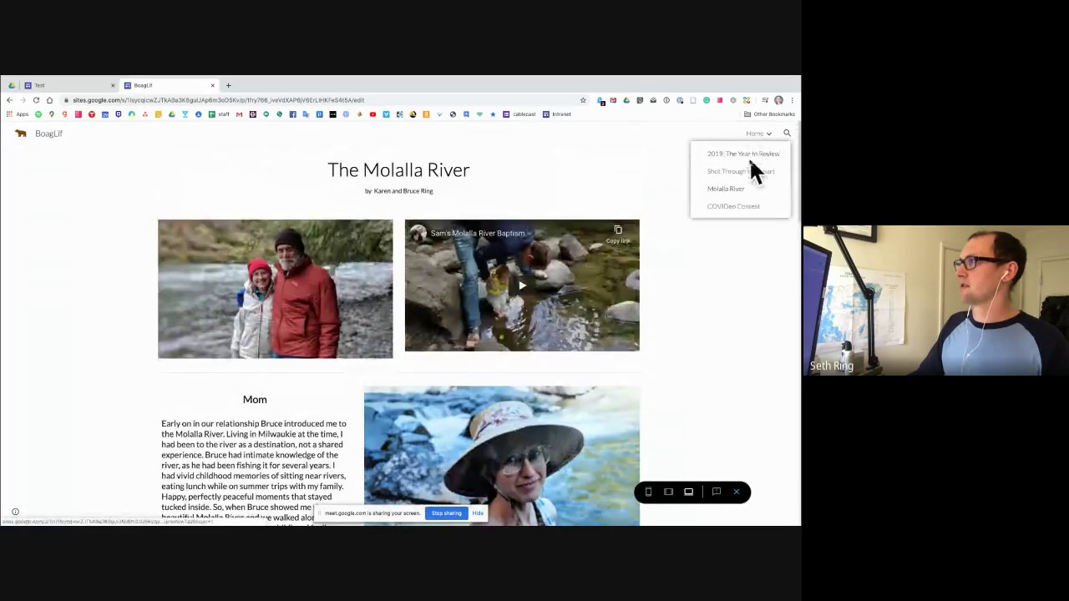
Examine the BoagLif home page's welcome text and article links, open 2019: The Year In Review and return to the home page.
click(755, 136)
scroll(461, 229, down, 1)
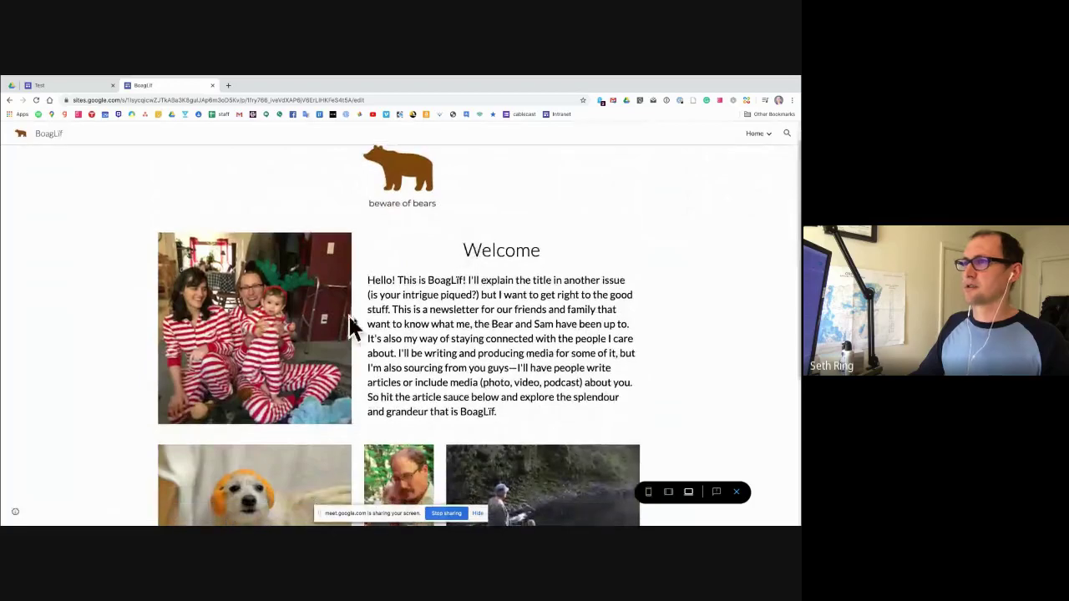
scroll(517, 327, down, 1)
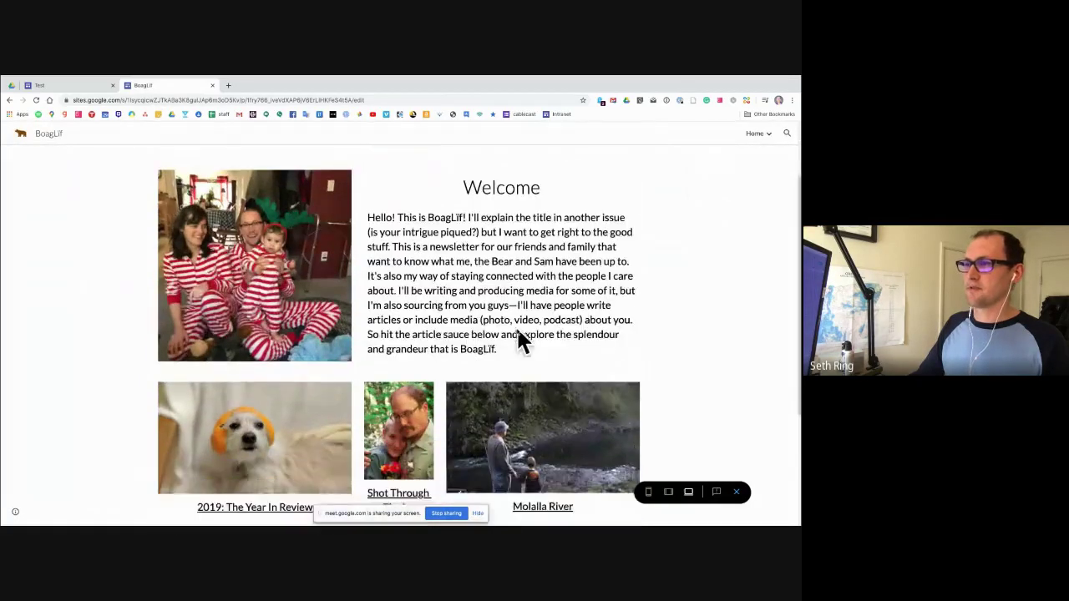
scroll(519, 329, down, 1)
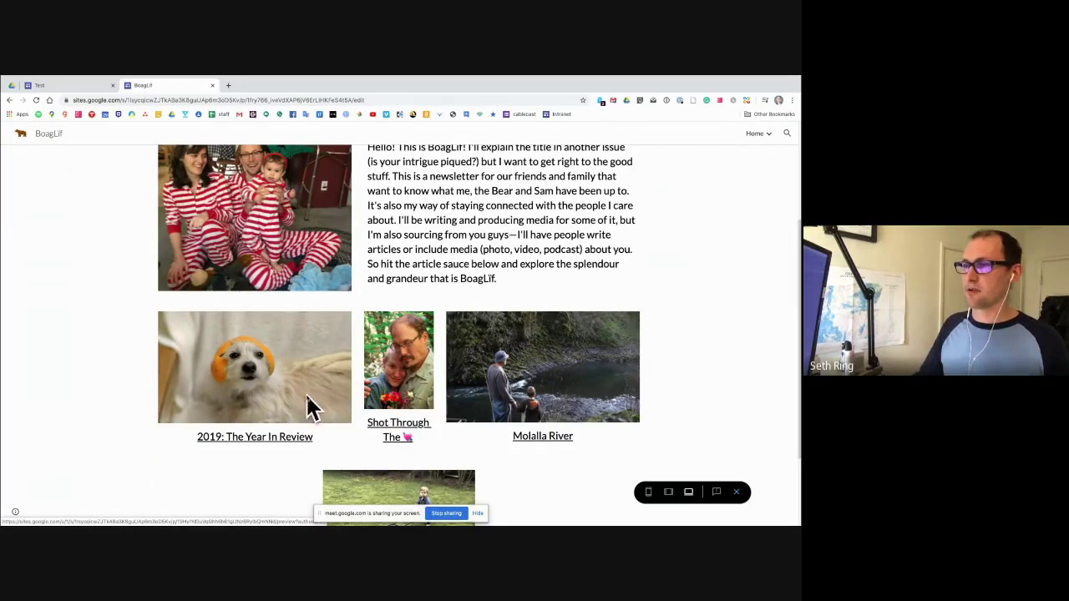
scroll(542, 384, down, 2)
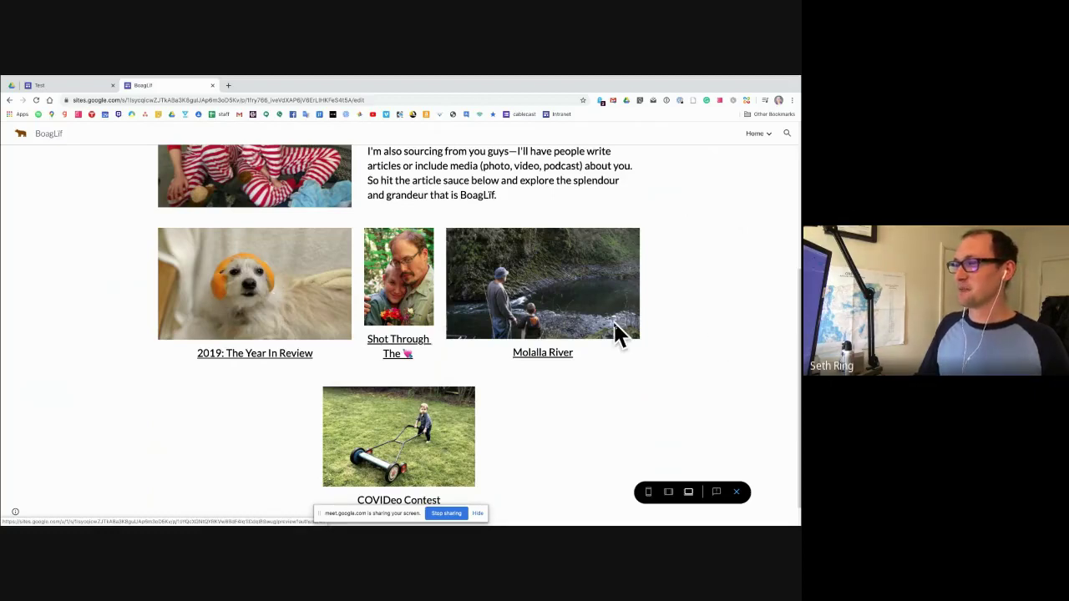
scroll(618, 334, down, 1)
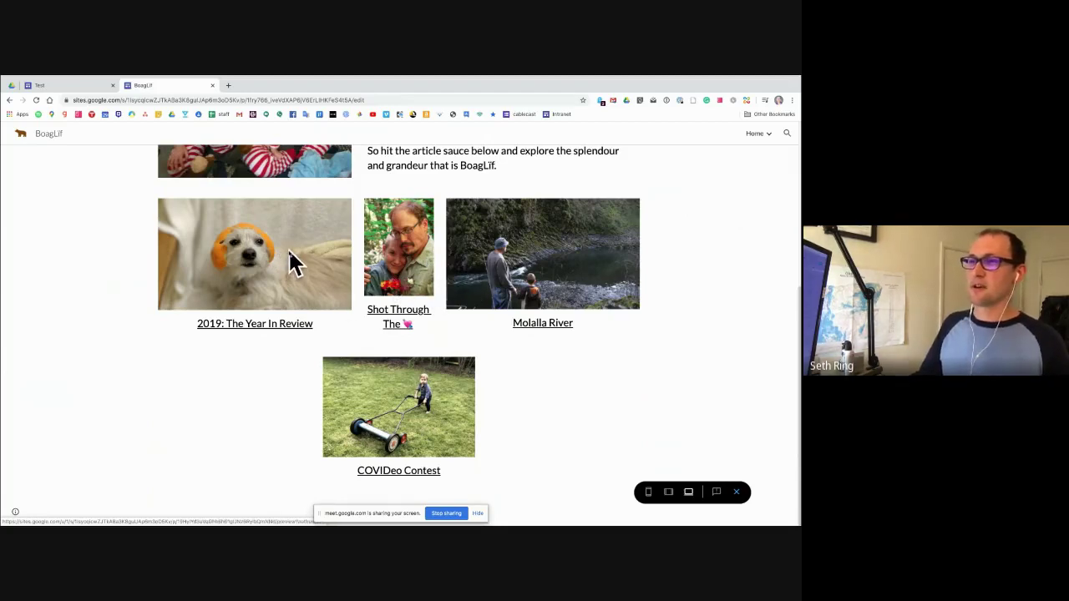
click(264, 327)
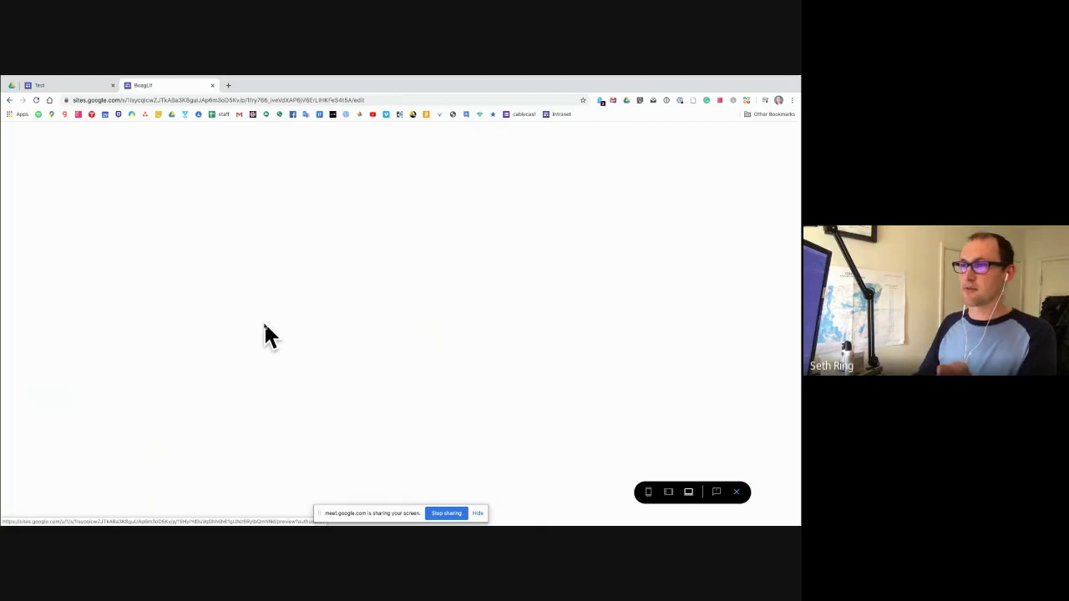
click(10, 100)
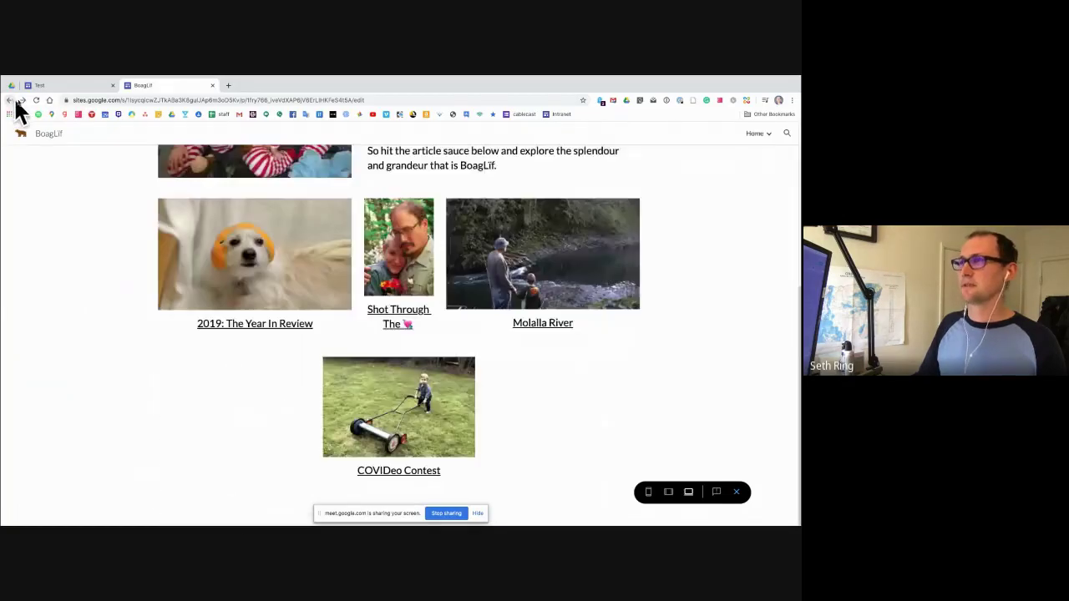
Return to the Test site and set its navigation mode to Side.
click(99, 85)
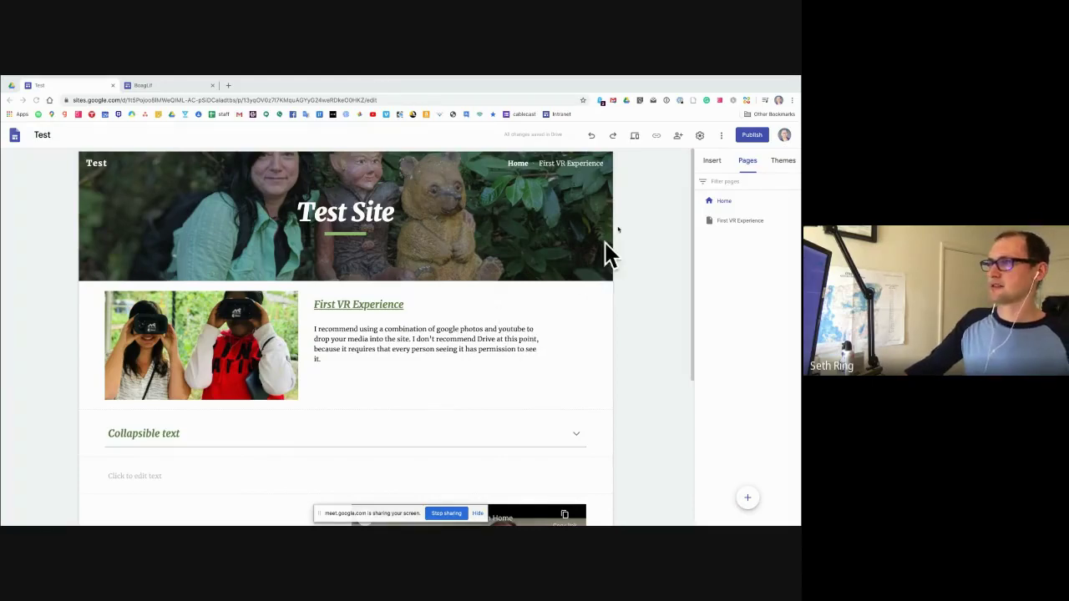
click(699, 136)
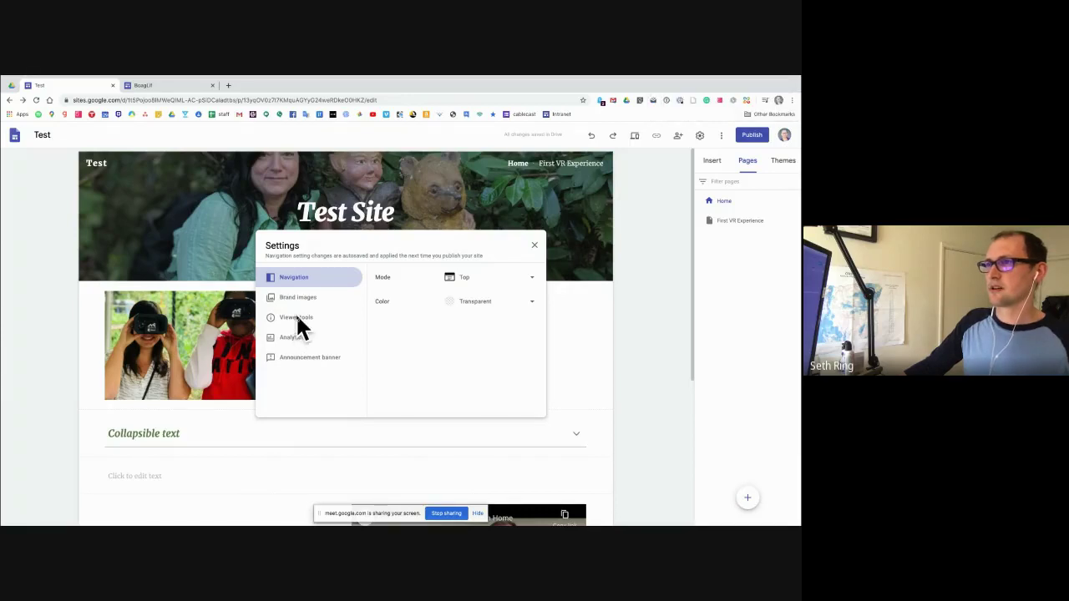
click(491, 280)
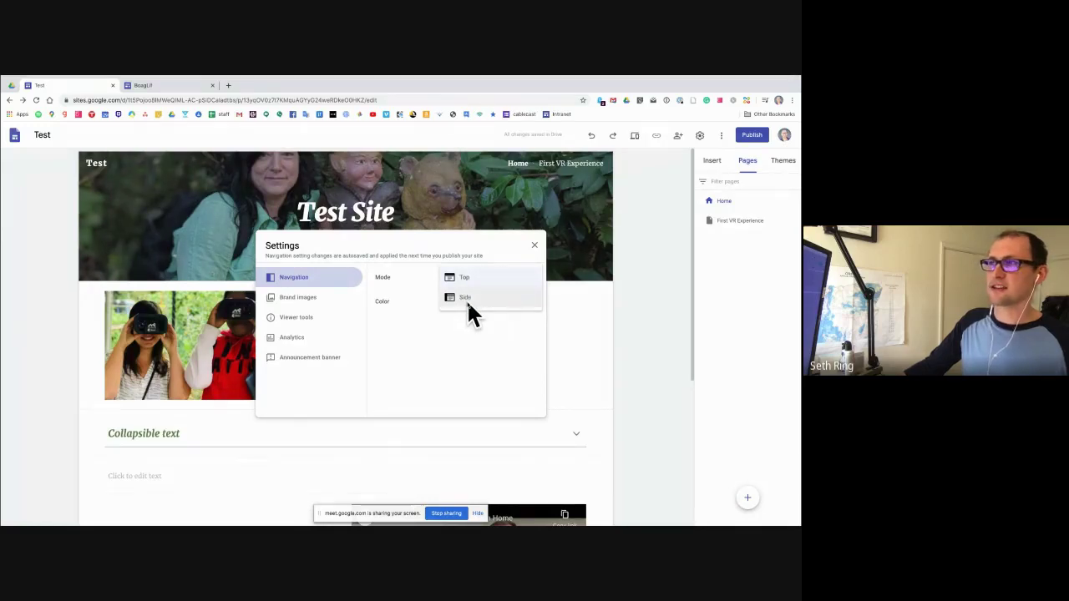
click(468, 331)
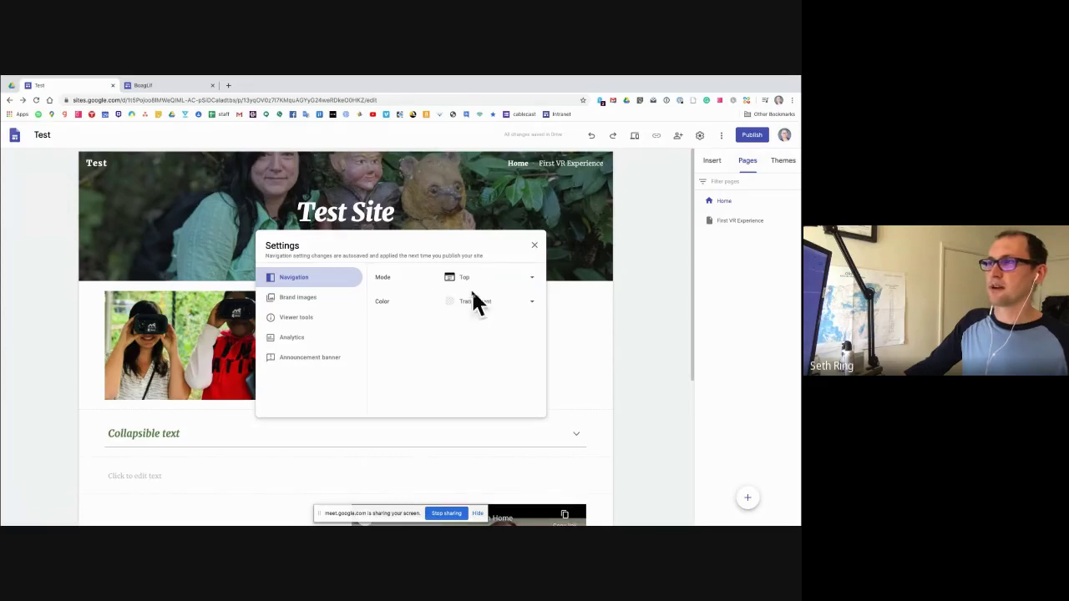
click(469, 275)
click(471, 297)
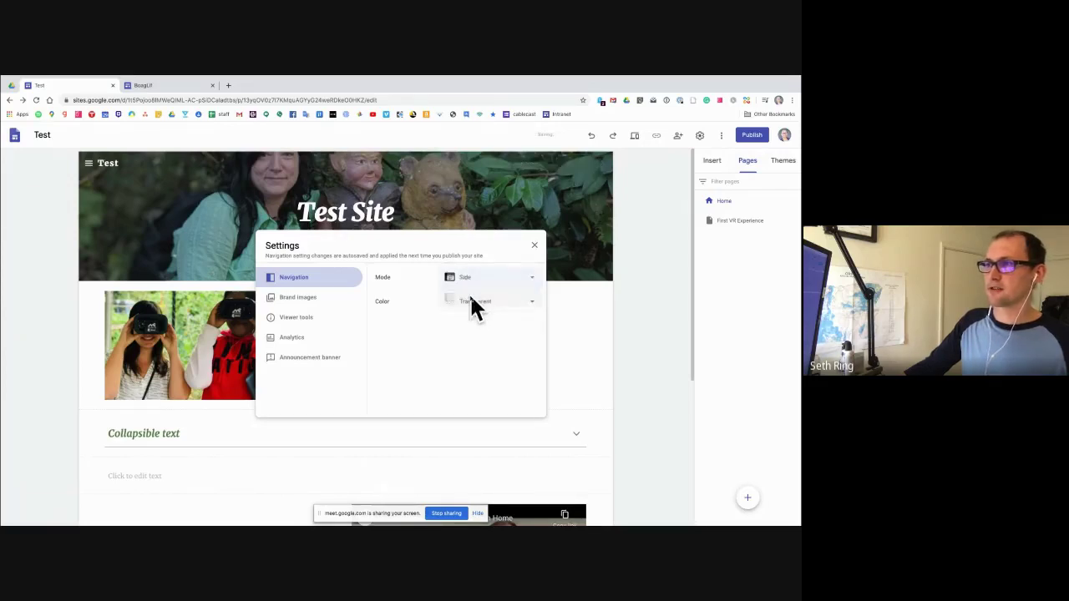
Close the site settings and try opening and closing the Test site's side navigation menu.
click(89, 165)
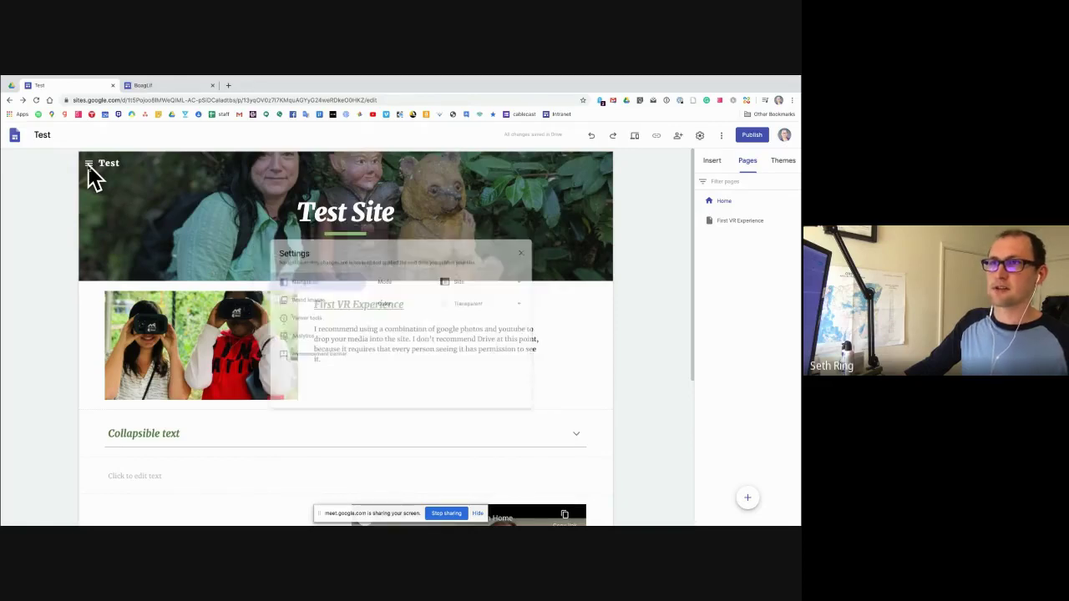
click(88, 165)
click(88, 165)
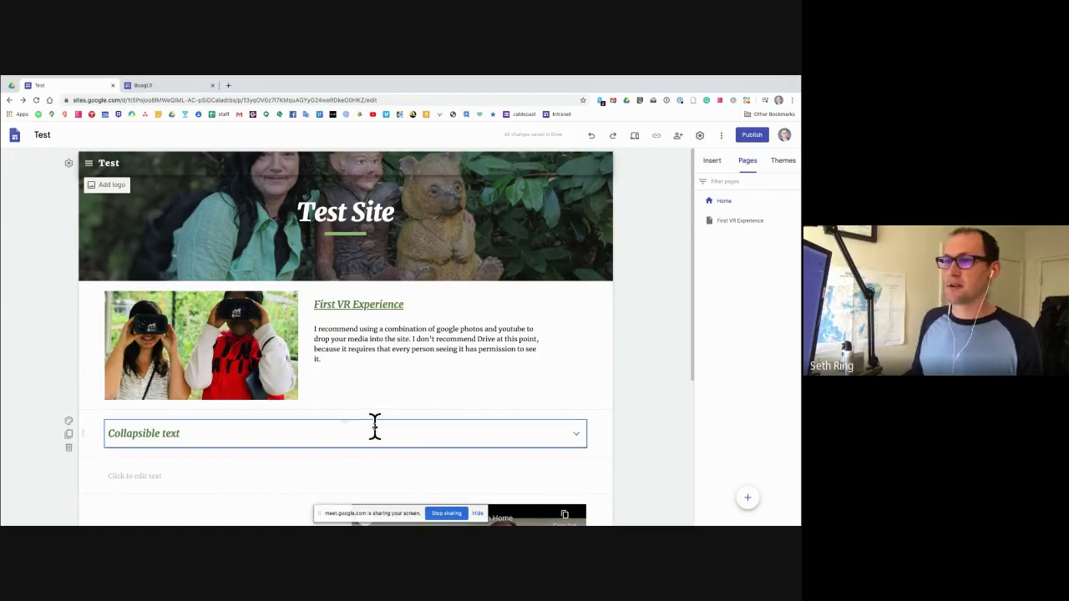
Search the web for google domains in a new browser tab and open the Google Domains site.
click(229, 84)
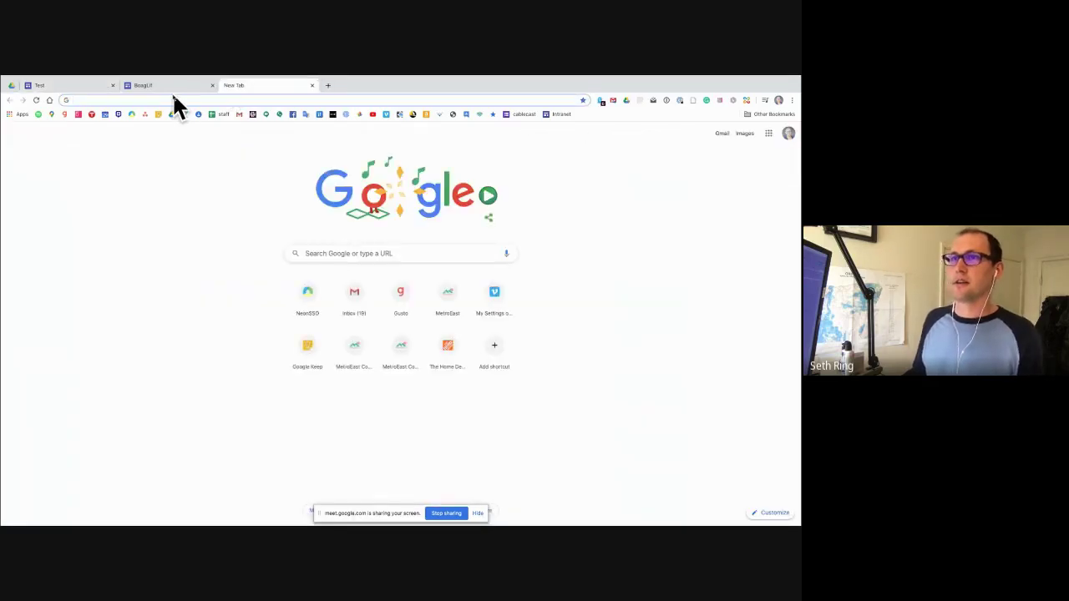
text(goog)
text(le domains)
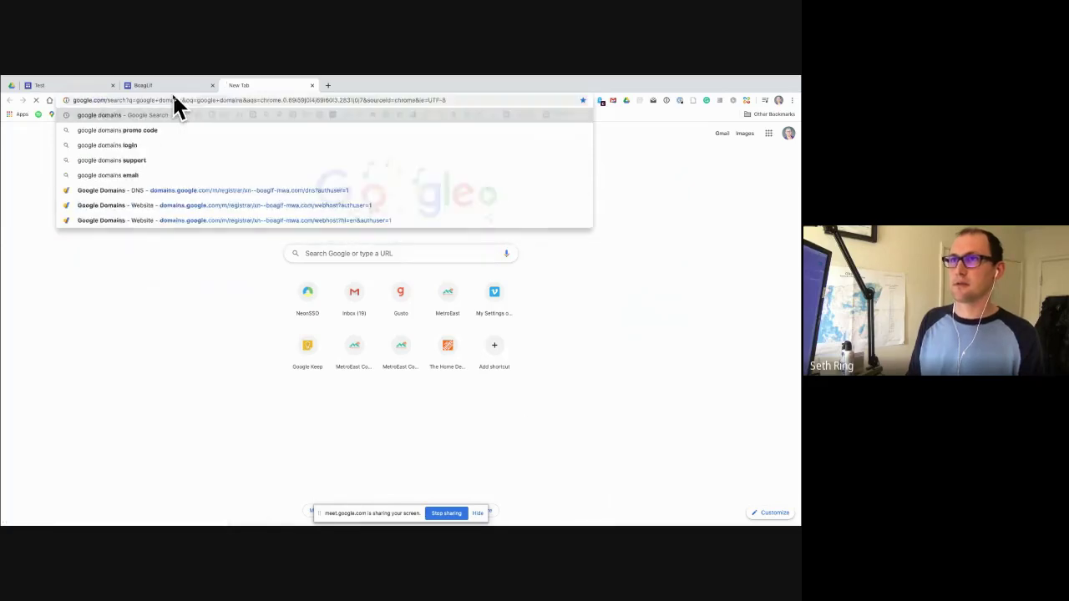
key(Return)
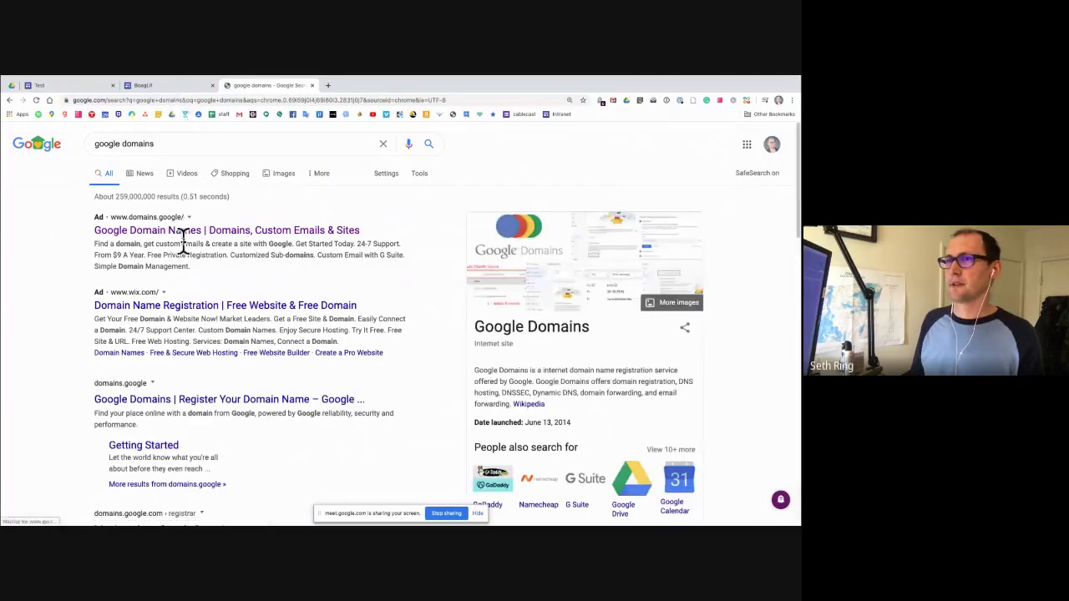
click(182, 228)
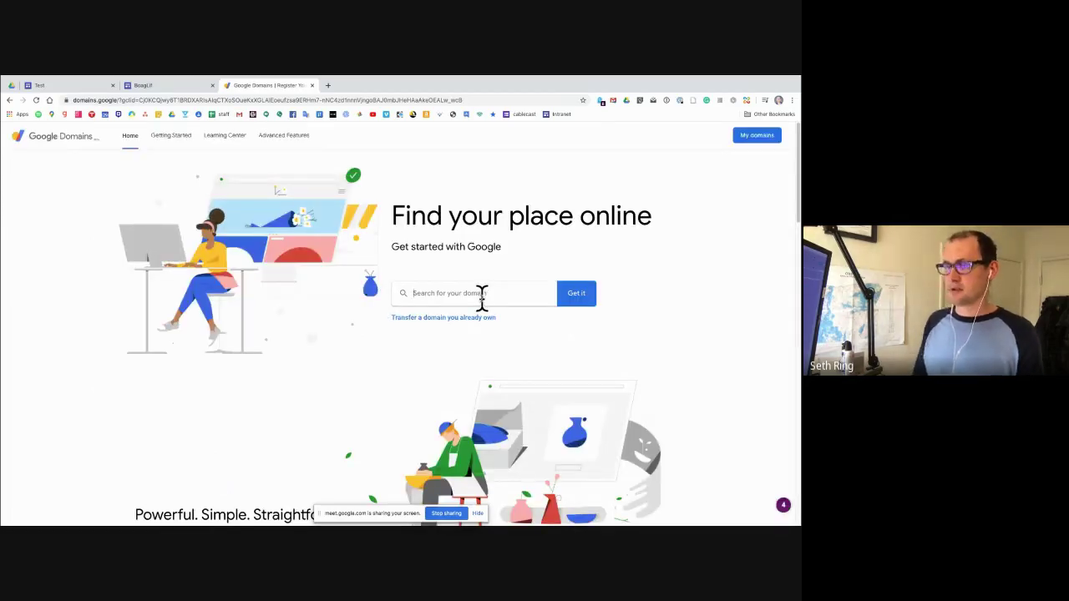
Search Google Domains for the domain name pizzaaaaaaaa.
text(pi)
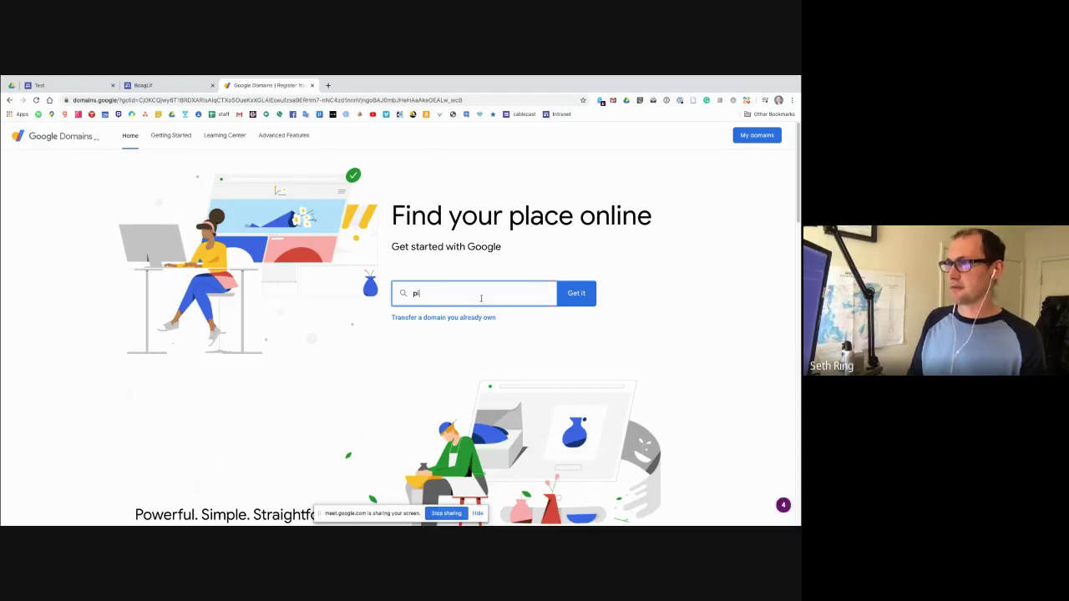
text(zzaaaaaaaa)
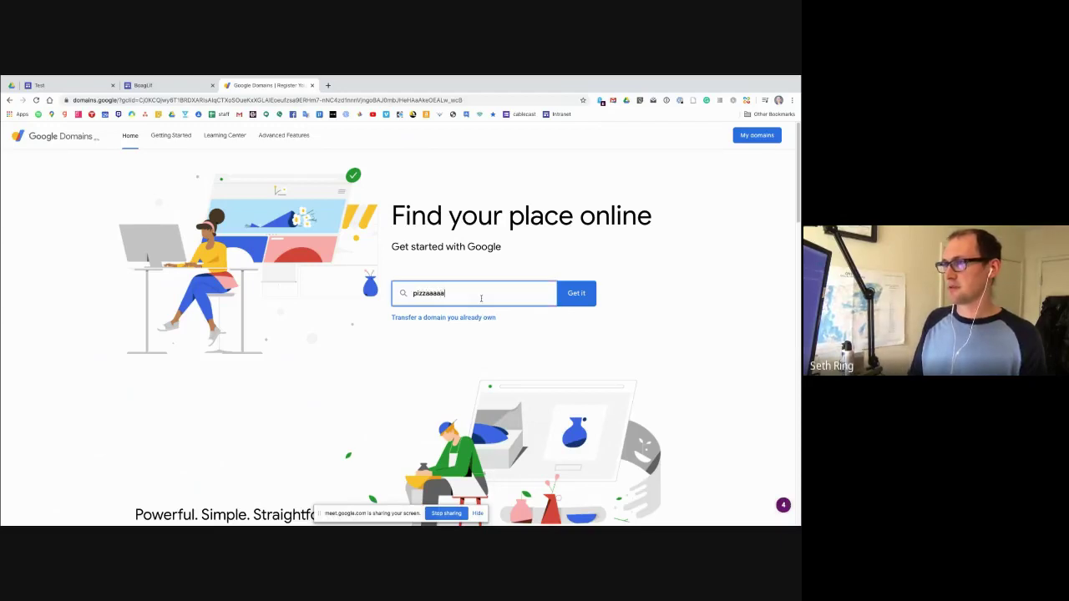
click(583, 297)
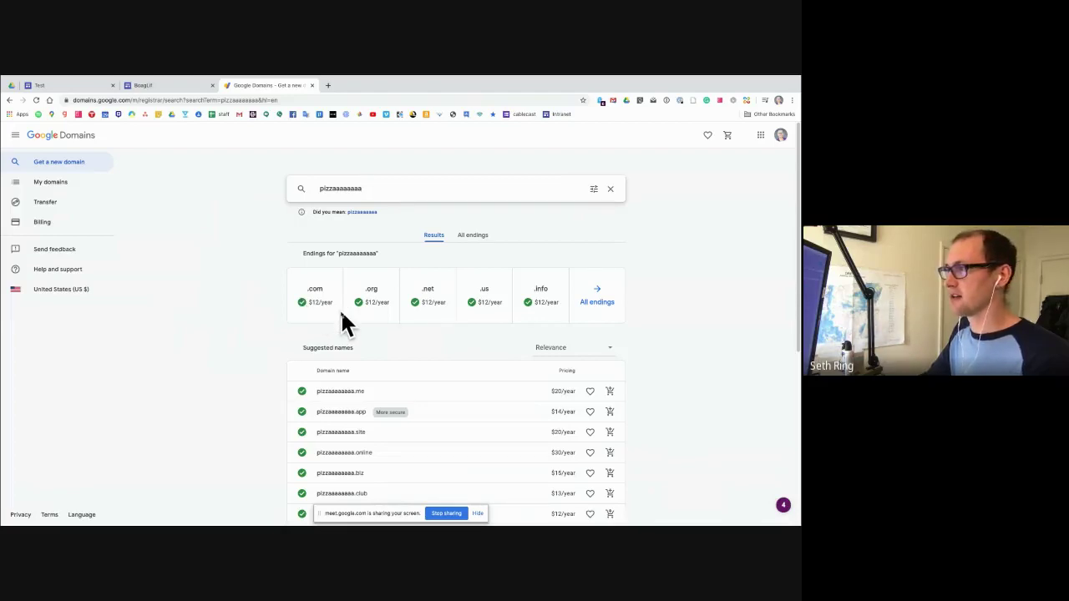
Look over the suggested domain names, add the .me ending of pizzaaaaaaaa to the cart and open the cart.
scroll(341, 314, down, 1)
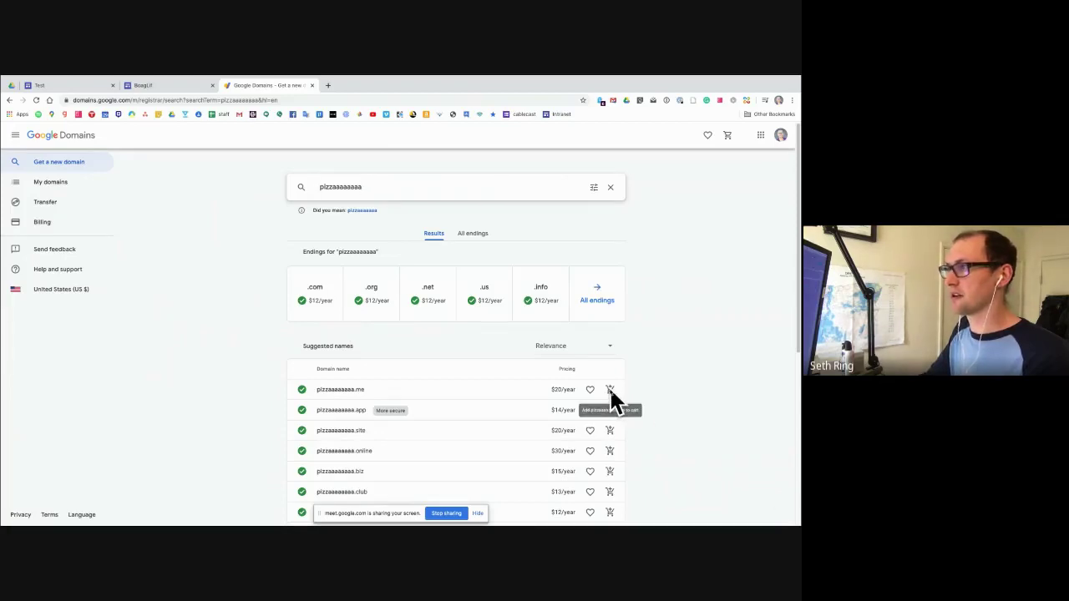
scroll(609, 386, down, 2)
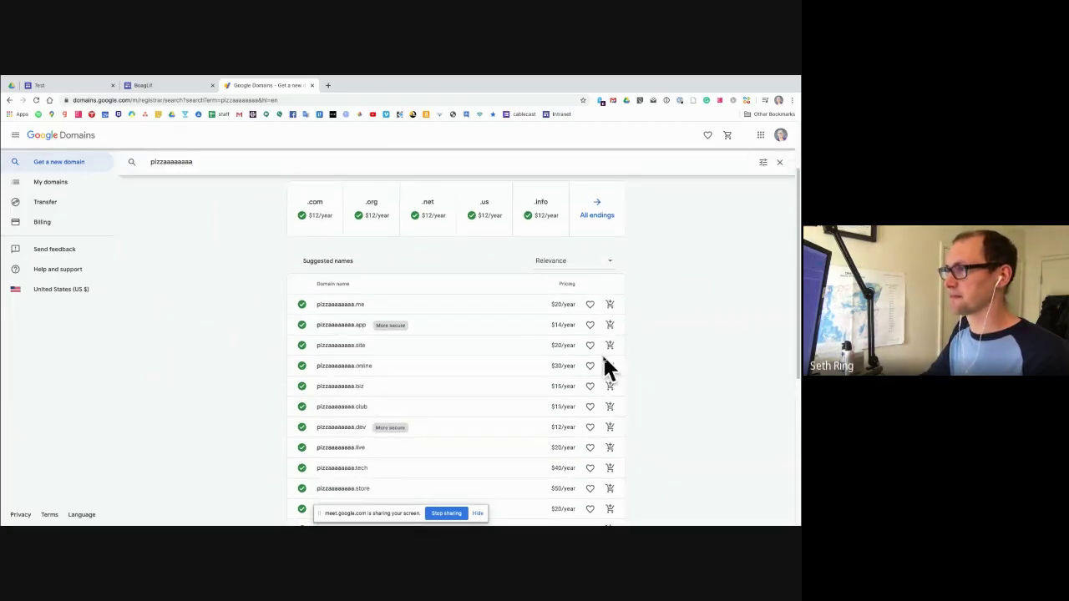
scroll(605, 369, down, 2)
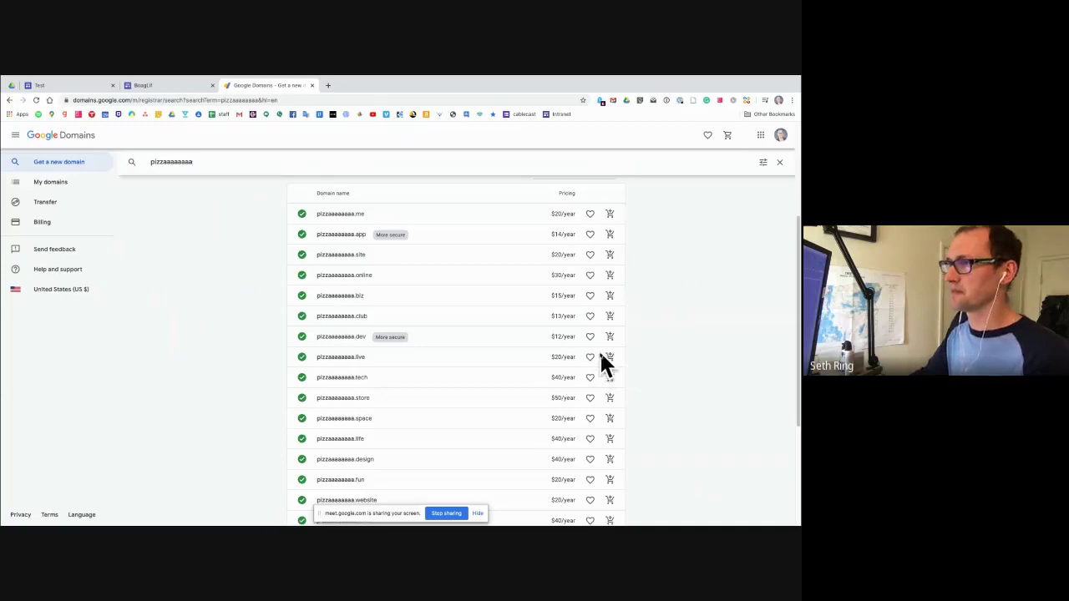
scroll(600, 353, up, 4)
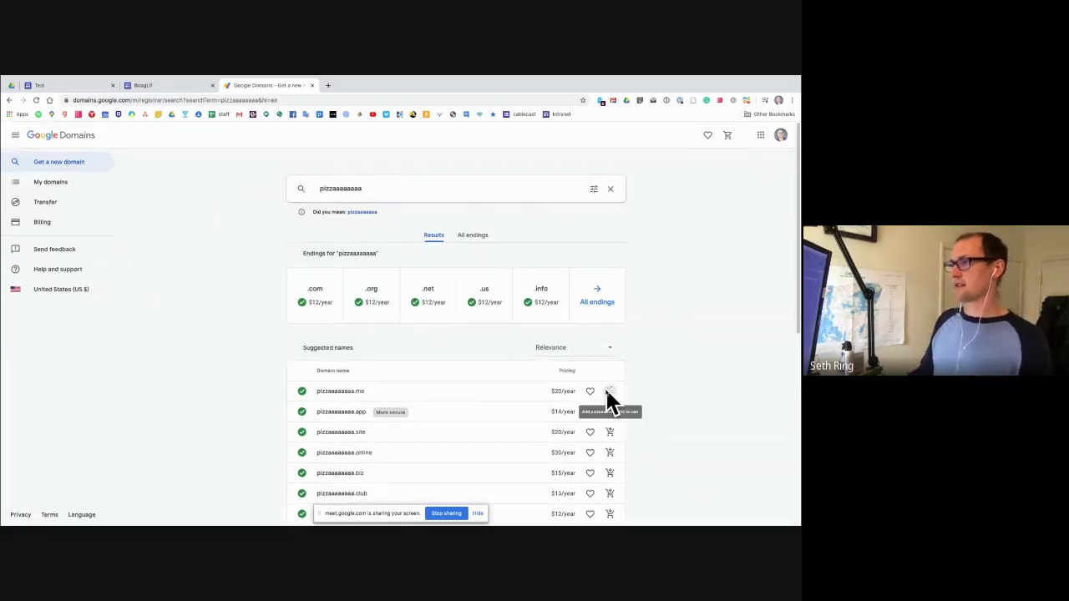
click(609, 392)
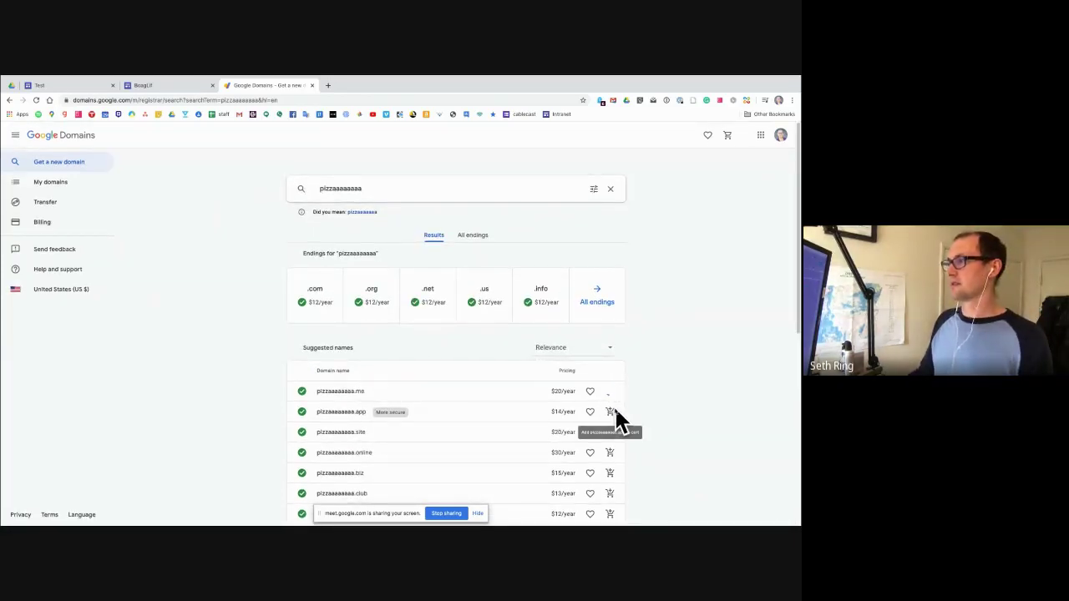
click(729, 138)
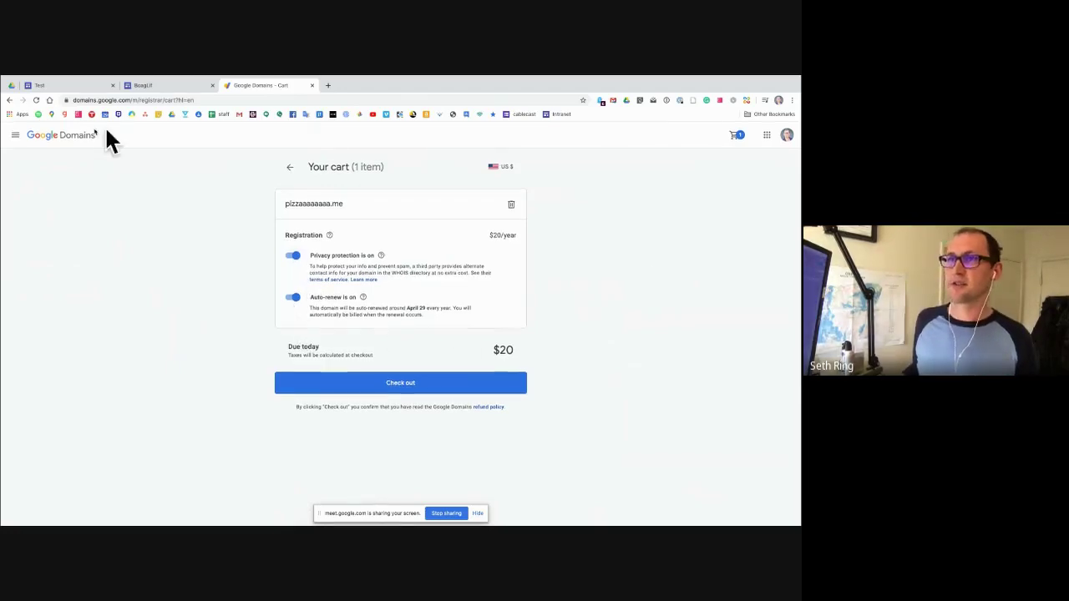
View the domain transfer page and the current account's list of owned domains.
click(14, 136)
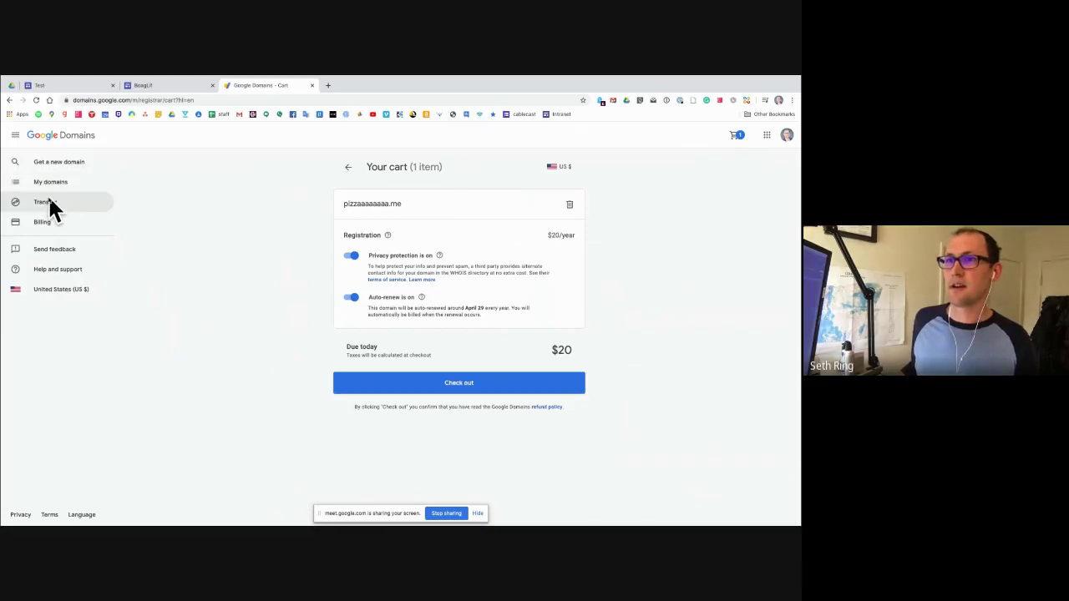
click(47, 201)
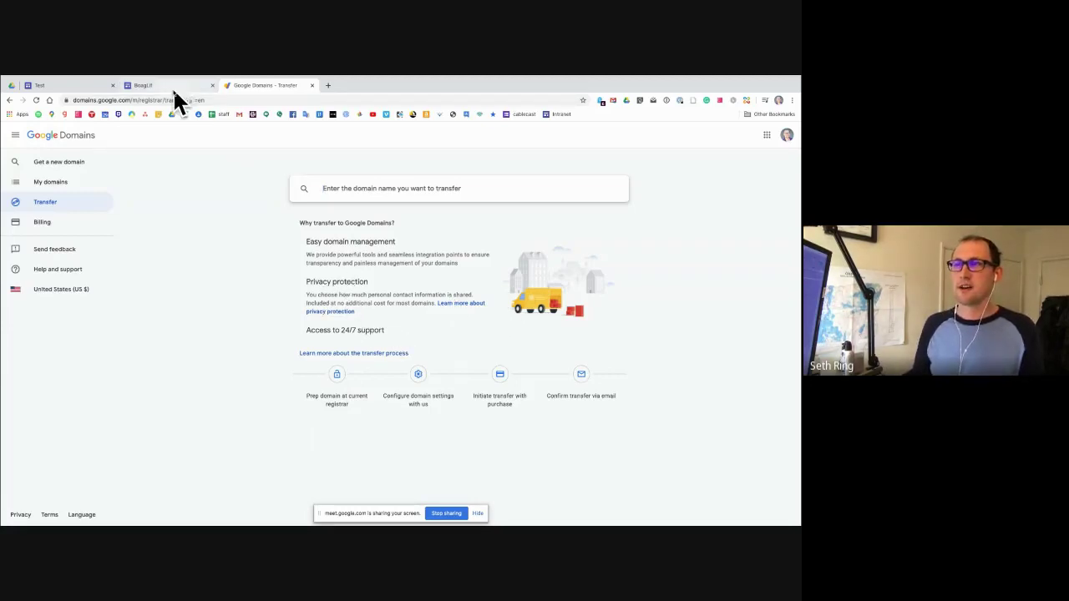
click(94, 180)
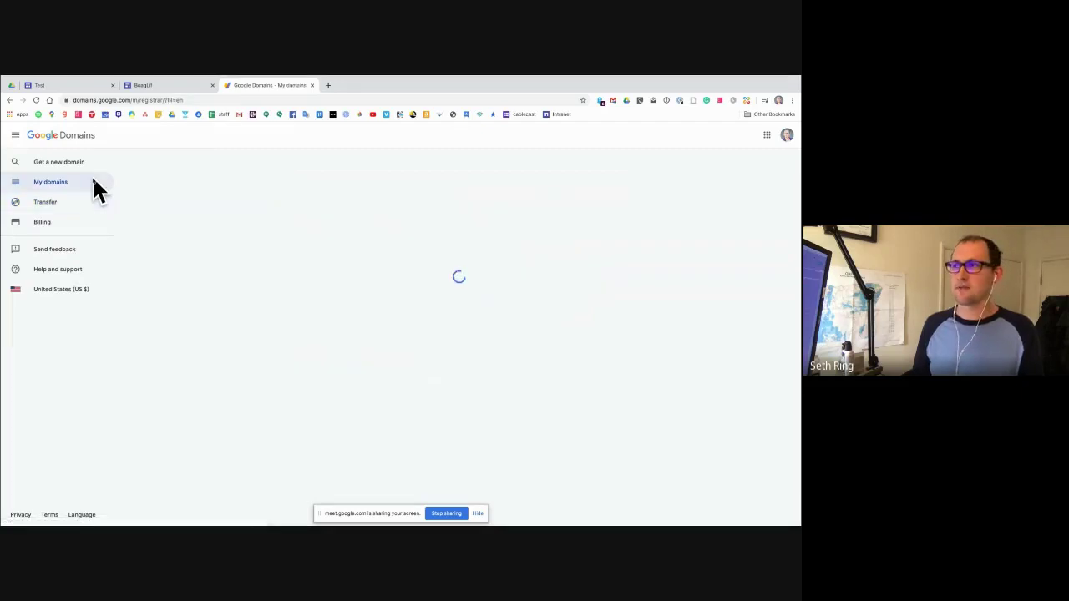
Switch Google Domains to the other signed-in personal account and show that account's owned domains.
click(148, 99)
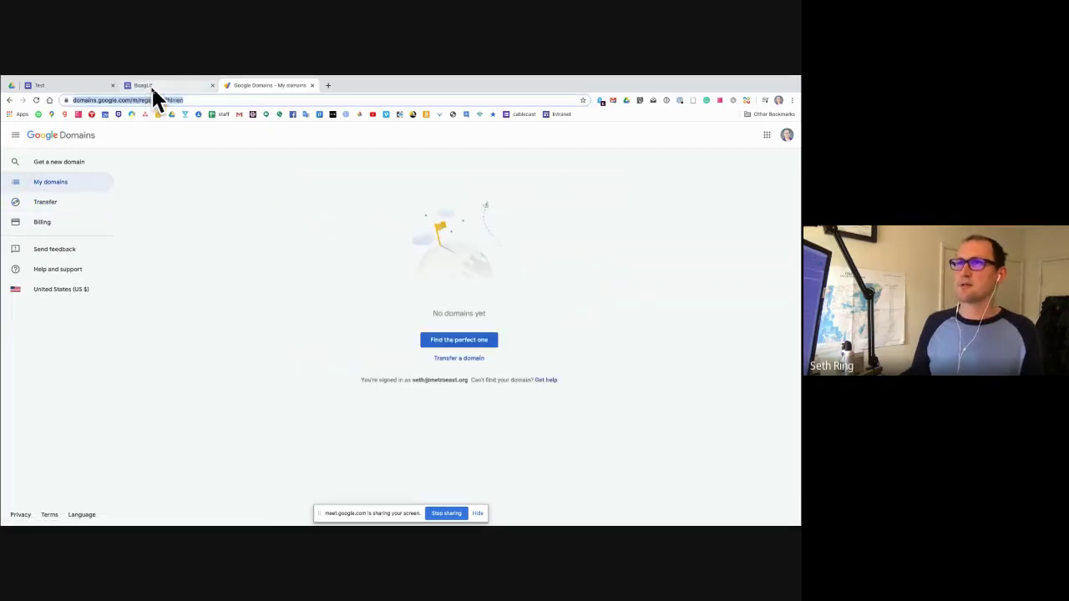
click(152, 86)
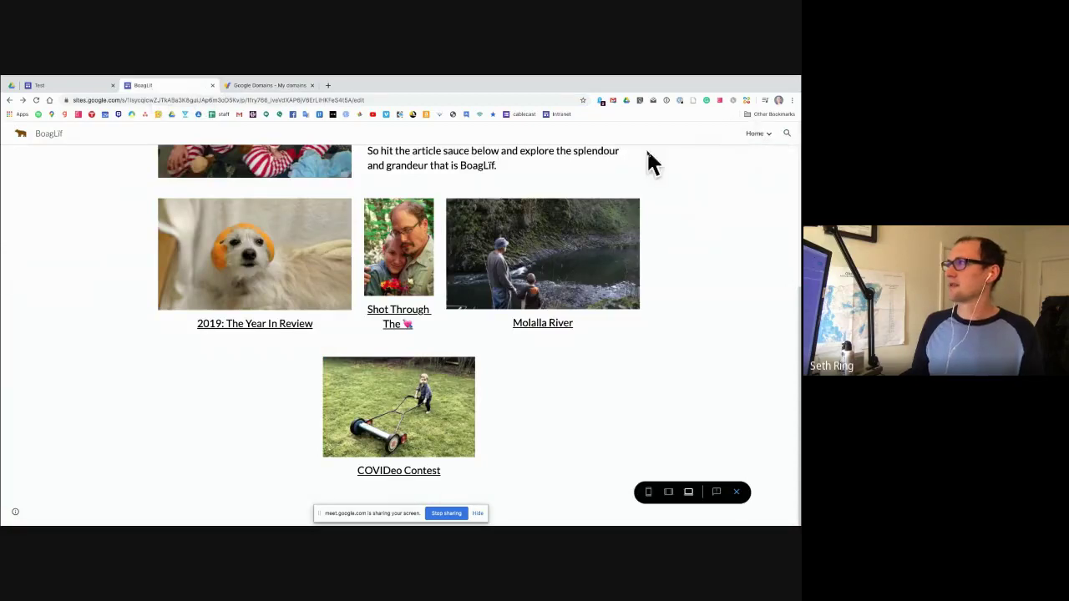
click(242, 85)
click(786, 133)
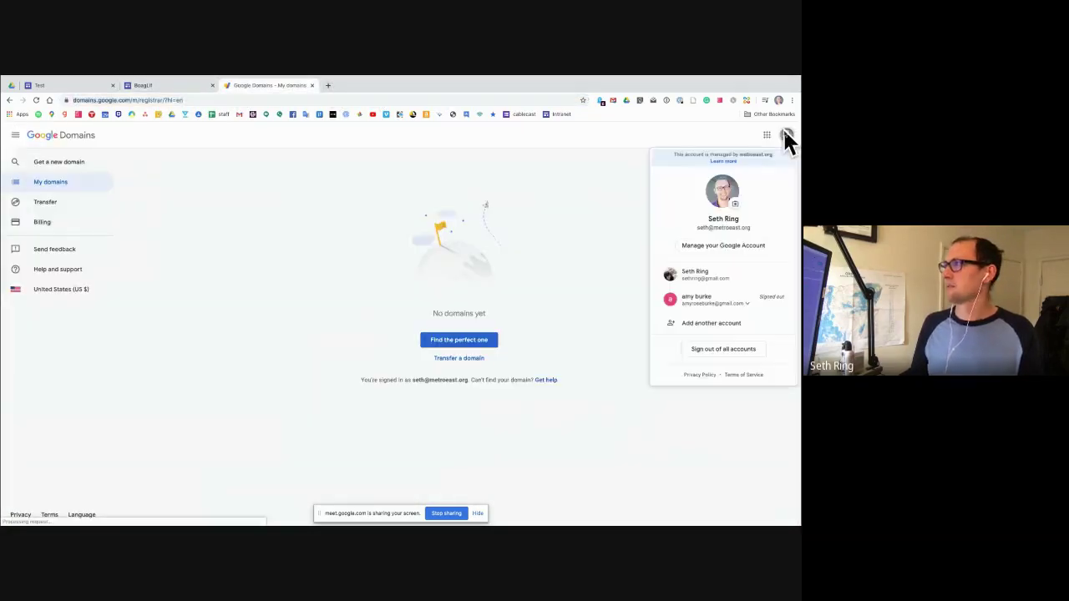
click(722, 273)
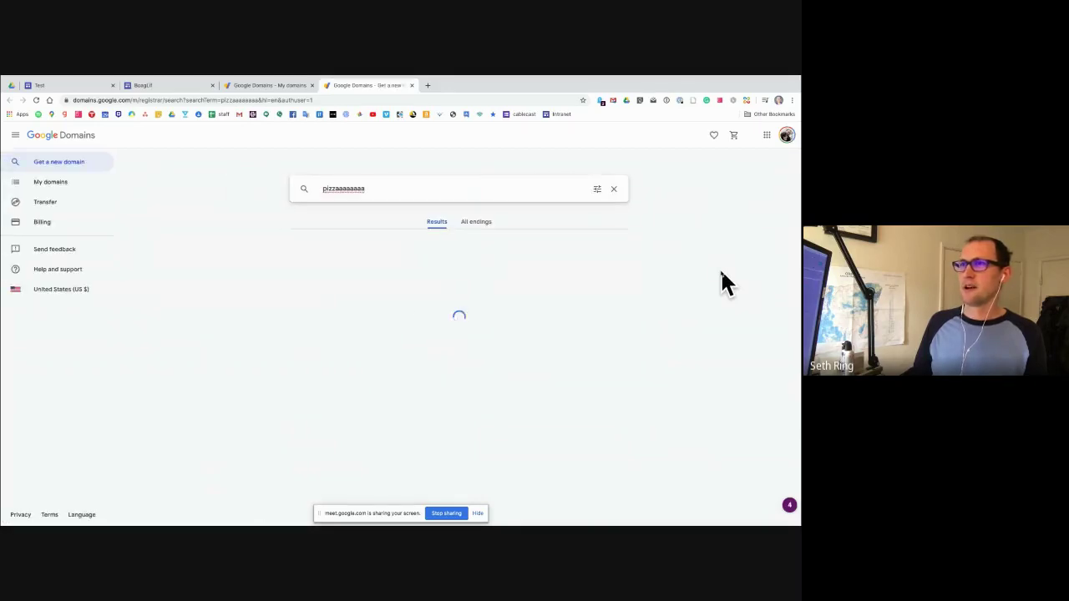
click(44, 182)
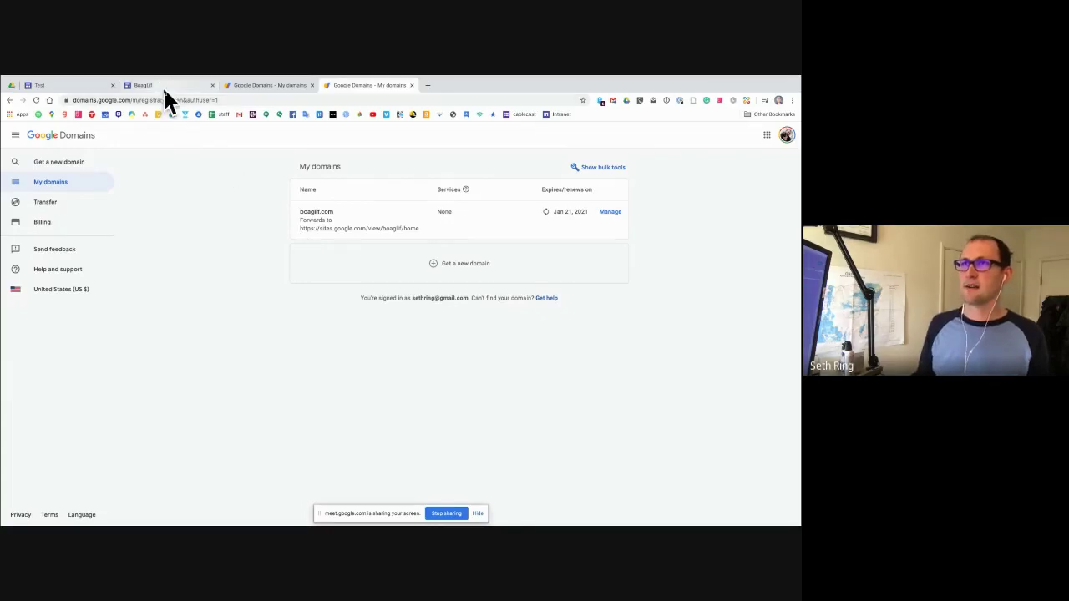
Return to the Test site and try to open it with the other signed-in personal account.
click(92, 84)
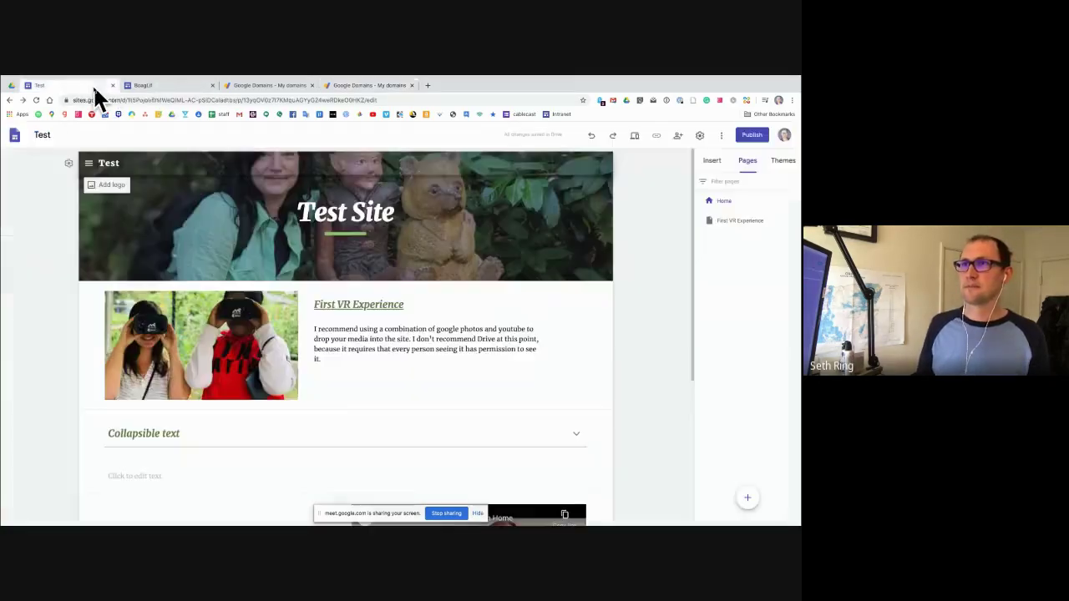
click(146, 84)
mouse_move(766, 135)
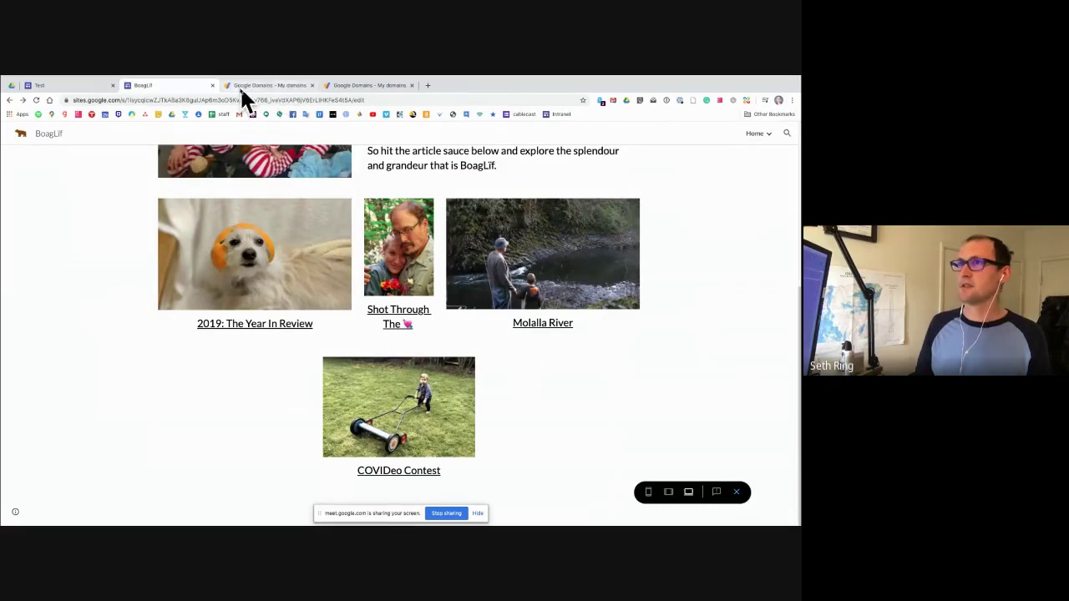
click(69, 84)
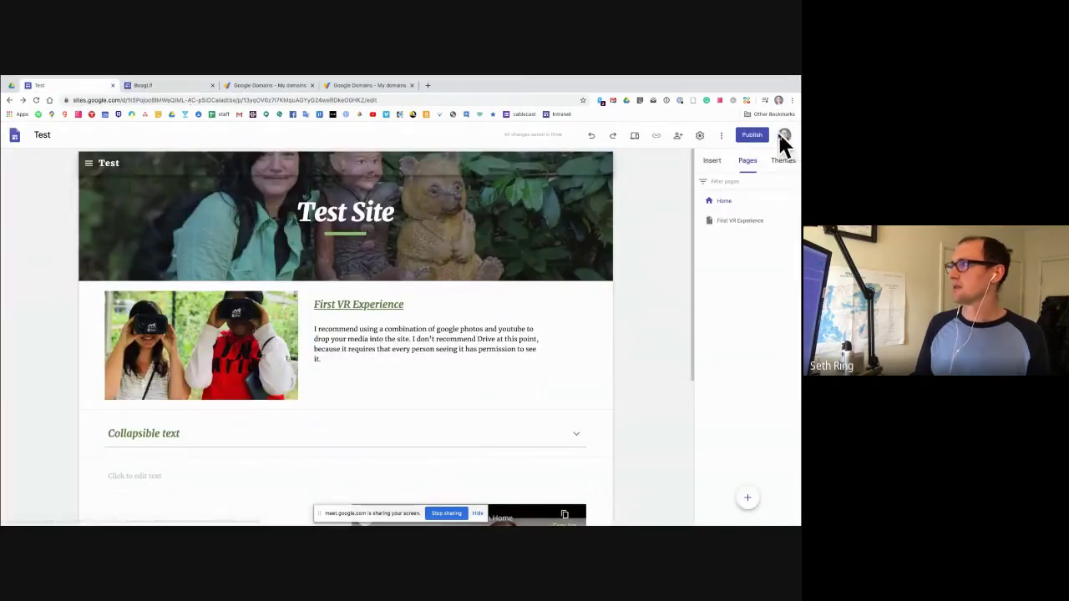
click(785, 136)
click(710, 280)
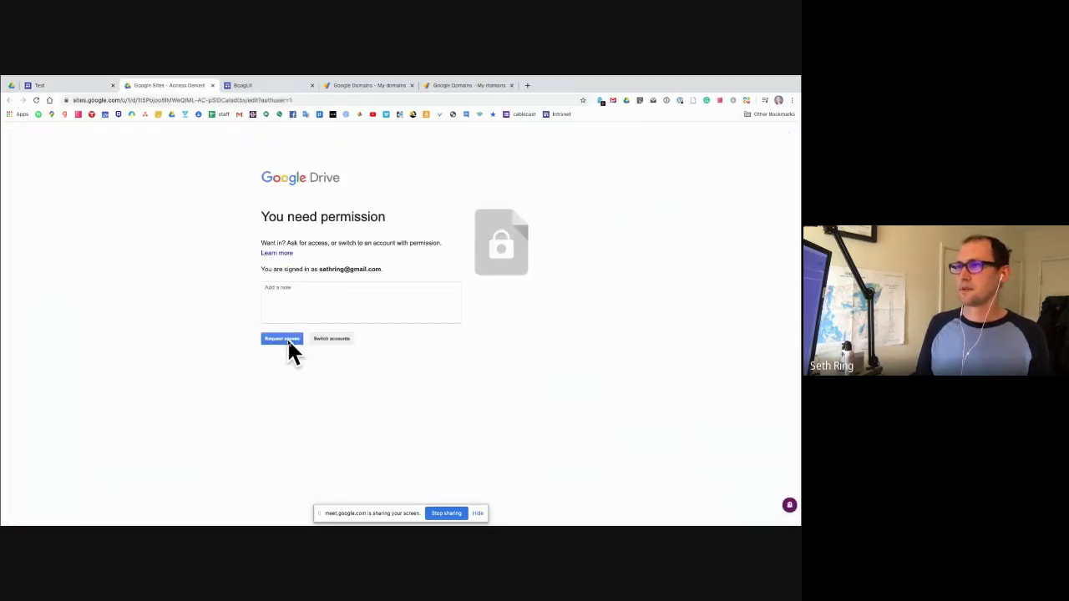
Switch the permission page back to the original account and close the duplicate Test site tab.
click(320, 339)
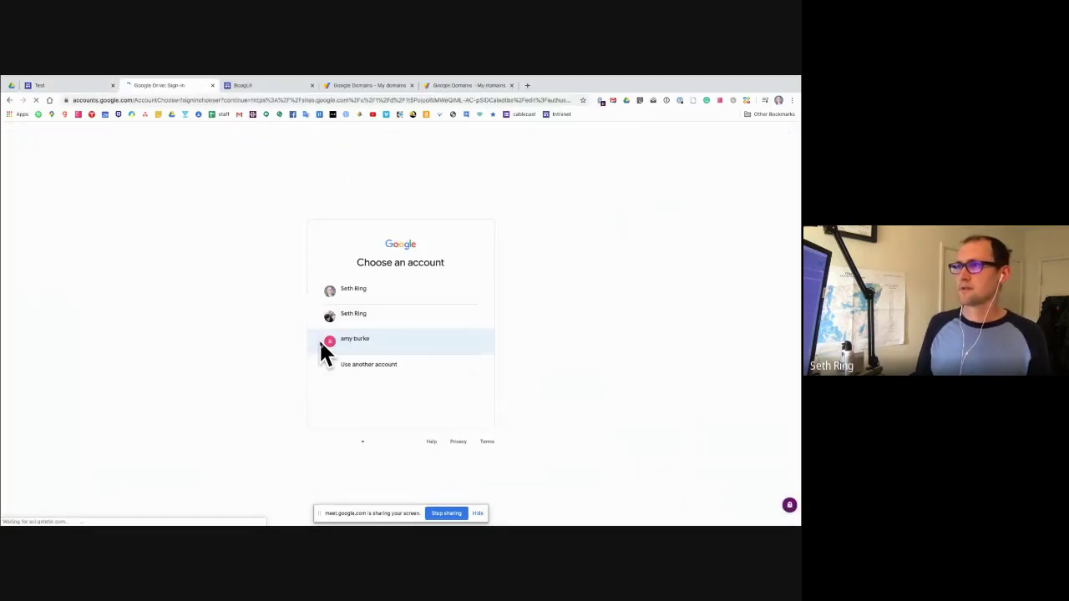
click(382, 289)
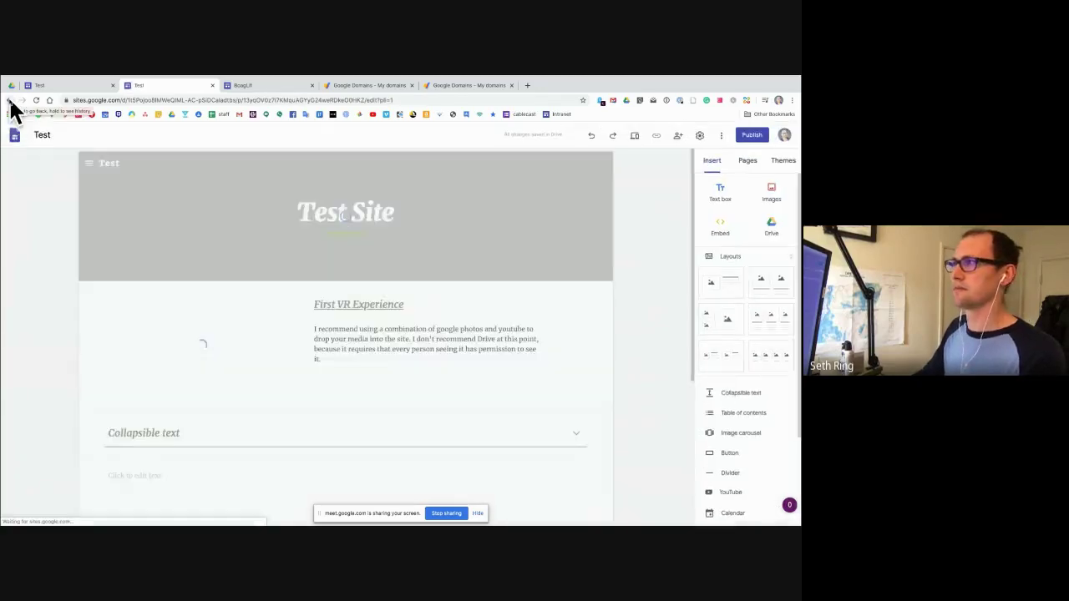
click(11, 102)
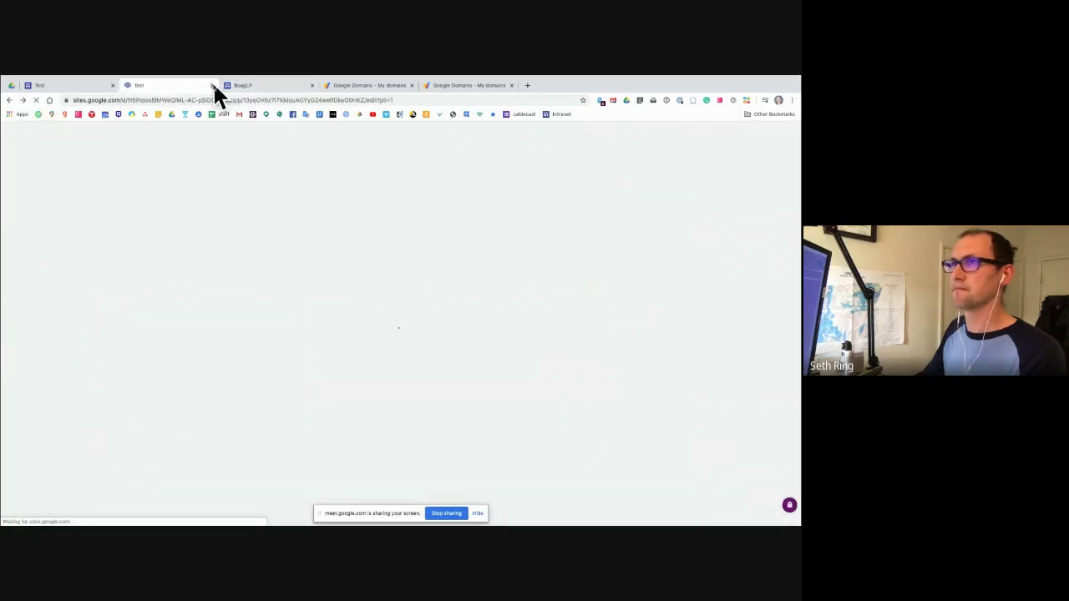
click(212, 86)
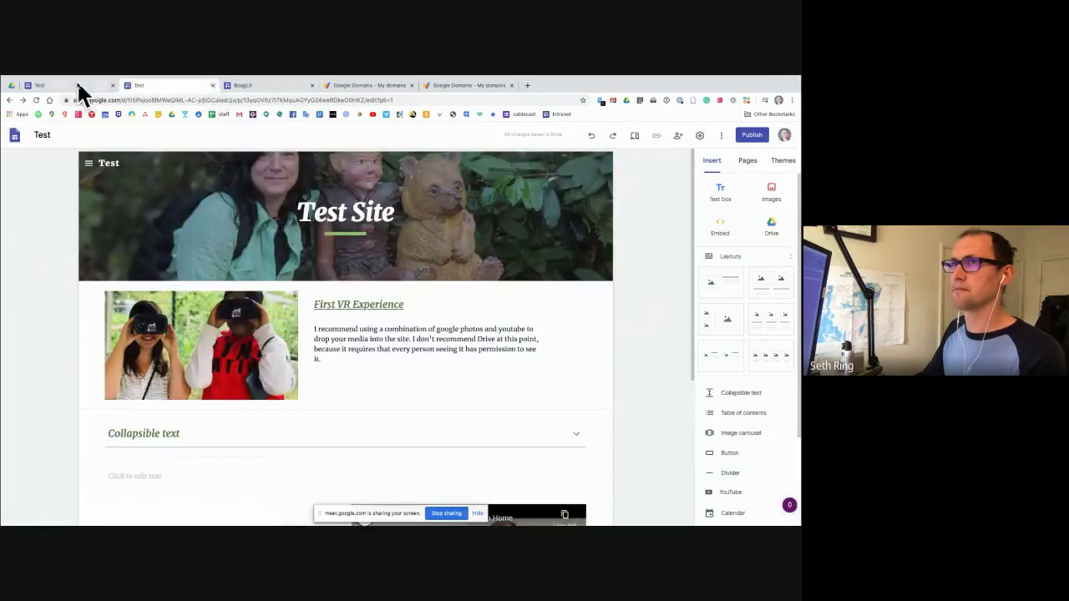
Try to open the Test site under the other signed-in account and switch accounts from the permission page.
click(785, 136)
click(715, 278)
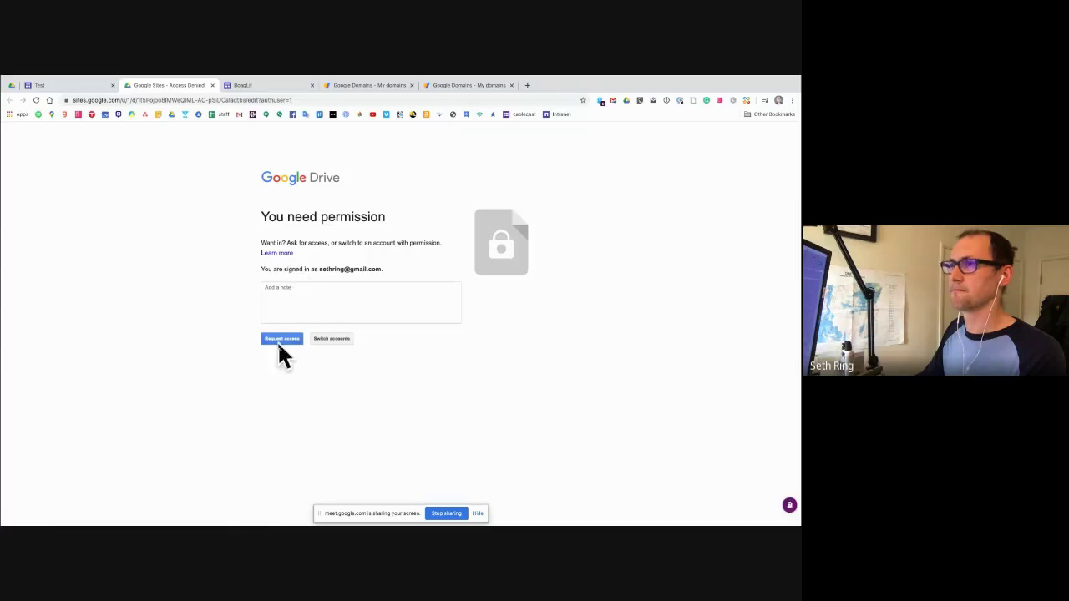
click(325, 343)
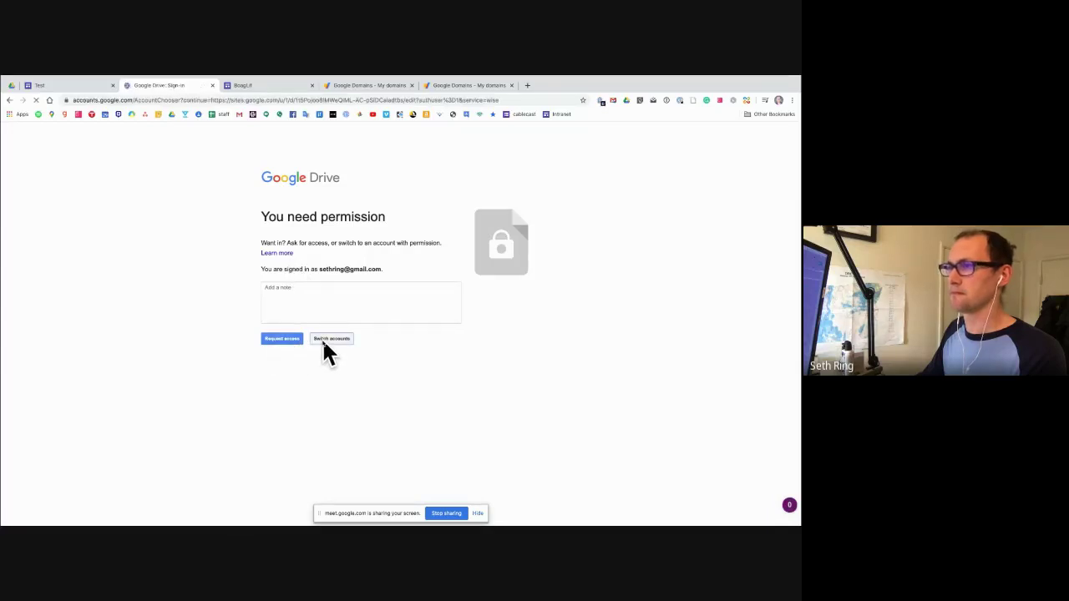
click(363, 313)
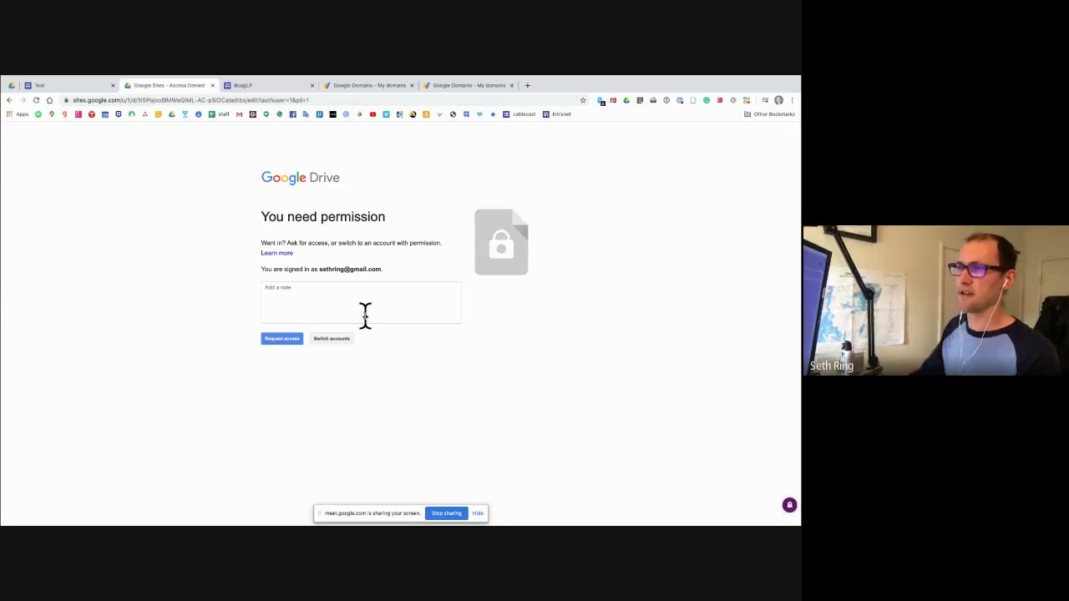
click(340, 338)
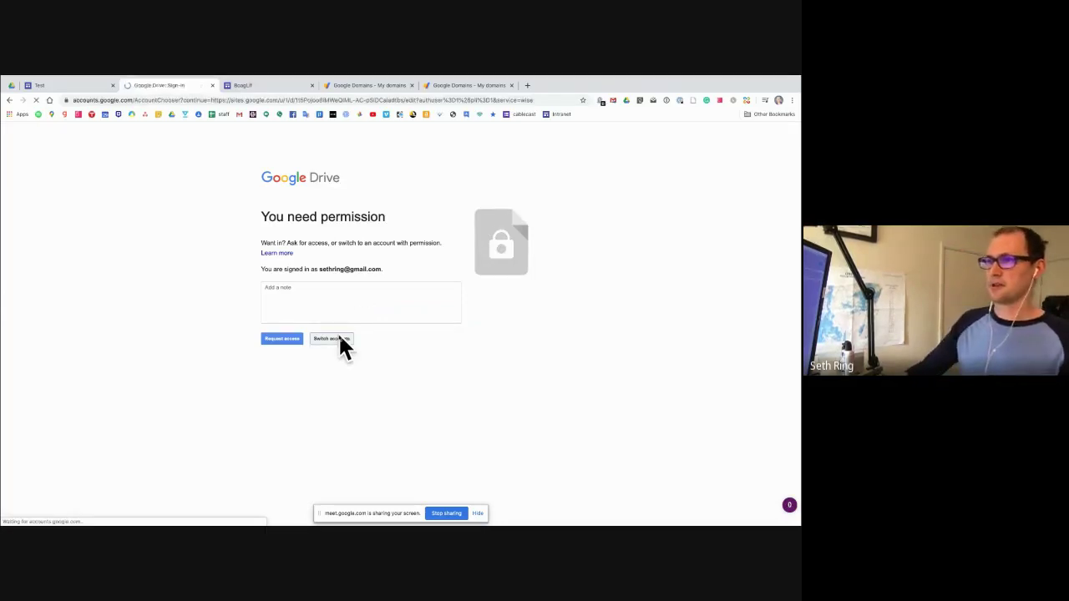
click(378, 309)
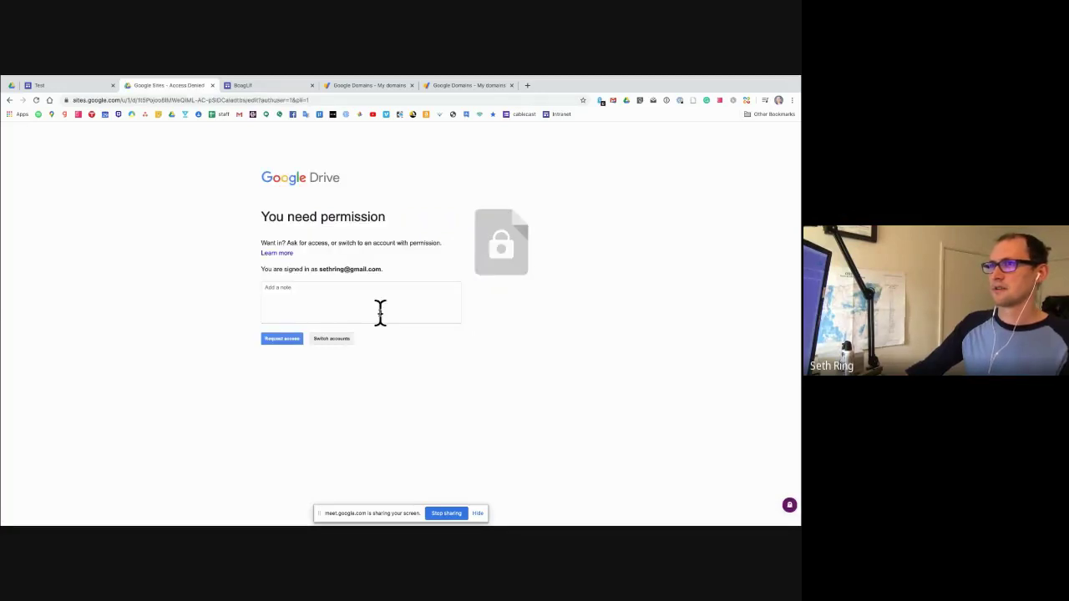
Return to the Test site and view its navigation settings.
click(56, 84)
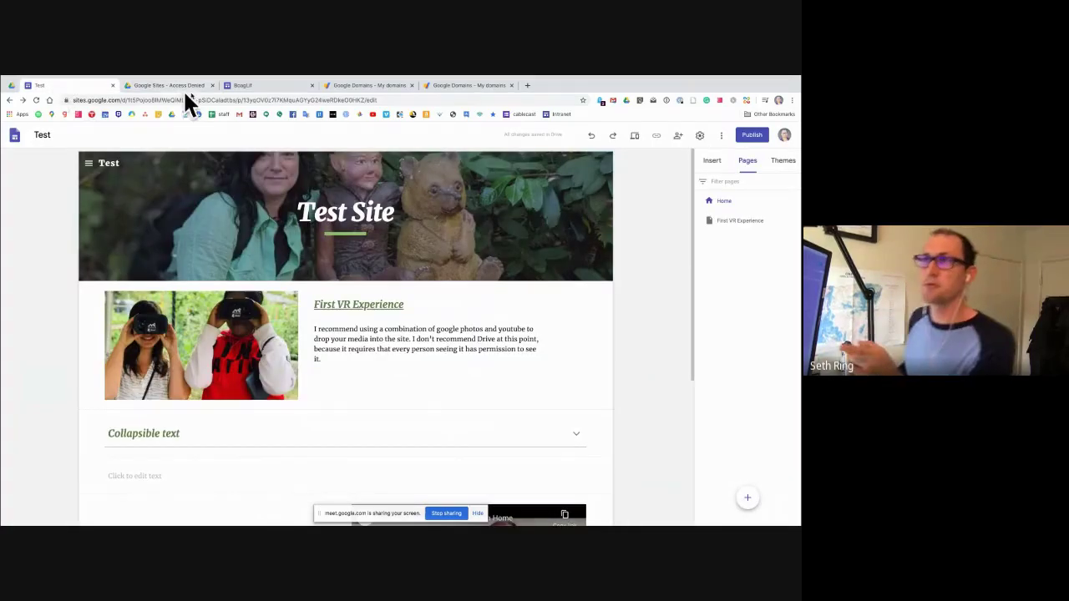
click(265, 87)
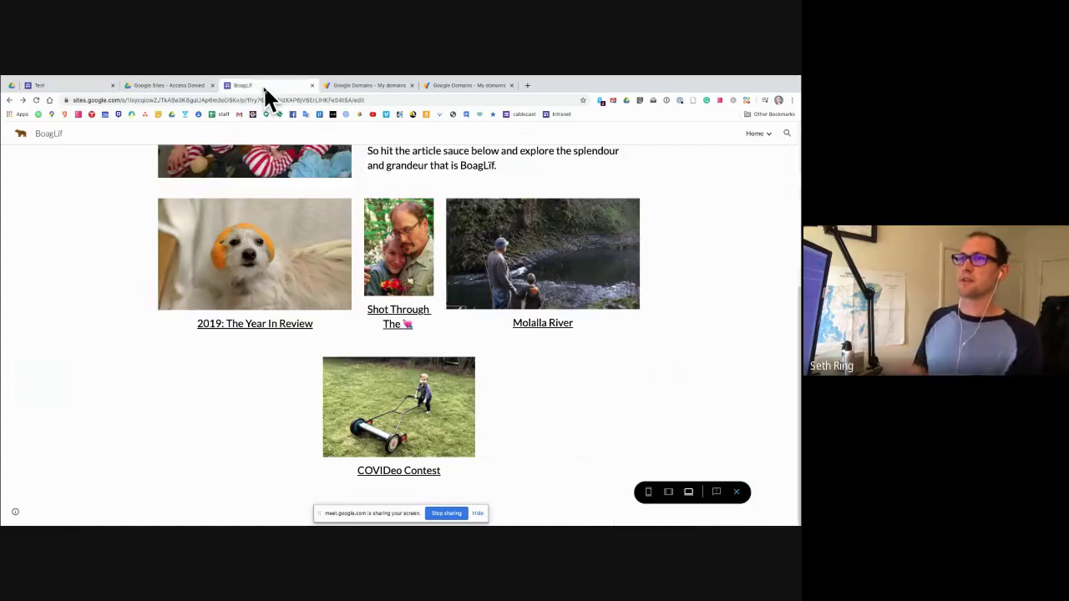
click(56, 86)
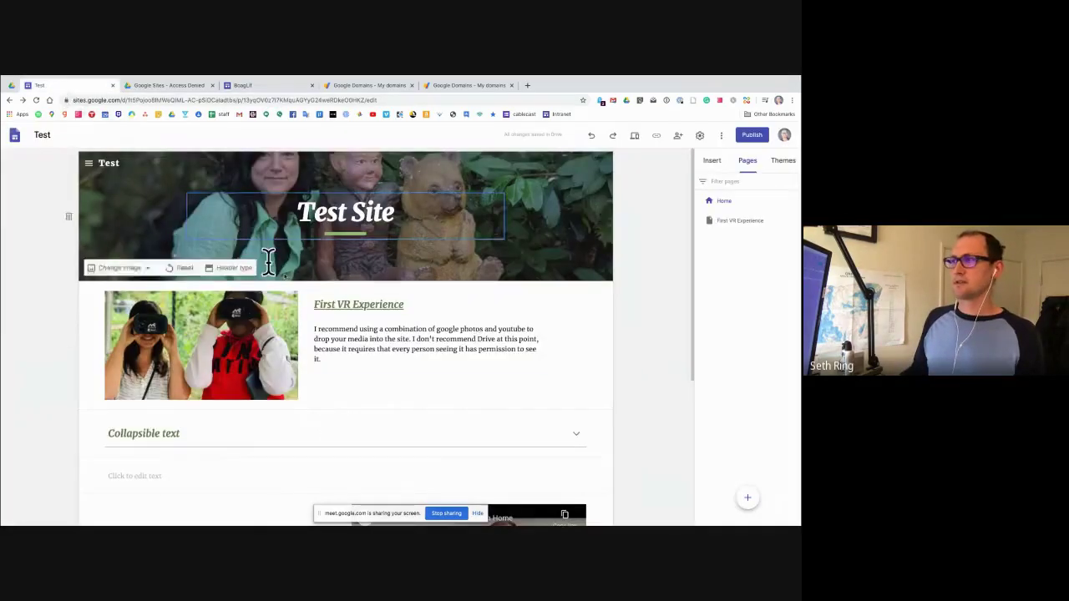
click(700, 135)
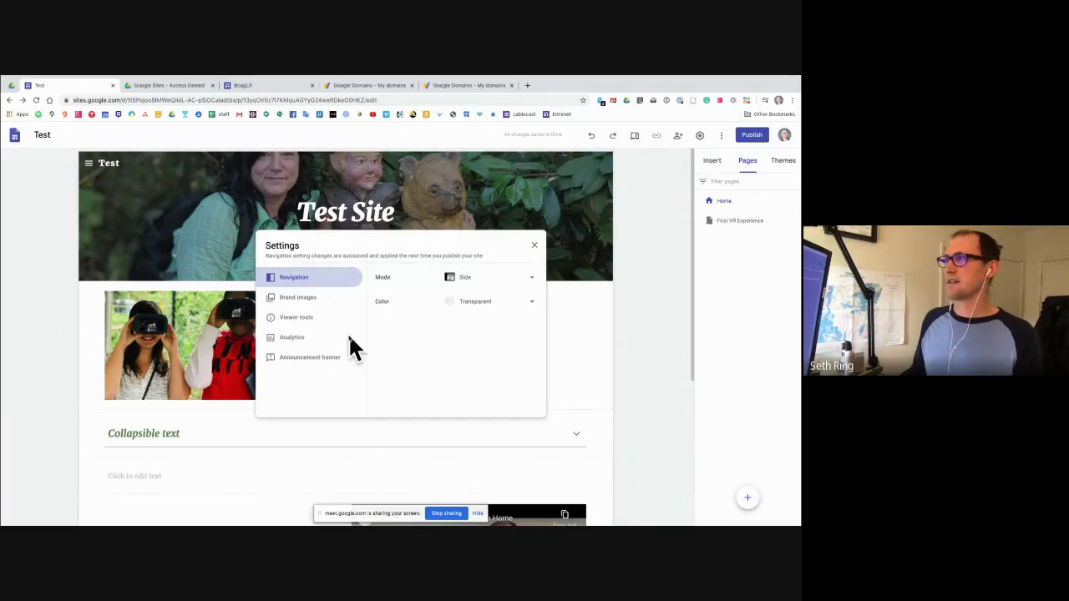
Close the BoagLïf site preview and the Test site's permission page.
click(242, 86)
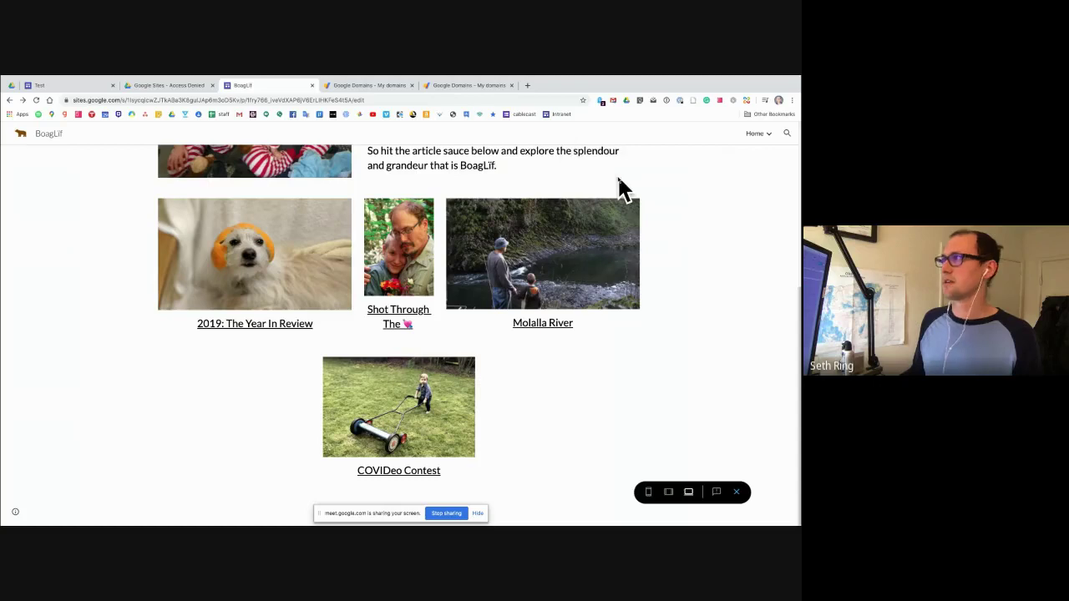
scroll(652, 171, up, 5)
click(311, 86)
click(176, 85)
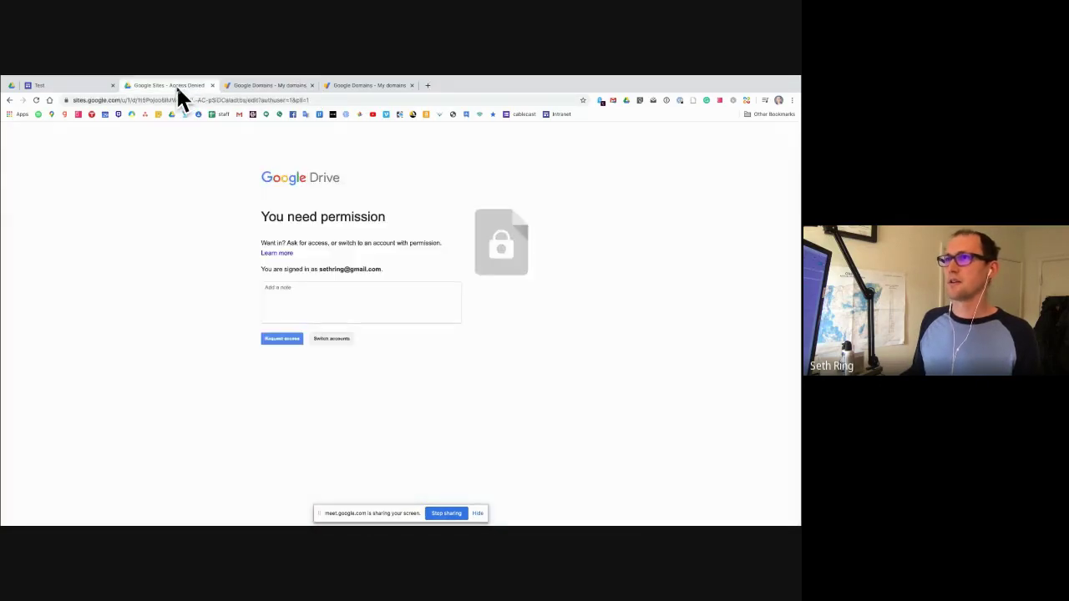
click(212, 85)
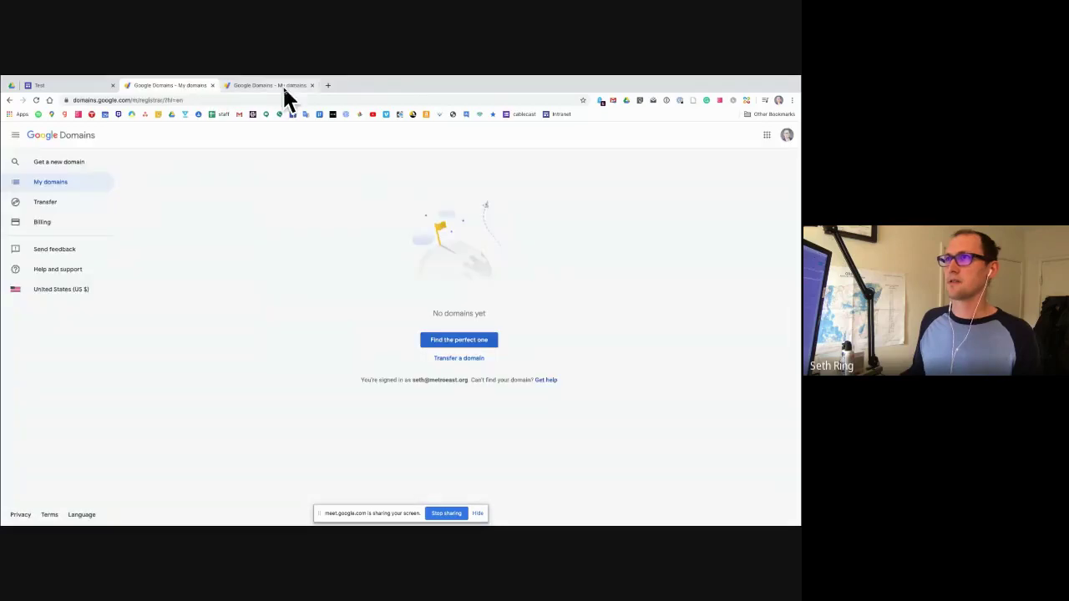
Open the BoagLïf site for editing from the other account and close the leftover blank tab.
click(328, 84)
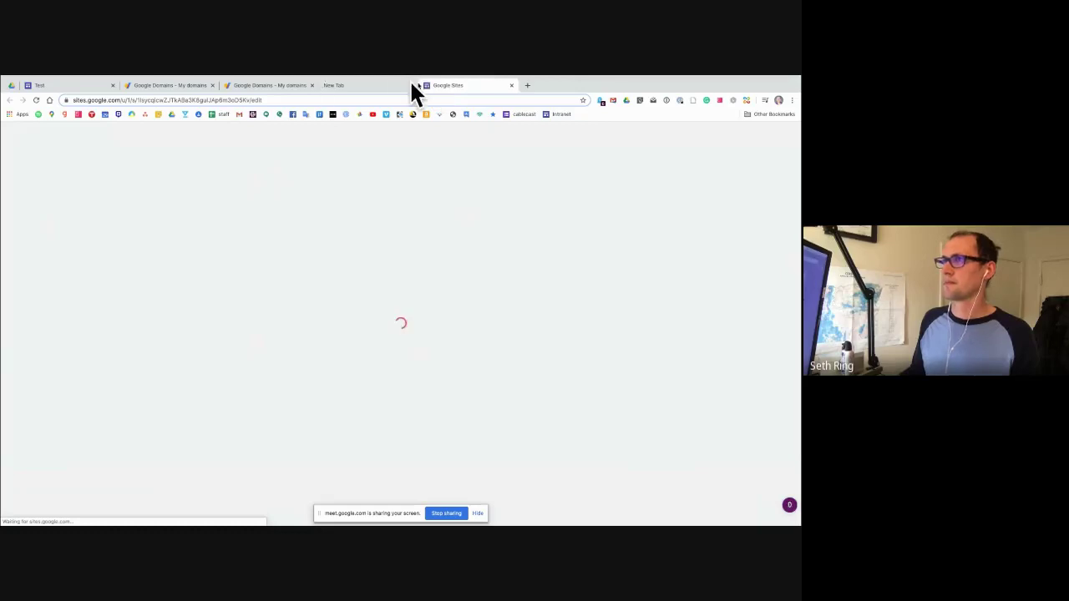
click(411, 86)
click(193, 84)
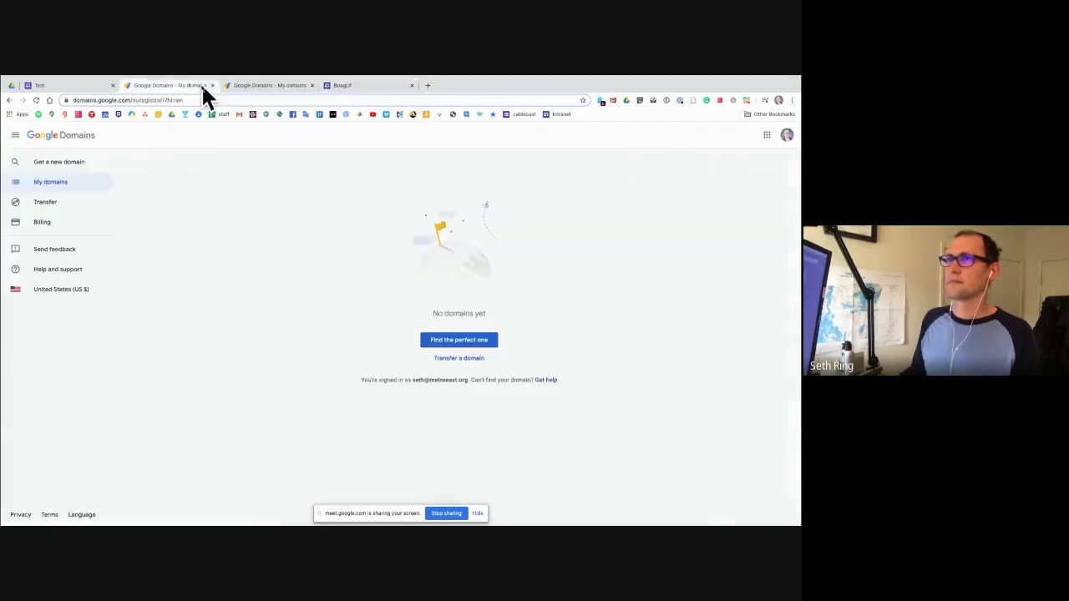
click(364, 87)
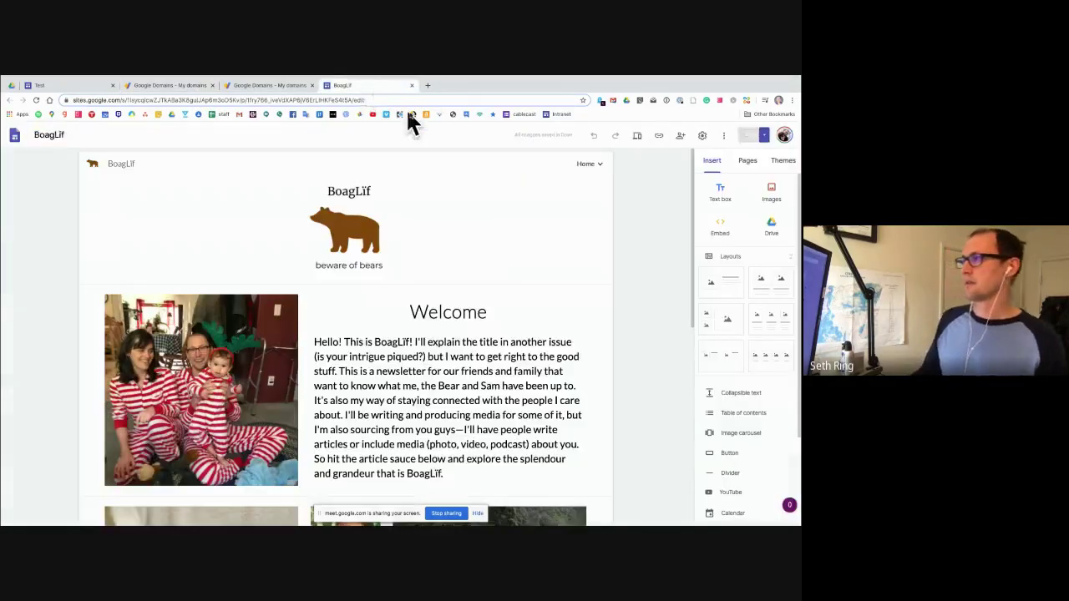
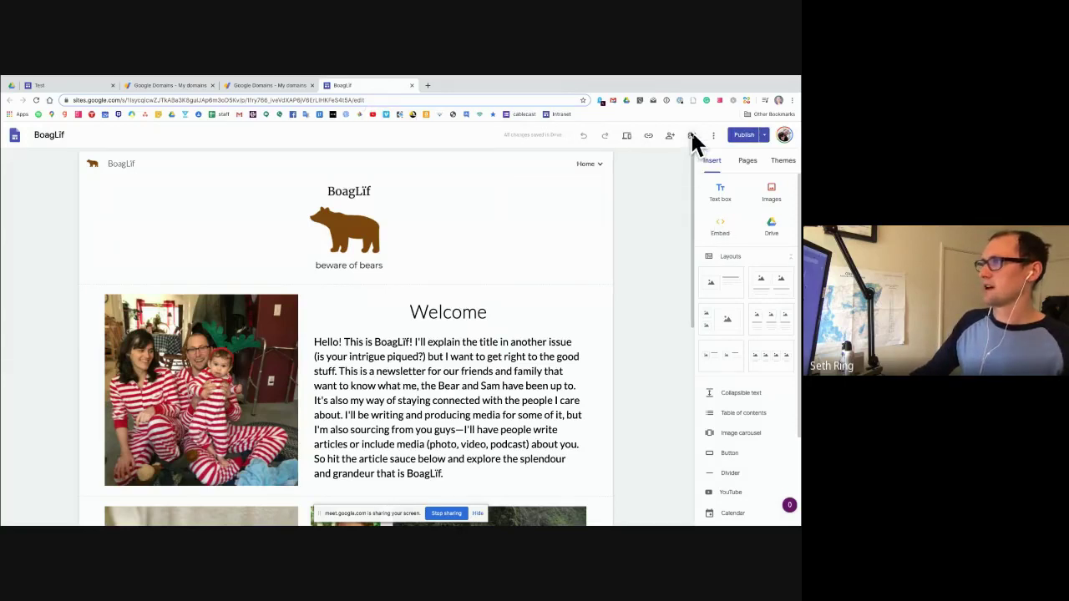
click(691, 134)
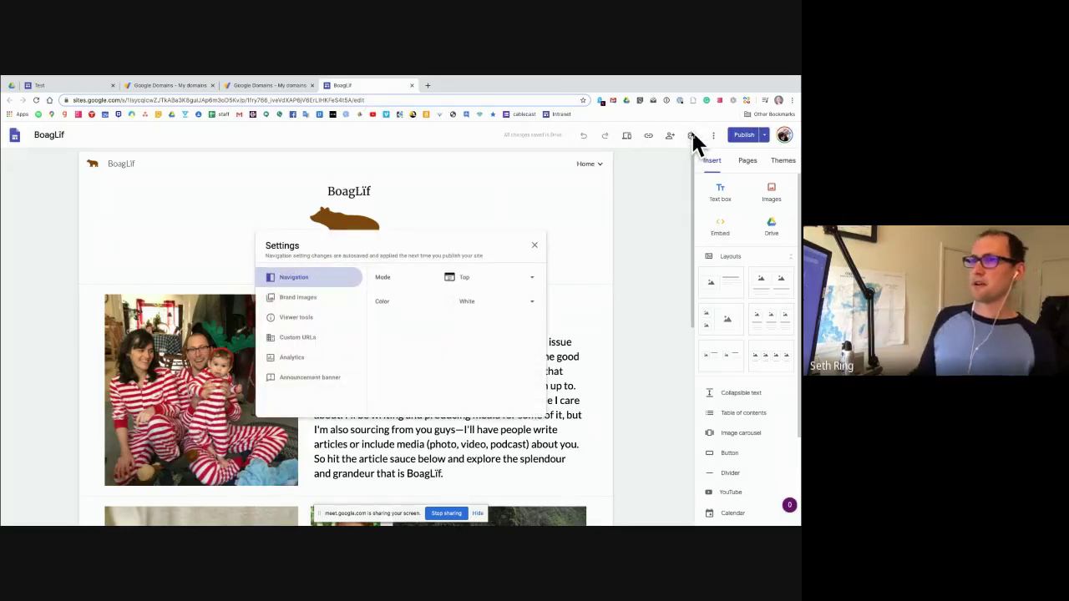
click(297, 337)
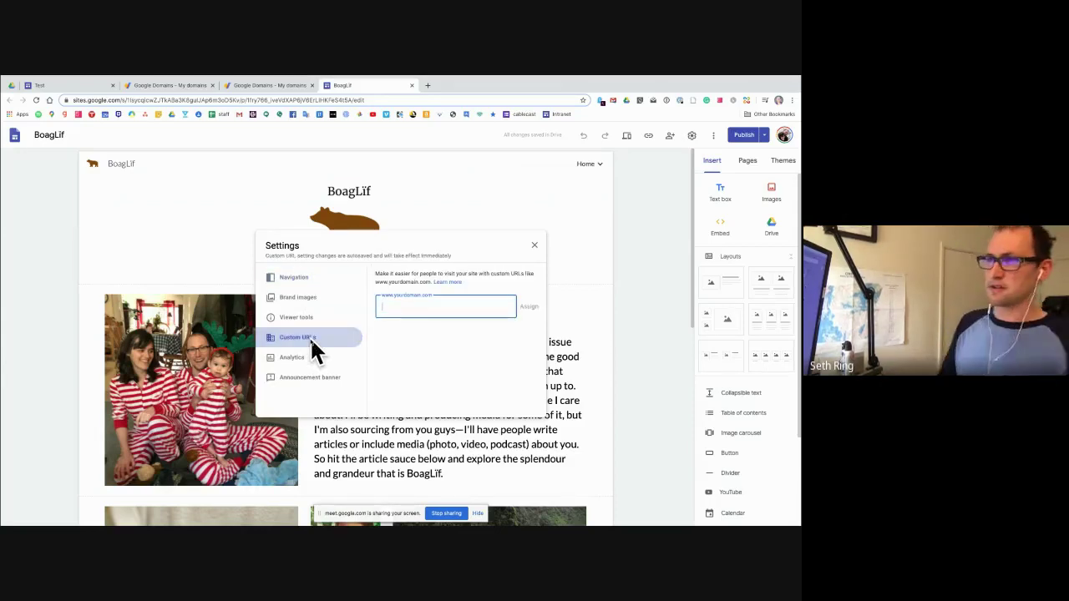
text(www.)
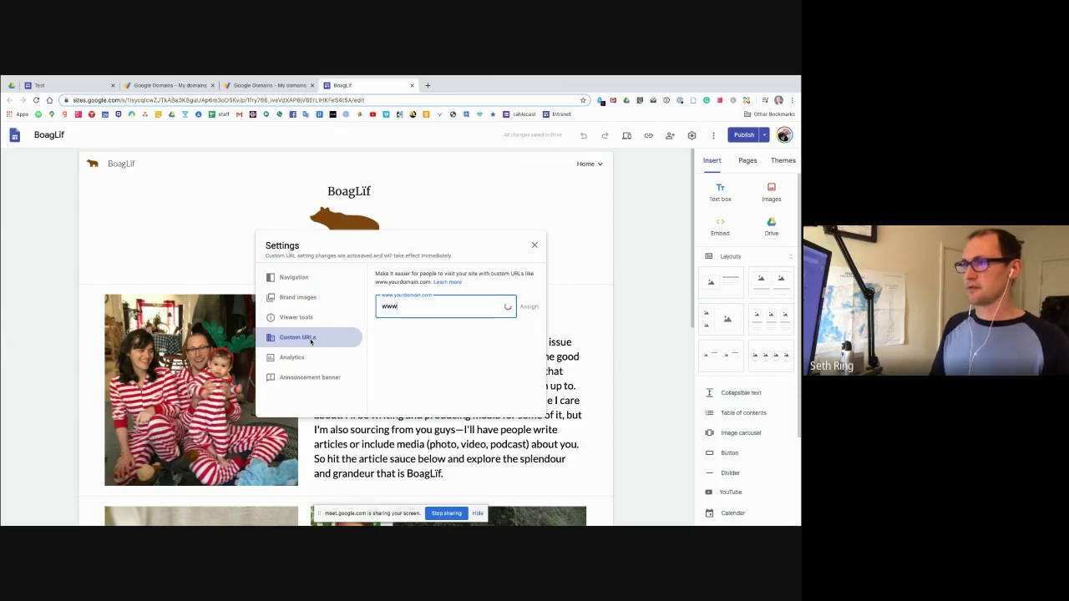
text(boagl)
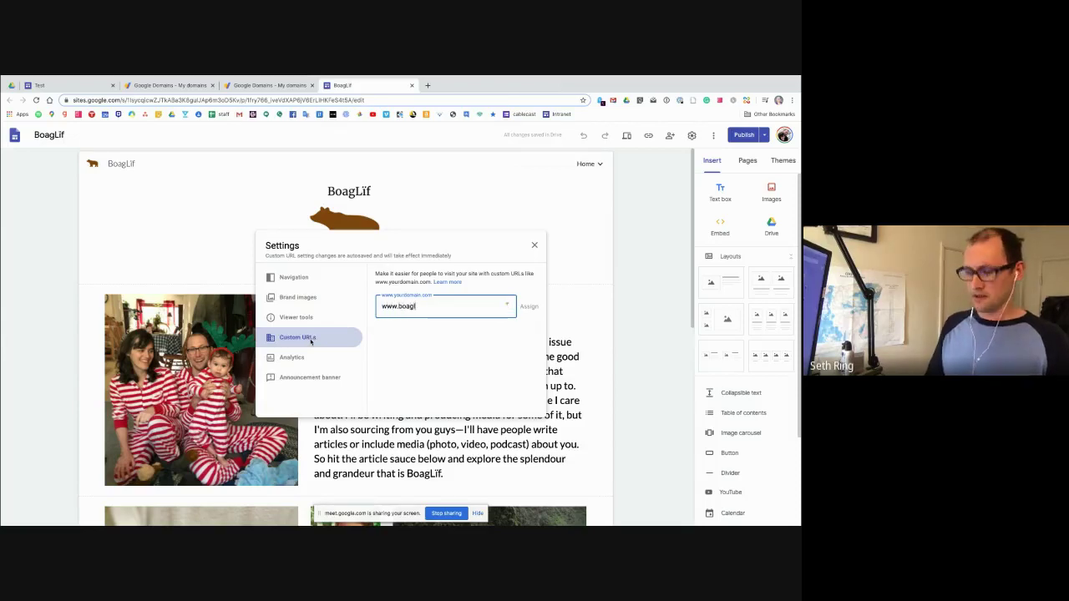
text(ïf)
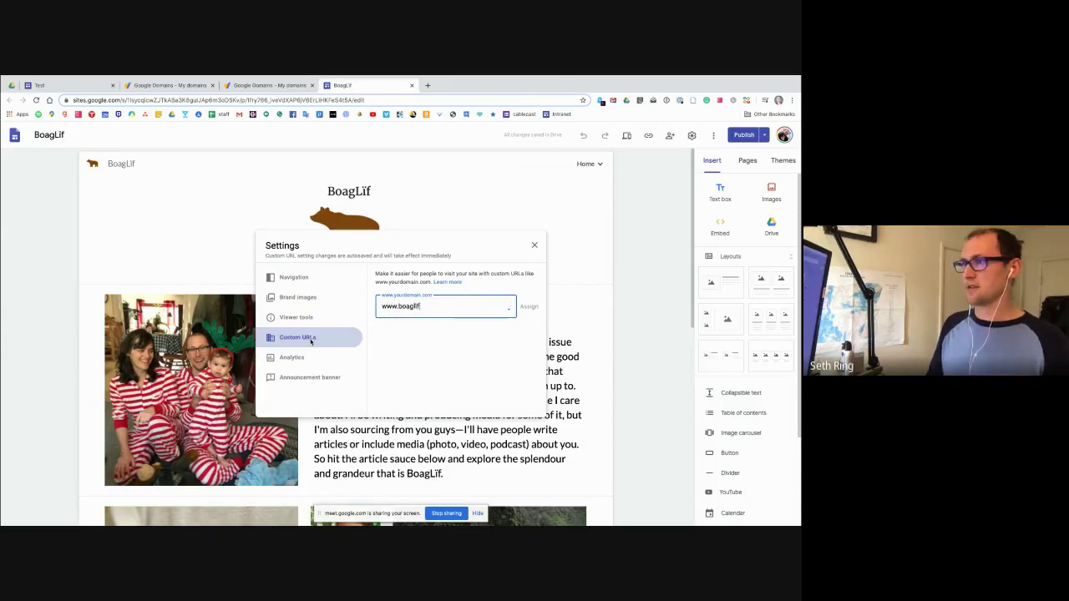
text(.com)
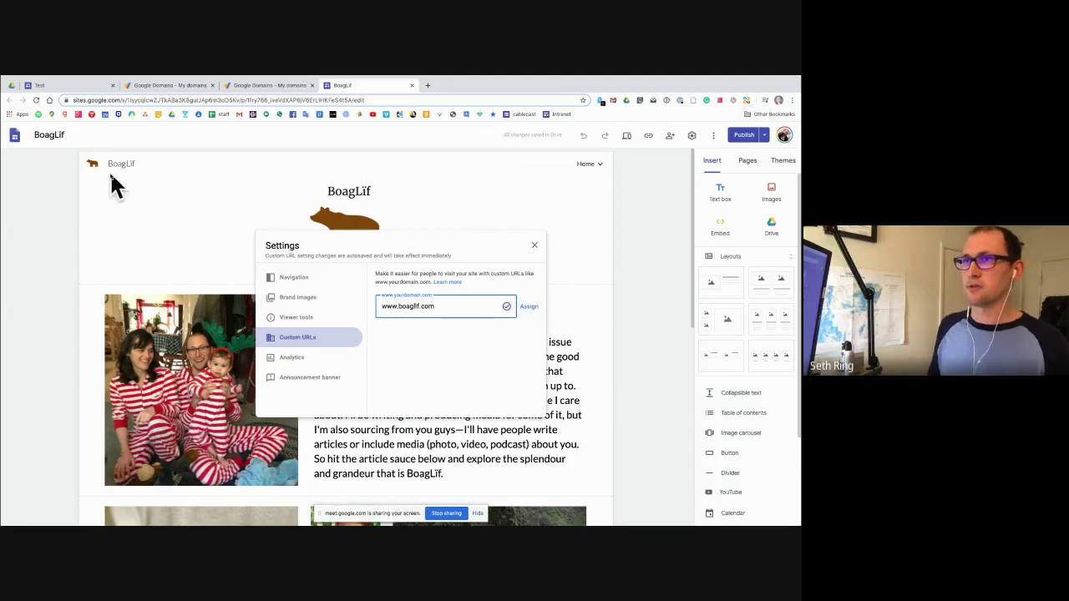
Check the boaglif.com entry in Google Domains, return to the BoagLïf site and close its settings without assigning the URL.
click(285, 85)
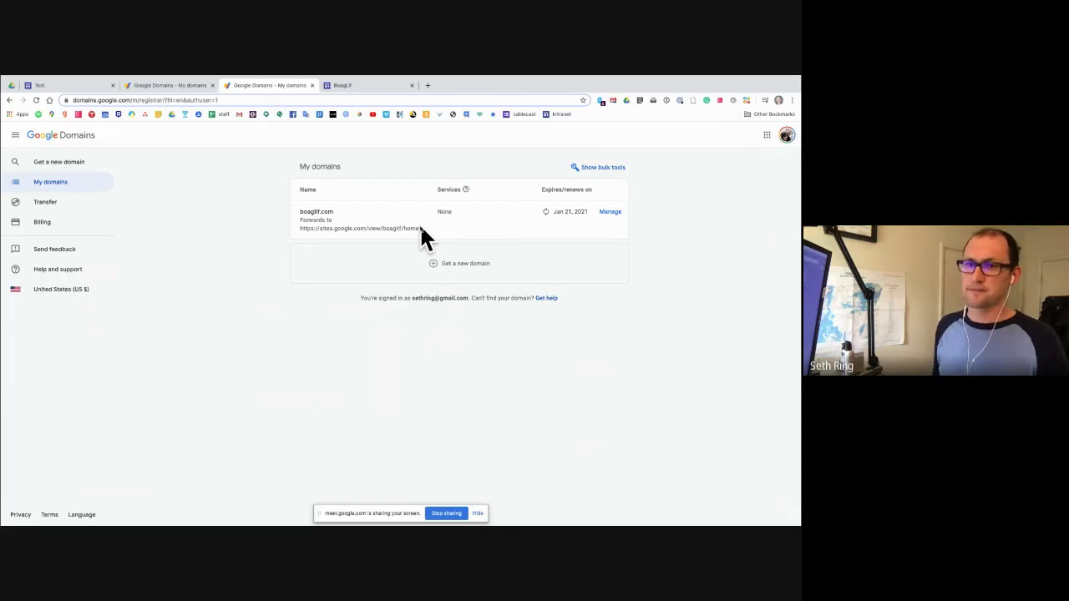
click(355, 85)
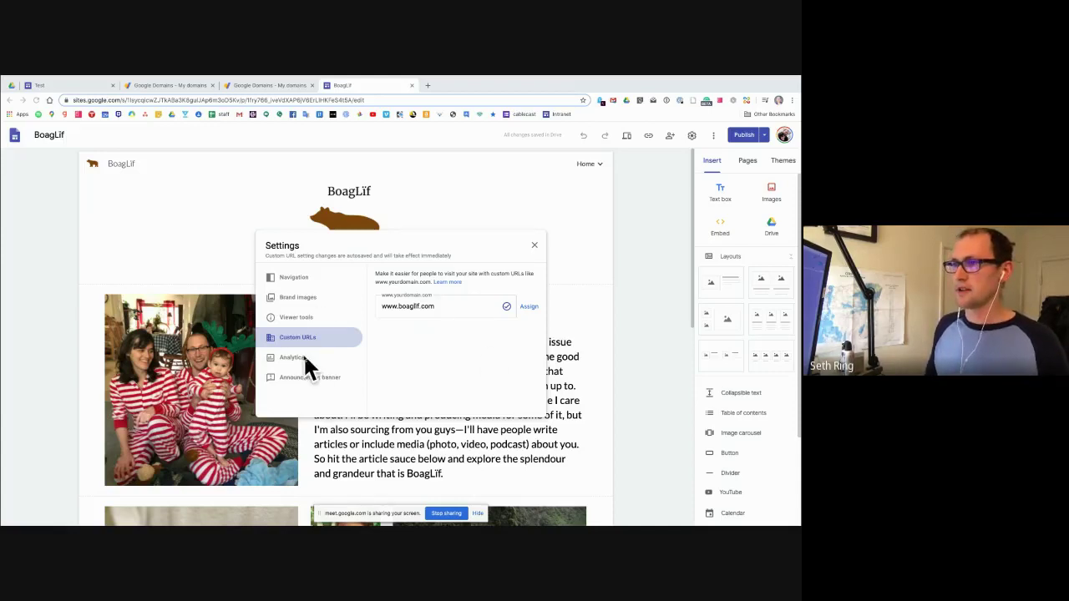
click(669, 210)
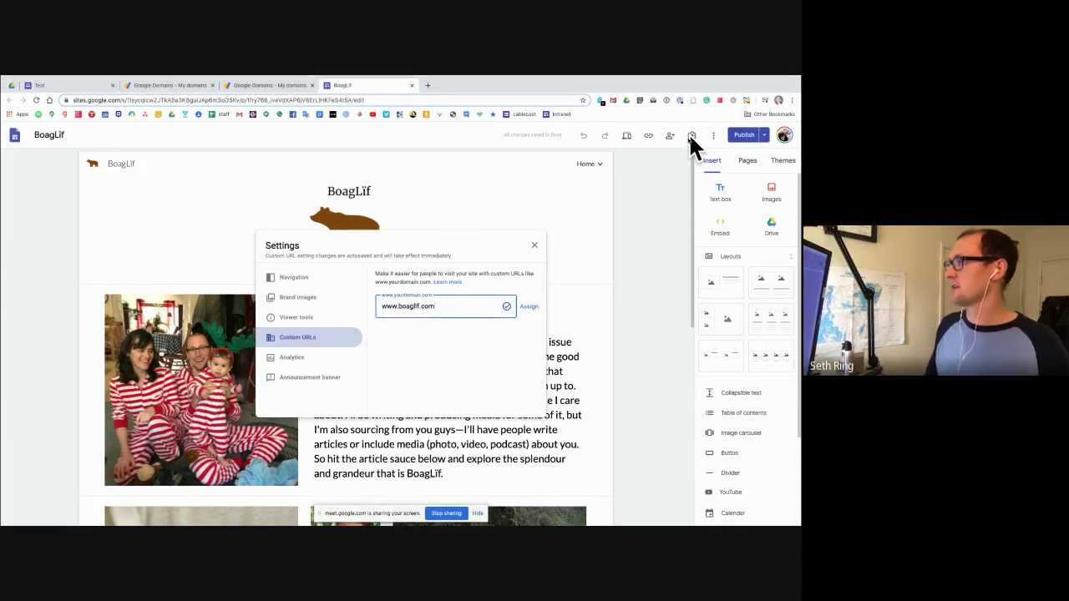
click(632, 250)
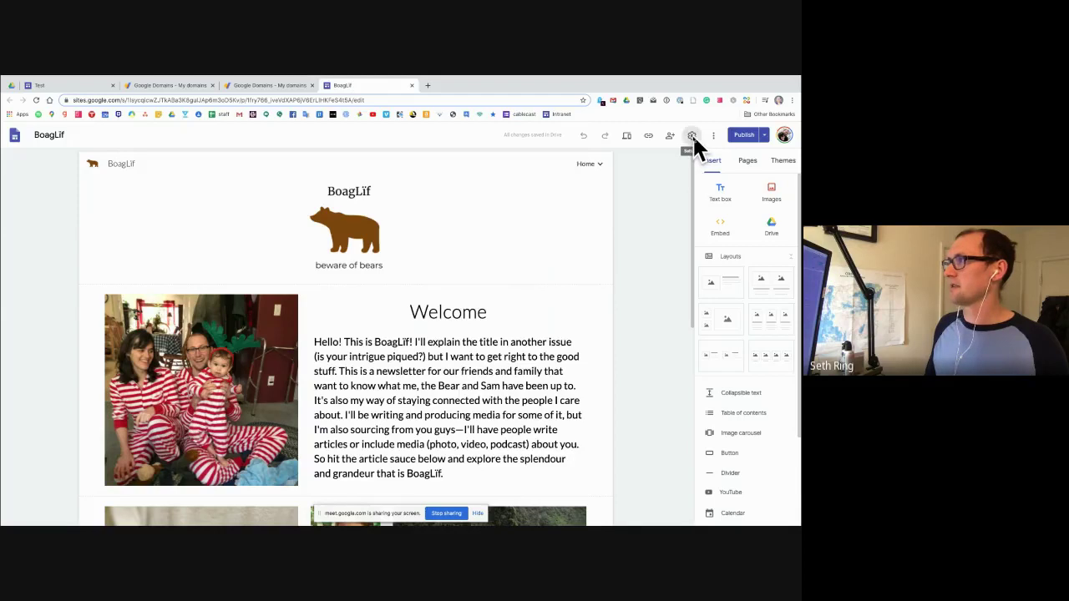
Reopen the BoagLïf site's settings and review the viewer tools and the brand logo and favicon options.
click(693, 135)
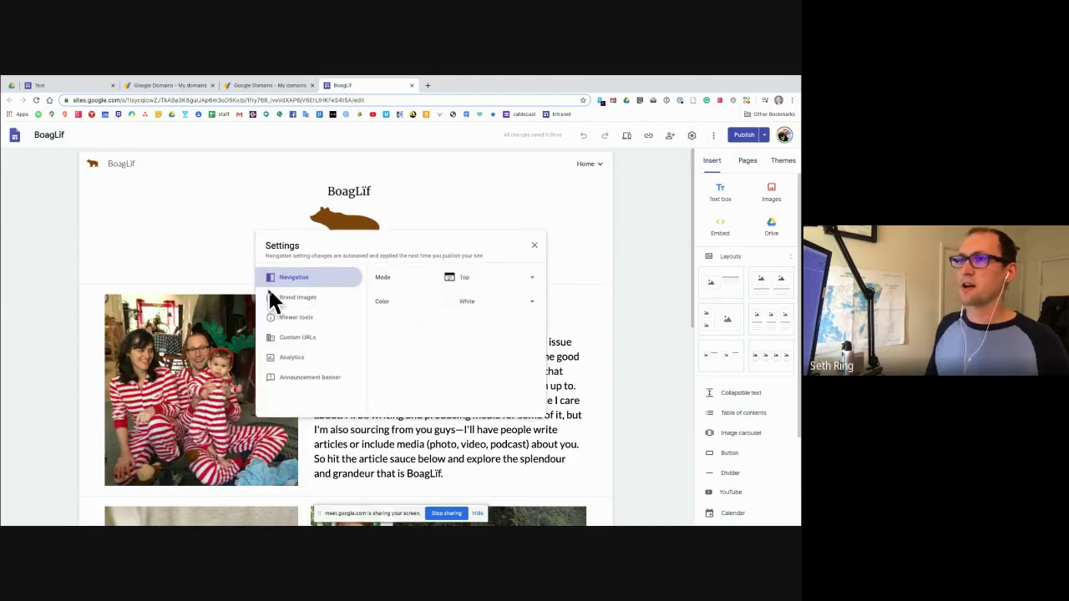
click(308, 298)
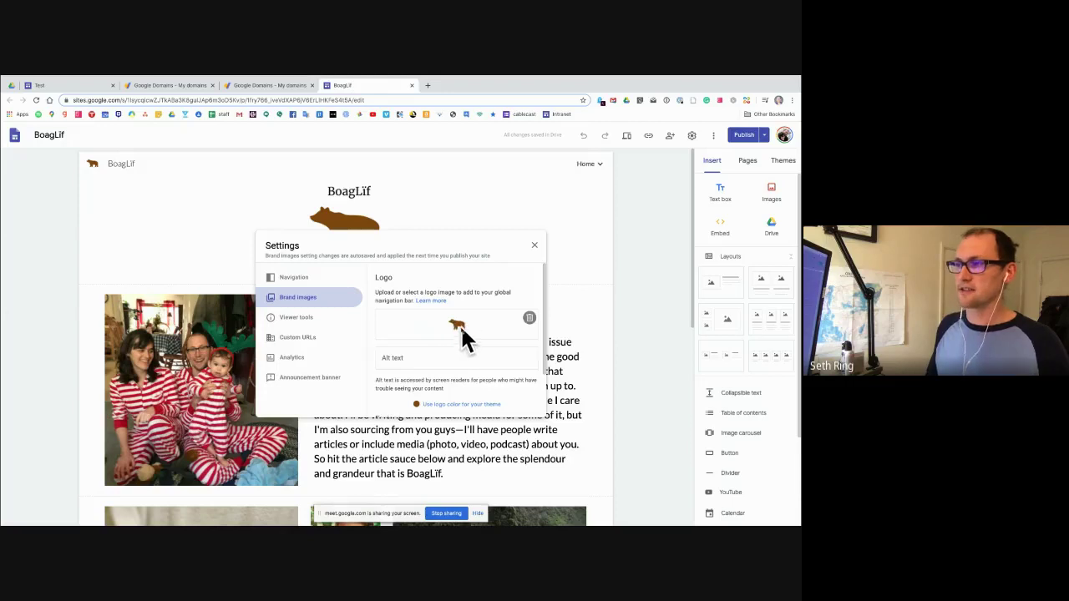
click(319, 315)
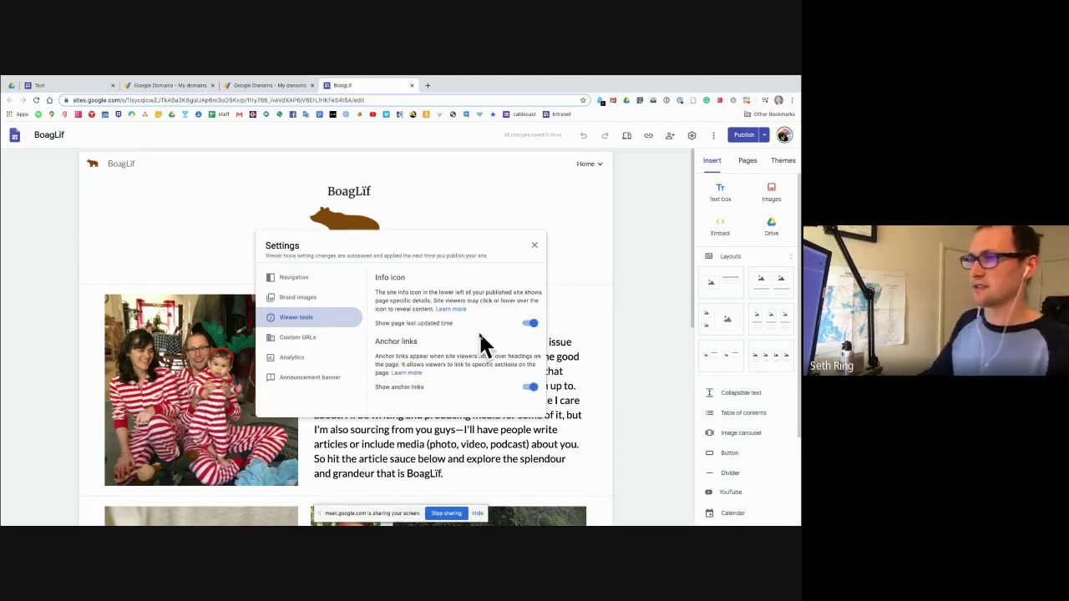
click(294, 295)
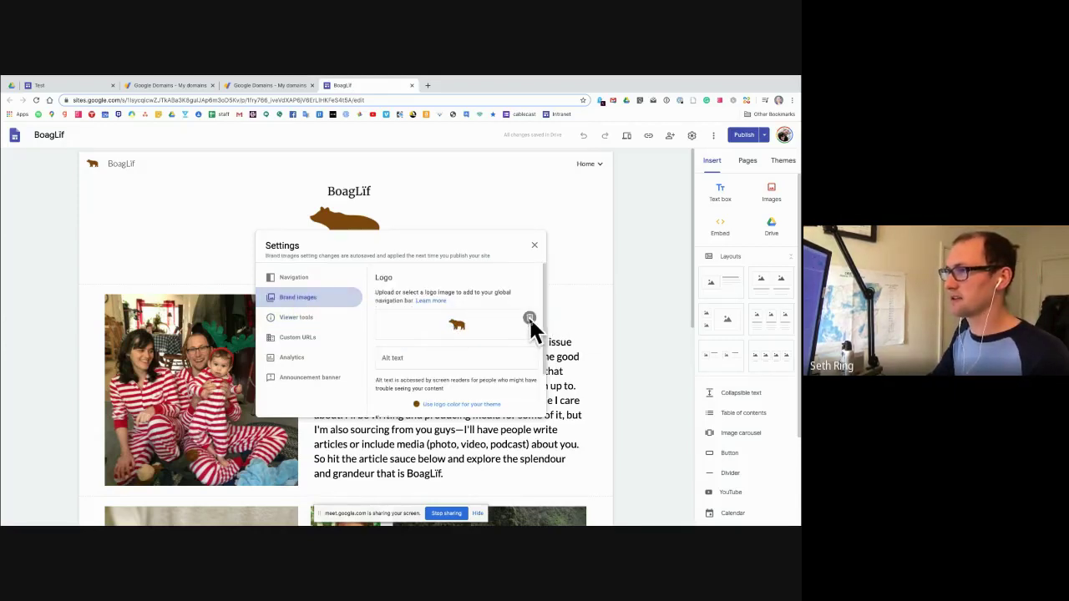
scroll(447, 334, down, 1)
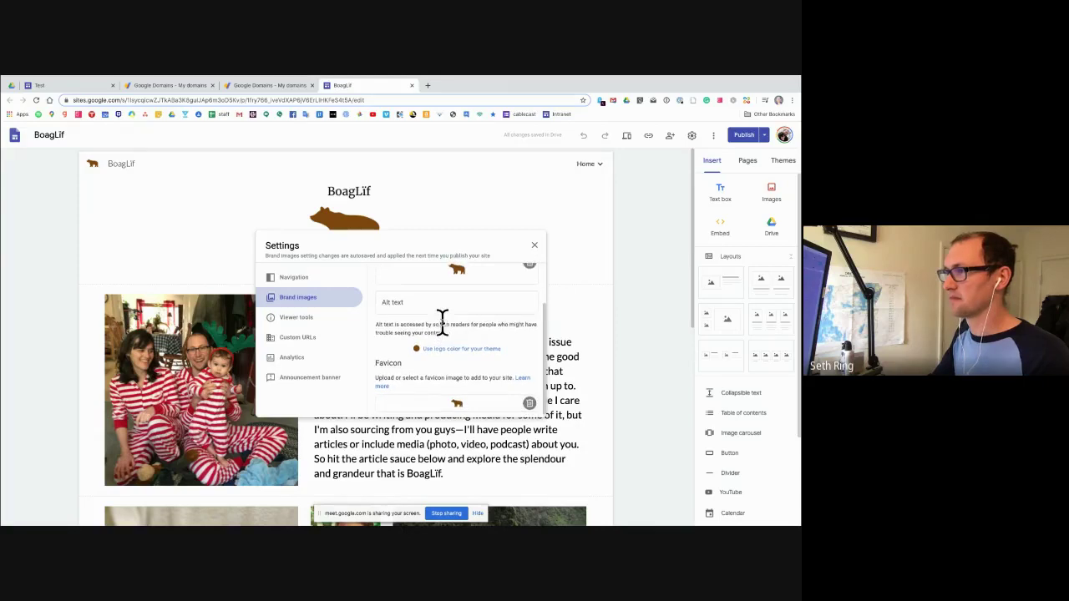
scroll(492, 330, up, 1)
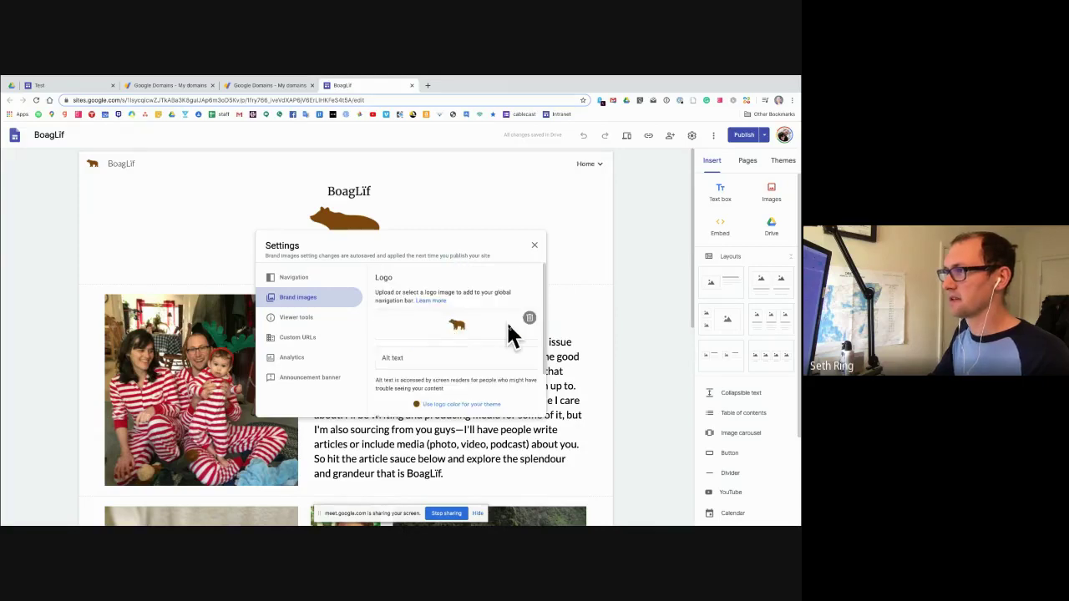
Review the site's info icon and anchor link options, custom URL setting and Google Analytics setting.
click(298, 319)
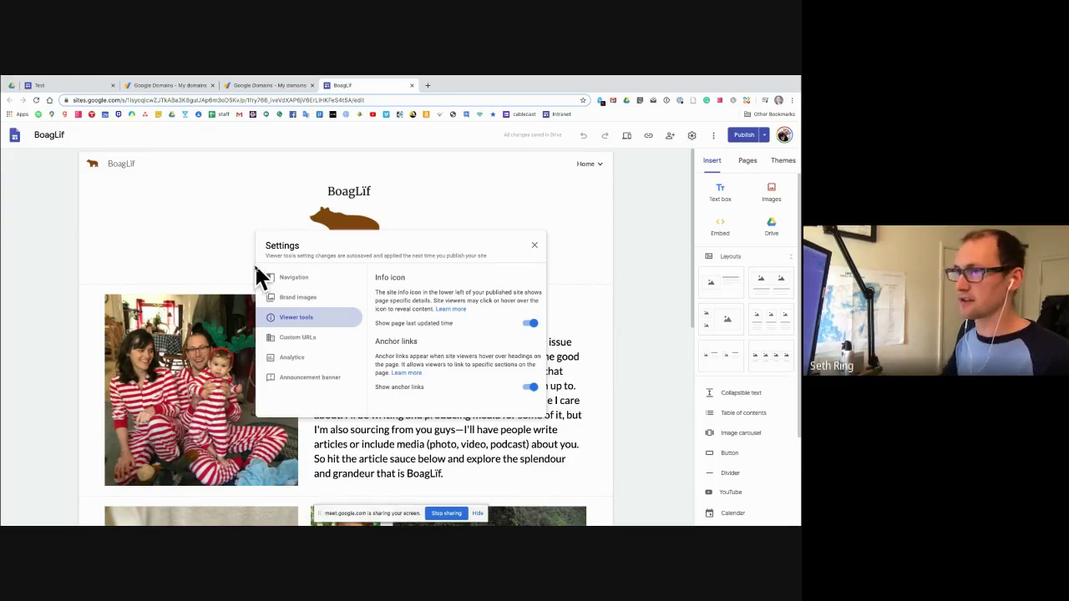
click(322, 341)
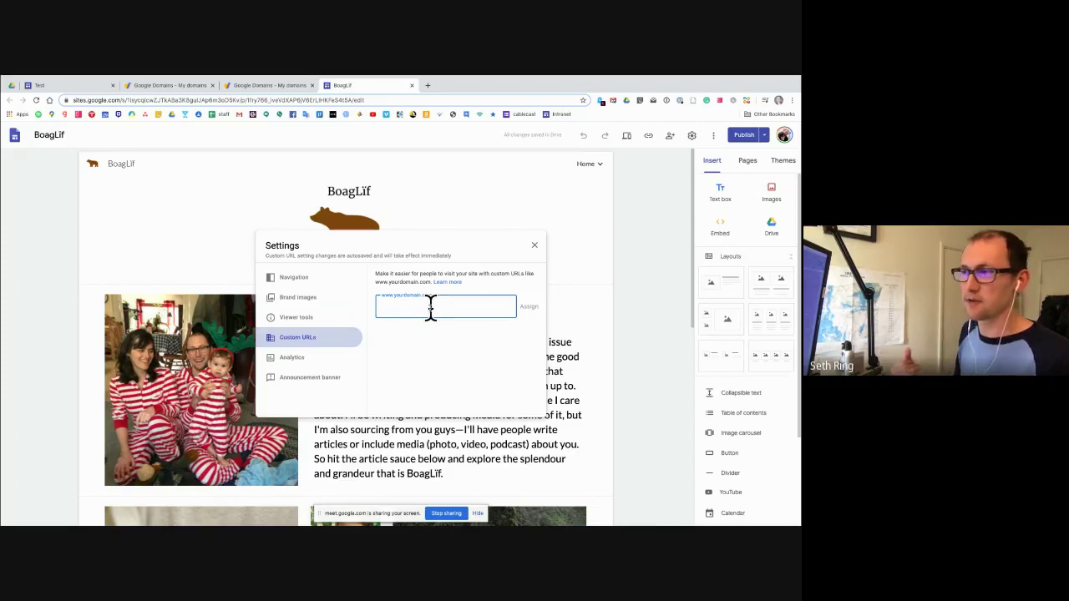
click(335, 355)
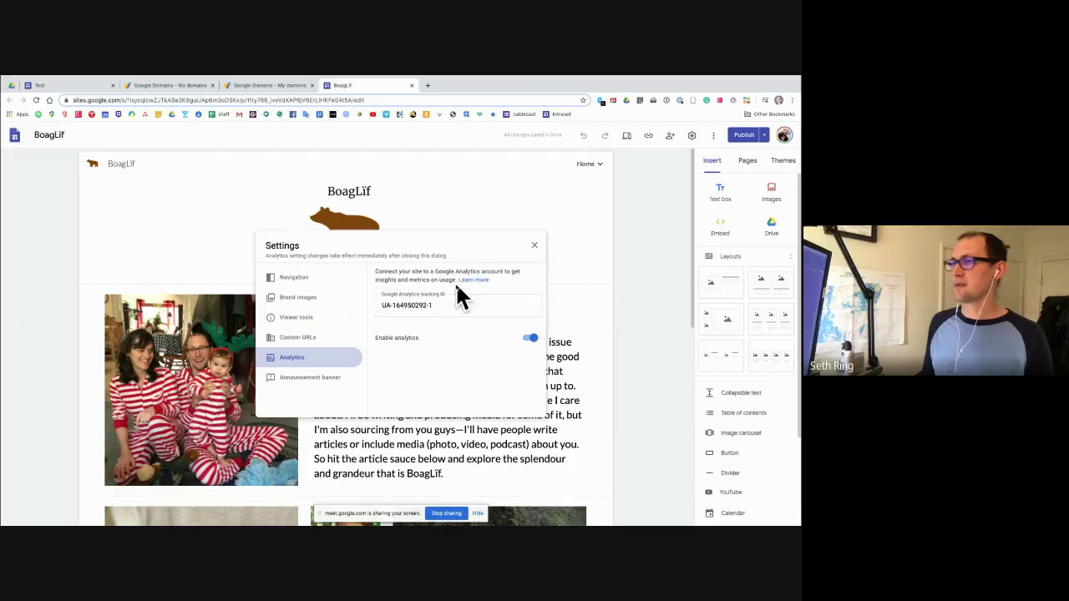
Search Google for "google analytics" in a new browser tab.
click(427, 85)
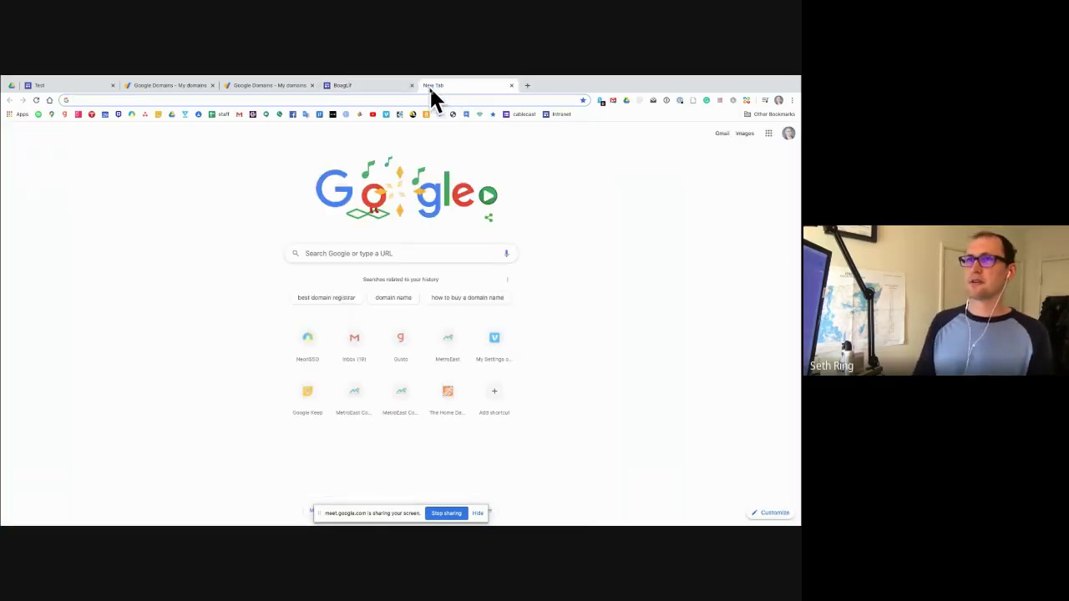
text(google ana)
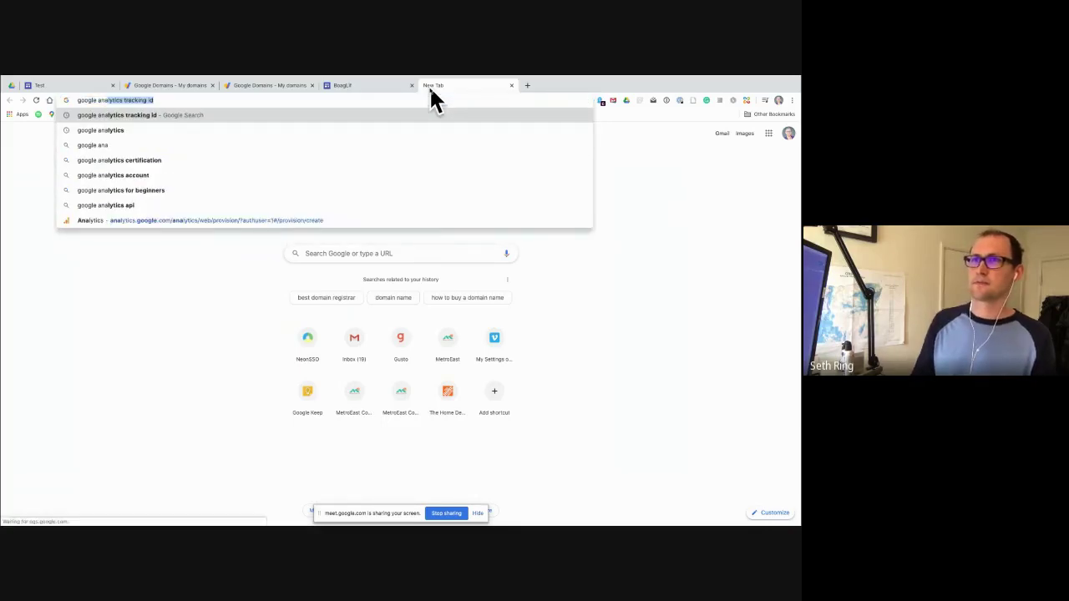
click(207, 130)
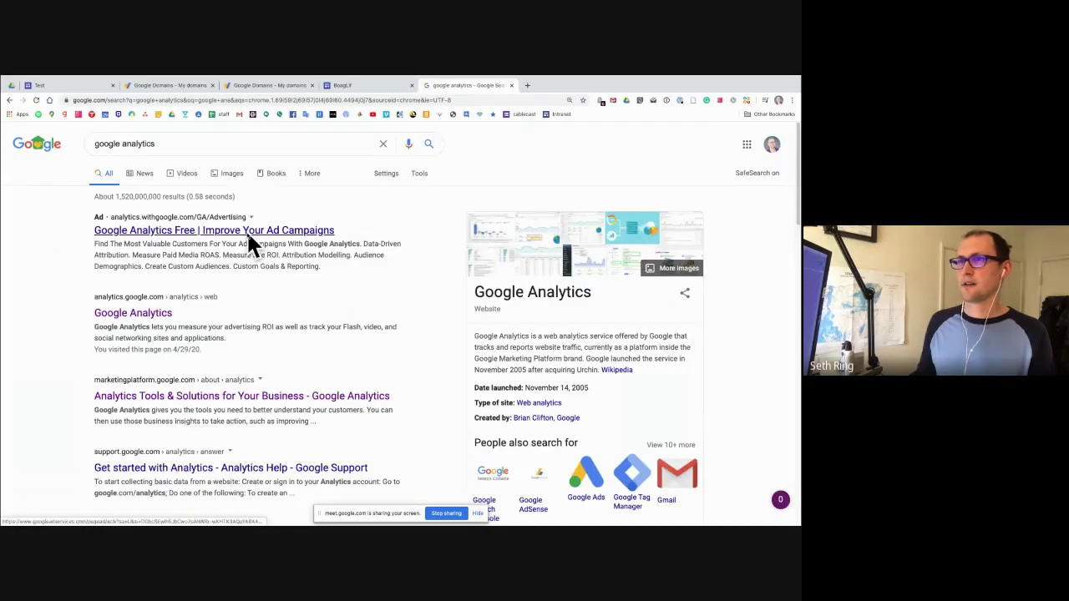
click(247, 233)
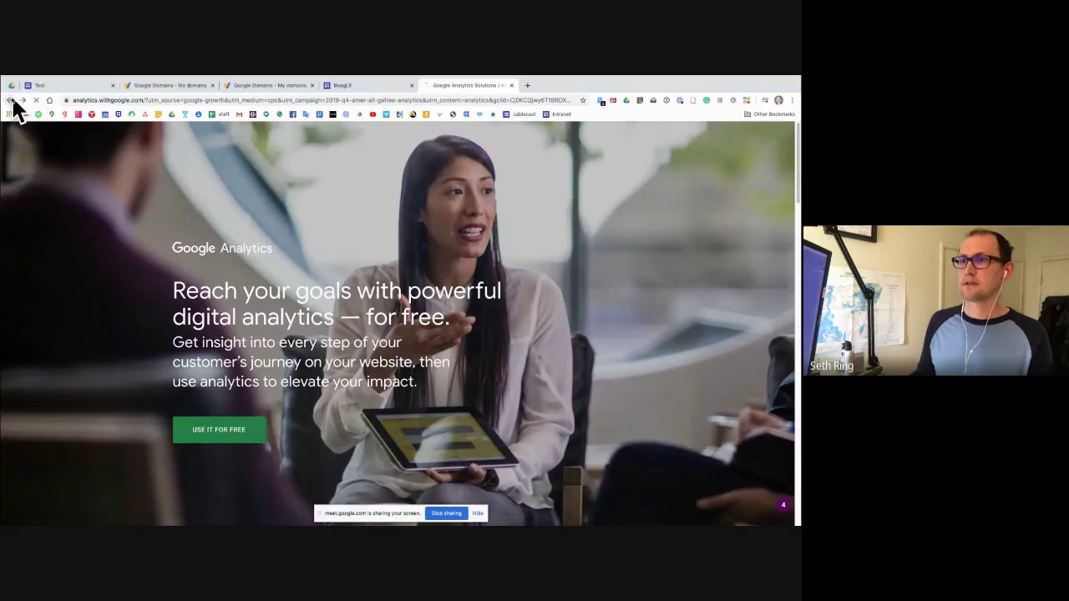
click(12, 100)
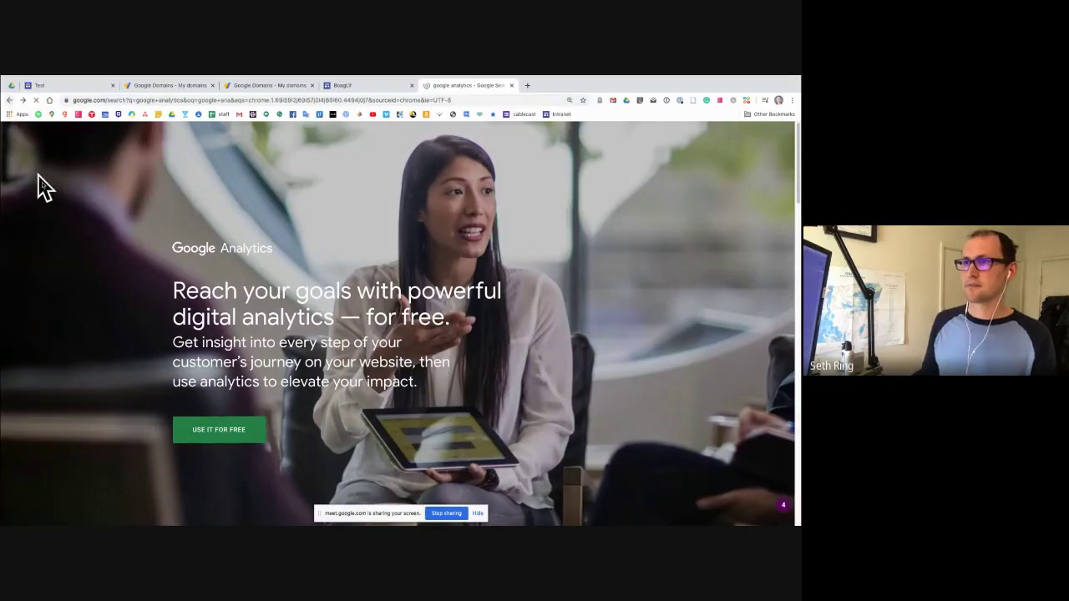
click(147, 318)
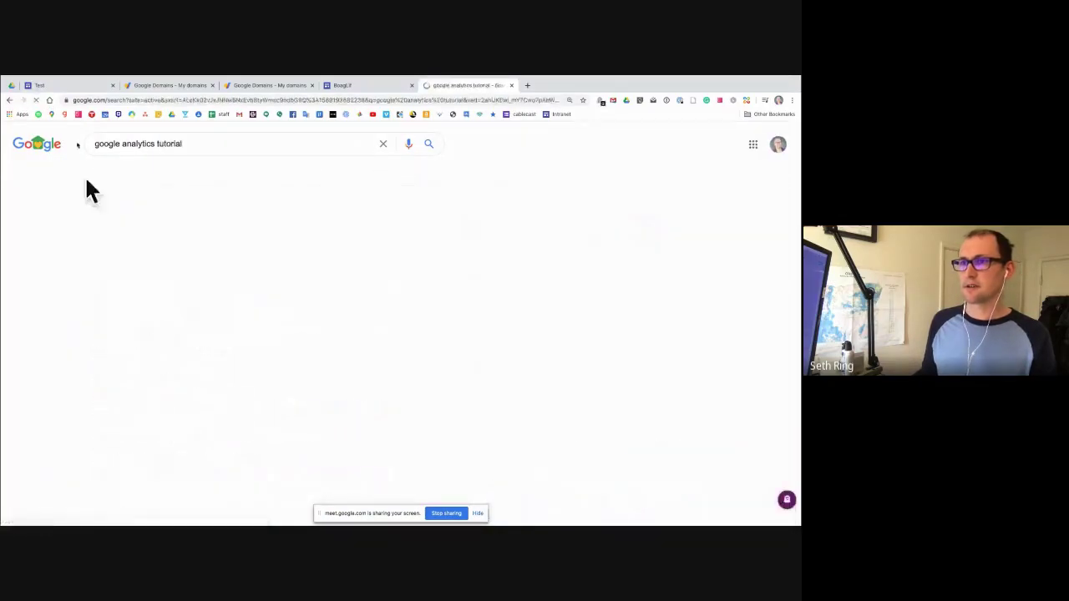
click(13, 106)
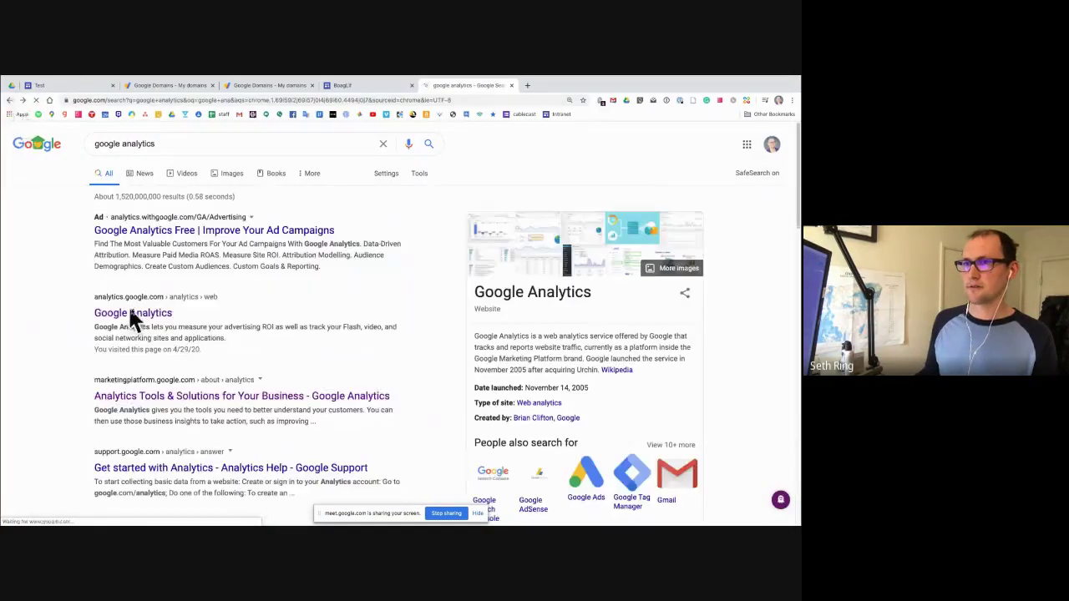
Open the Google Analytics site from the search results and review the account setup form for a new account.
click(139, 391)
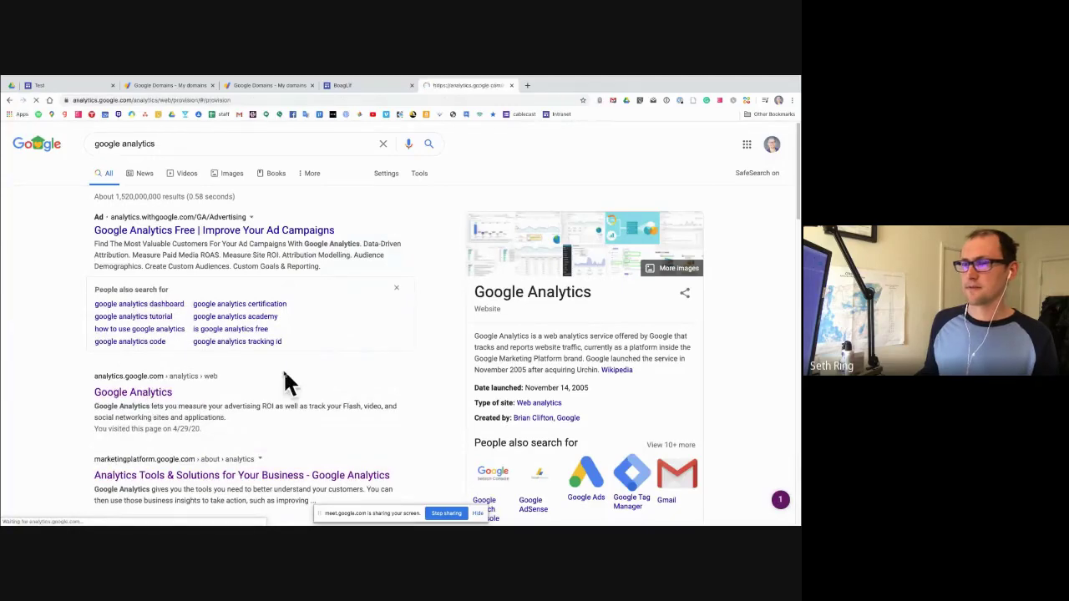
scroll(283, 372, down, 1)
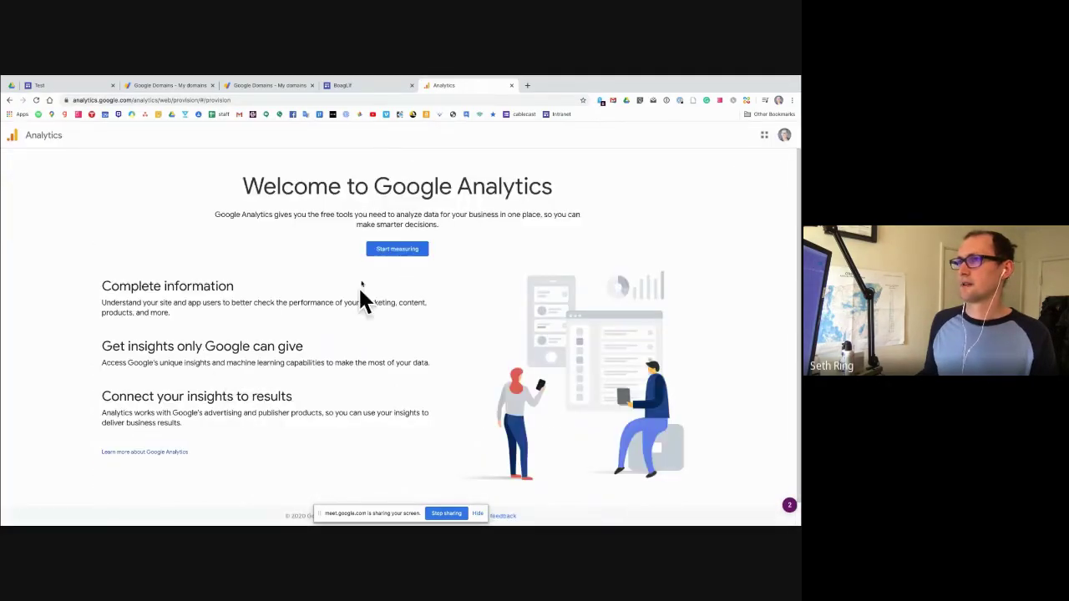
click(396, 249)
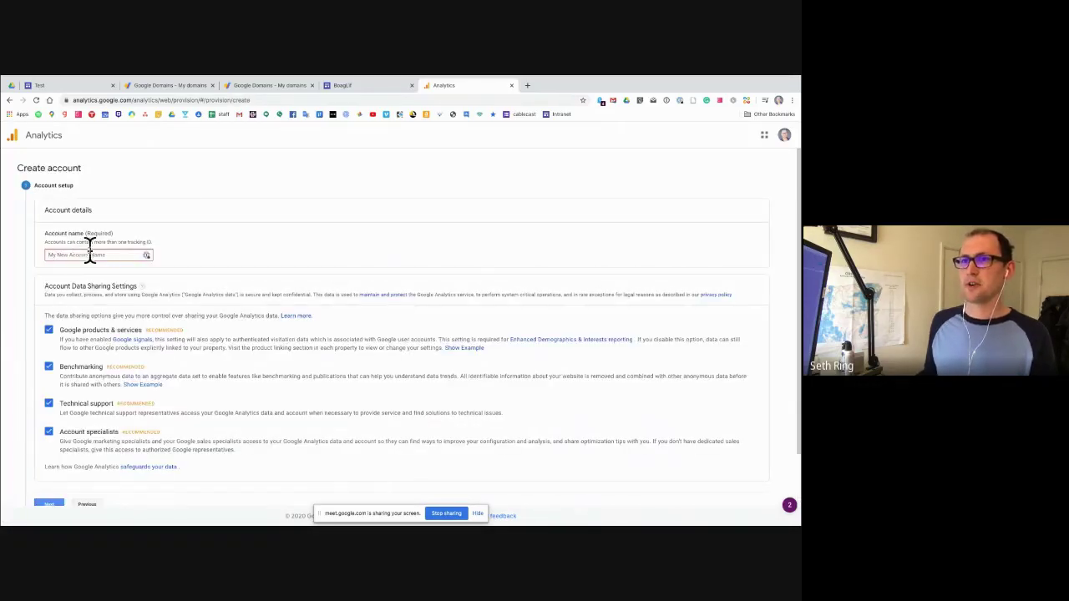
scroll(76, 271, down, 2)
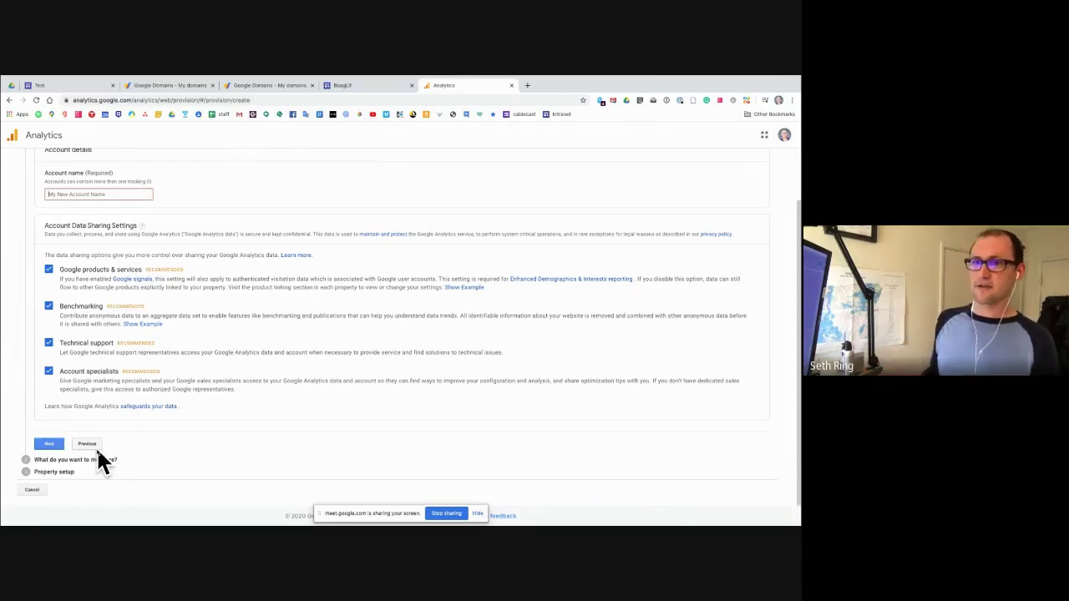
Highlight the tracking ID in the BoagLïf site's analytics settings, and switch Google Analytics to the other signed-in Google account.
click(364, 85)
drag(452, 310, 375, 318)
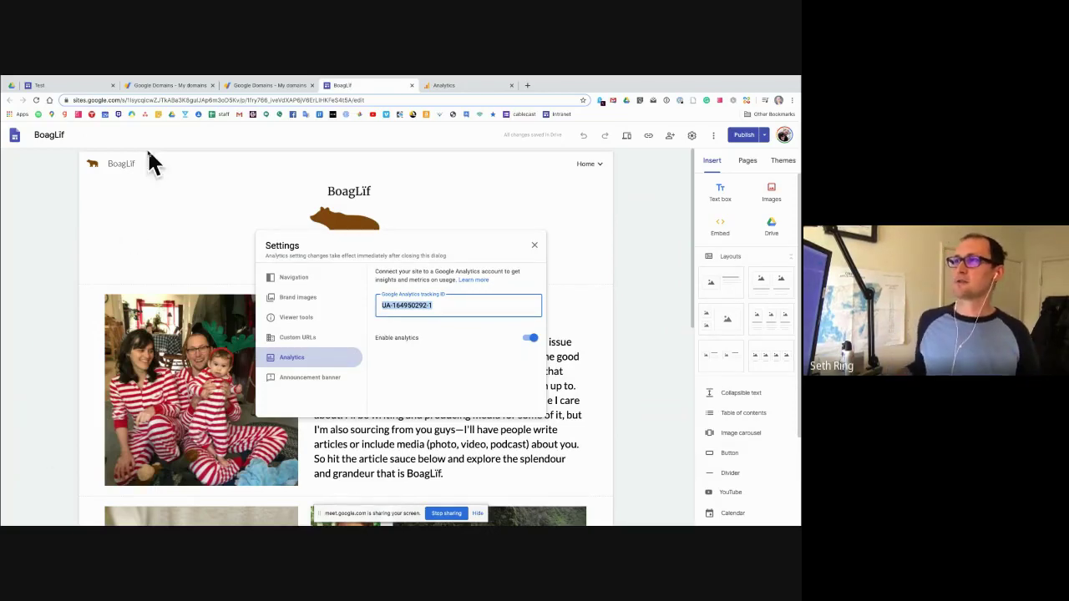
click(443, 87)
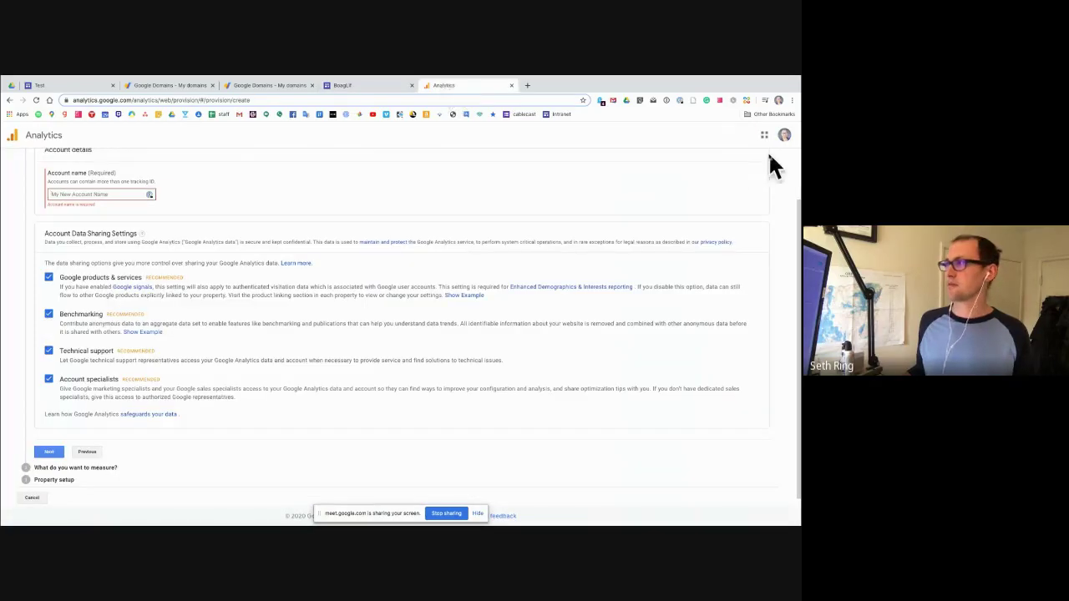
click(785, 135)
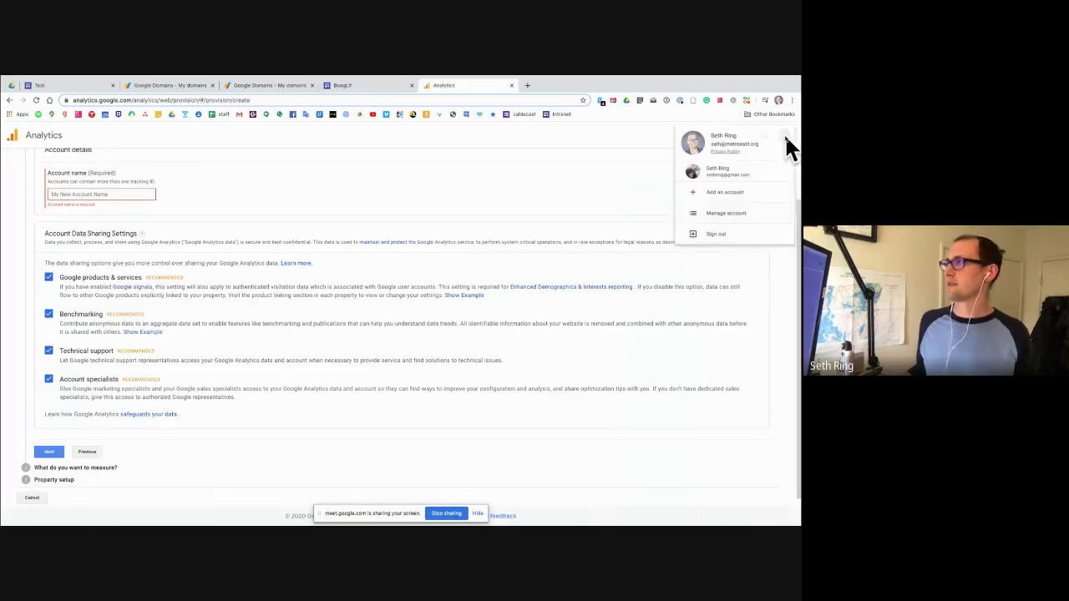
click(756, 177)
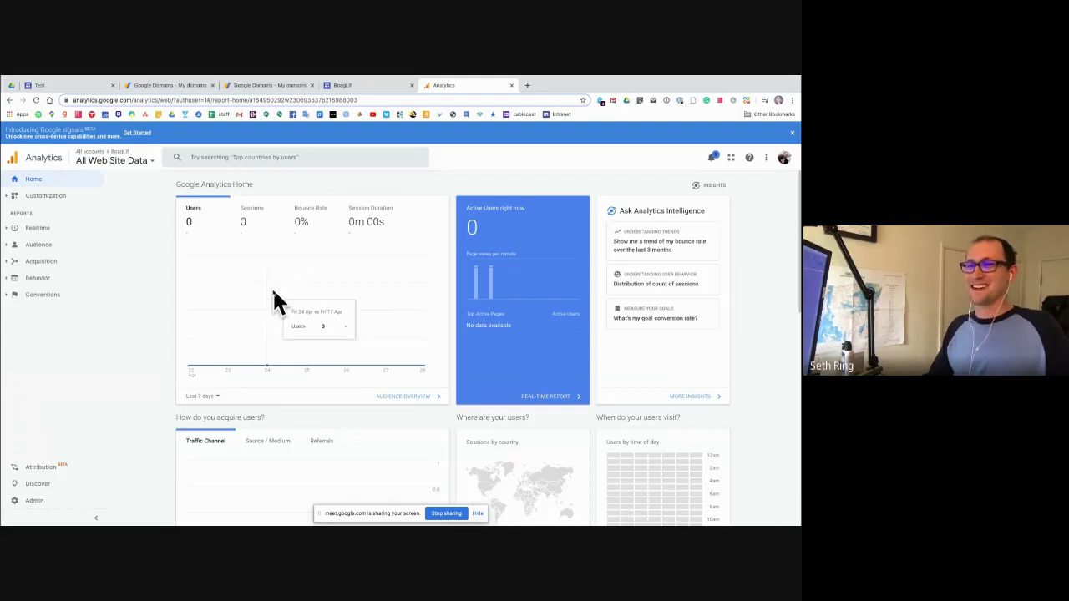
Look through the Realtime and Audience reports for BoagLïf, view the Audience Overview and return to the Analytics home page.
click(5, 232)
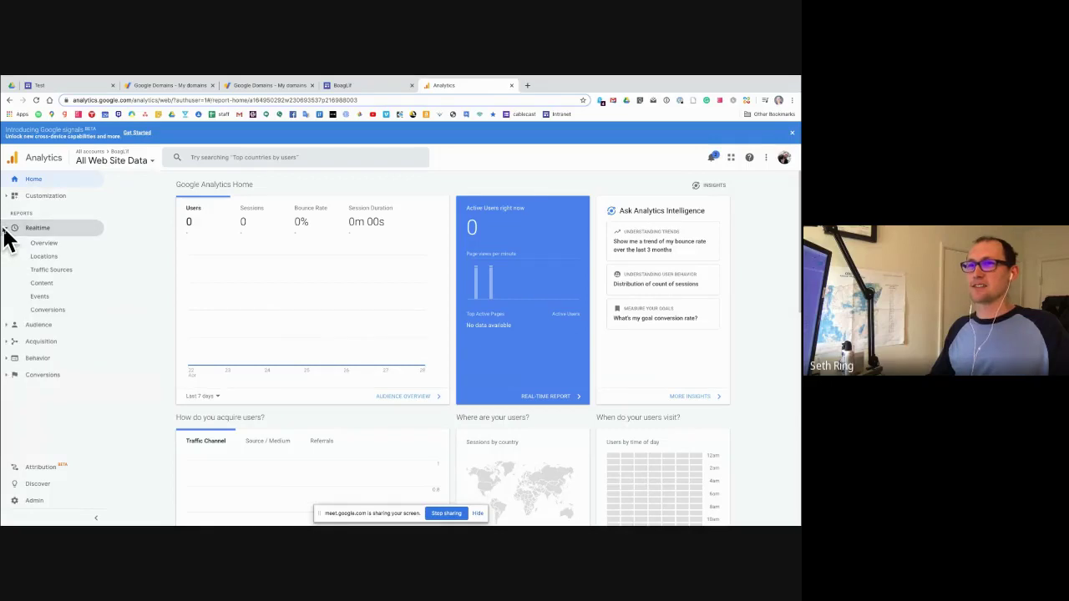
click(5, 234)
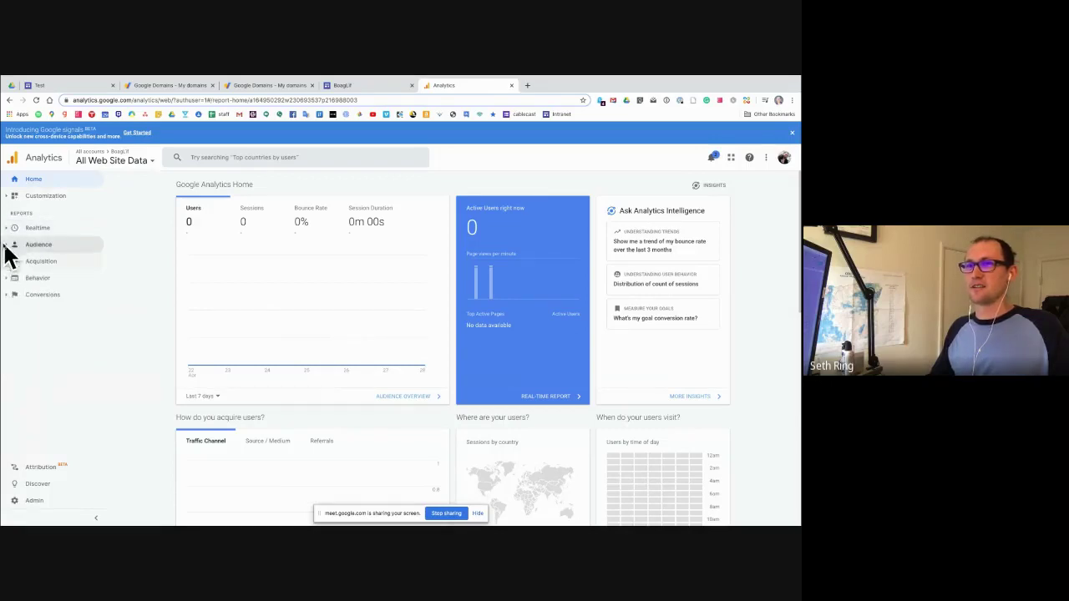
click(5, 247)
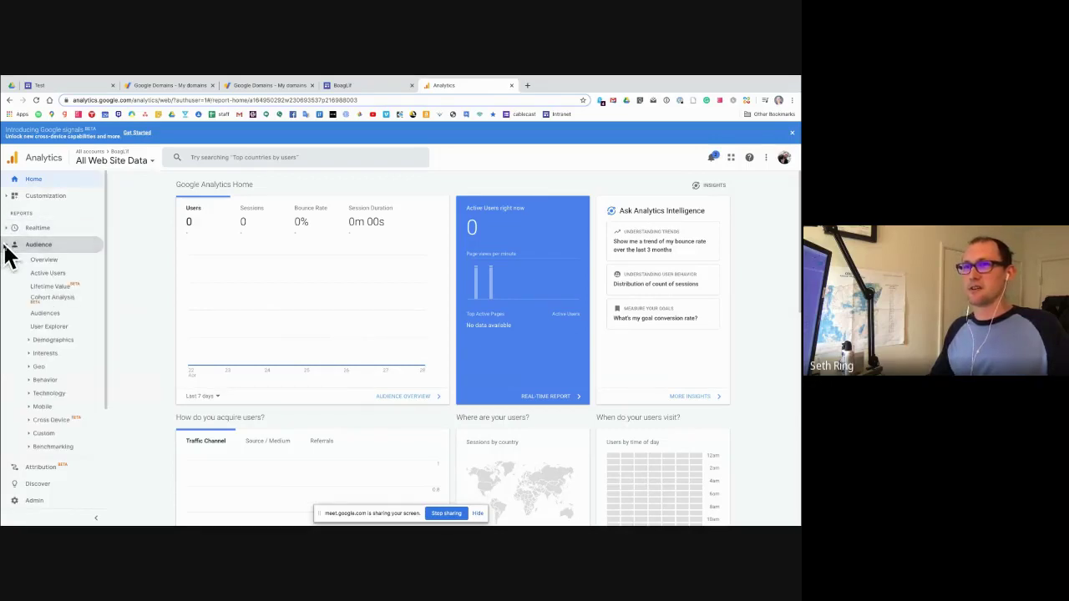
click(53, 264)
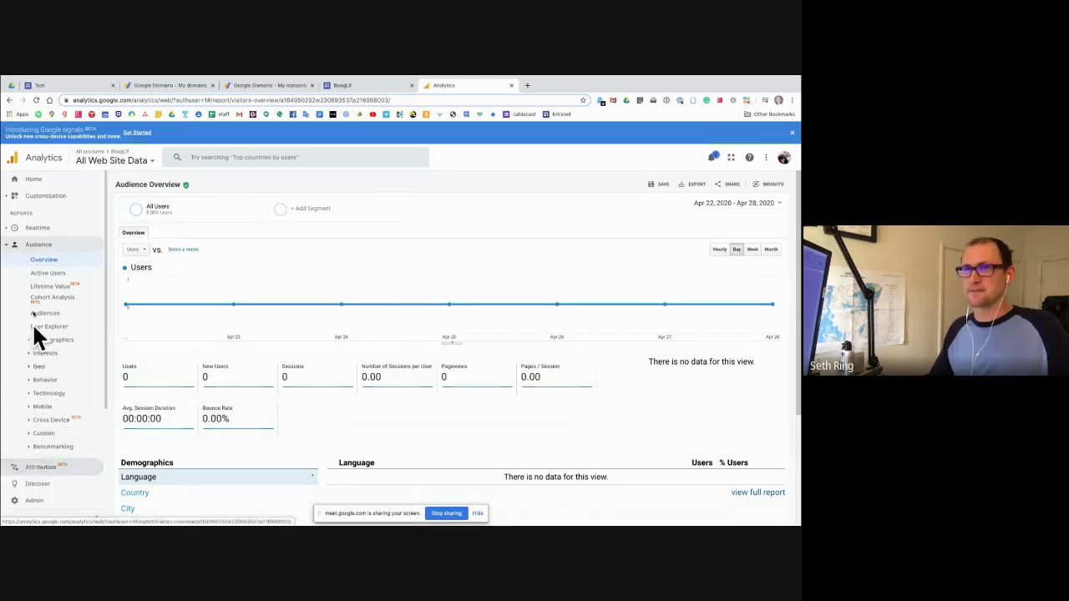
click(6, 248)
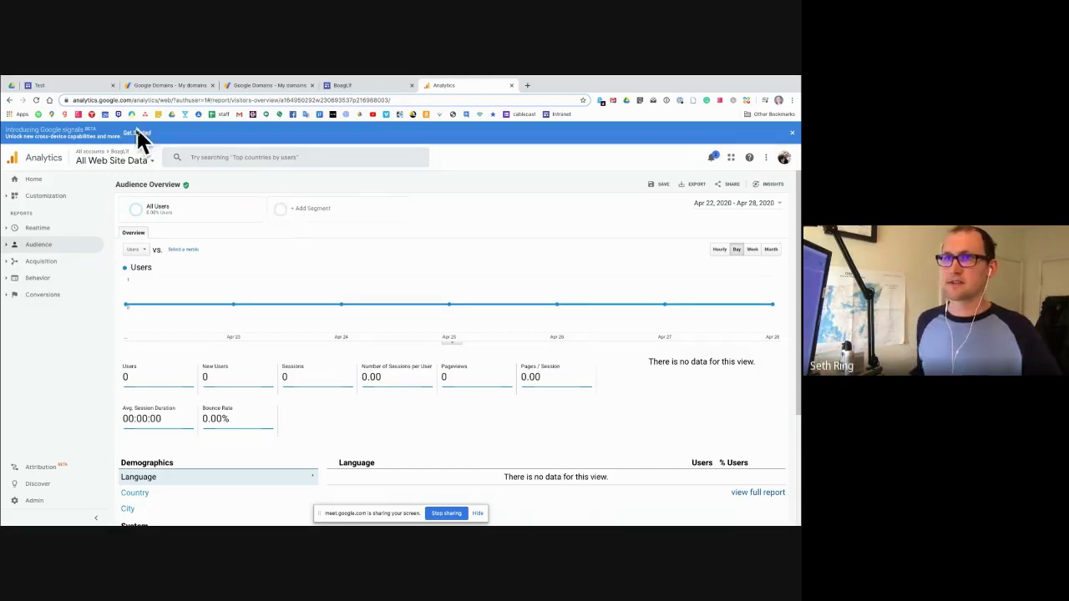
click(50, 179)
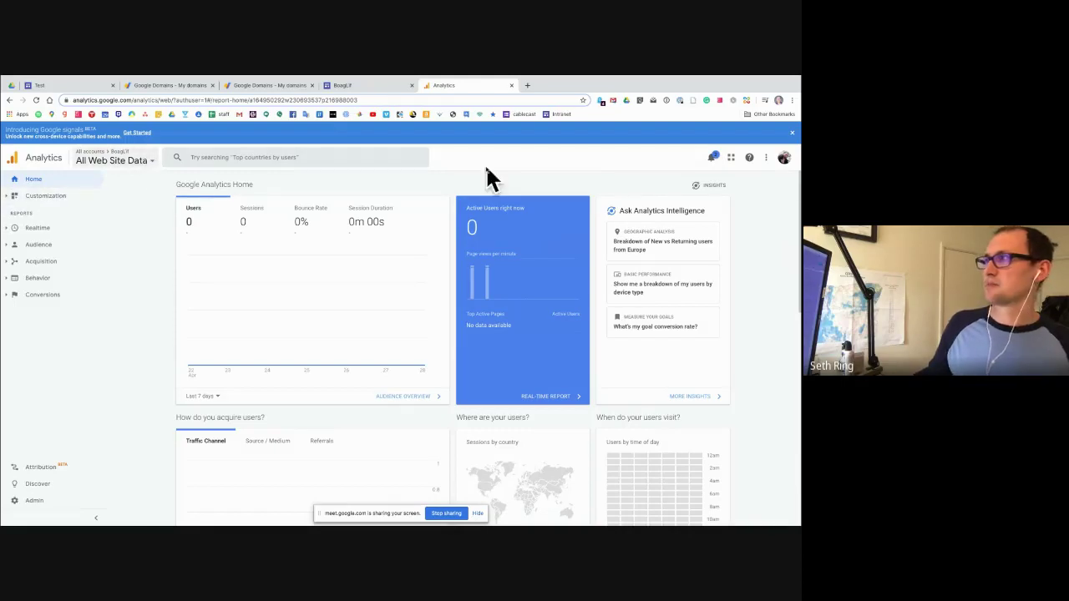
click(731, 157)
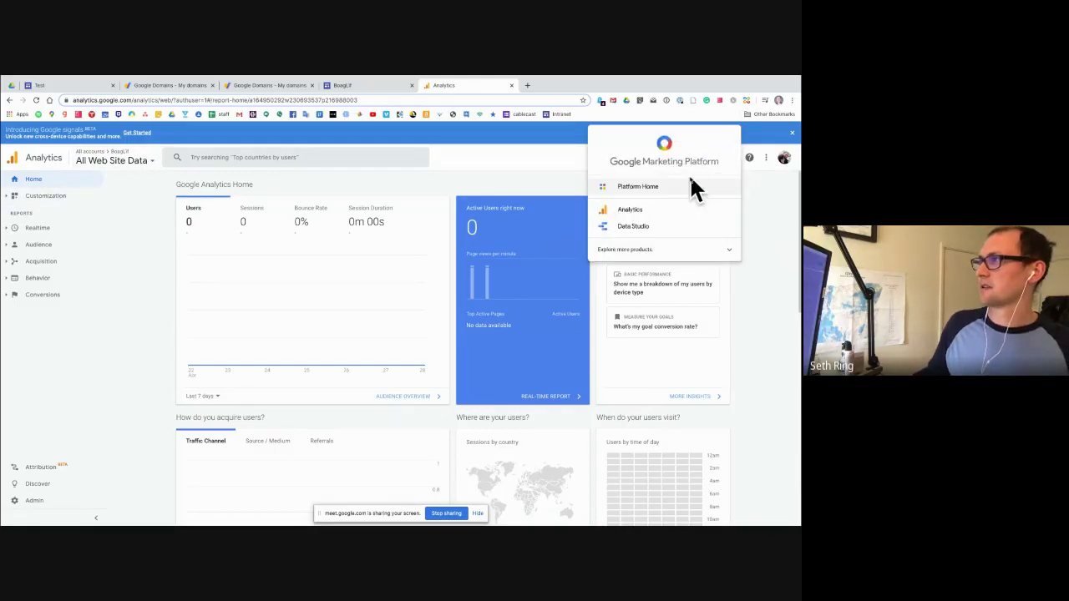
click(765, 160)
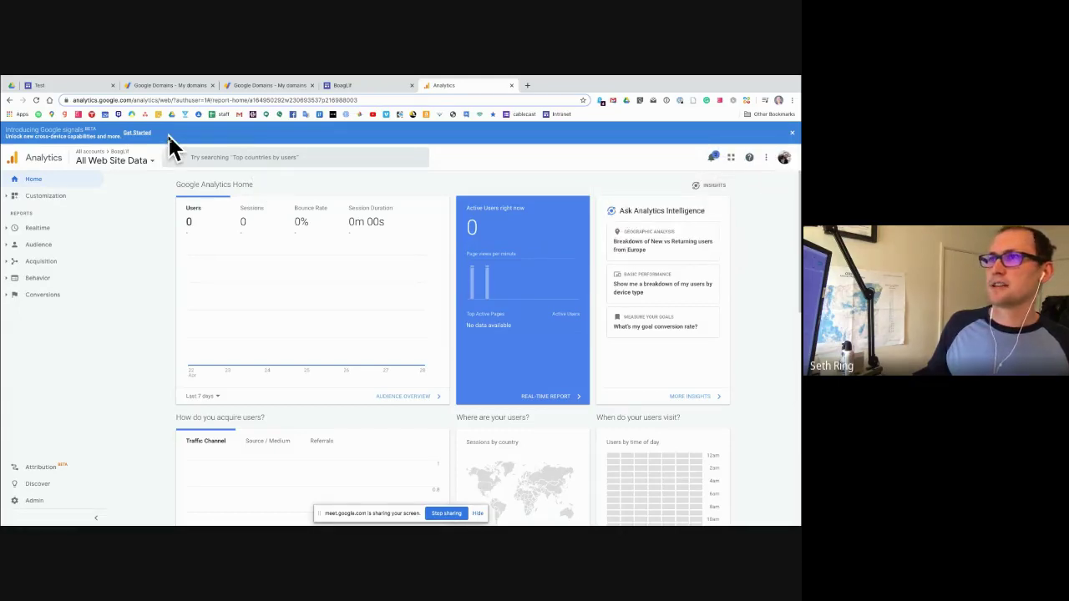
Return to the BoagLïf site's settings and turn on the announcement banner.
click(344, 86)
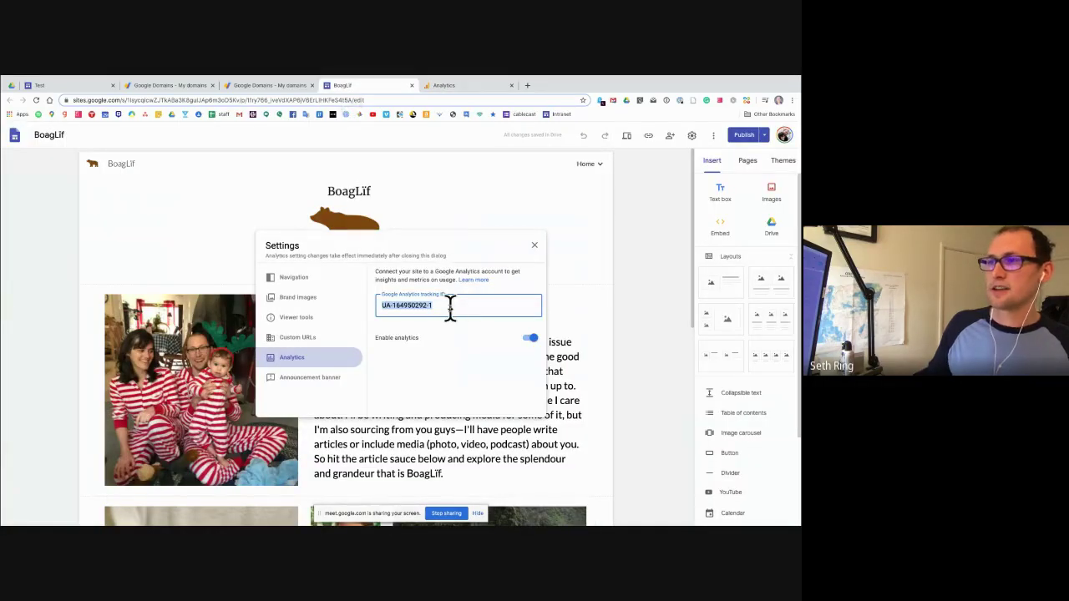
click(318, 376)
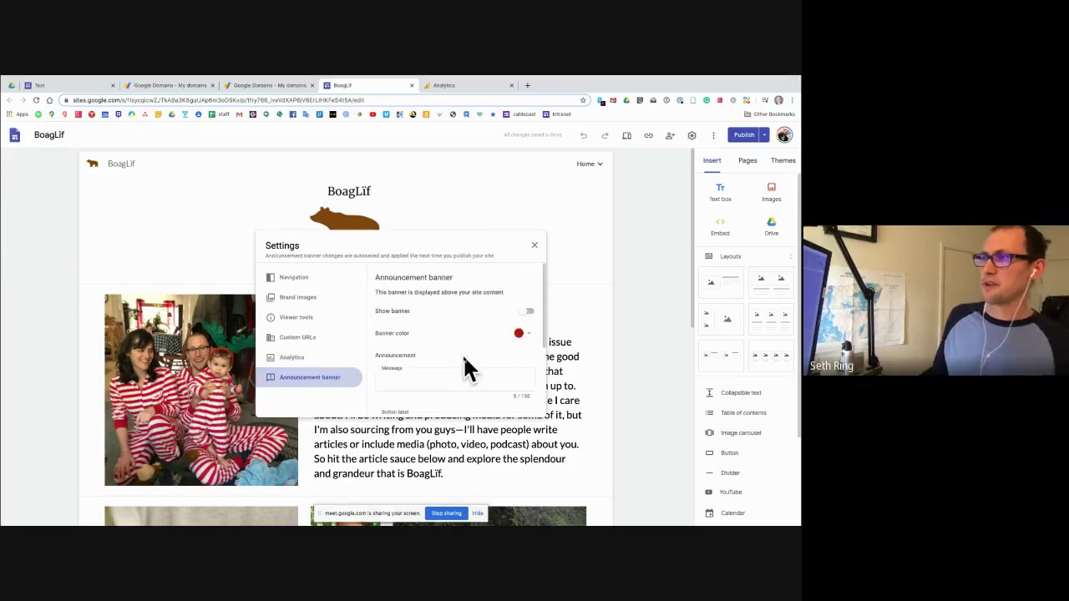
click(527, 311)
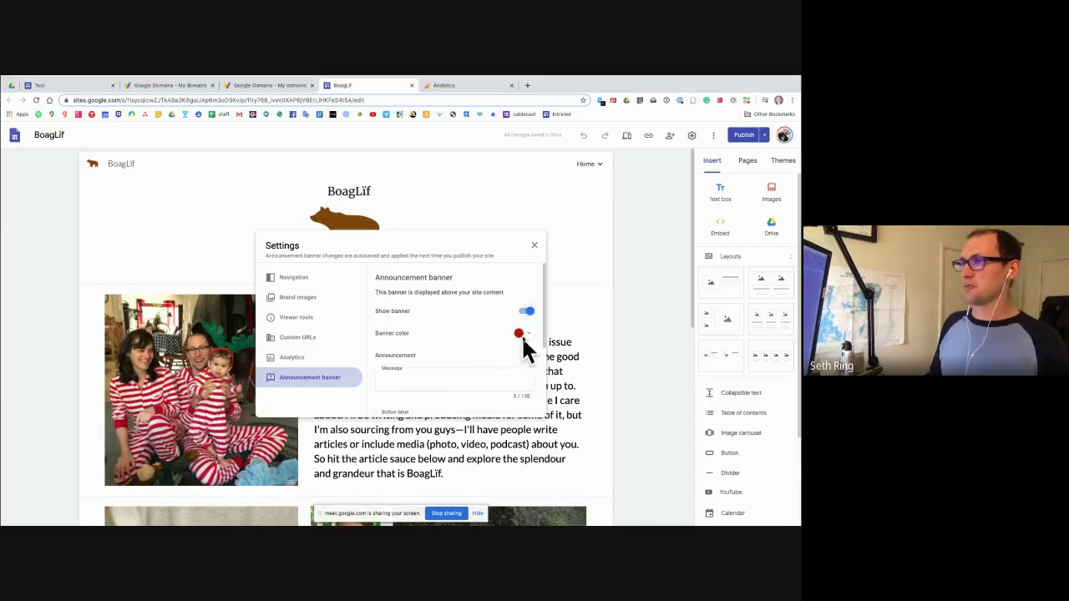
Enter "Helloooo! Please click this!" as the announcement banner's message.
click(452, 378)
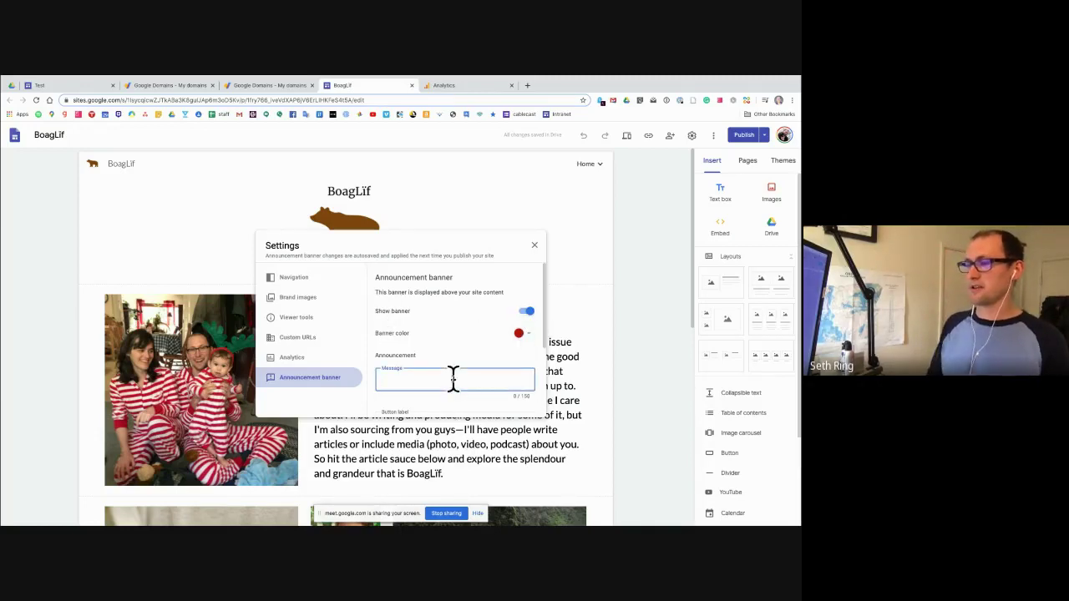
text(Hello)
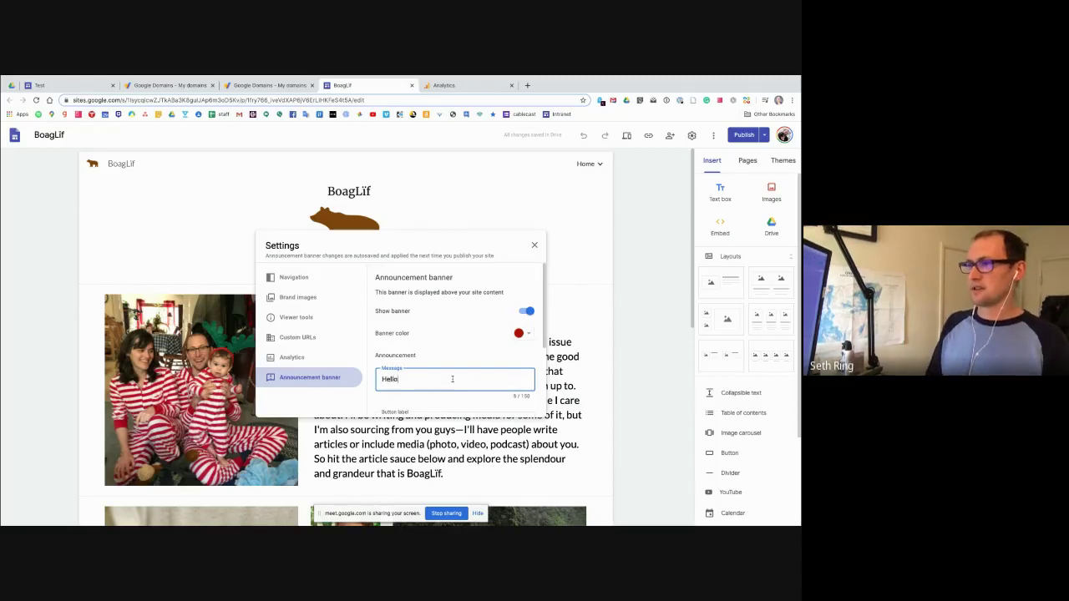
text(oo! Please)
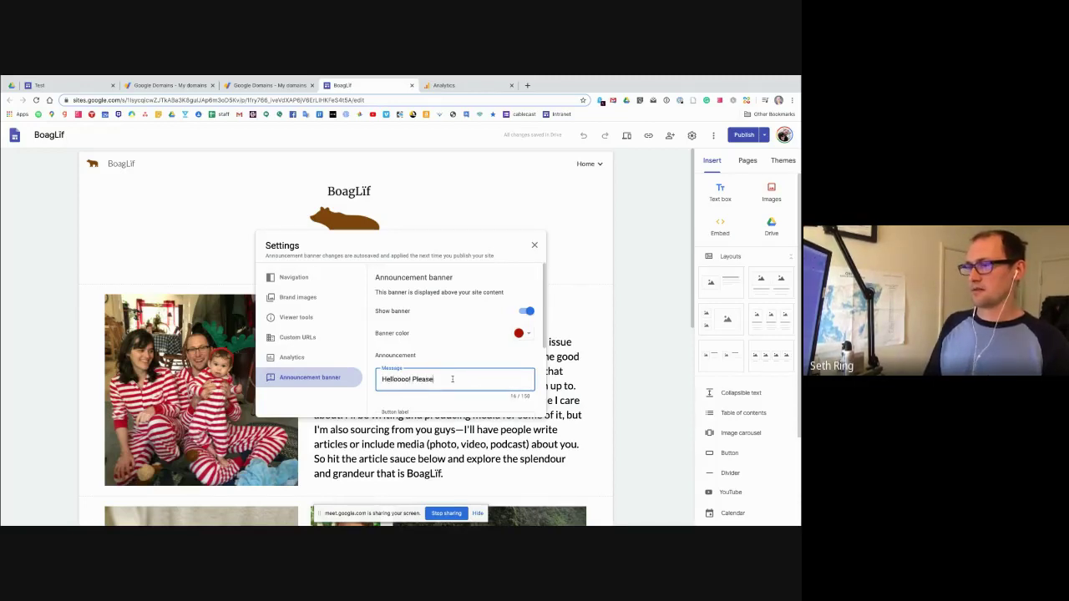
text( click this)
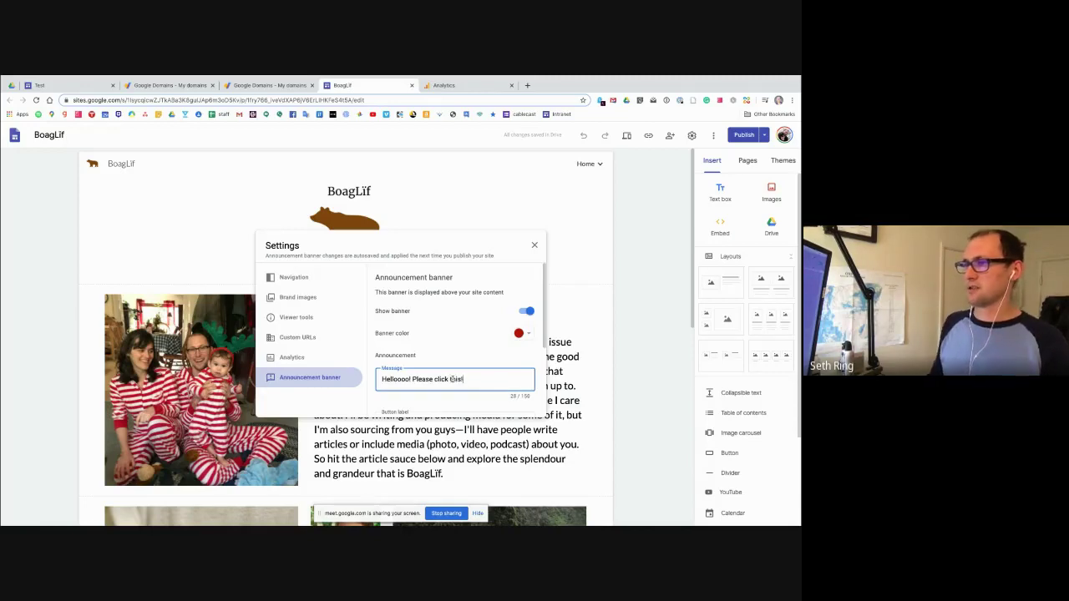
text(!)
Label the banner's button "Announcement" and link it to the site page The PCT.
scroll(449, 367, down, 1)
click(422, 342)
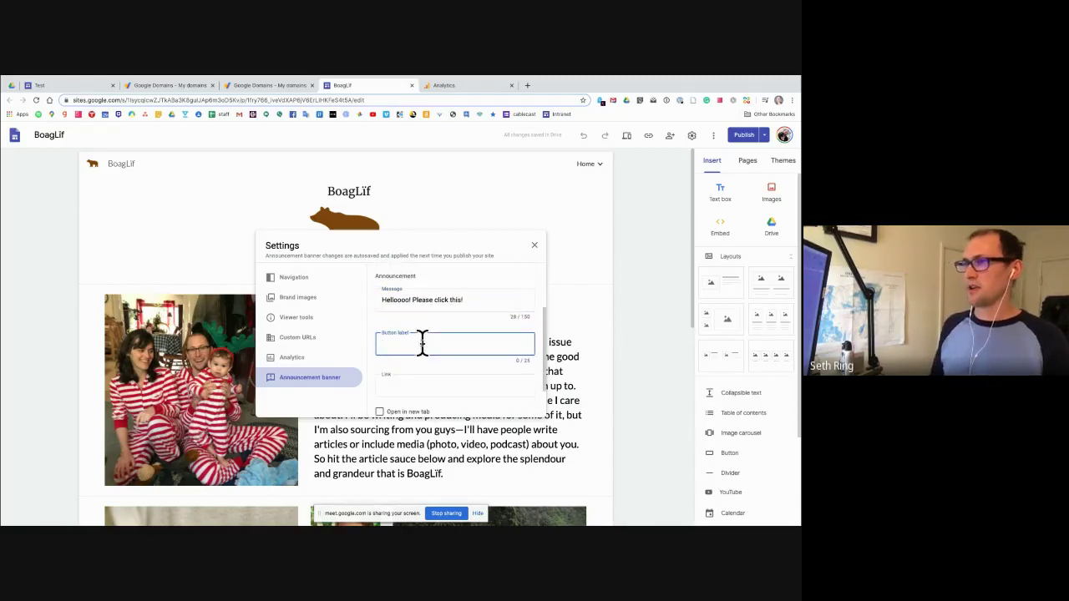
text(Announcement)
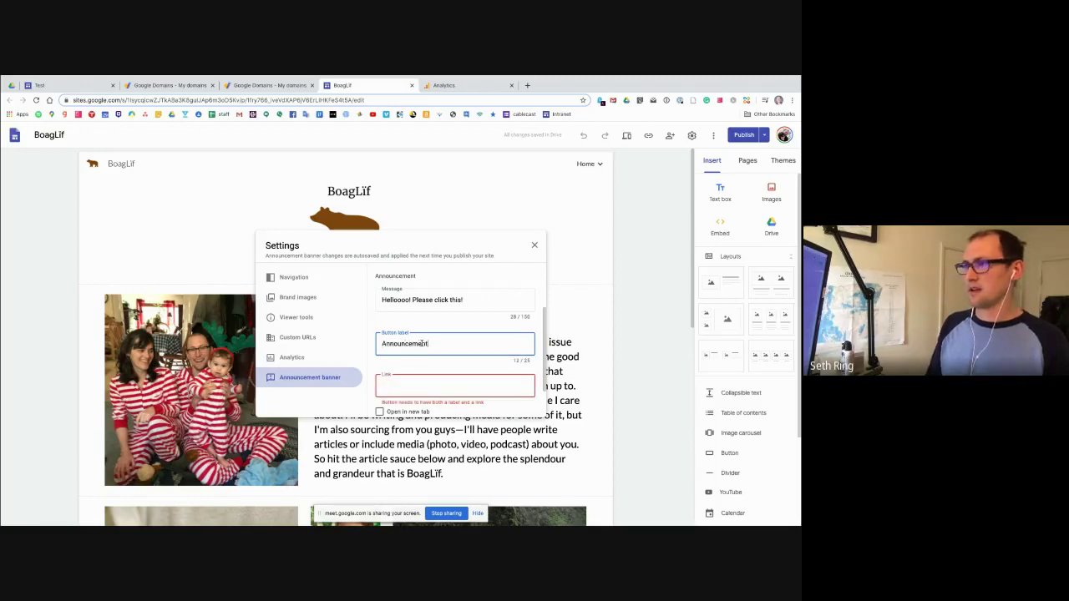
click(433, 384)
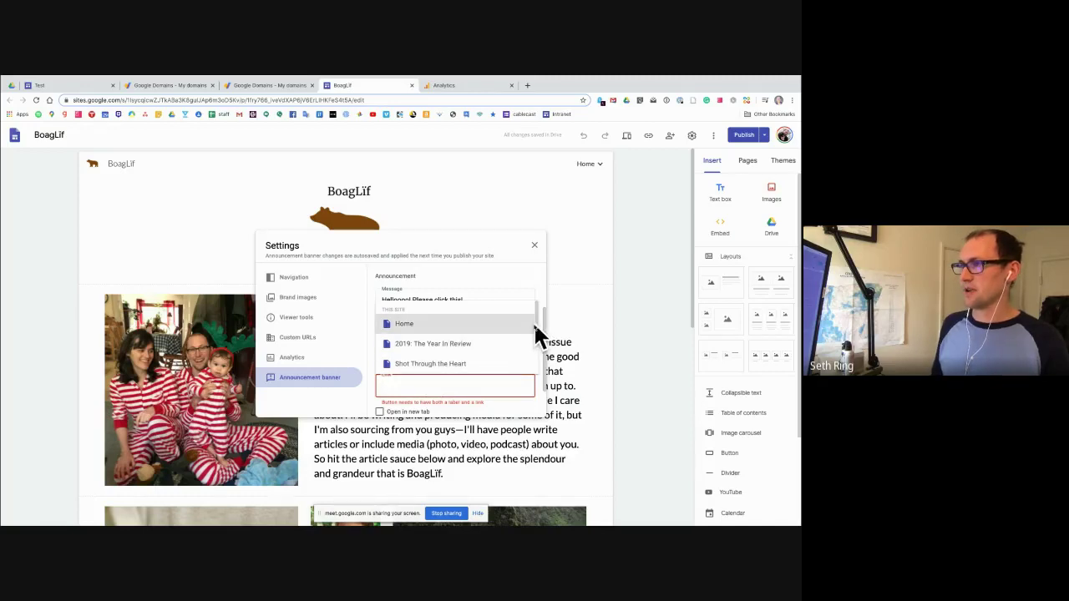
drag(534, 327, 535, 351)
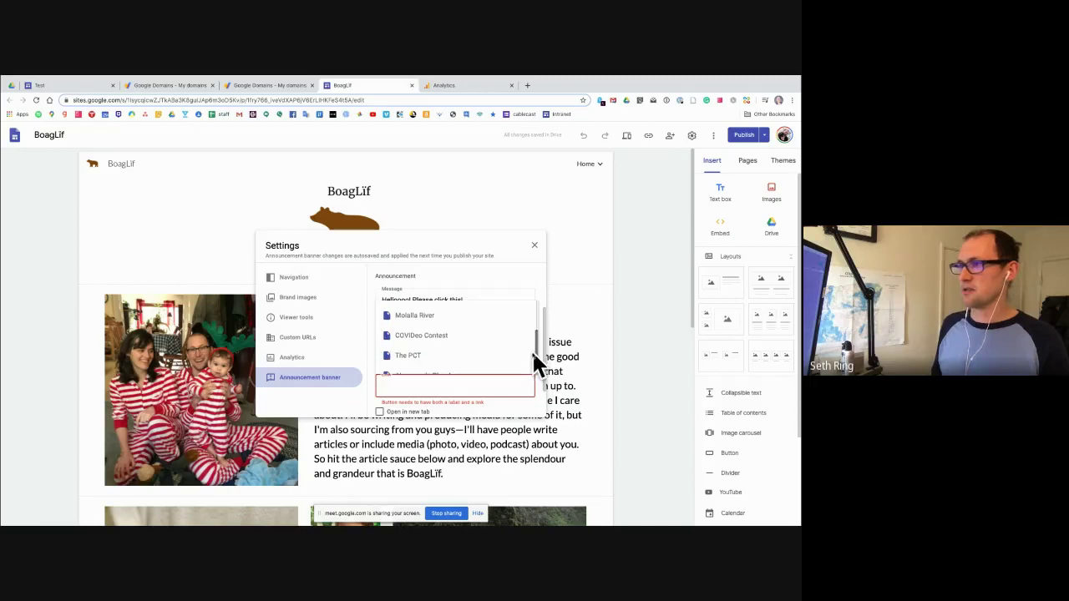
click(441, 359)
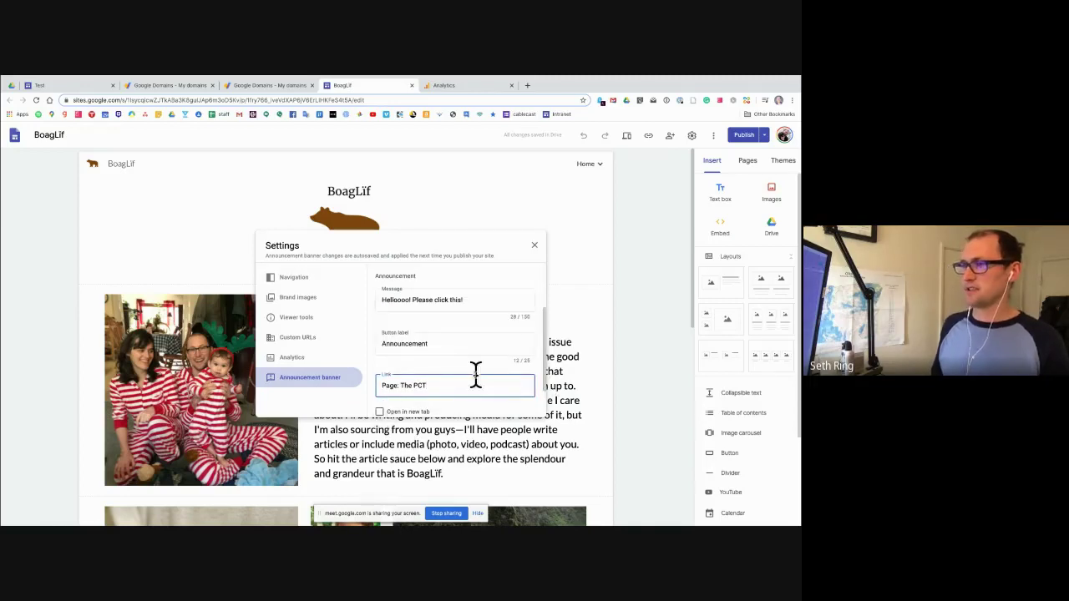
Make the banner's link open in a new tab, set its visibility to all pages and leave the settings.
scroll(479, 361, down, 2)
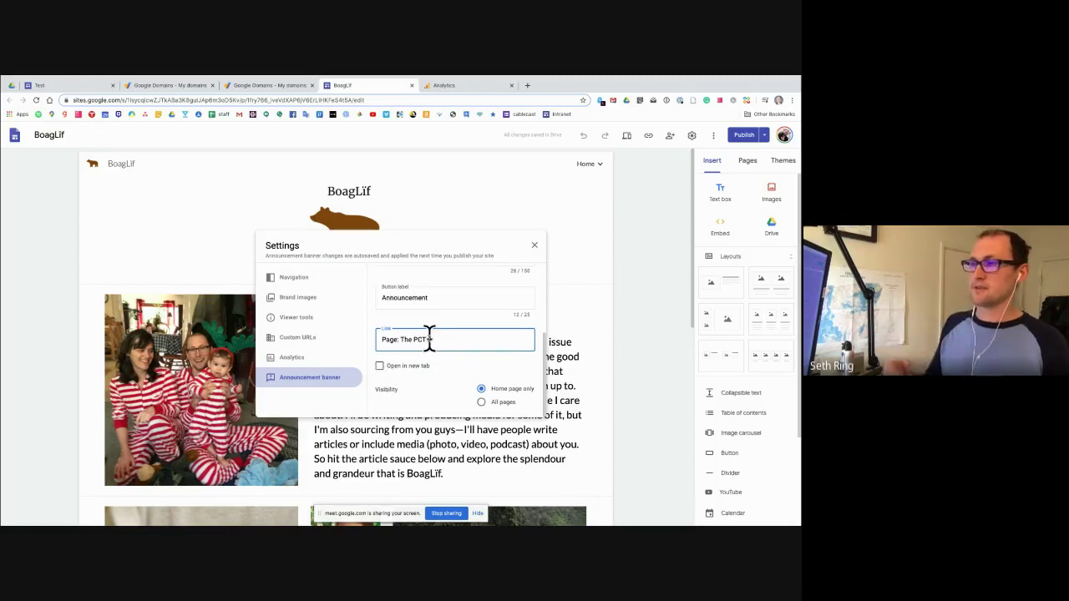
click(380, 366)
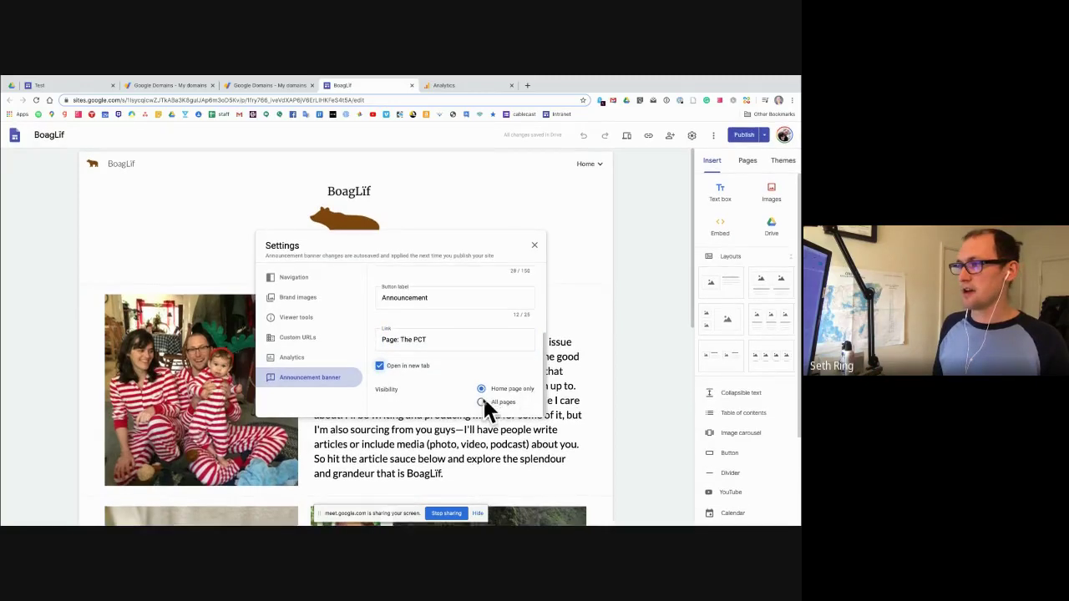
click(482, 402)
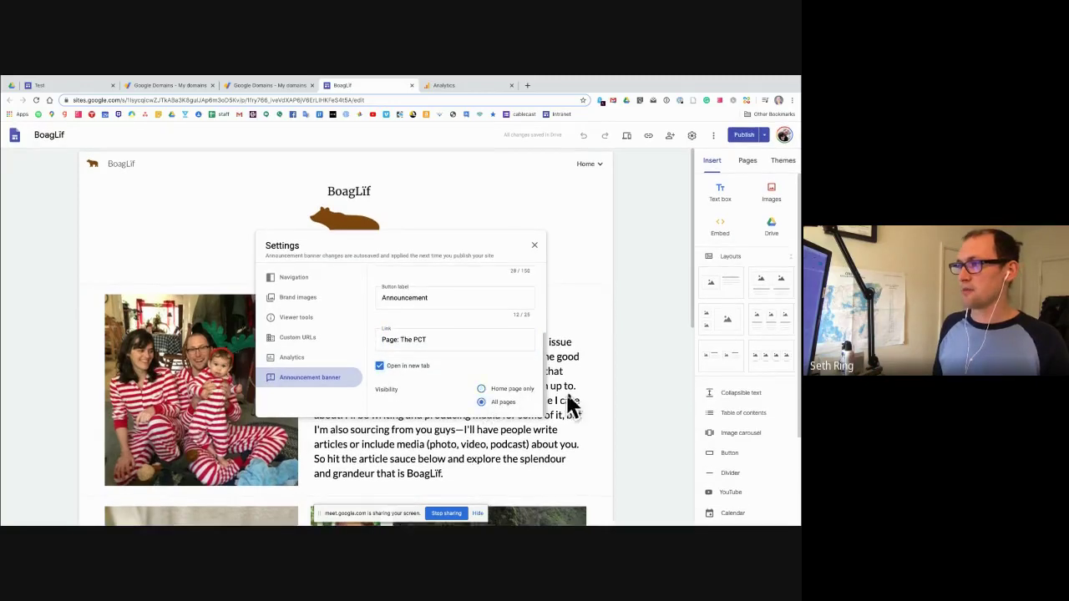
click(623, 390)
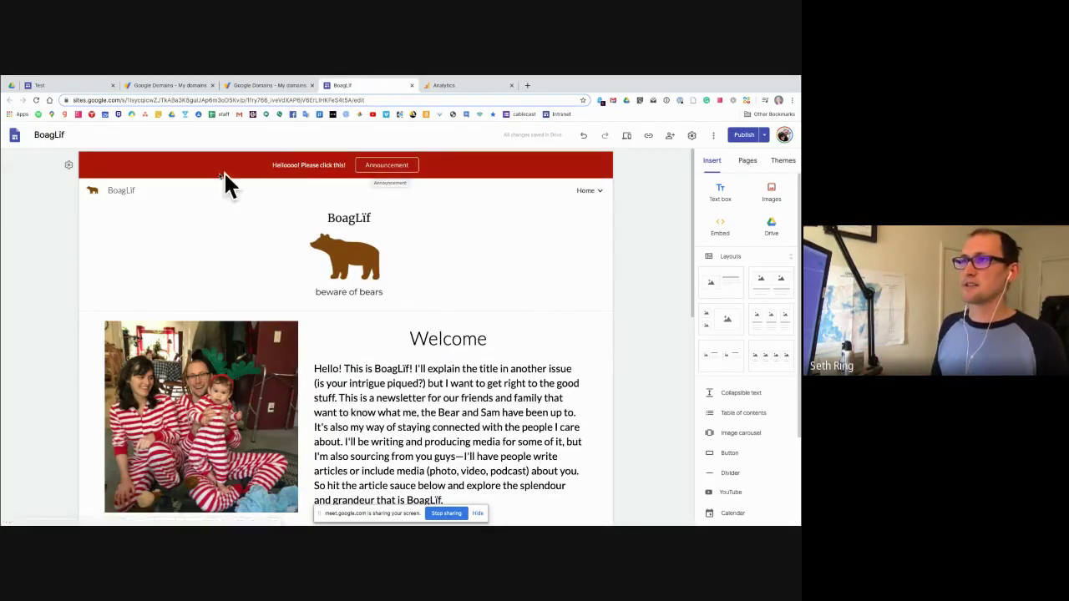
Test the banner's Announcement button and close the page it opens.
click(379, 166)
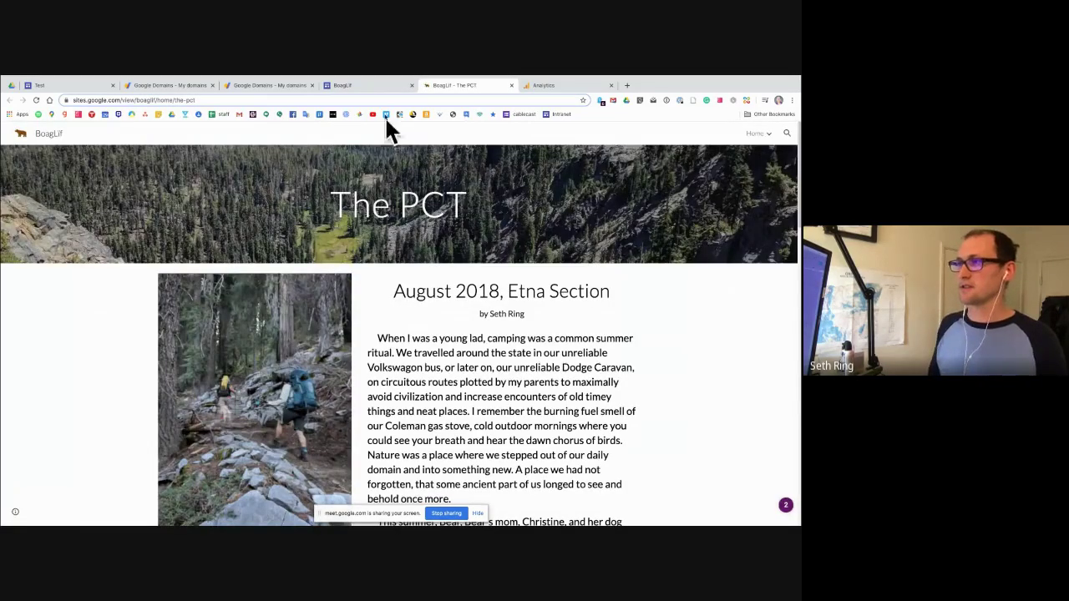
click(511, 86)
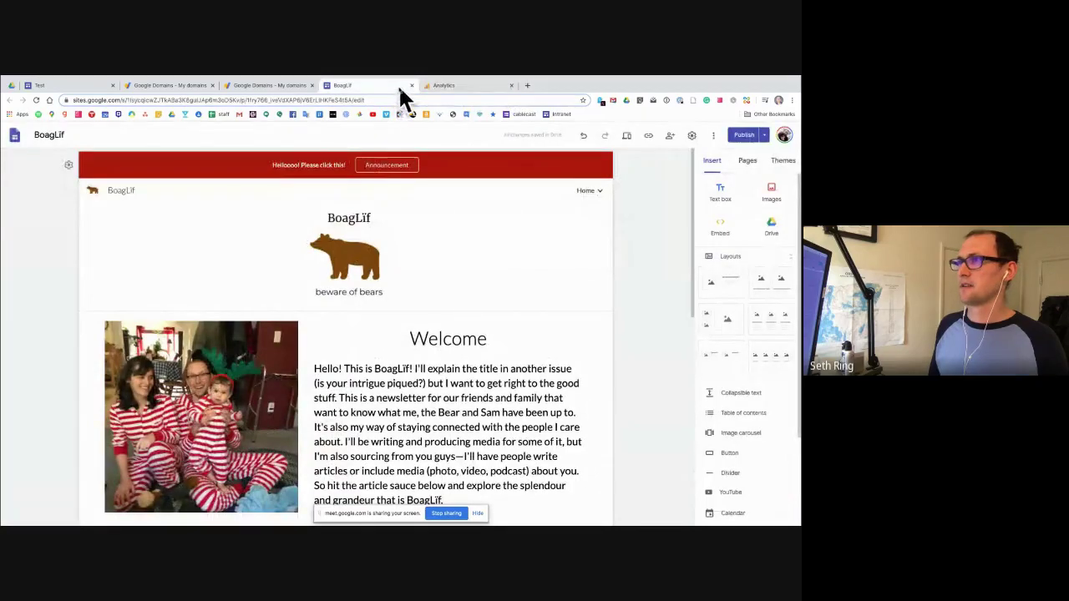
Turn off the announcement banner in the BoagLïf site's settings and leave the settings.
click(690, 137)
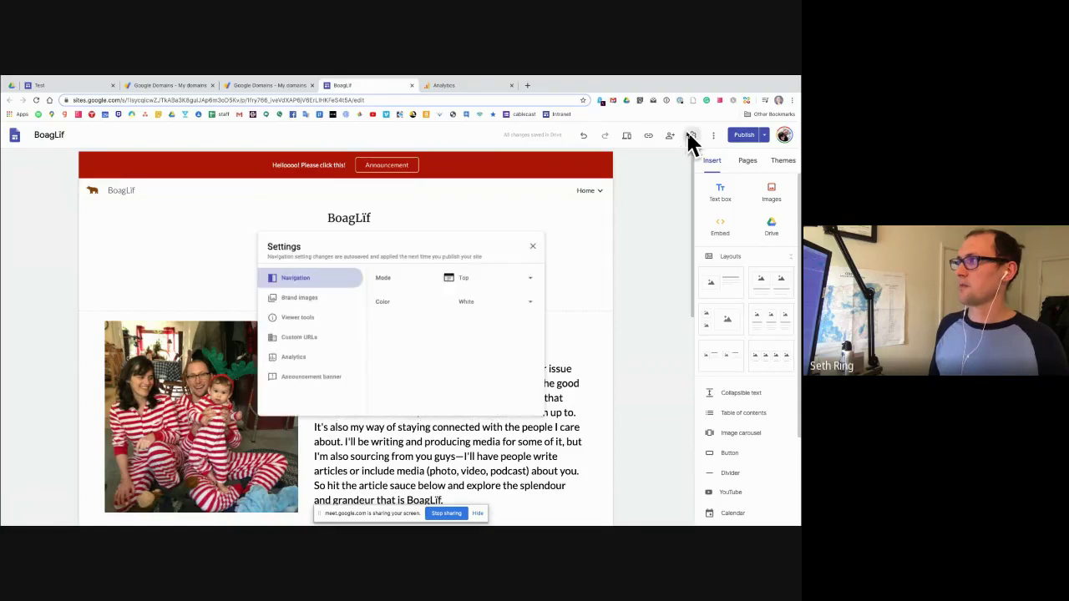
click(309, 377)
click(526, 311)
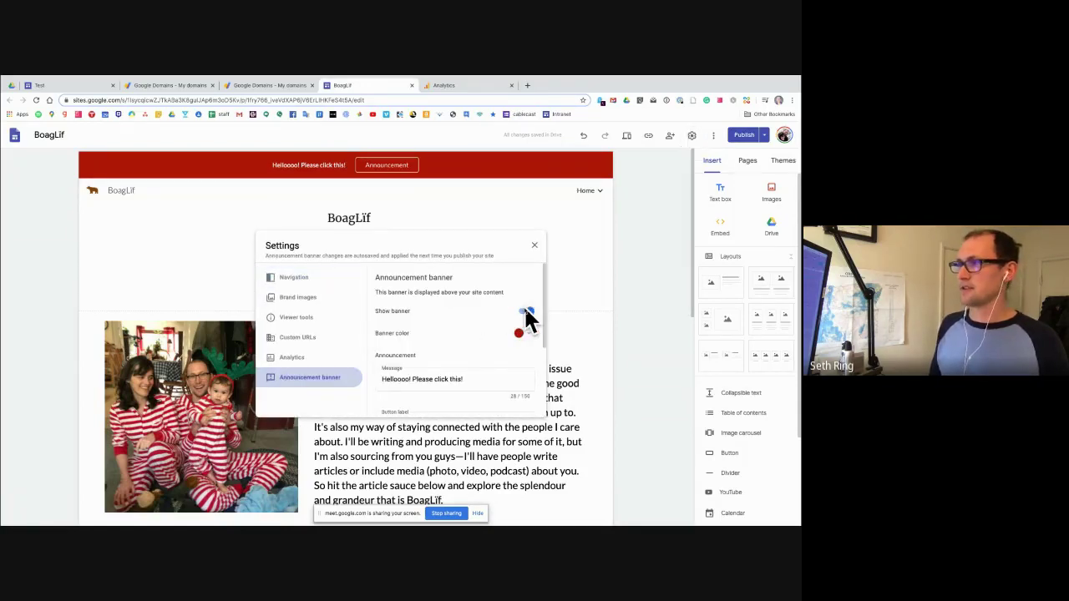
click(581, 292)
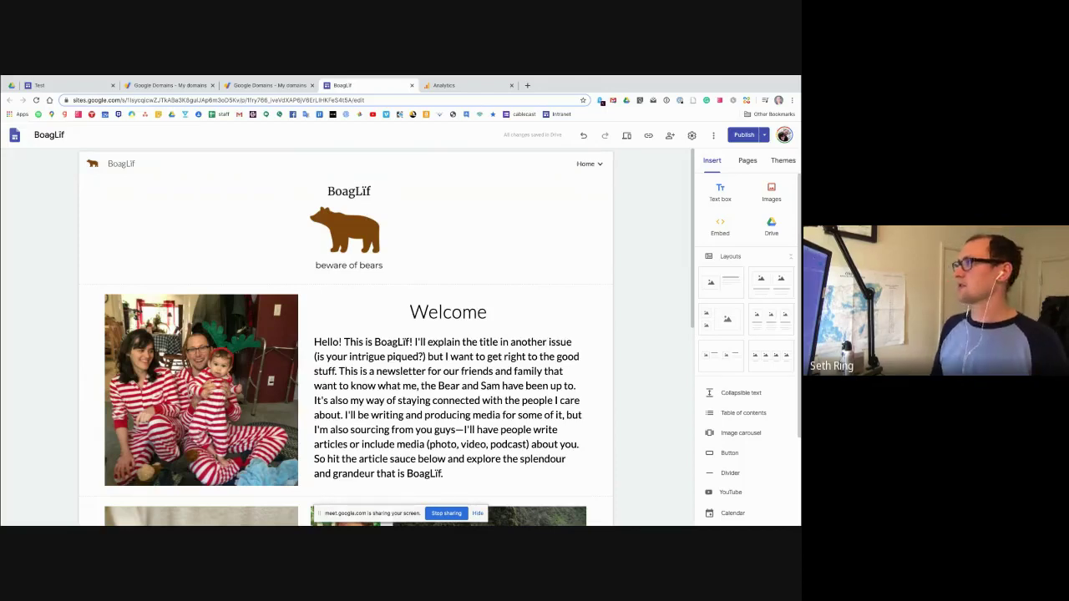
click(690, 135)
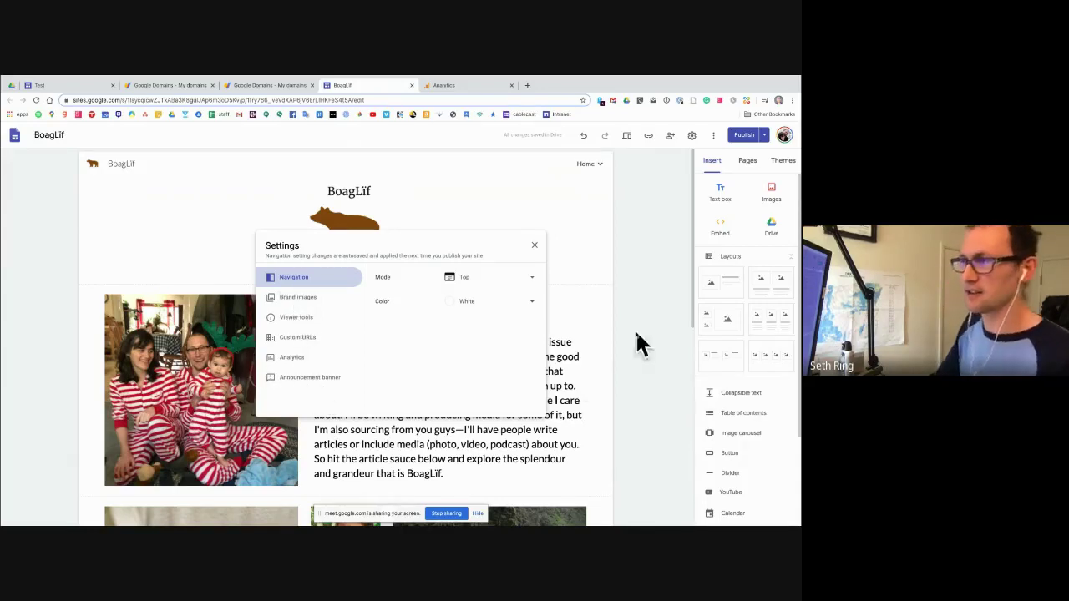
click(534, 245)
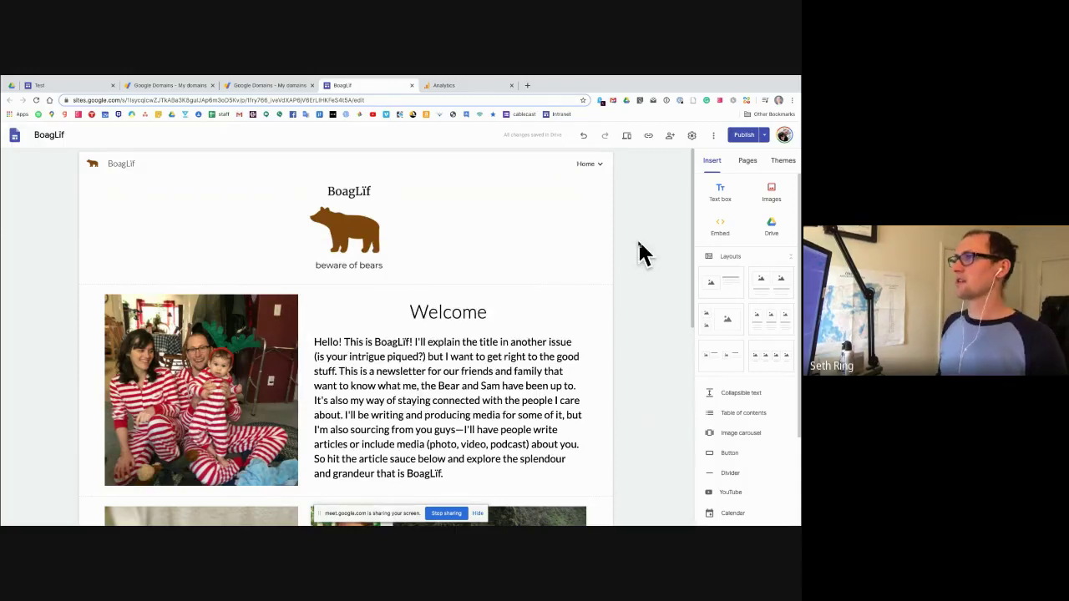
Preview the BoagLïf site at large-screen, tablet and phone sizes, examining how the home page layout adapts.
click(626, 137)
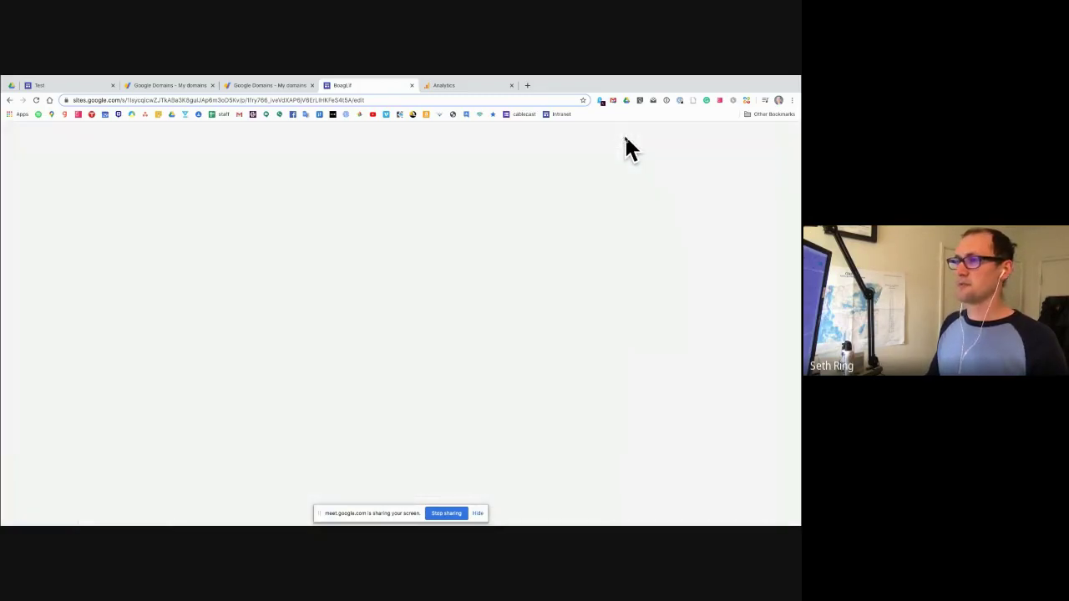
scroll(571, 216, down, 5)
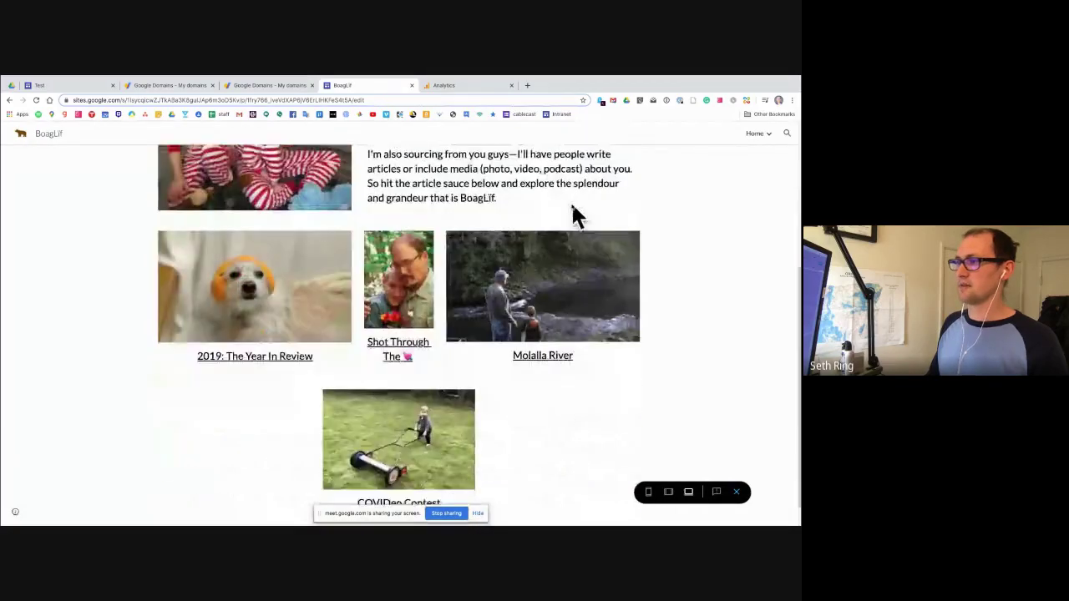
click(669, 494)
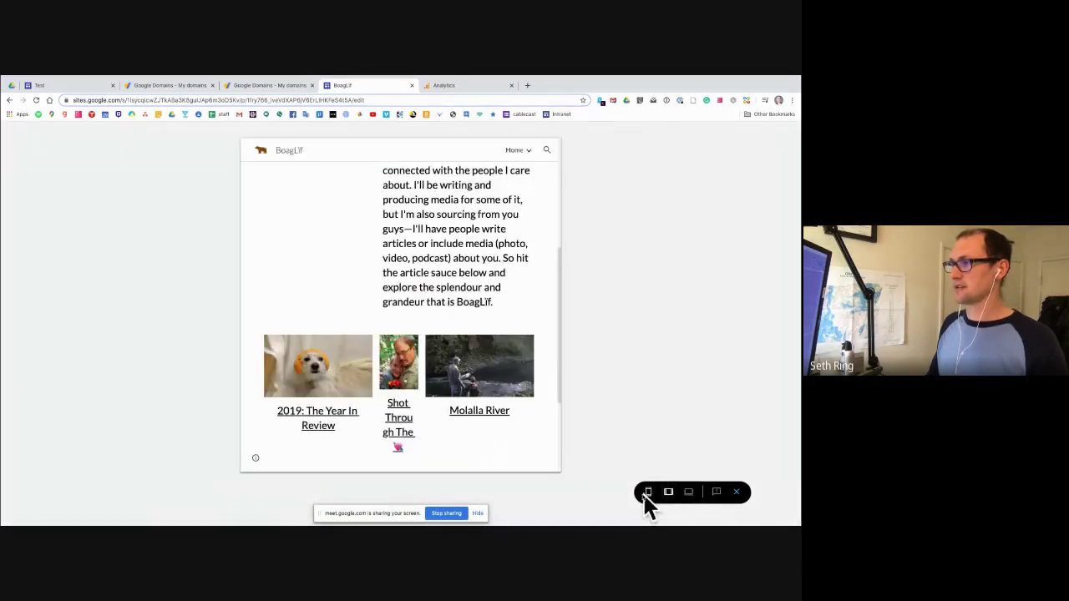
click(646, 494)
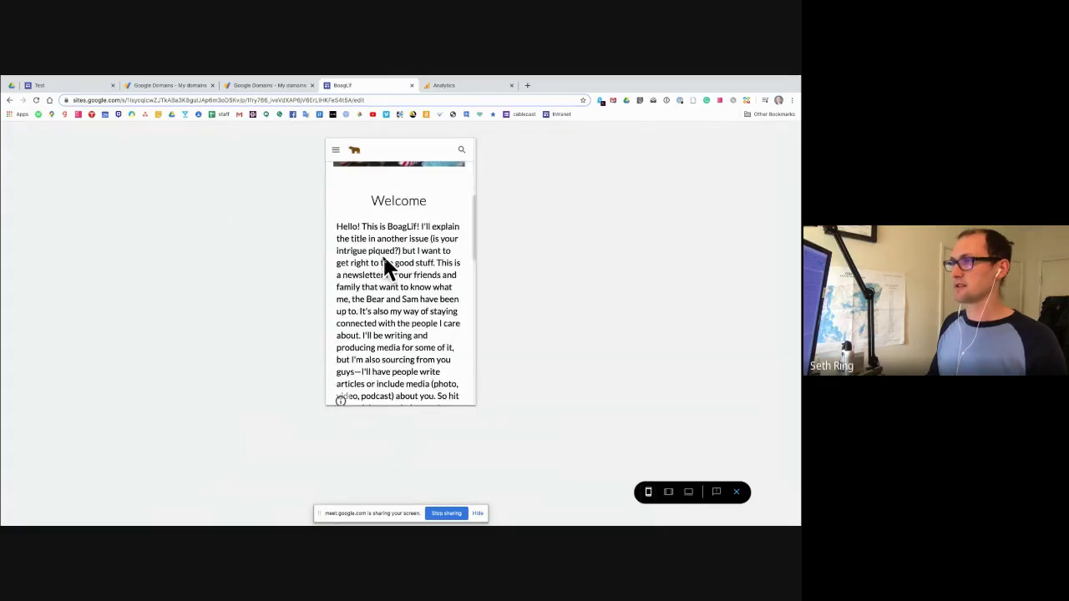
scroll(387, 267, up, 5)
scroll(443, 294, down, 6)
scroll(453, 284, down, 10)
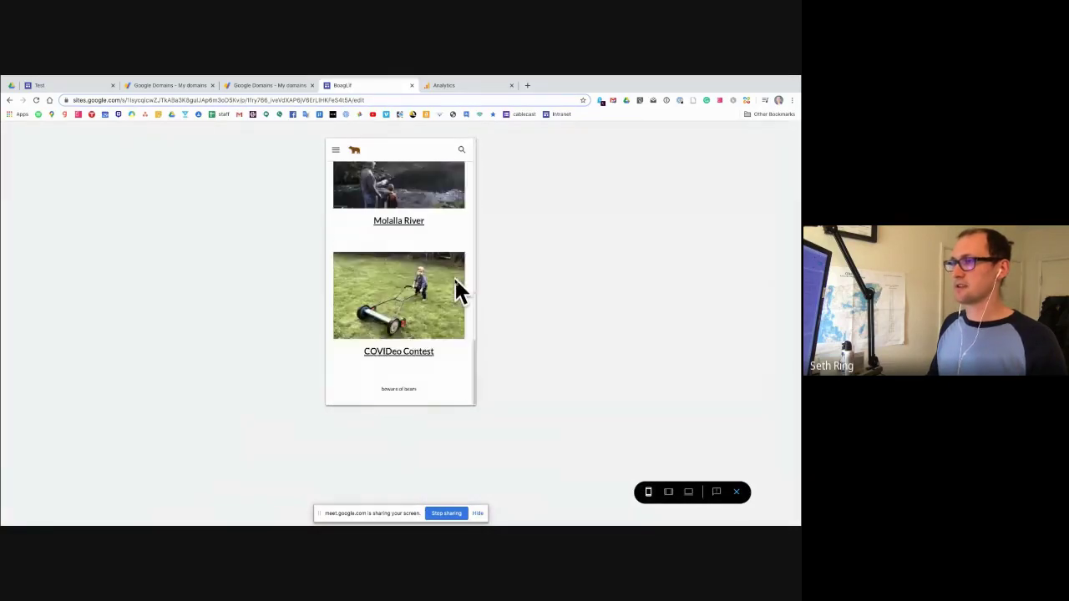
scroll(454, 284, up, 10)
scroll(455, 277, up, 1)
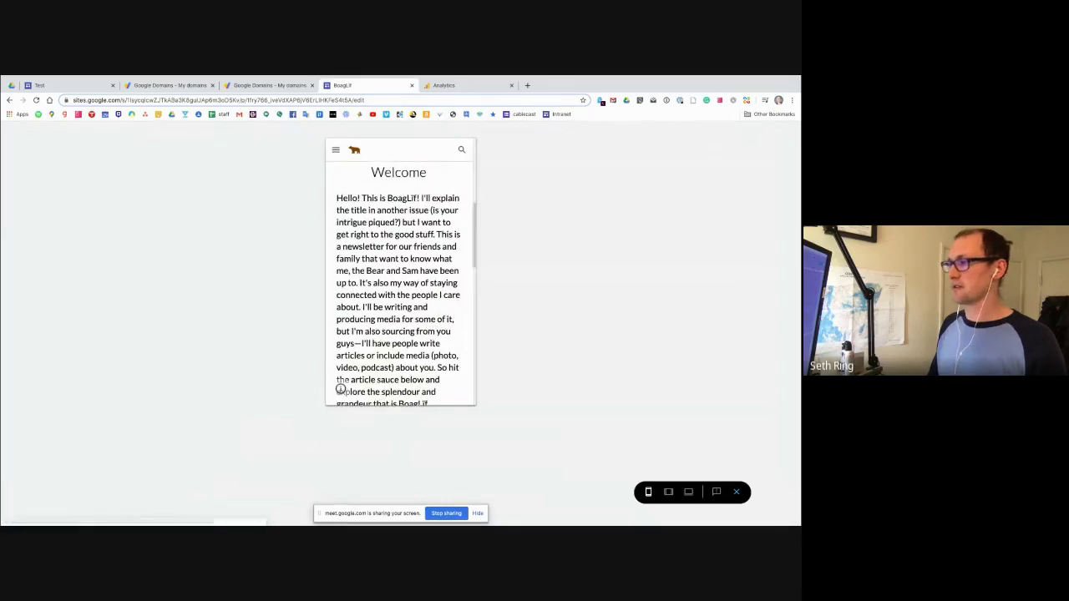
click(669, 493)
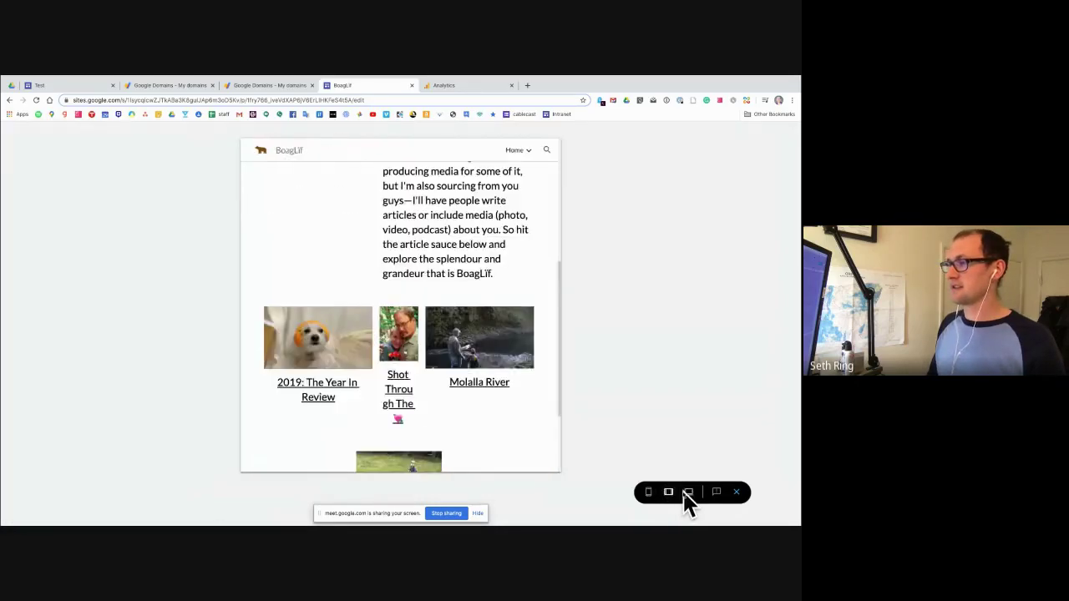
click(688, 493)
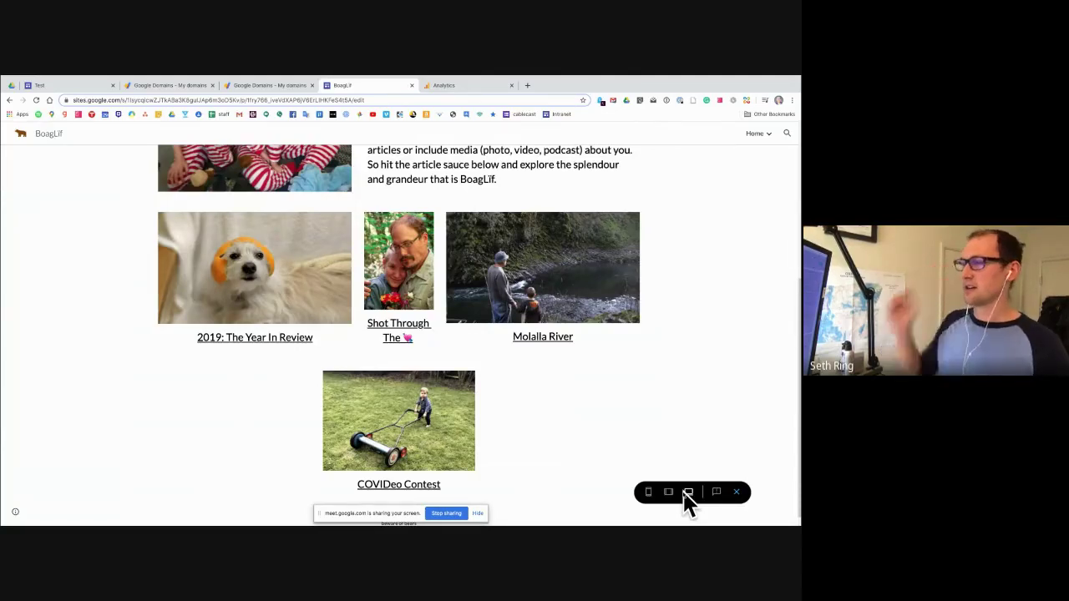
scroll(547, 330, up, 4)
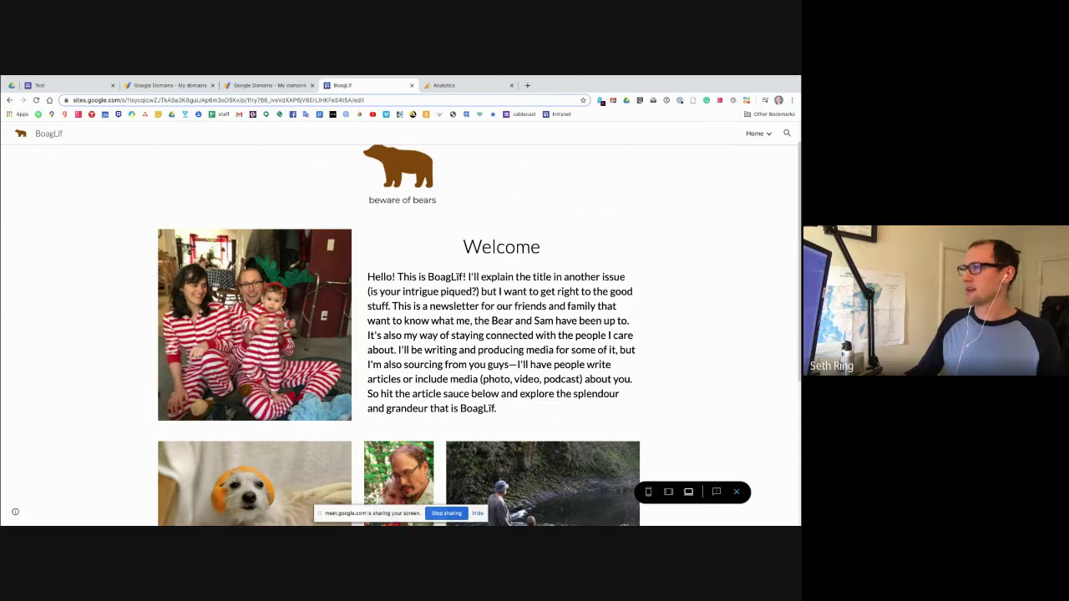
Switch to the Test site, leave its settings and open its sharing options.
click(71, 84)
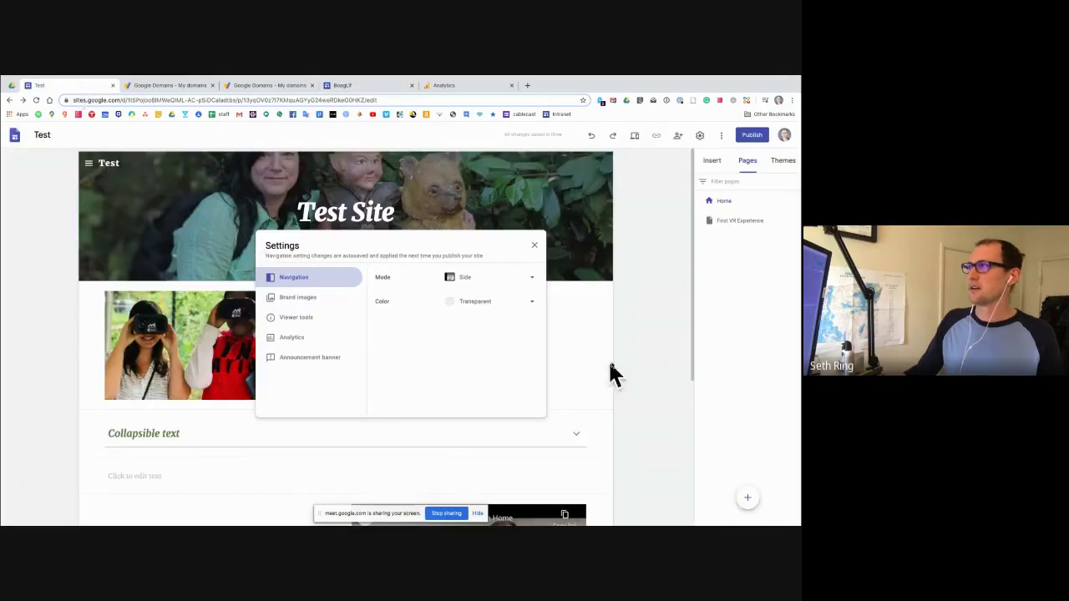
click(644, 336)
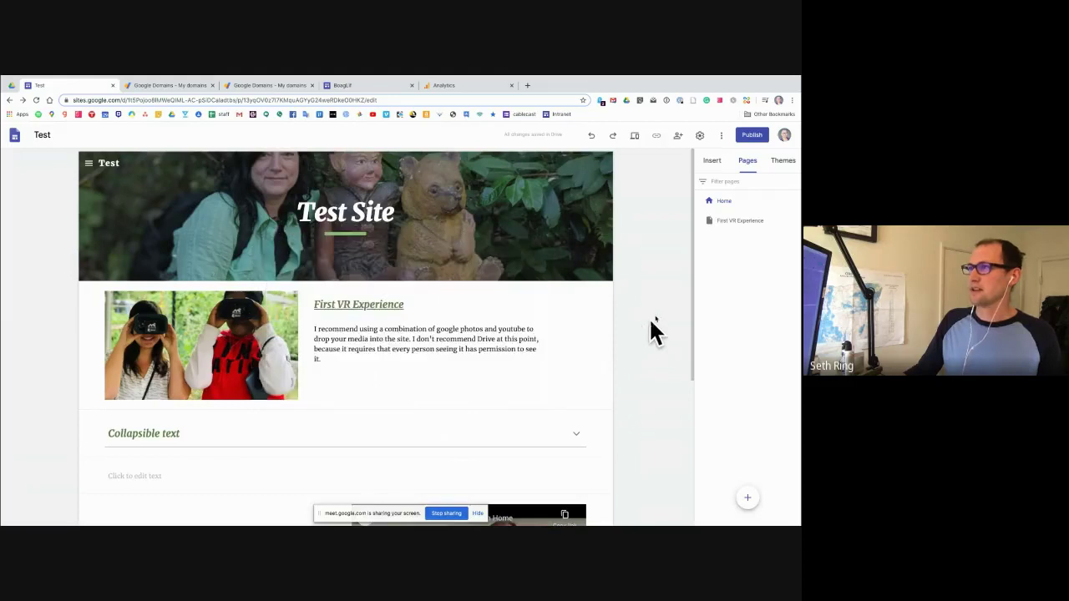
click(678, 136)
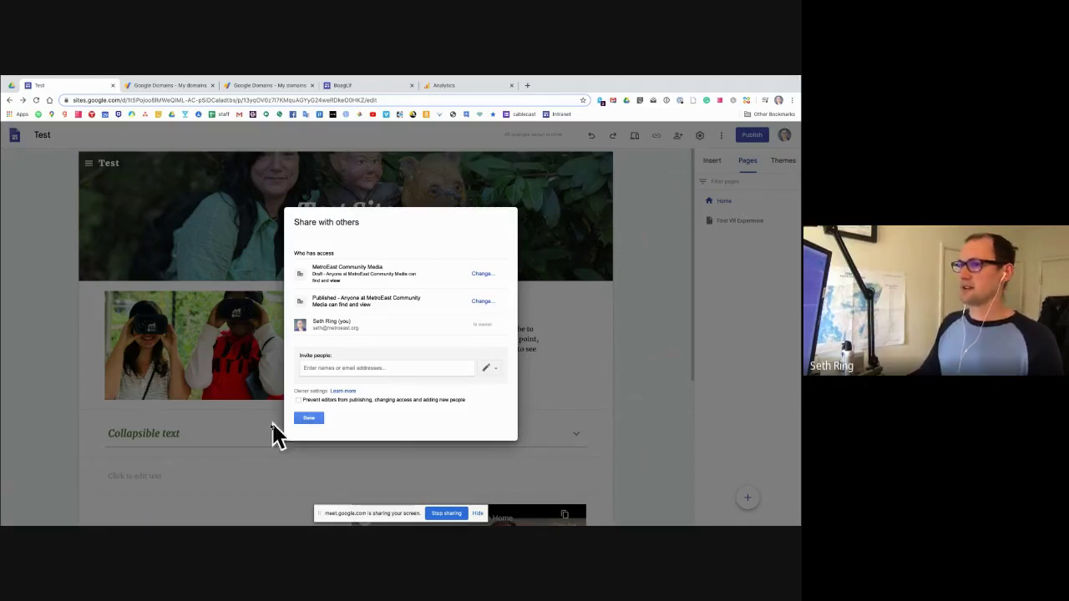
click(310, 418)
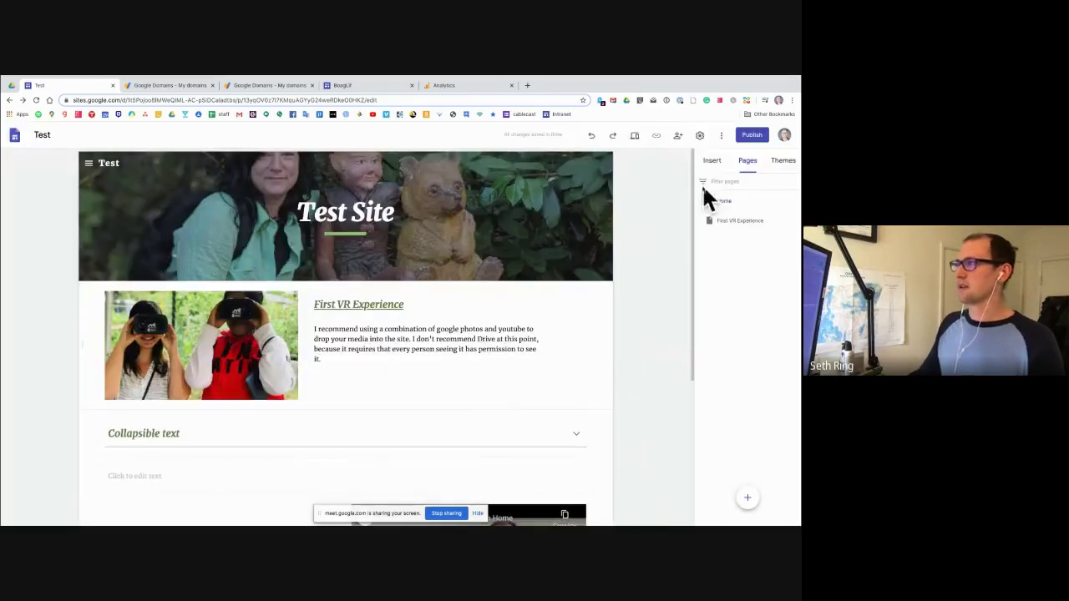
click(677, 136)
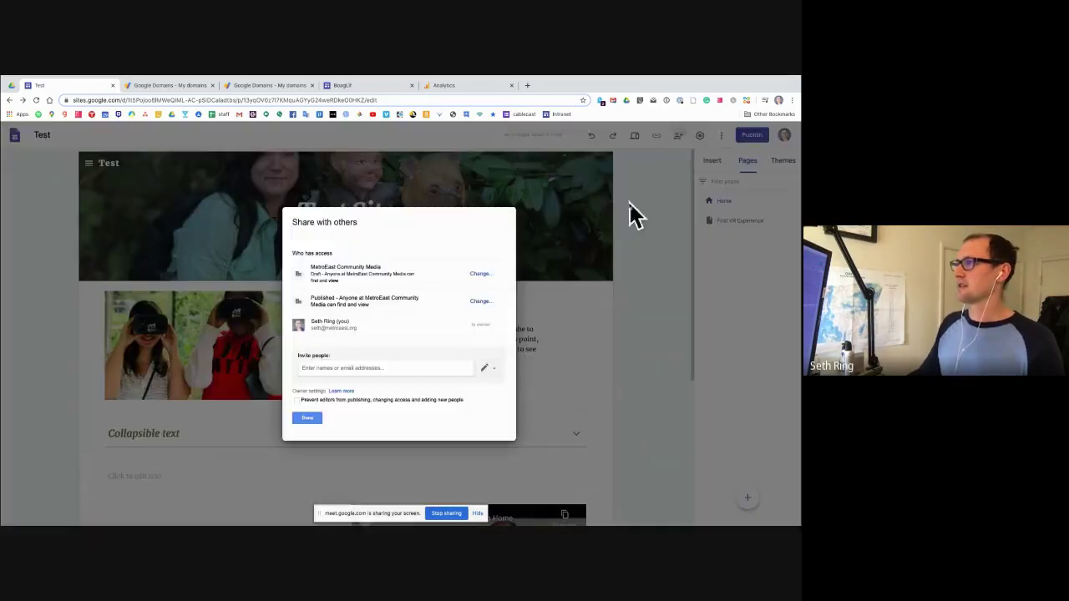
Review the draft's access options, select Public on the web and MetroEast Community Media in turn, and discard the changes.
click(480, 276)
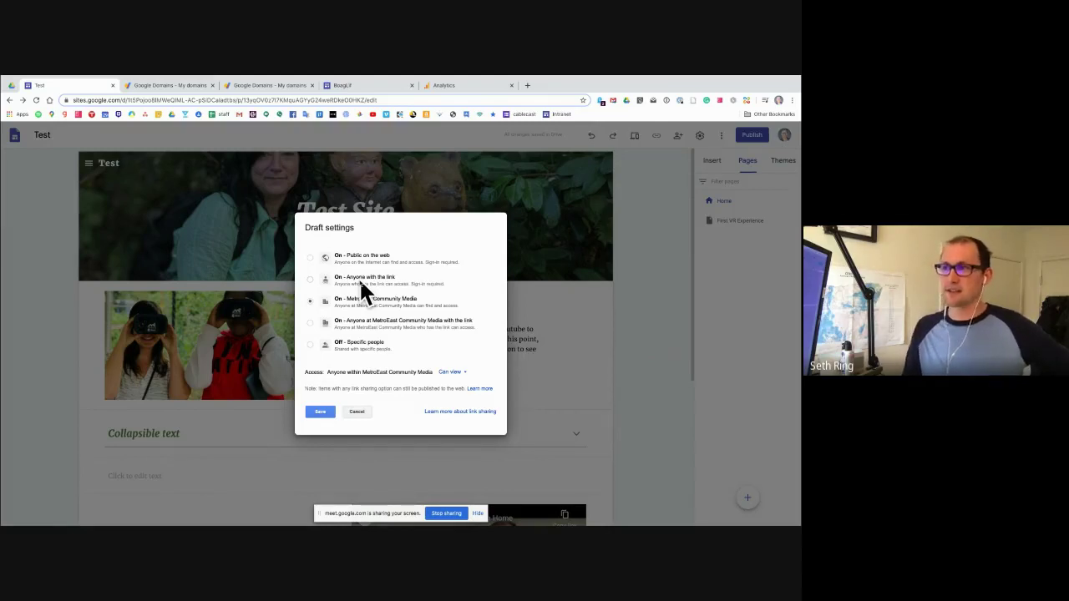
click(310, 257)
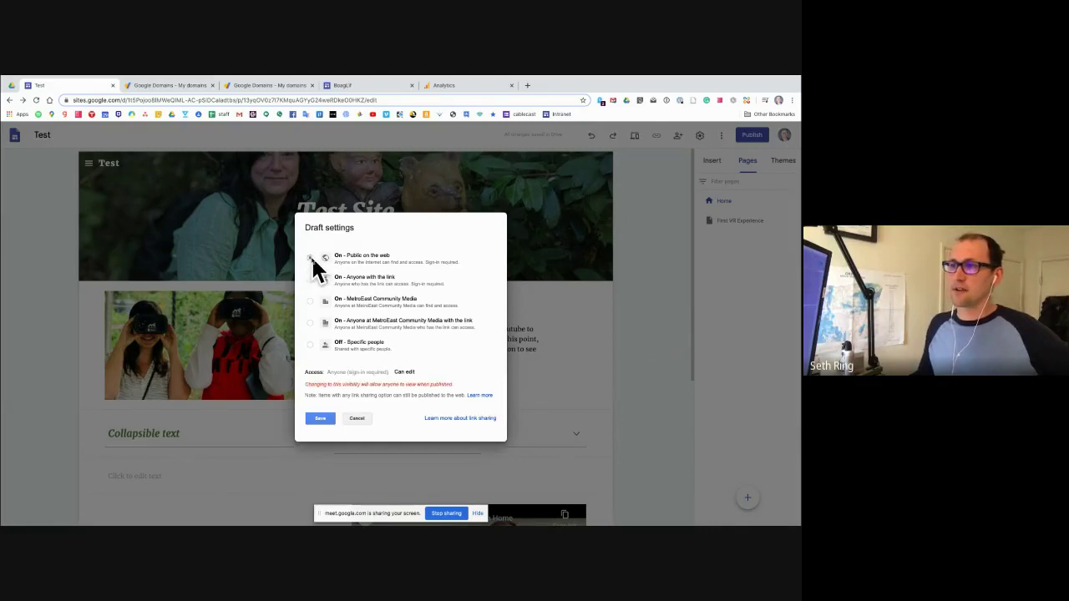
click(311, 302)
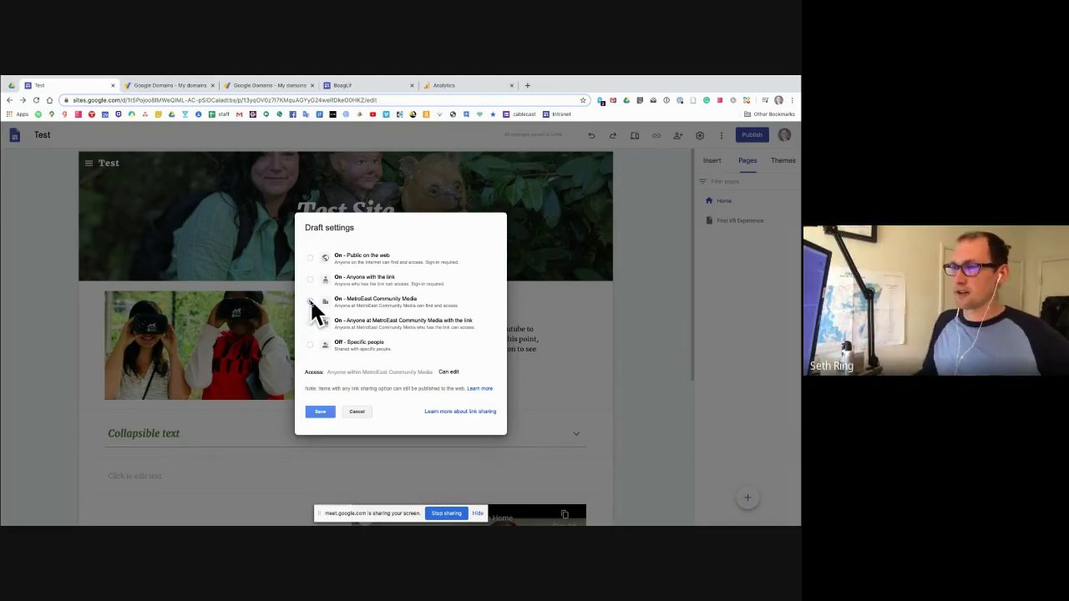
click(355, 413)
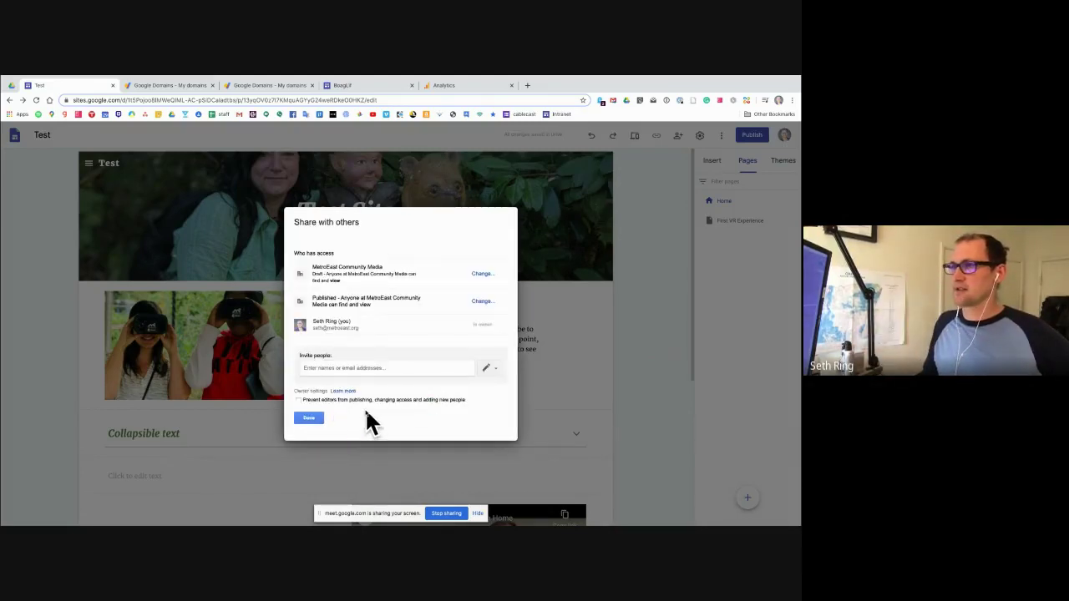
View the options for inviting people to the Test site, cancel the invitation and close the sharing options.
click(378, 366)
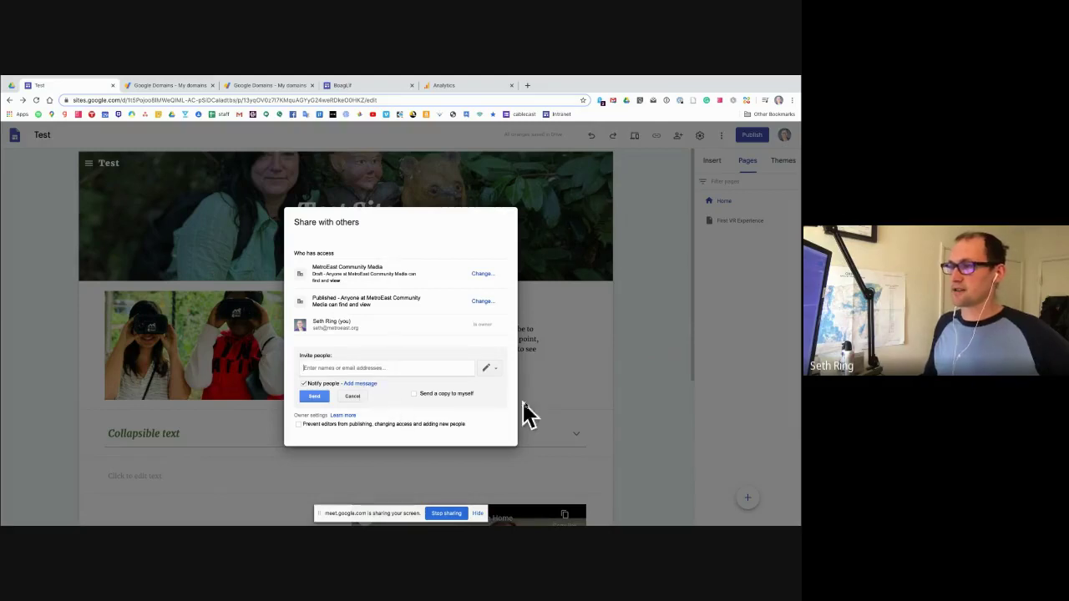
click(356, 397)
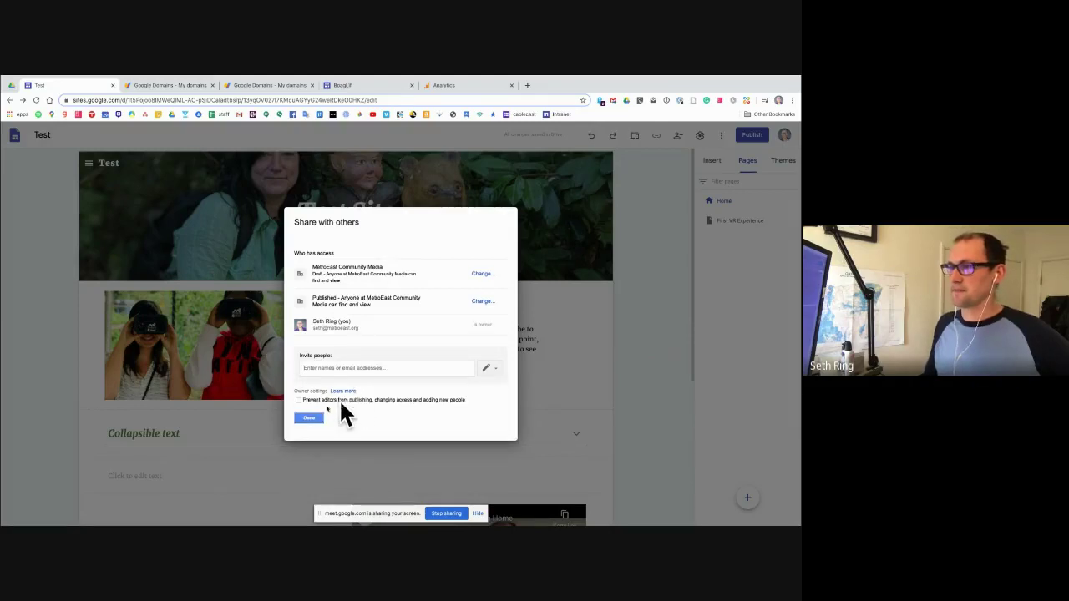
click(308, 420)
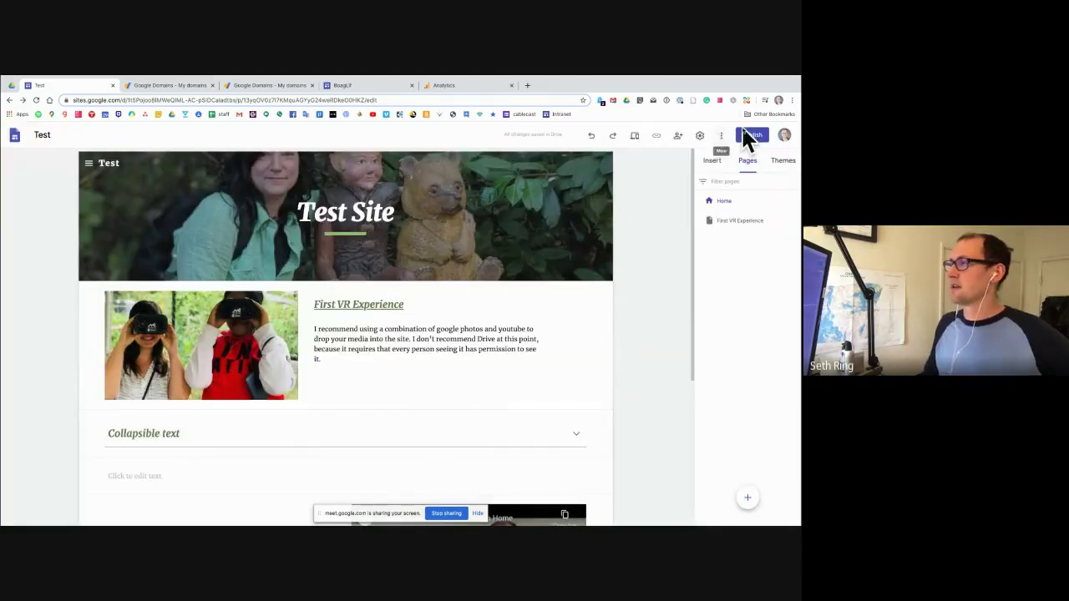
Check the viewing permissions, publish the Test site at the web address "test", and copy its published link.
click(751, 137)
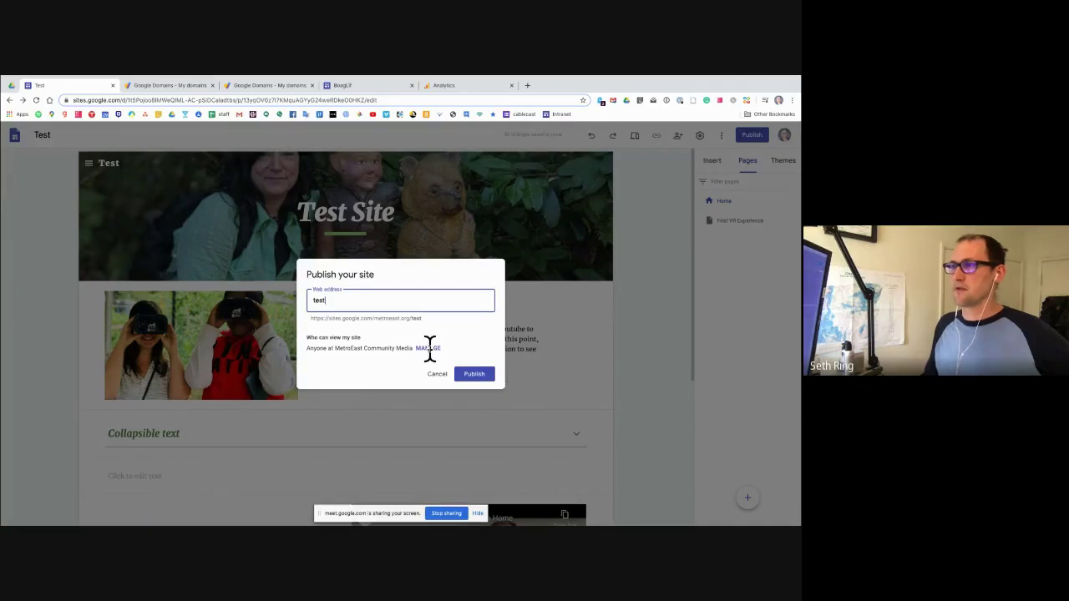
click(428, 348)
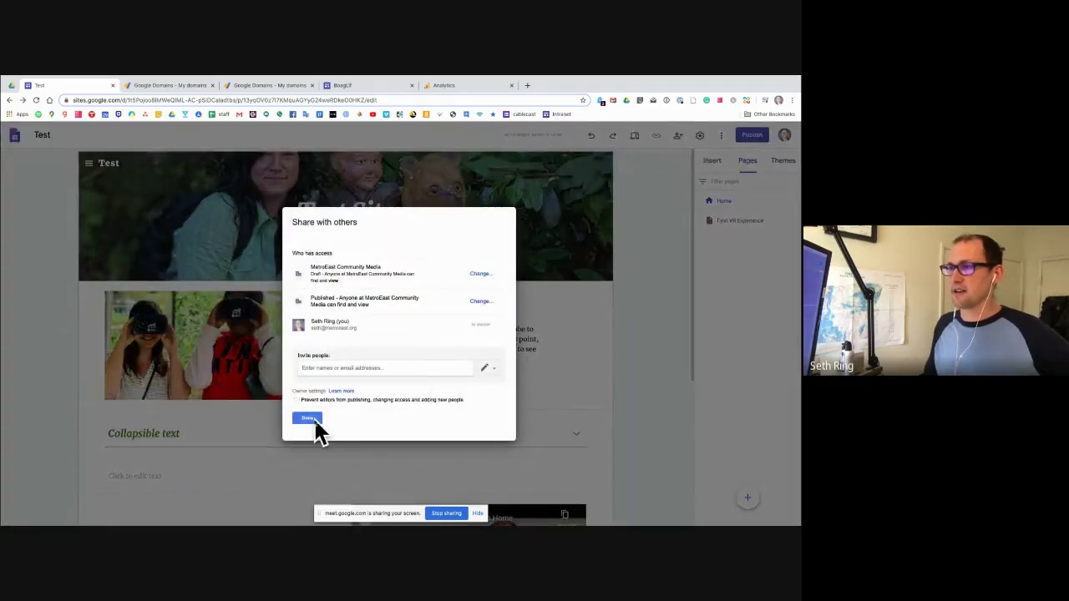
click(315, 420)
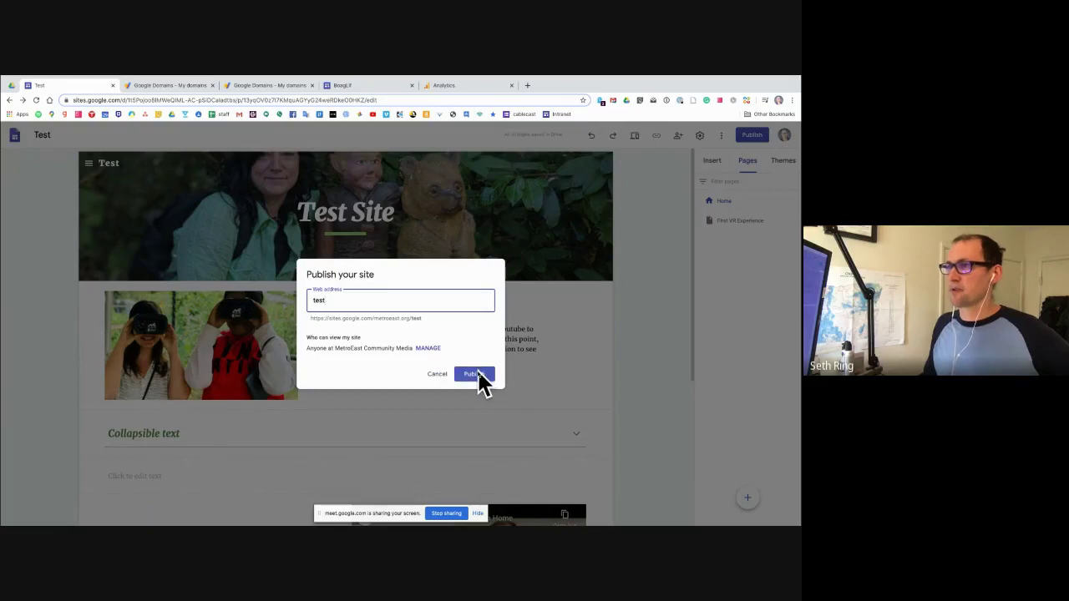
click(478, 376)
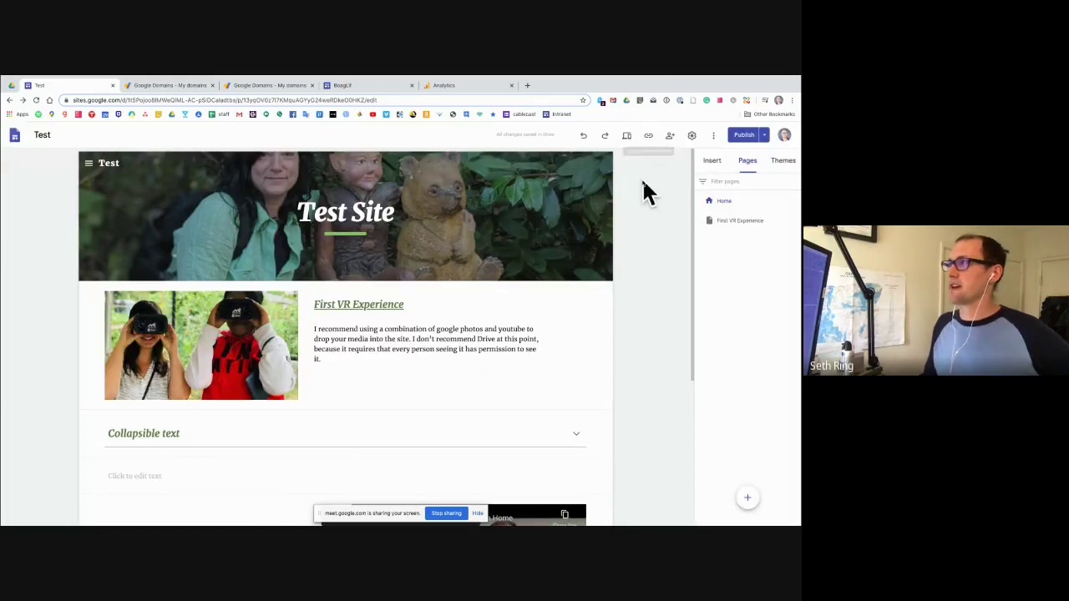
click(649, 137)
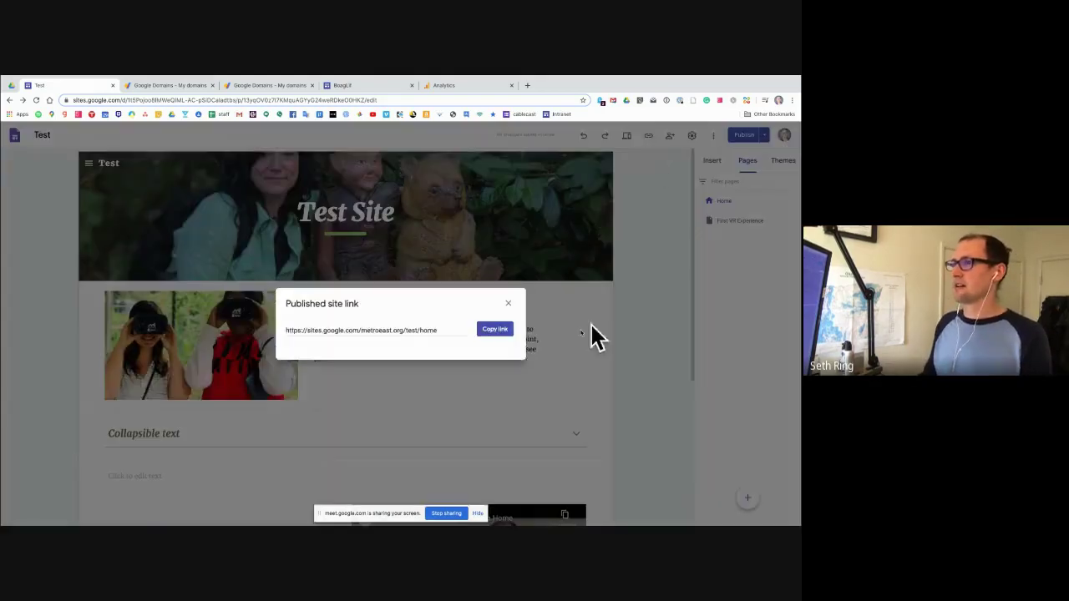
click(495, 329)
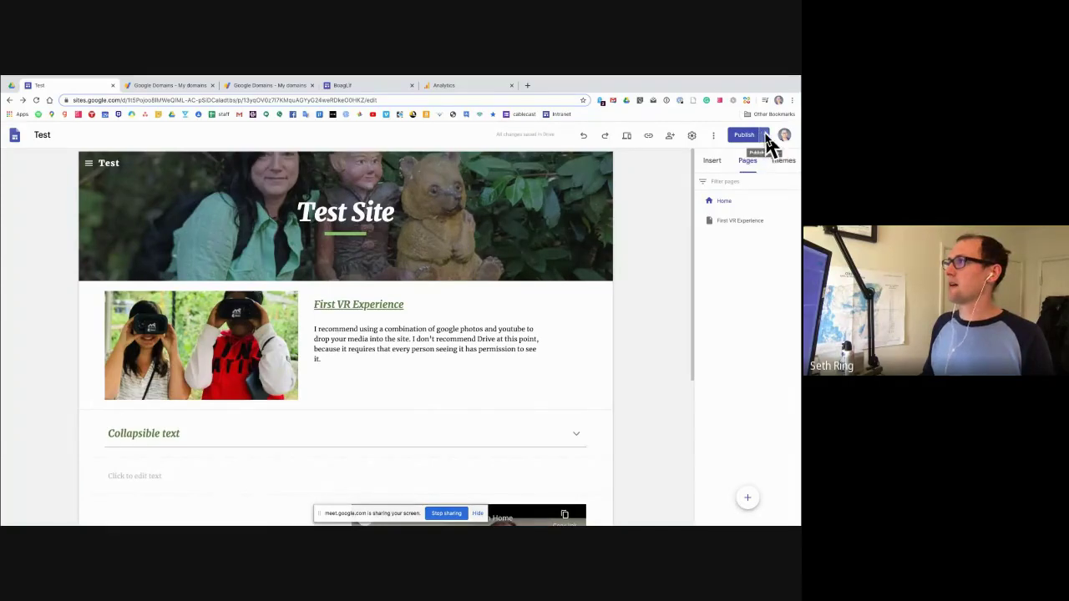
View the Test site's publishing options and its publish settings, and cancel the settings.
click(764, 134)
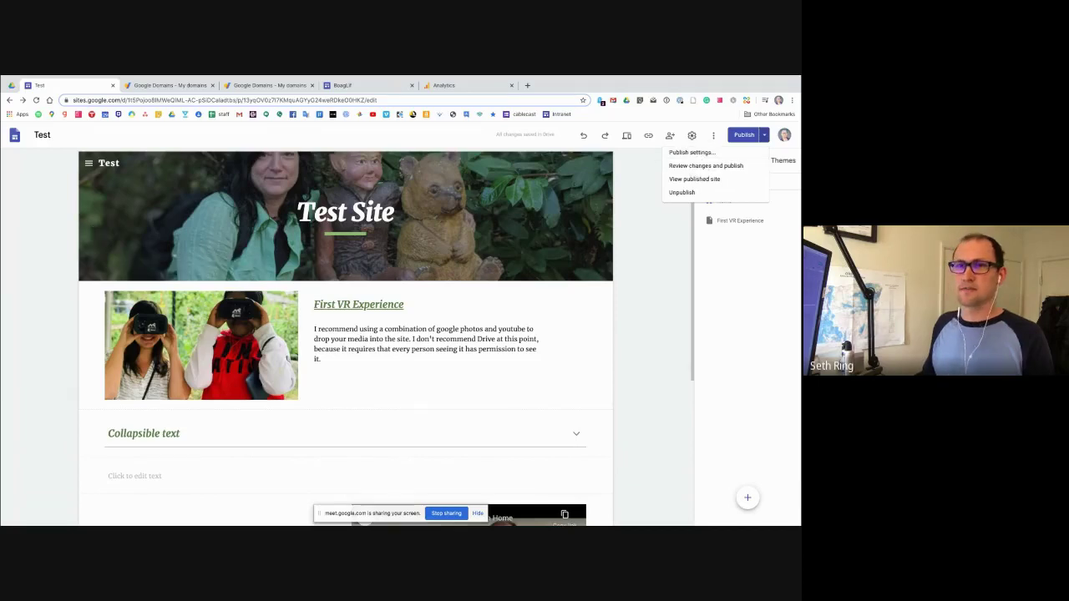
click(765, 138)
click(765, 136)
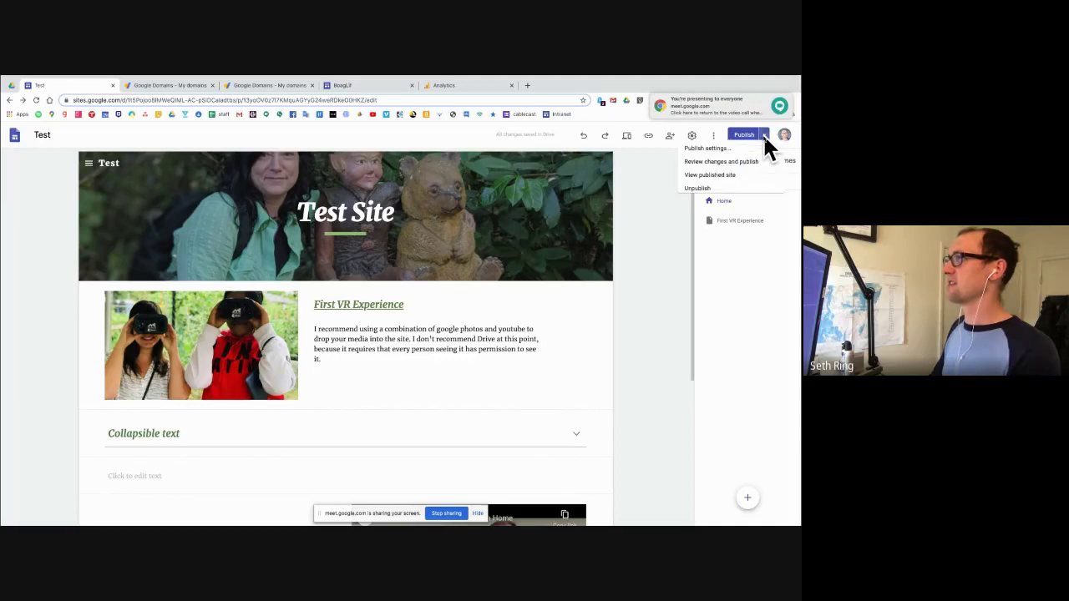
click(718, 152)
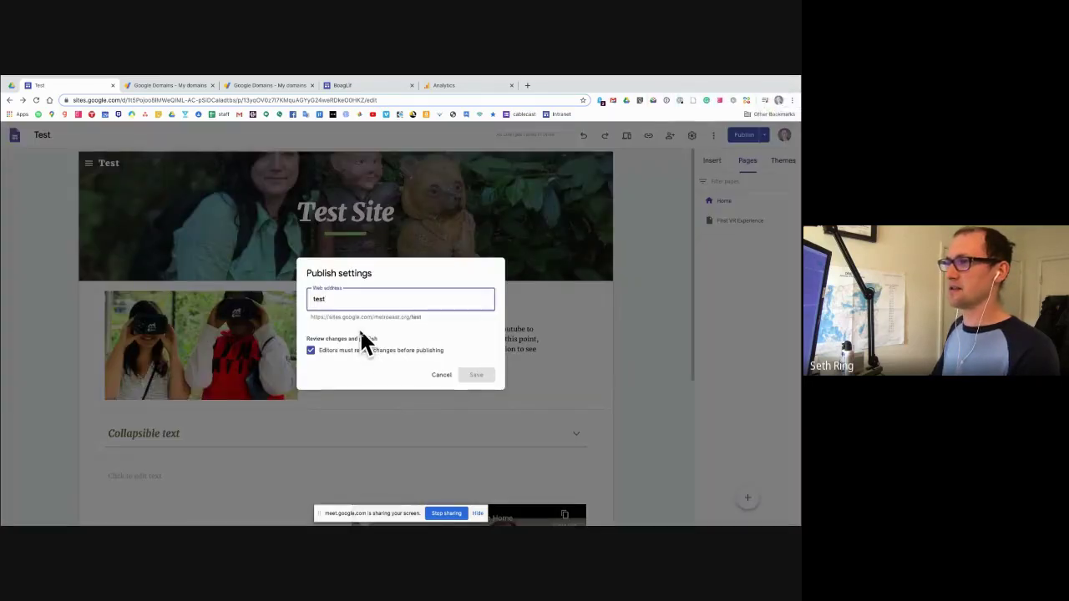
click(442, 376)
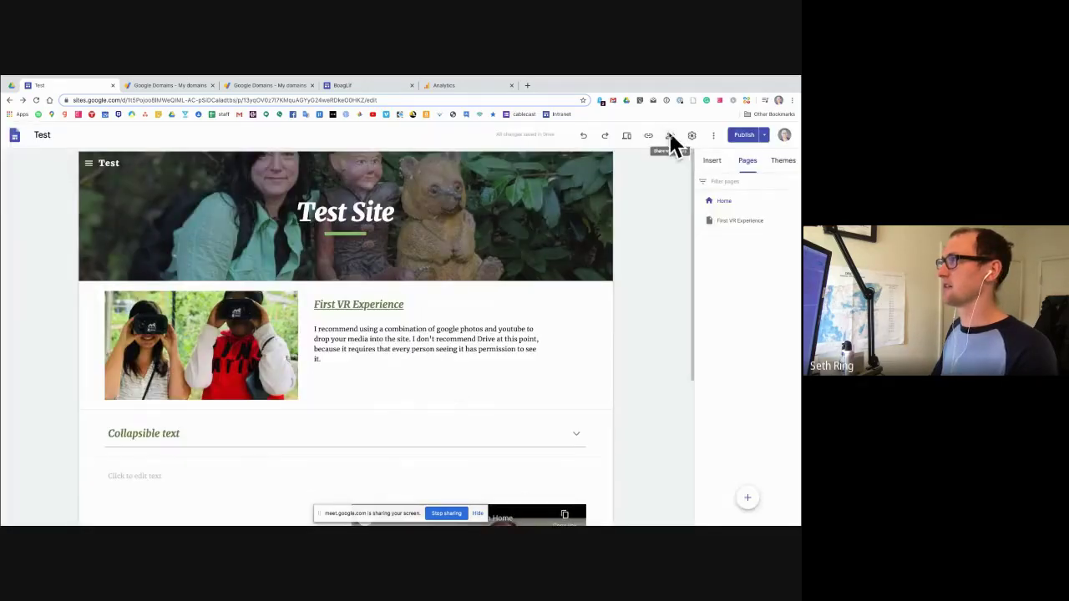
Set the draft's sharing access to Public on the web, save it and close the sharing options.
click(671, 140)
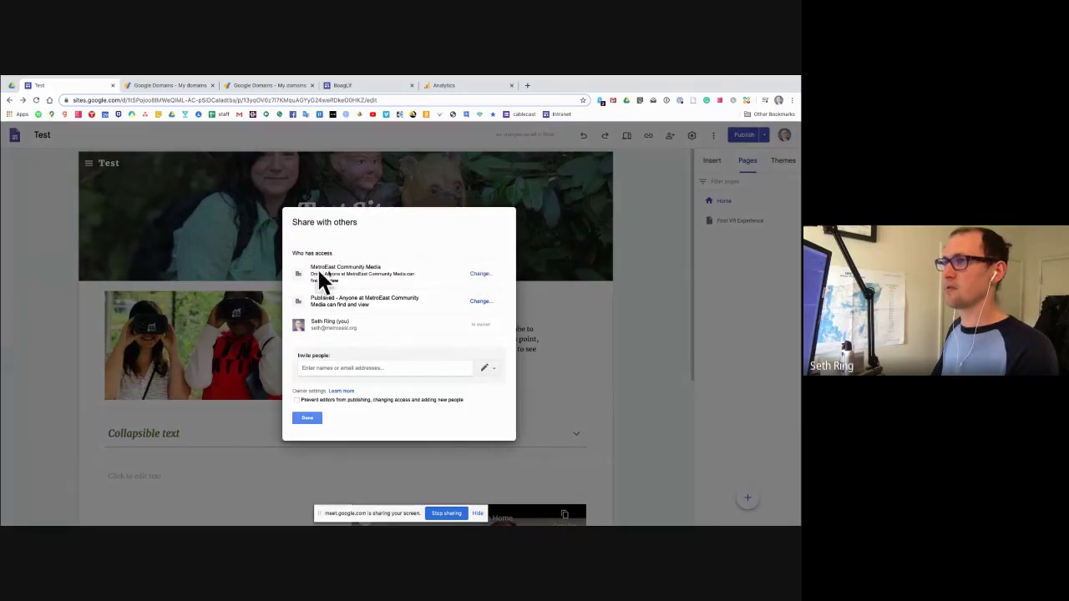
click(481, 278)
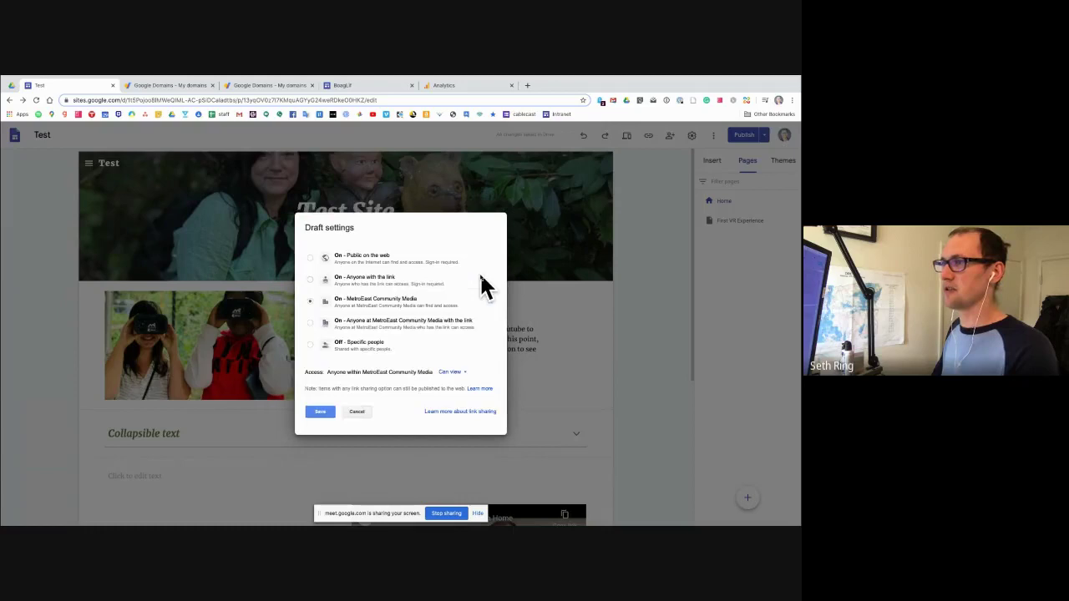
click(314, 259)
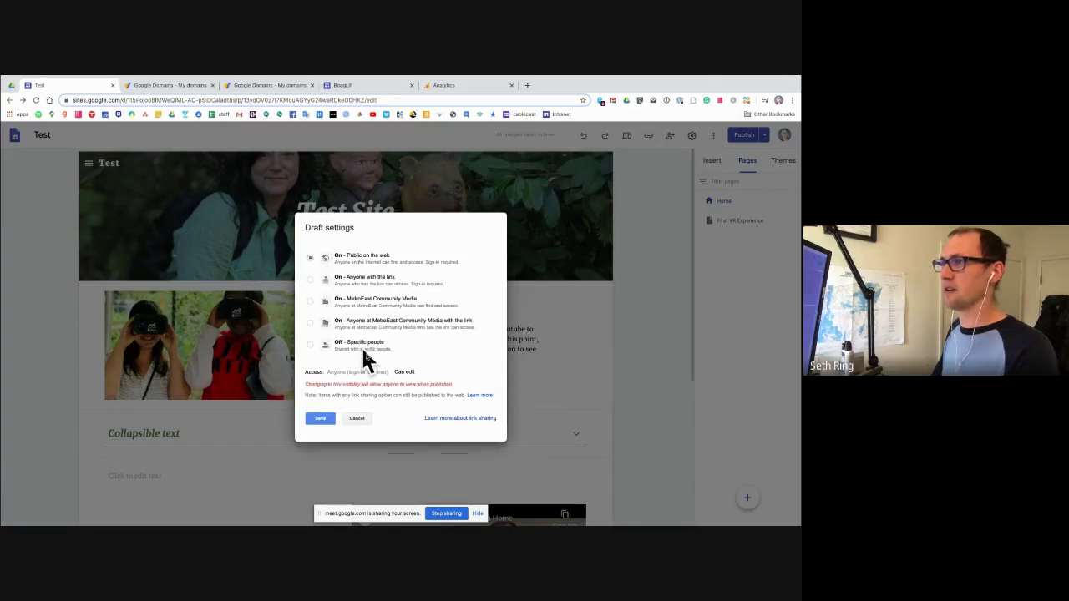
click(317, 417)
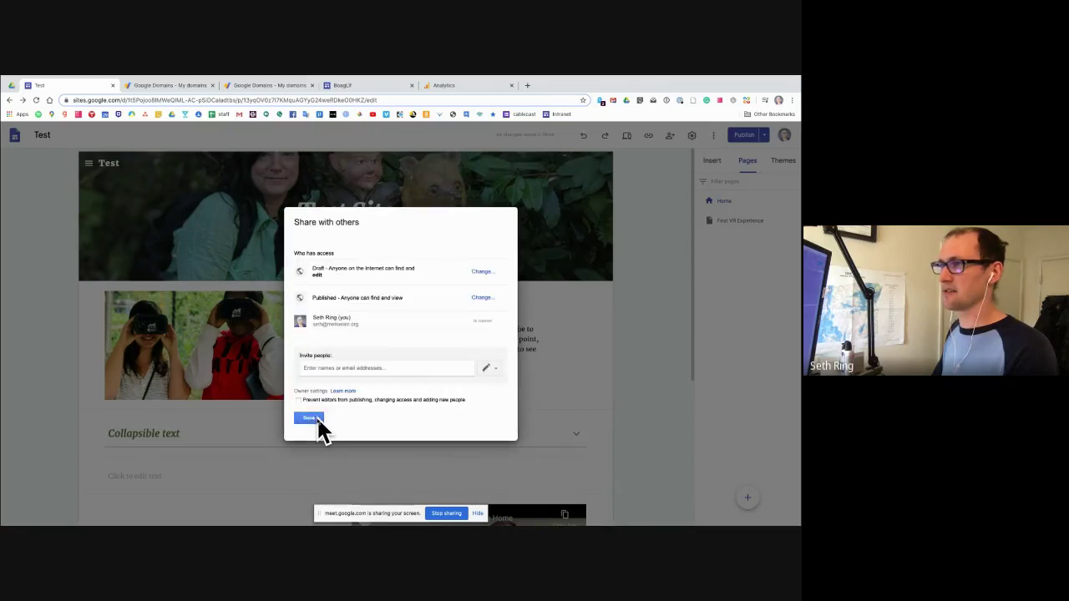
click(303, 418)
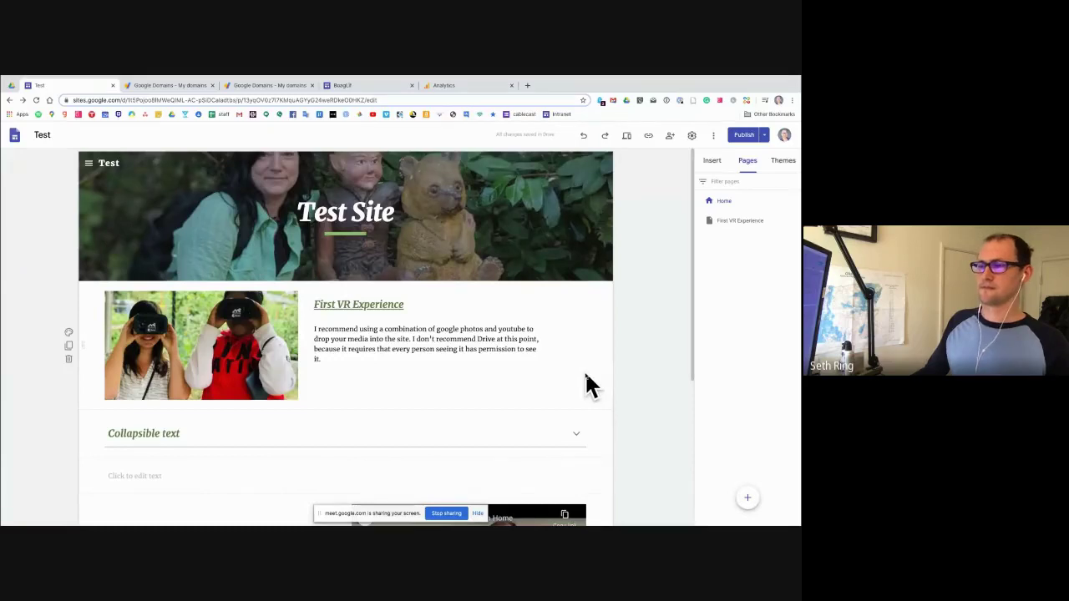
Add the text "Helooo!" to the empty text box below the collapsible text on the home page.
scroll(589, 384, down, 2)
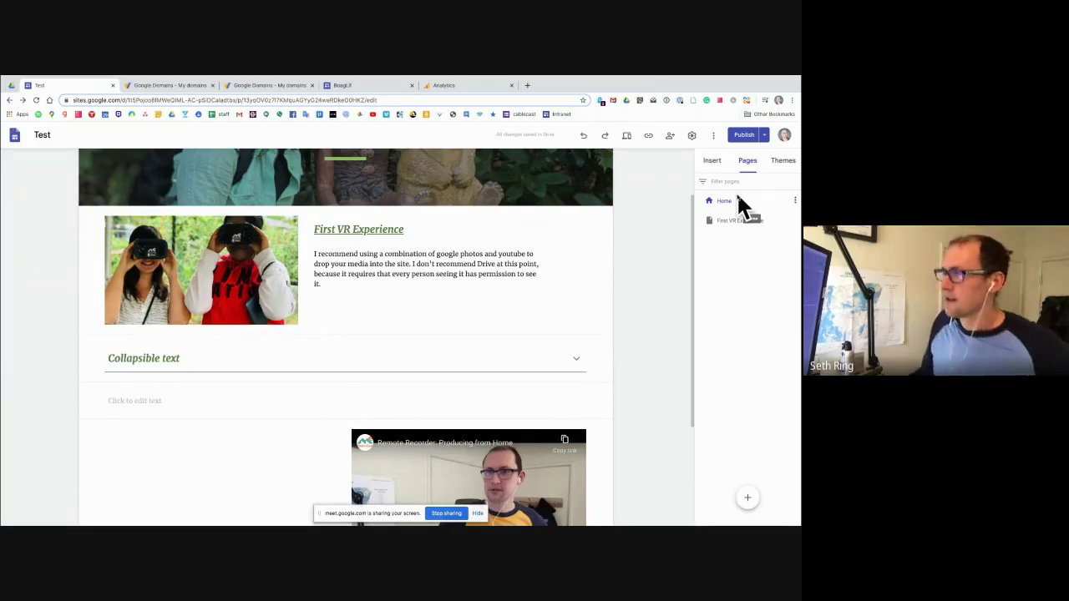
click(764, 138)
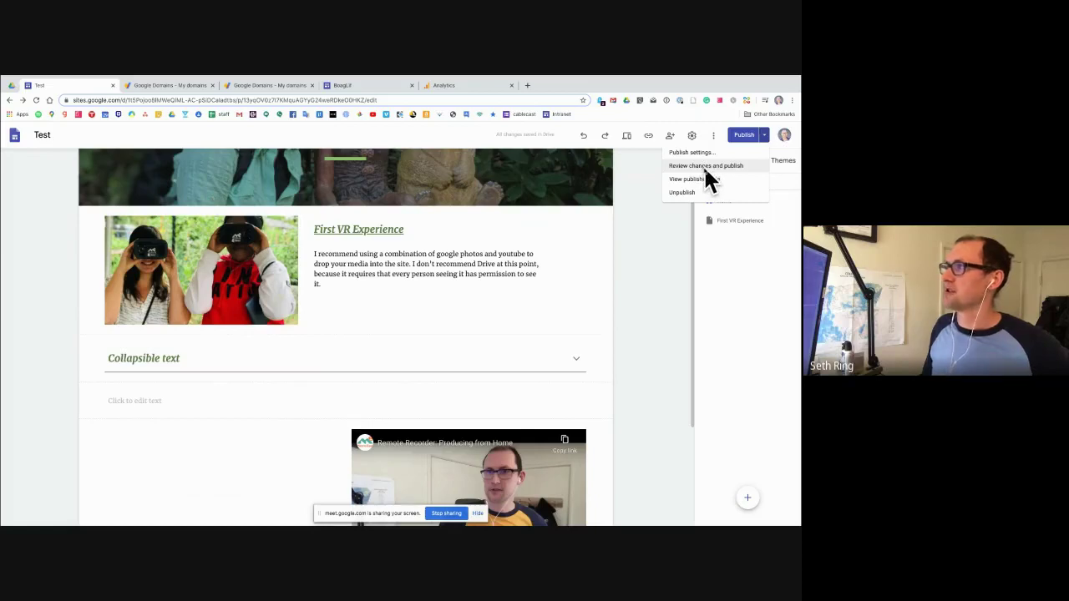
click(636, 269)
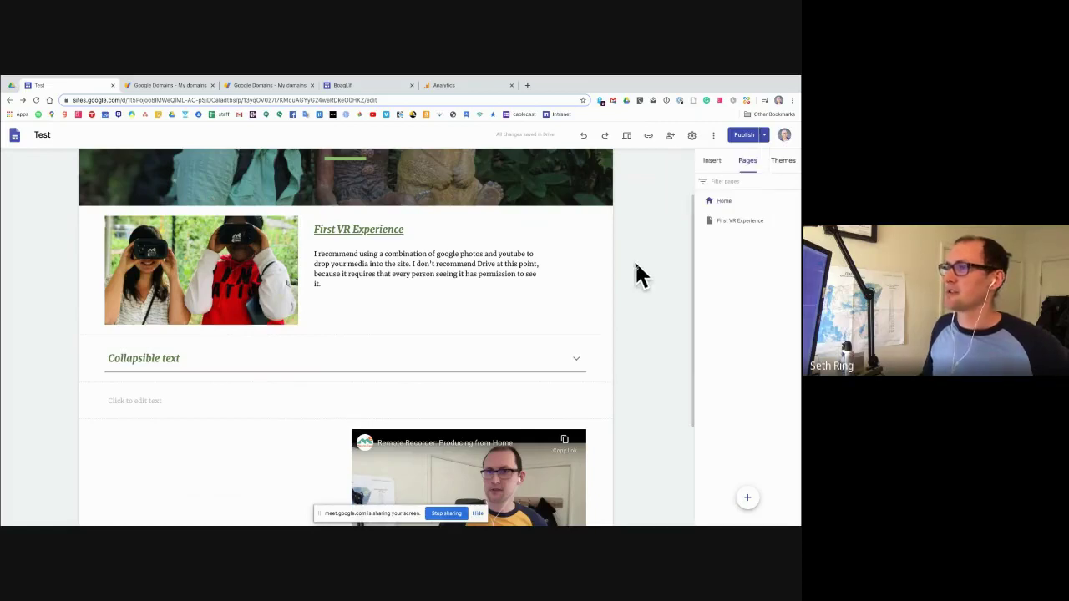
click(169, 404)
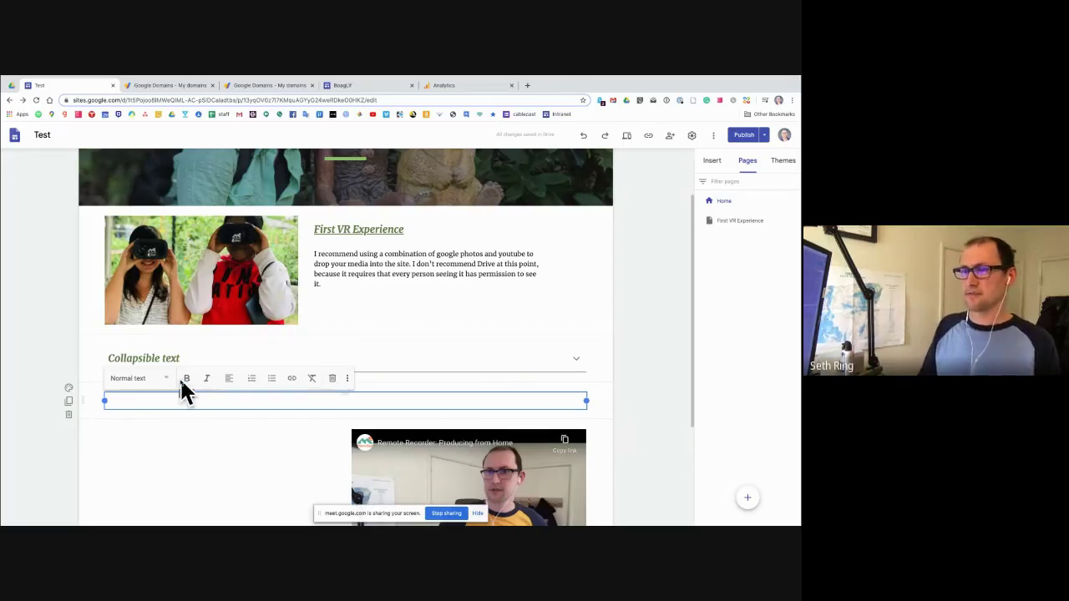
text(Helooo!)
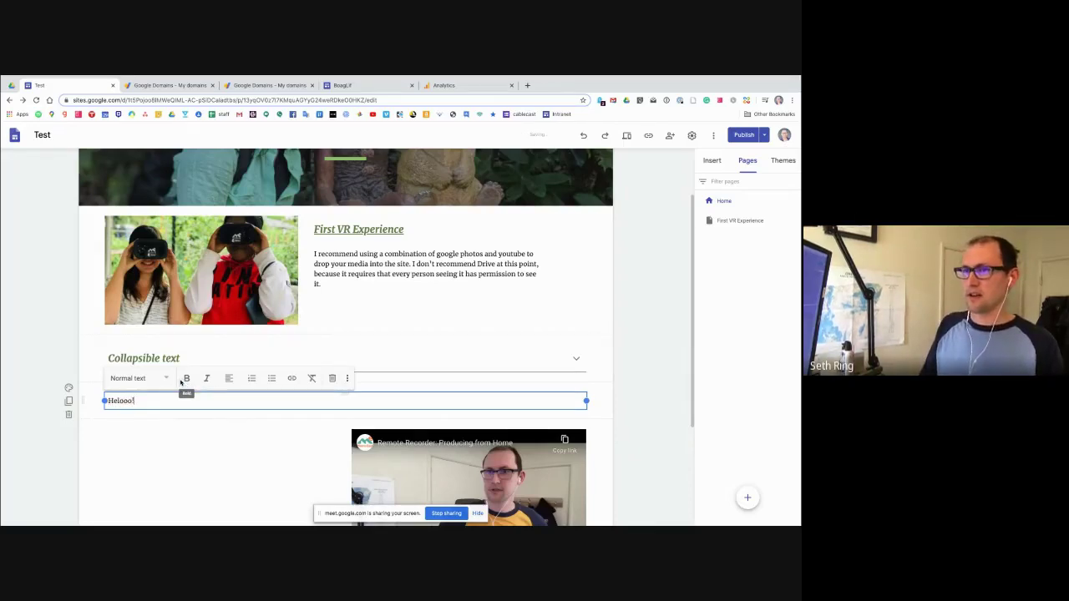
click(185, 479)
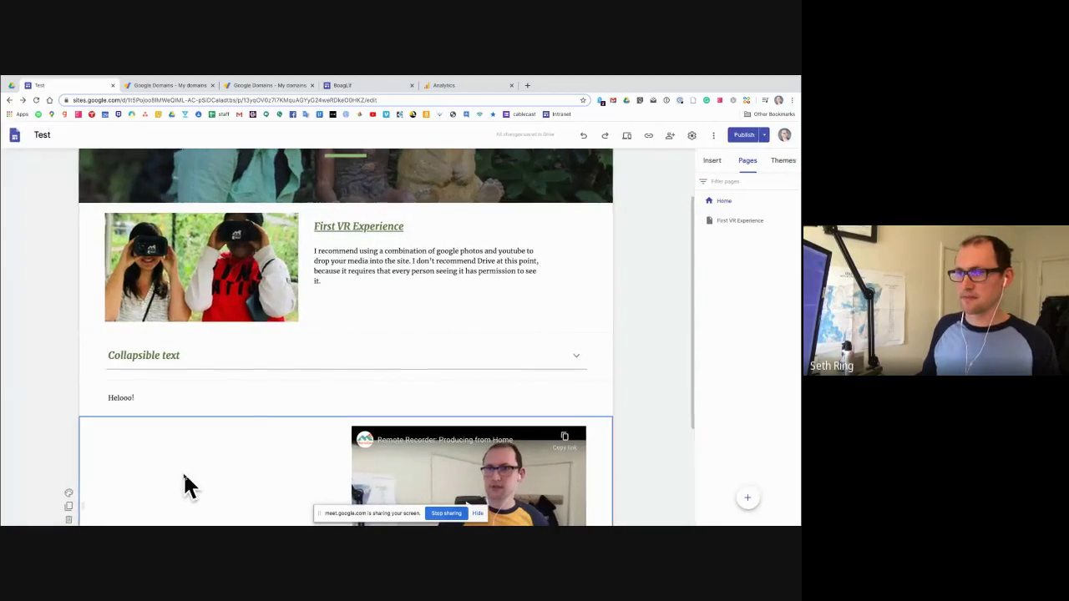
Find pizza pictures with Google Image Search and insert two of them into the home page.
click(181, 452)
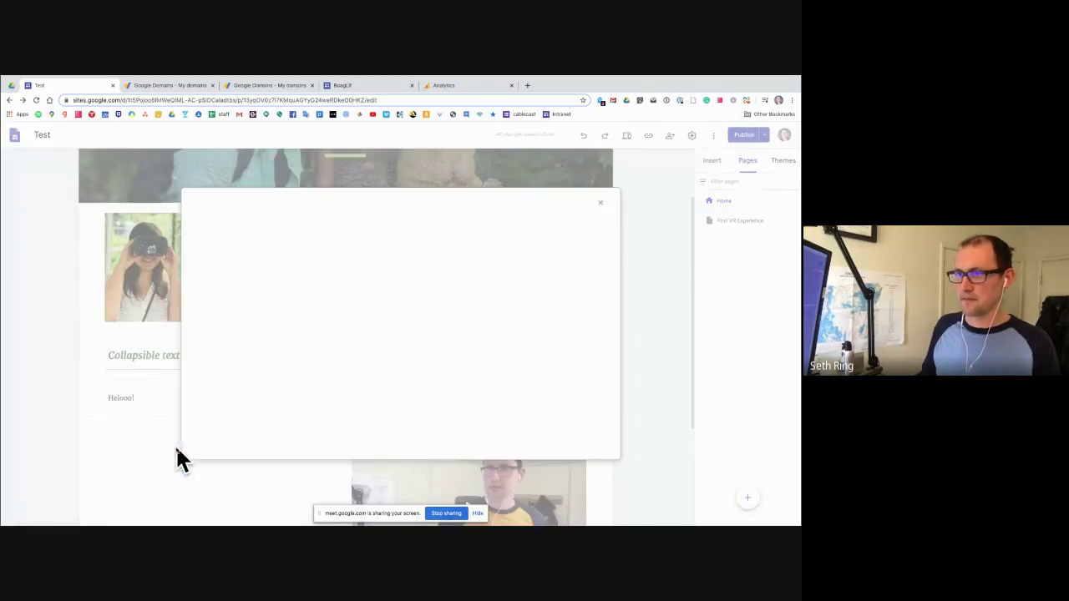
click(269, 234)
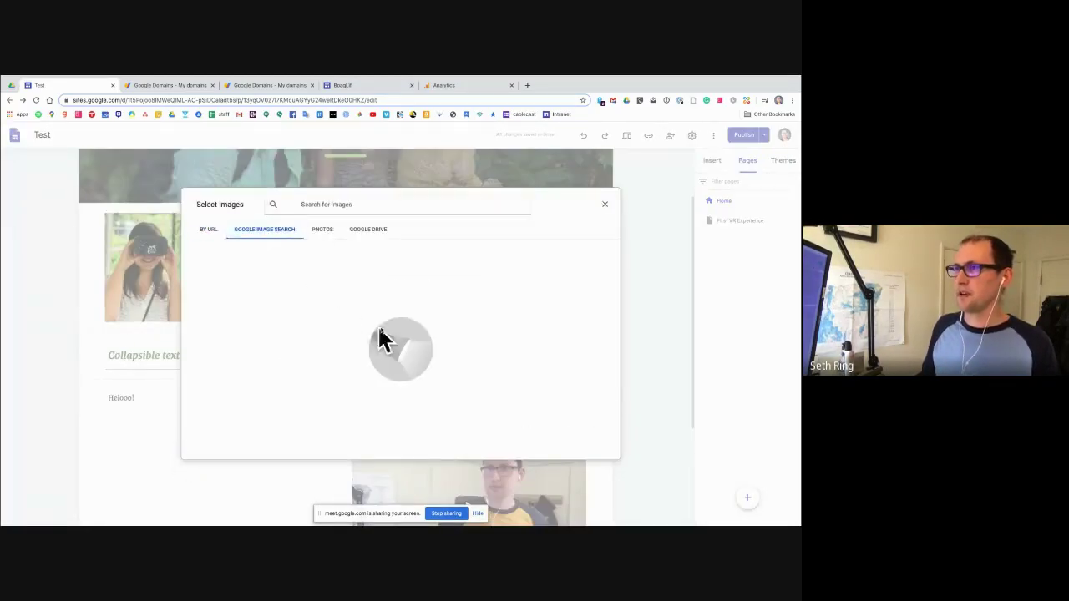
click(359, 202)
text(pi)
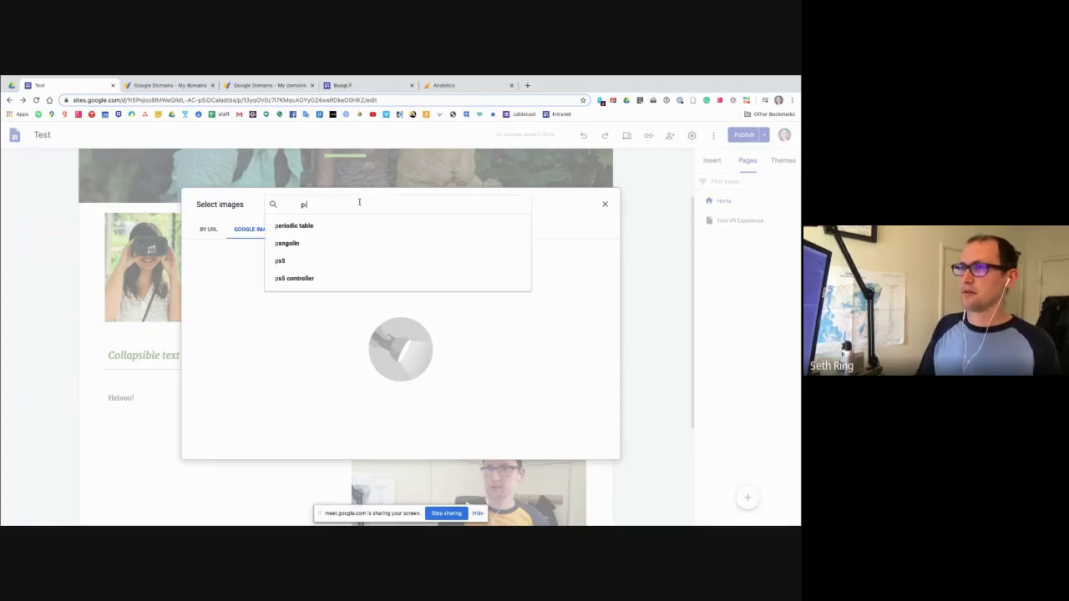
text(zzaa)
key(BackSpace)
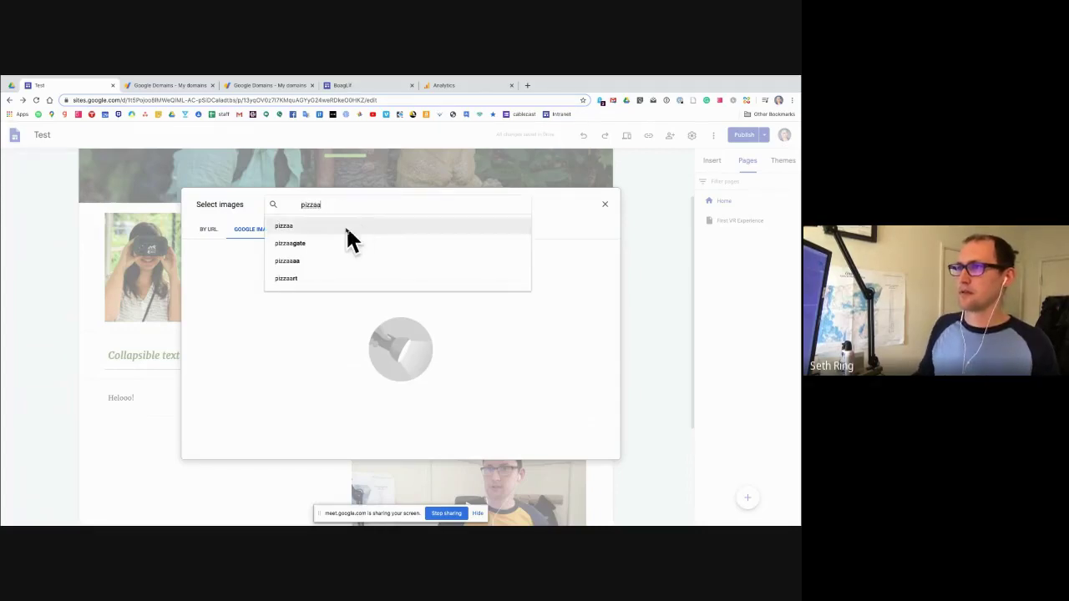
key(Return)
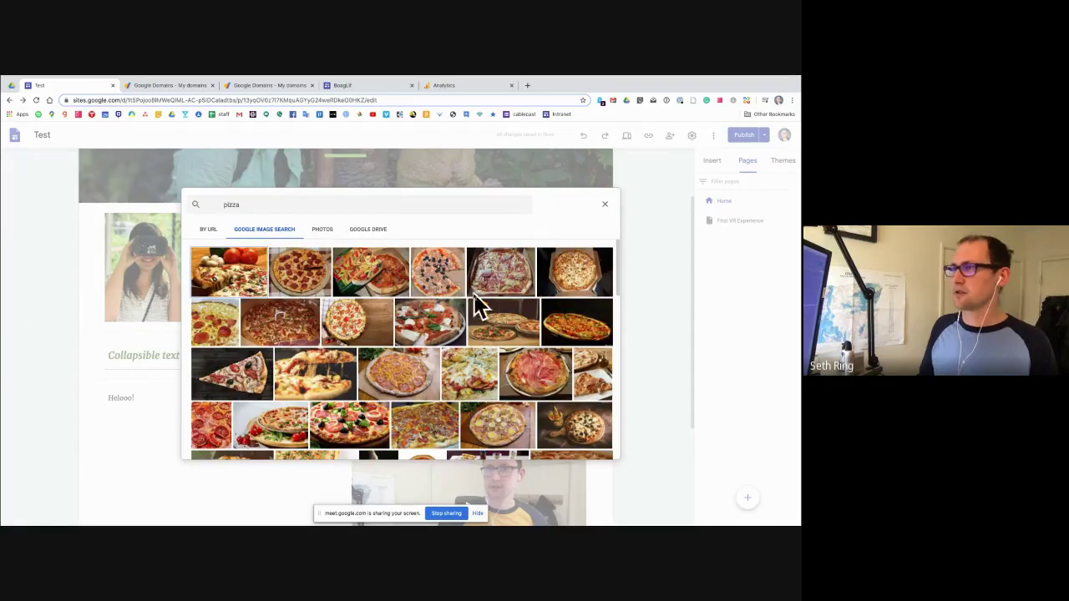
click(443, 285)
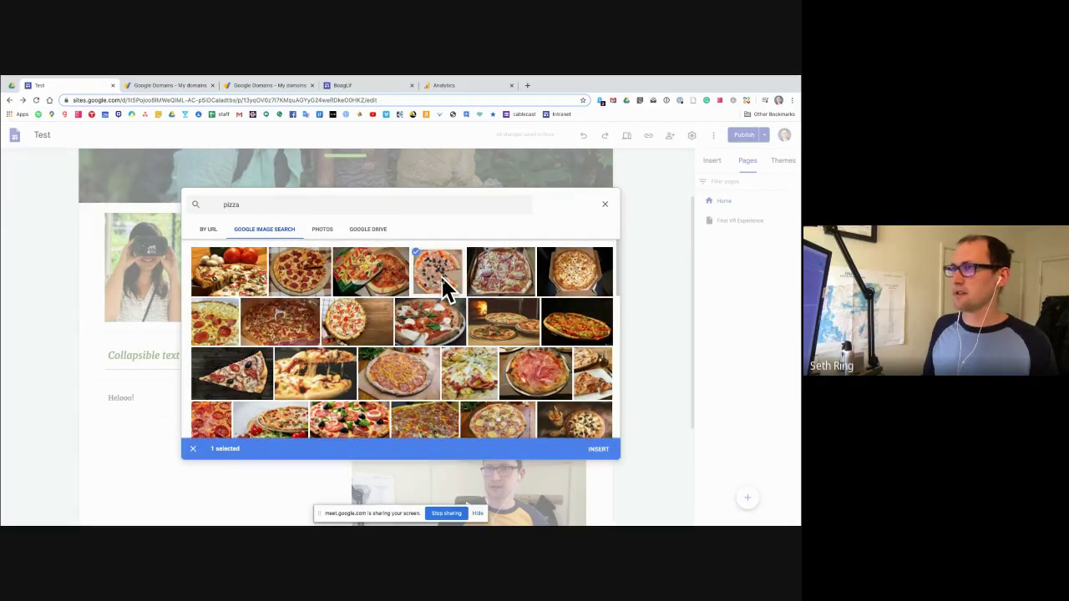
scroll(468, 292, down, 1)
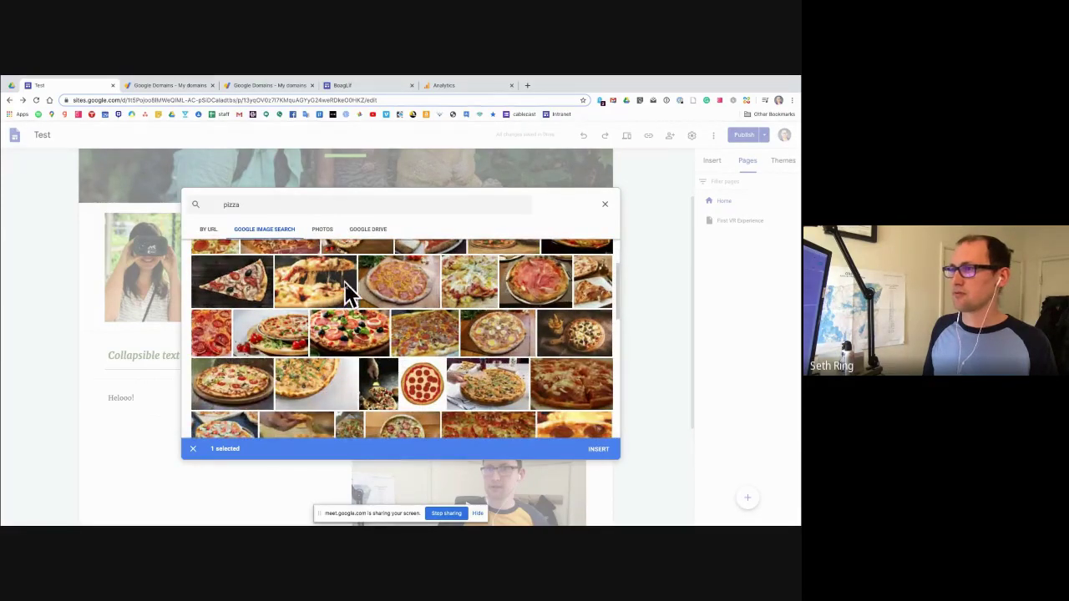
scroll(348, 292, down, 1)
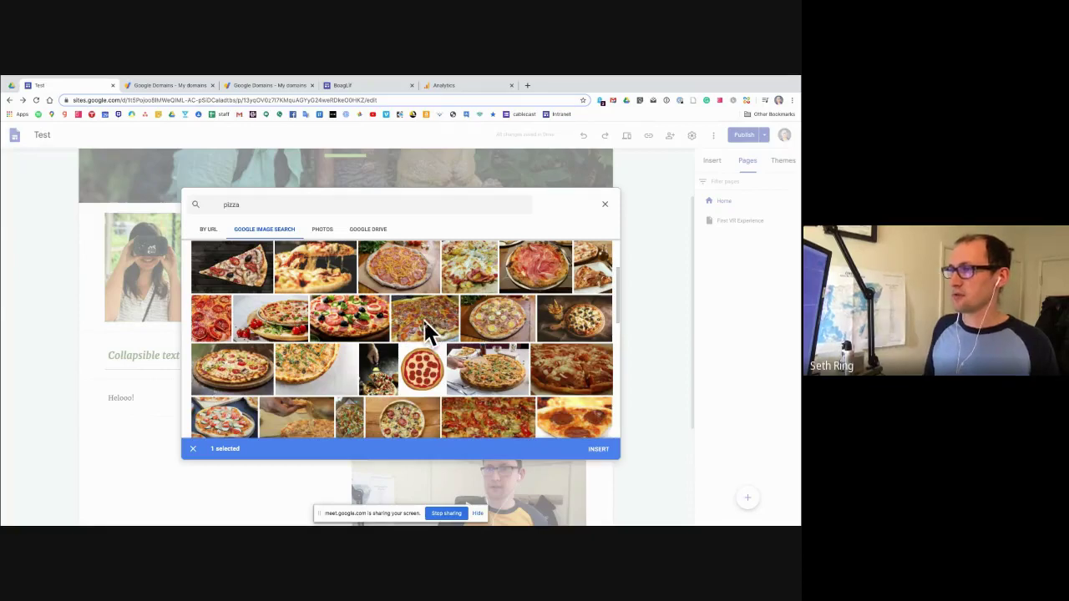
click(406, 311)
click(598, 450)
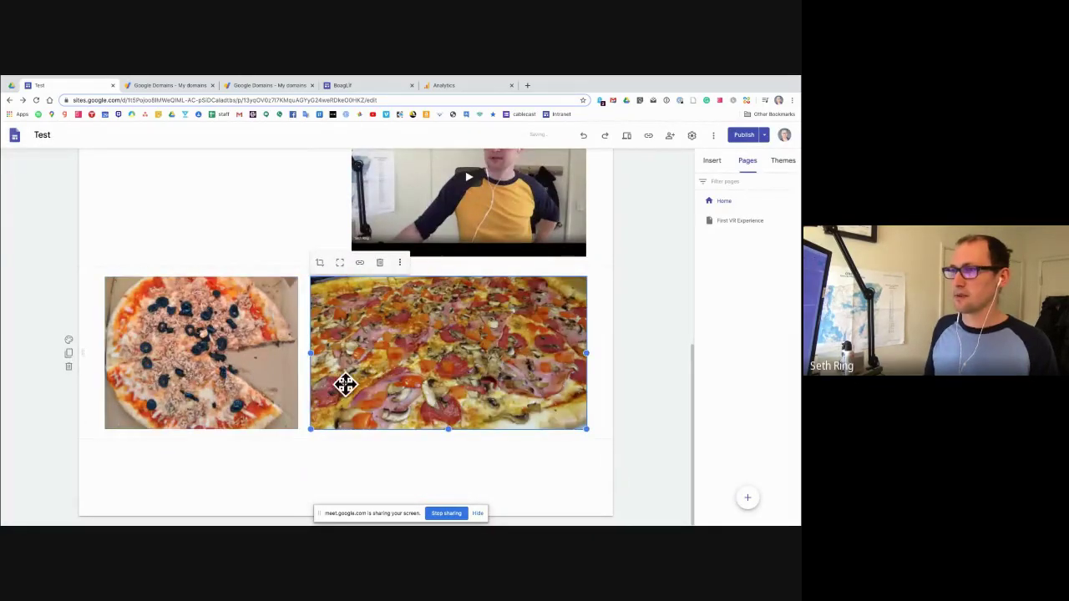
Review the Test site's draft changes against the published version and, in the publish settings, request that public search engines not display the site.
scroll(346, 382, up, 3)
scroll(353, 313, down, 1)
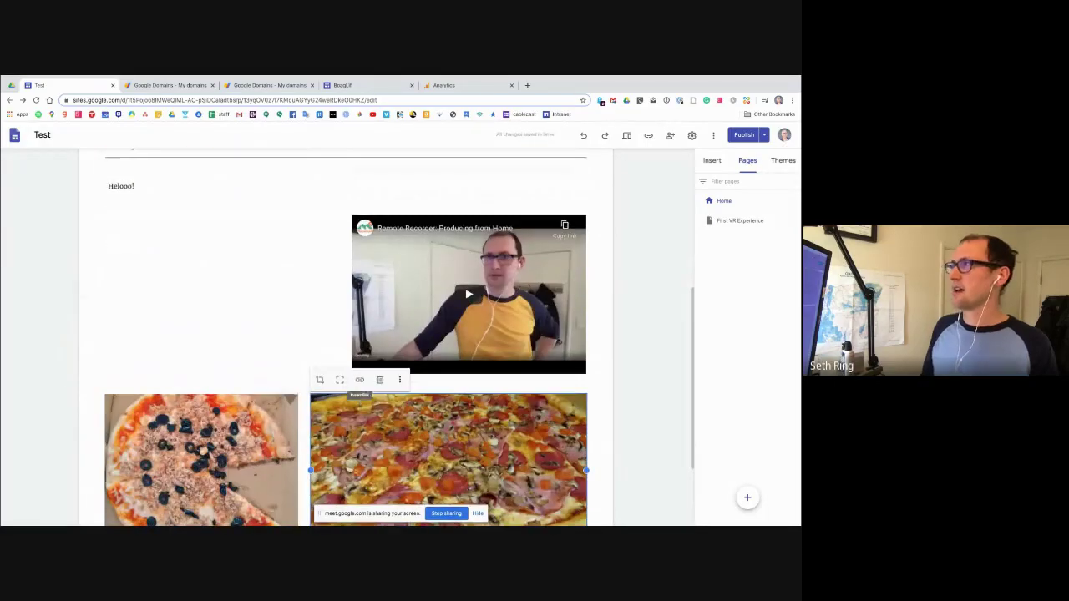
scroll(353, 313, up, 4)
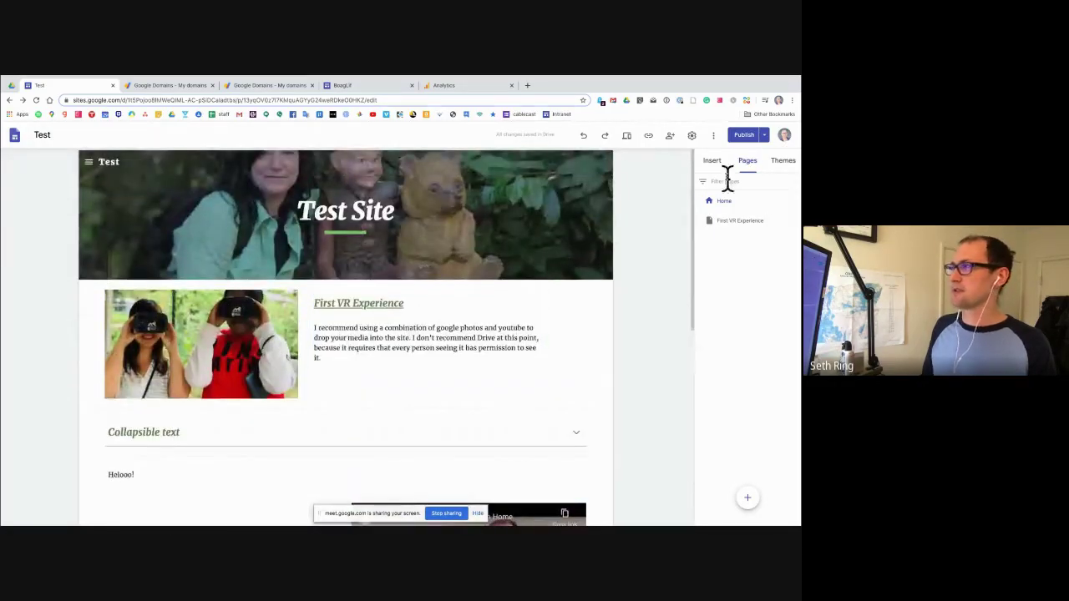
click(765, 136)
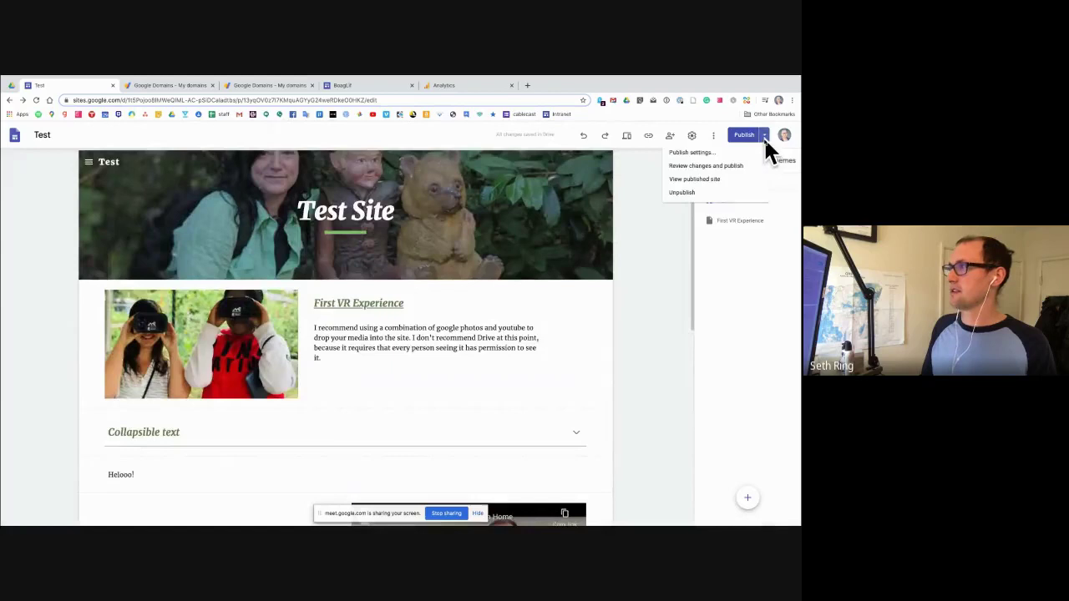
click(715, 165)
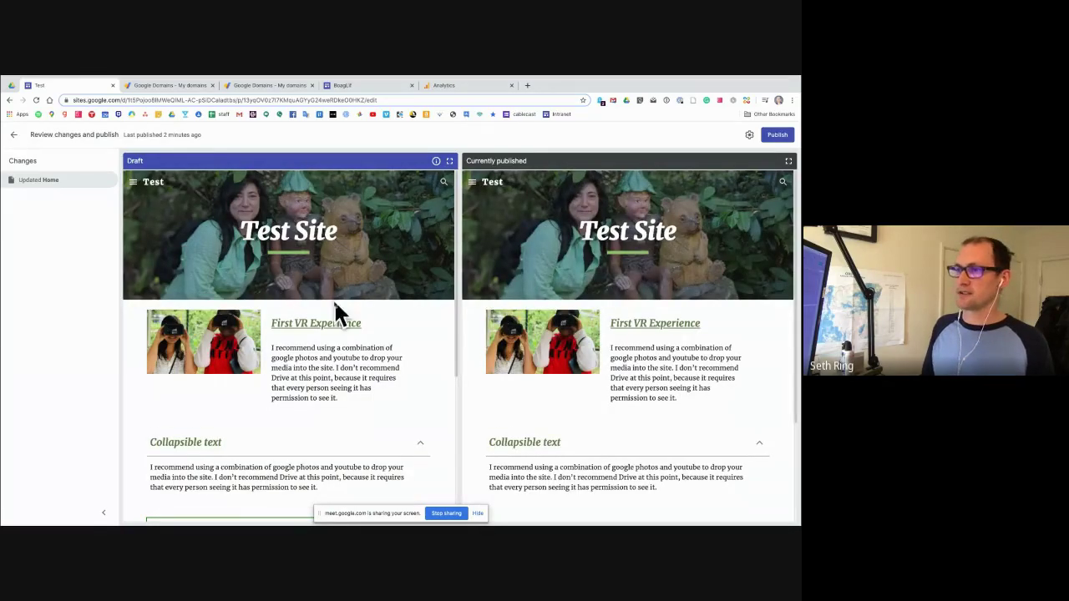
click(750, 137)
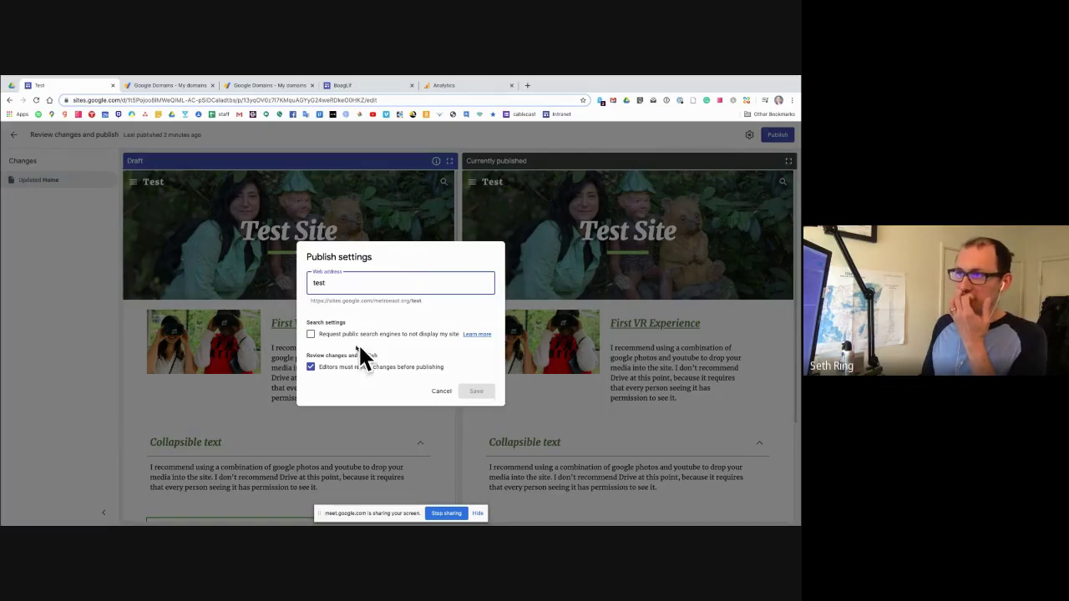
click(309, 333)
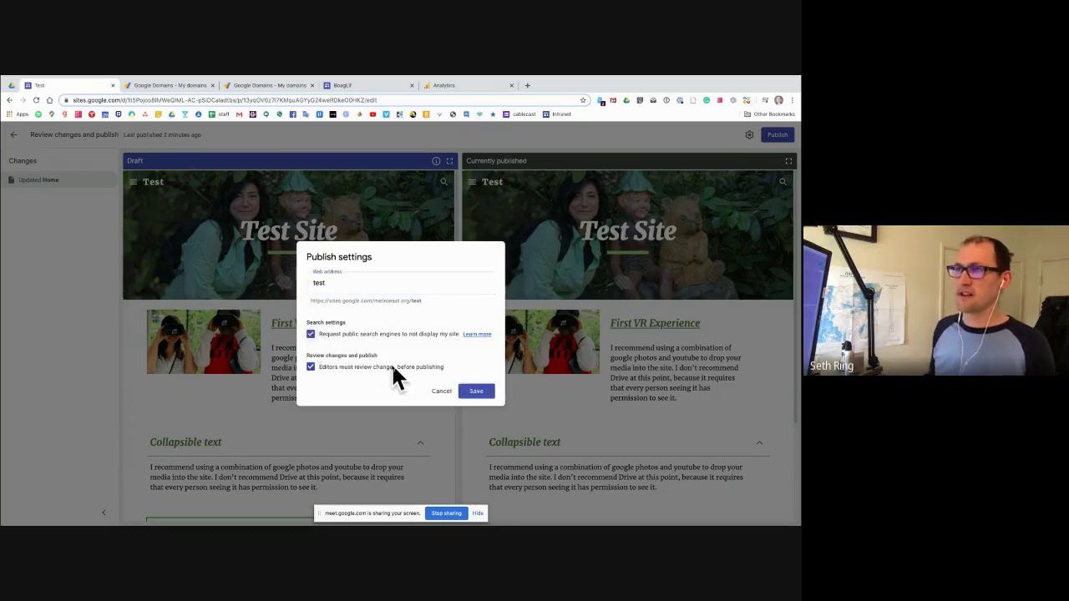
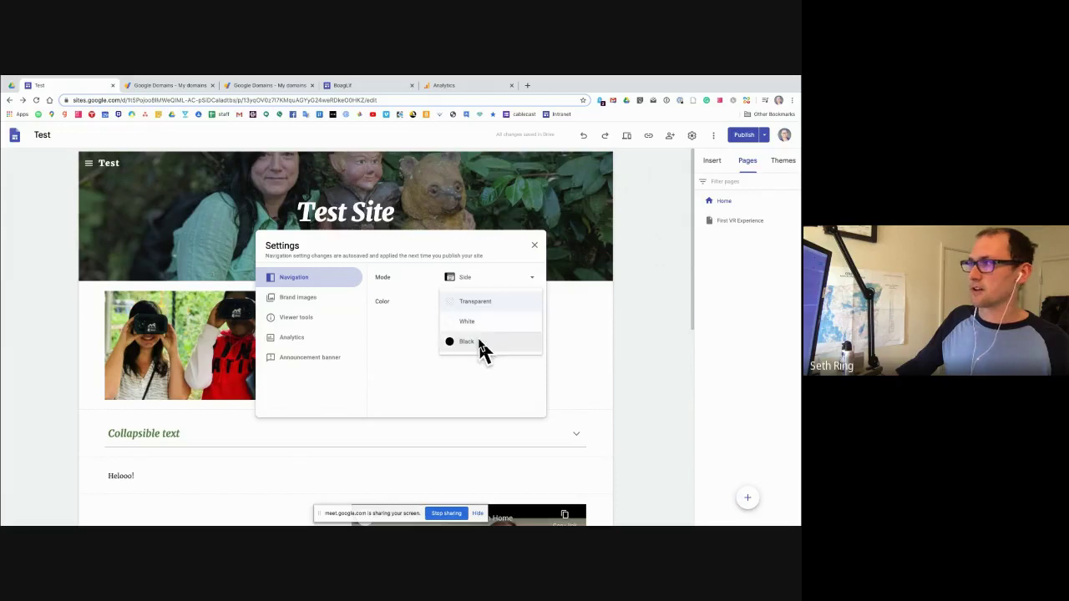
Set the Test site's navigation color to Black and check how the side navigation menu opens and closes.
click(479, 341)
click(632, 355)
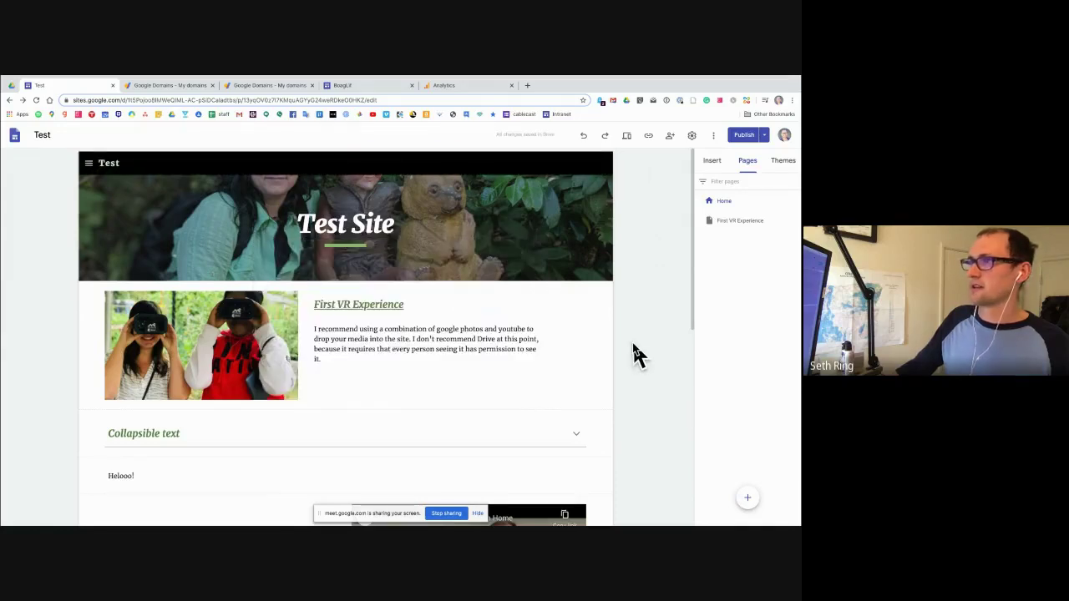
click(91, 163)
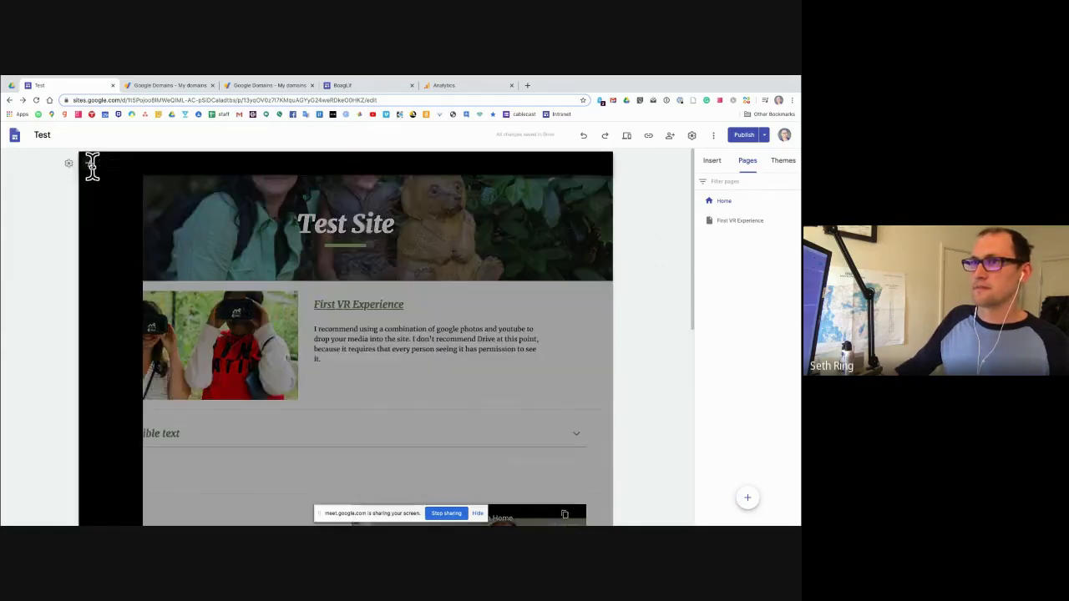
click(89, 165)
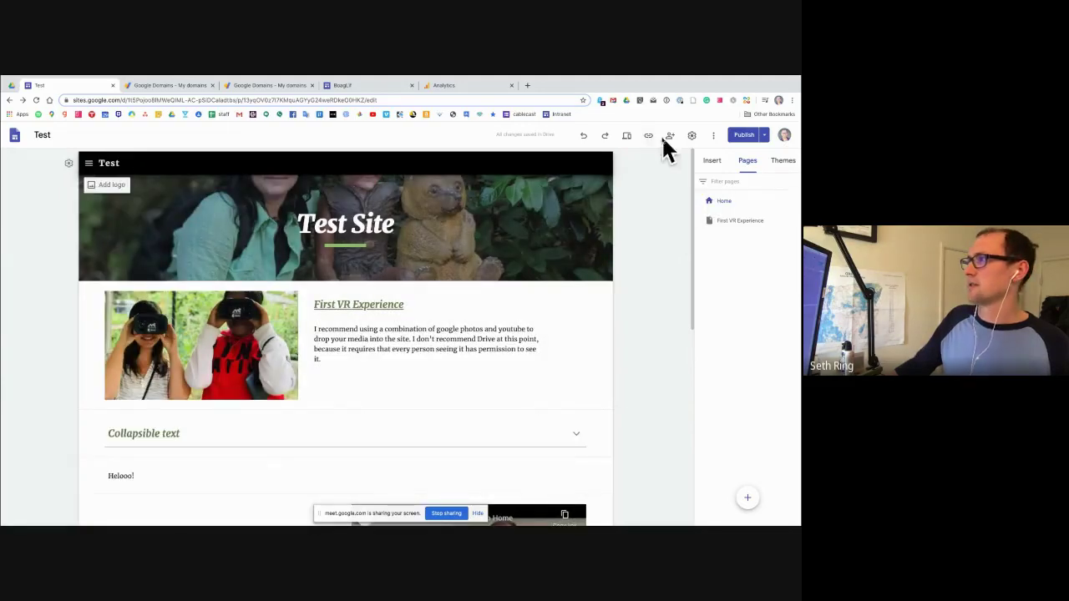
Set the Test site's navigation mode to Top and close the settings.
click(691, 135)
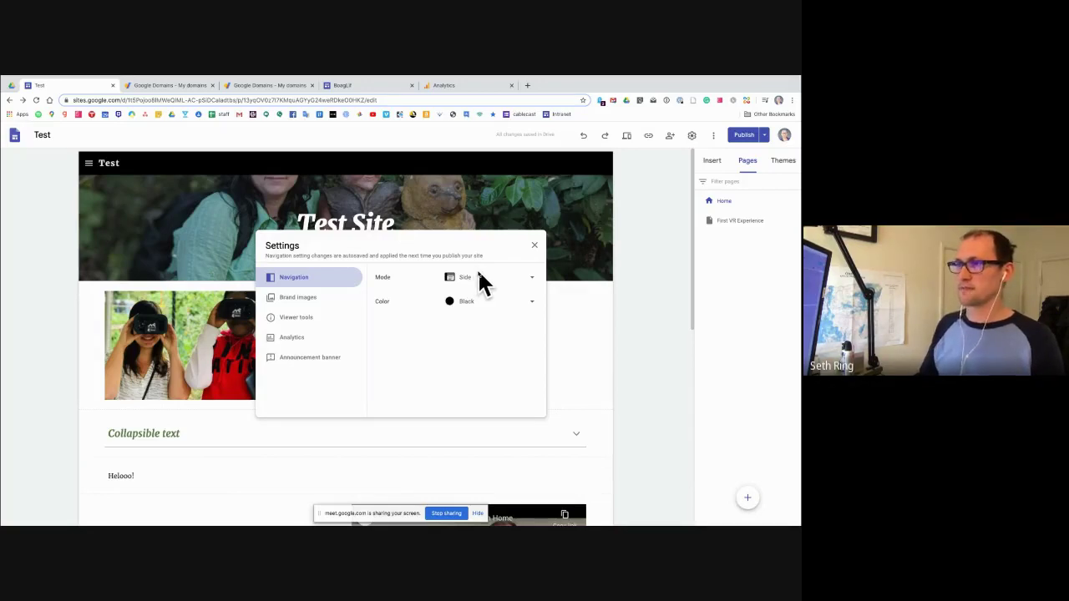
click(478, 278)
click(484, 255)
click(630, 340)
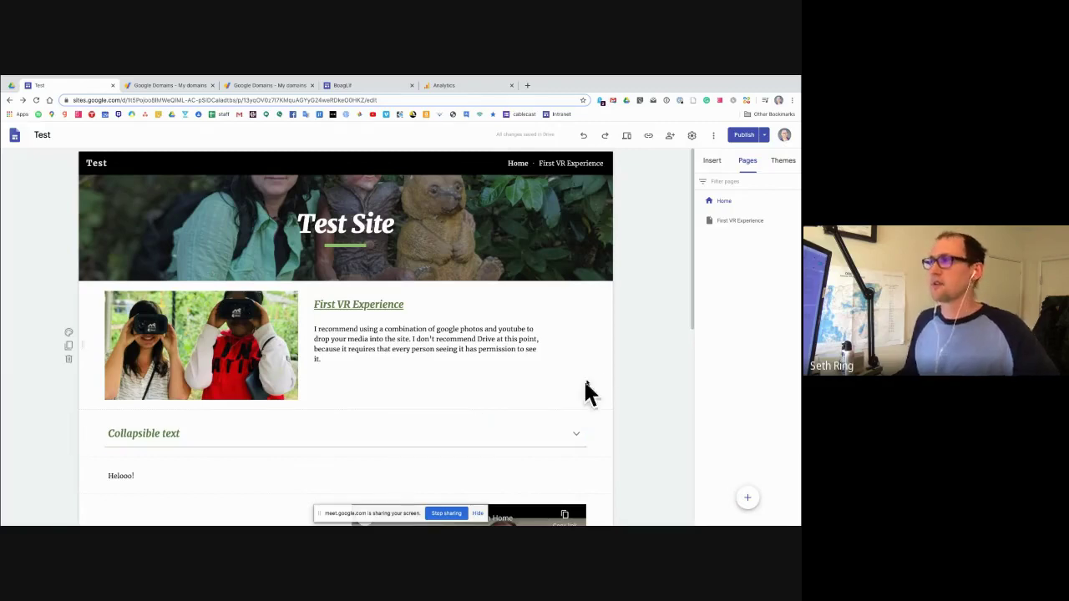
click(766, 135)
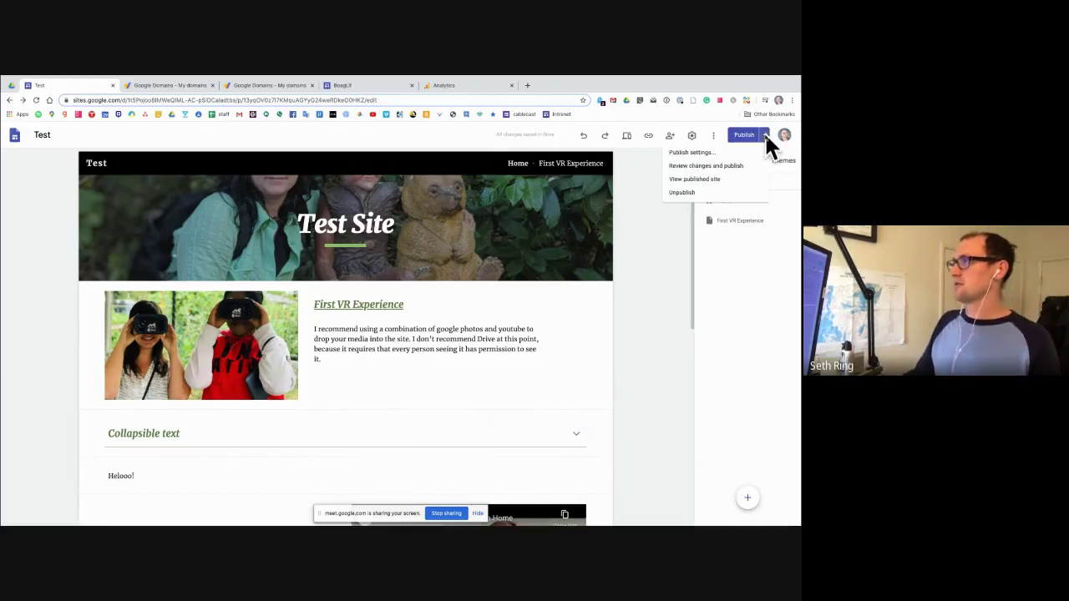
click(639, 251)
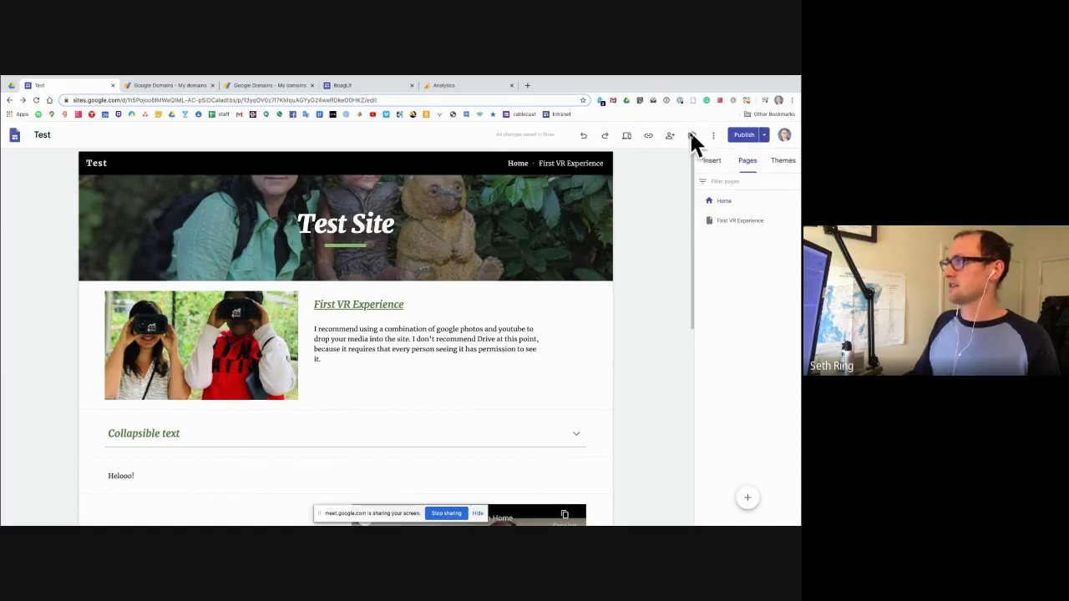
click(691, 135)
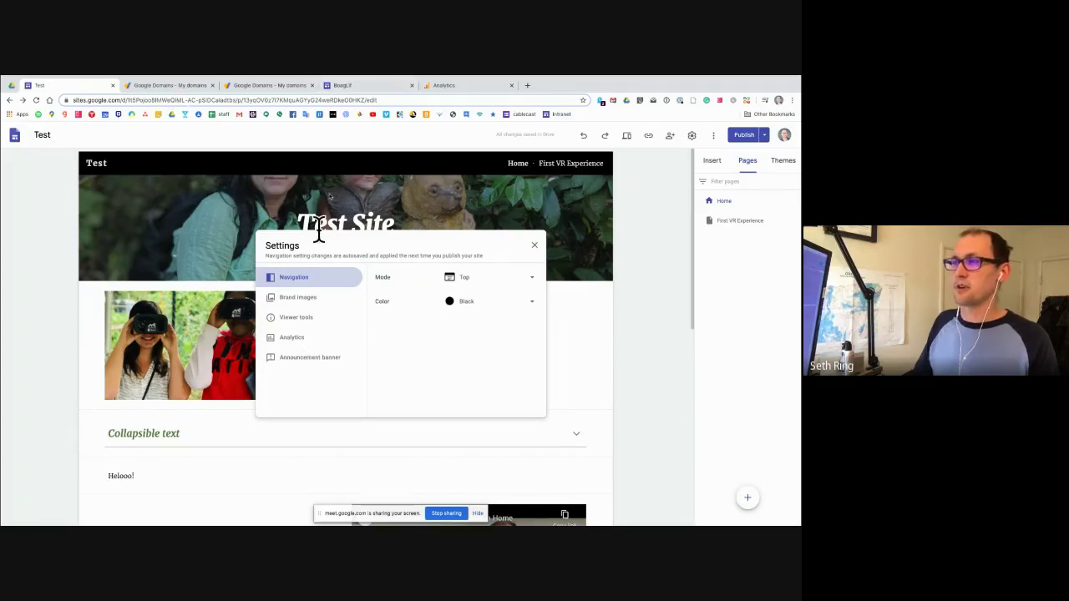
Switch to the BoagLif site, exit its preview and open its custom URL settings.
click(342, 87)
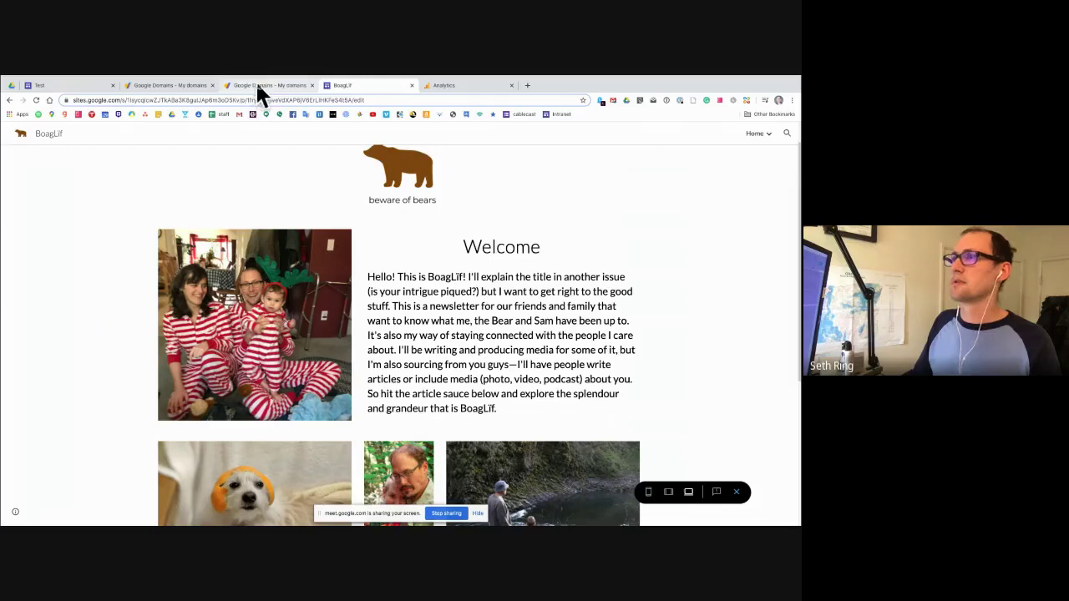
click(736, 493)
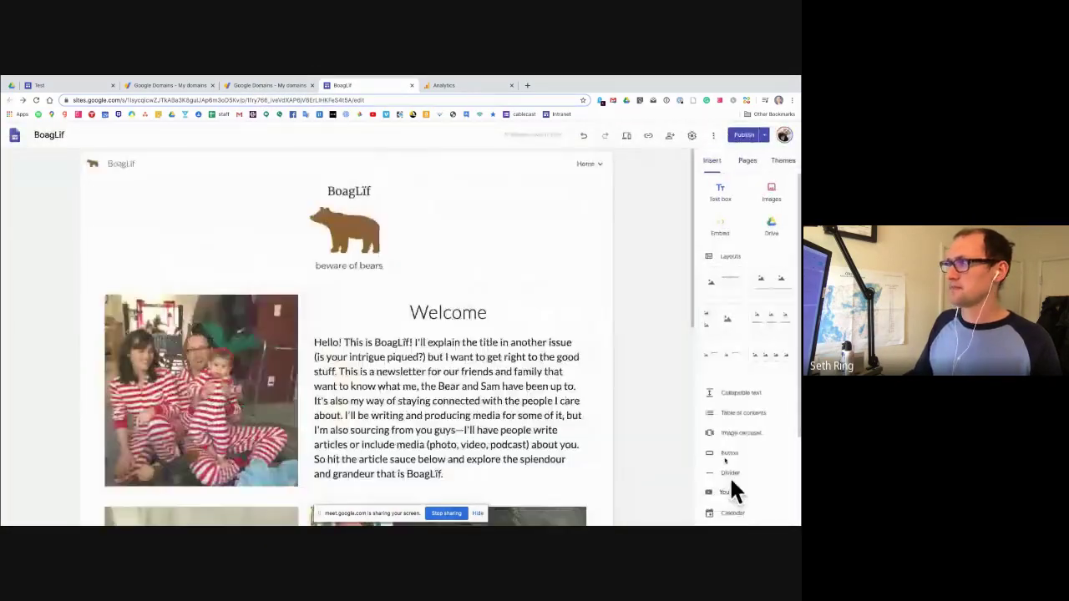
click(692, 136)
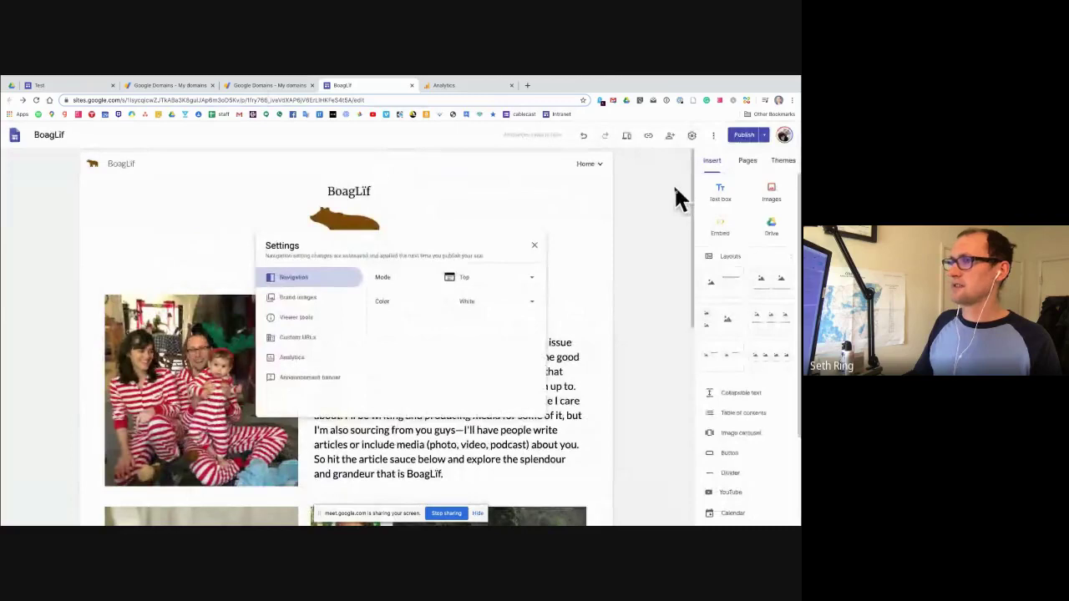
click(307, 334)
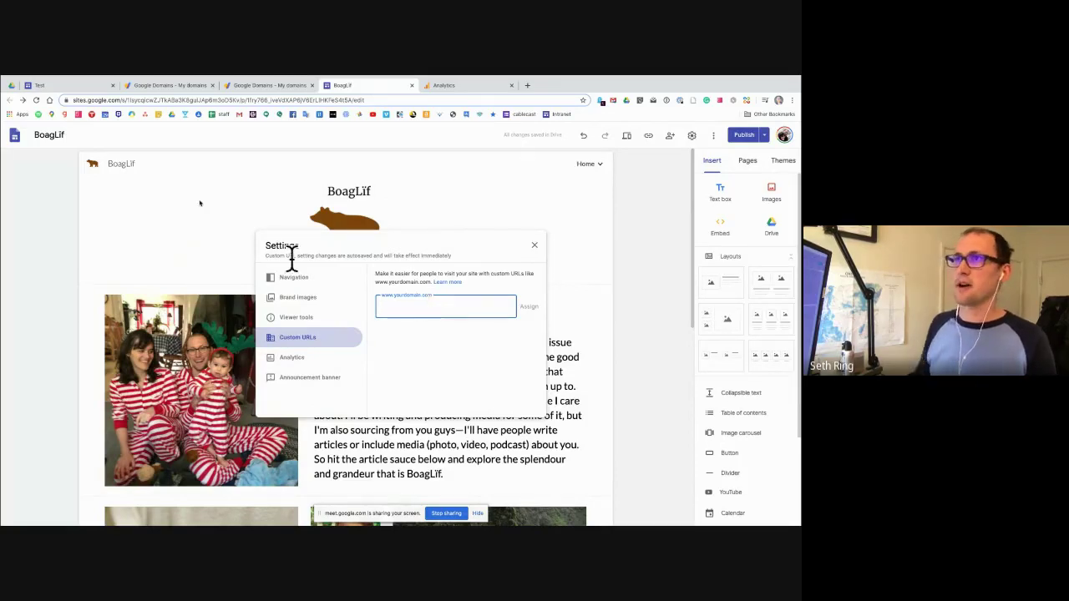
click(259, 84)
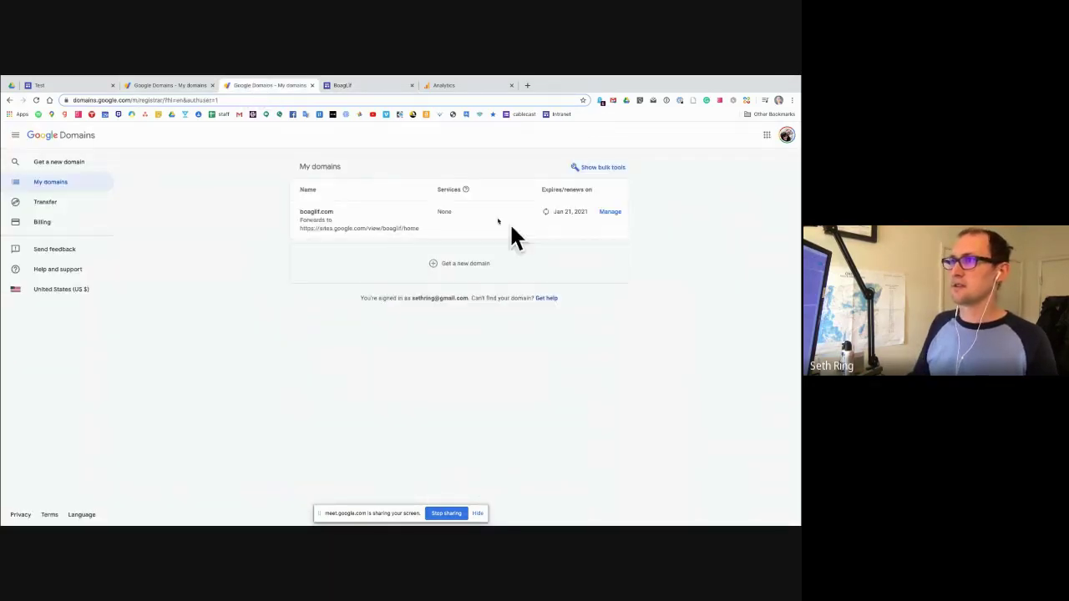
mouse_move(346, 80)
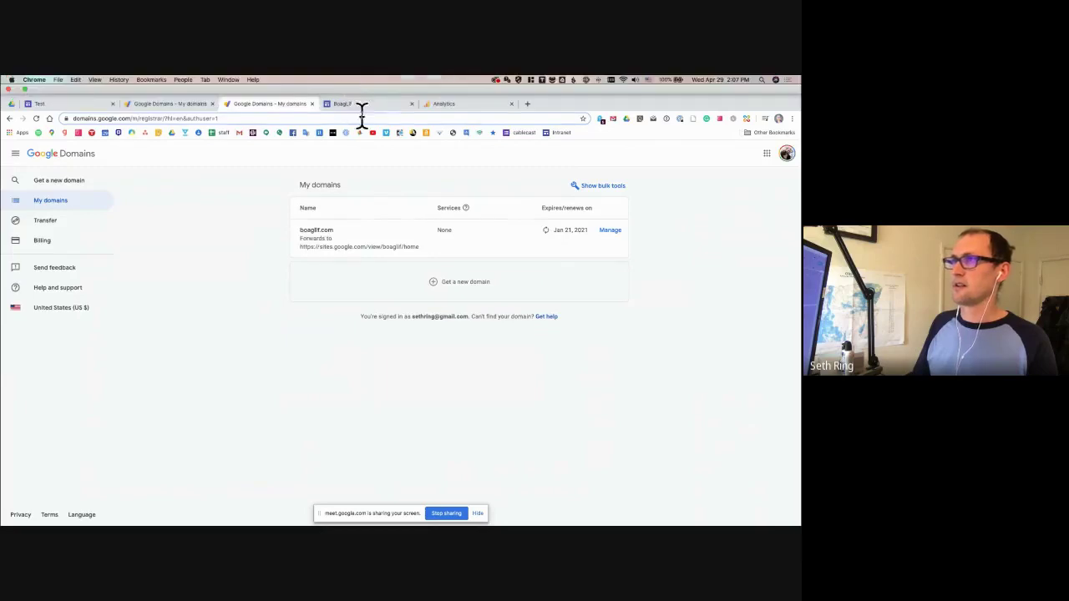
click(364, 106)
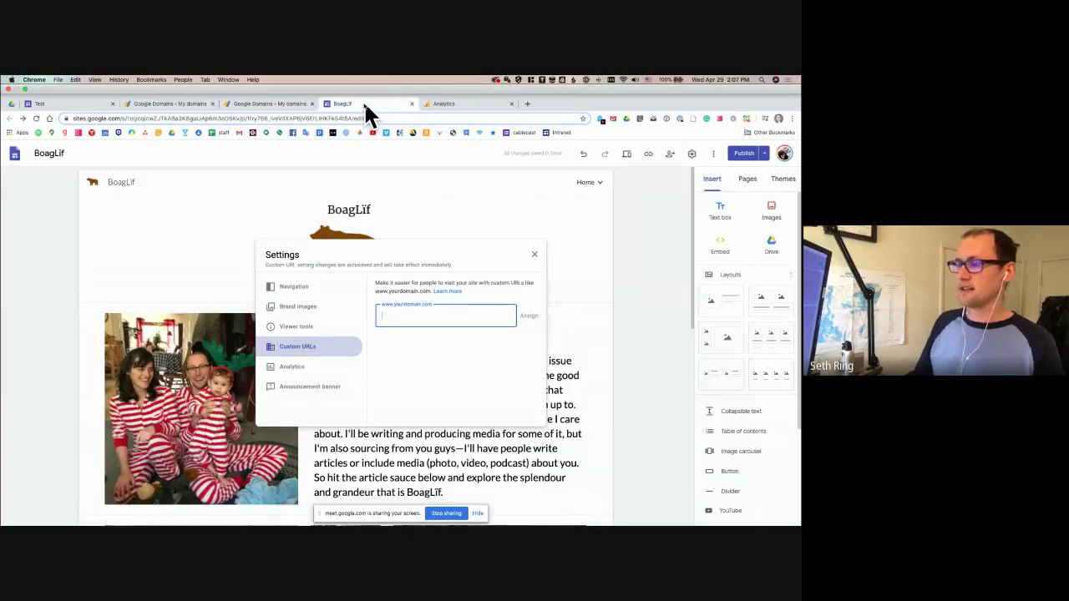
text(www.boag)
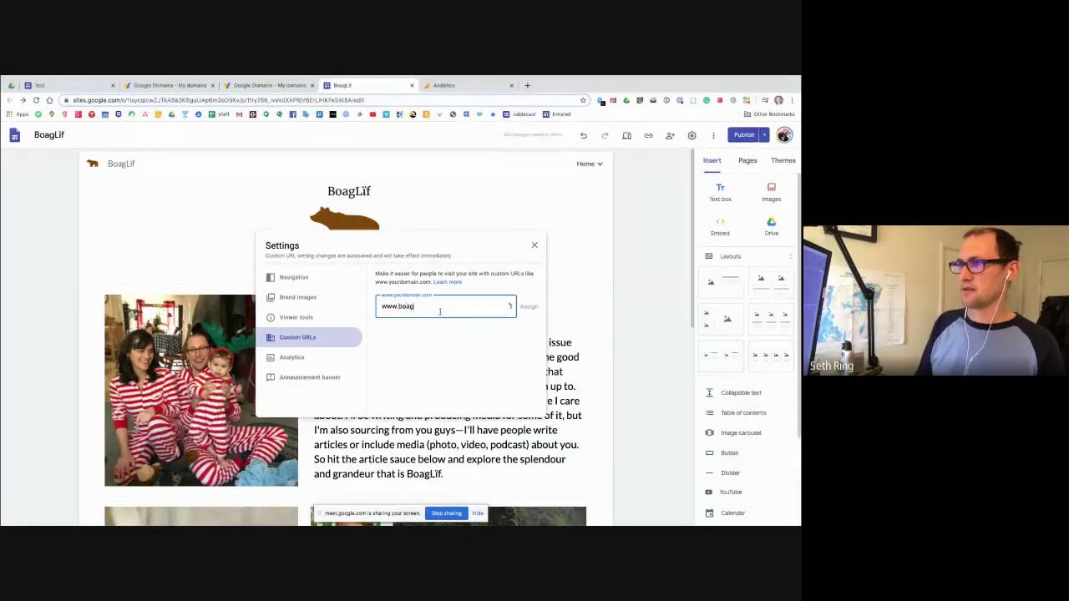
text(lif.com)
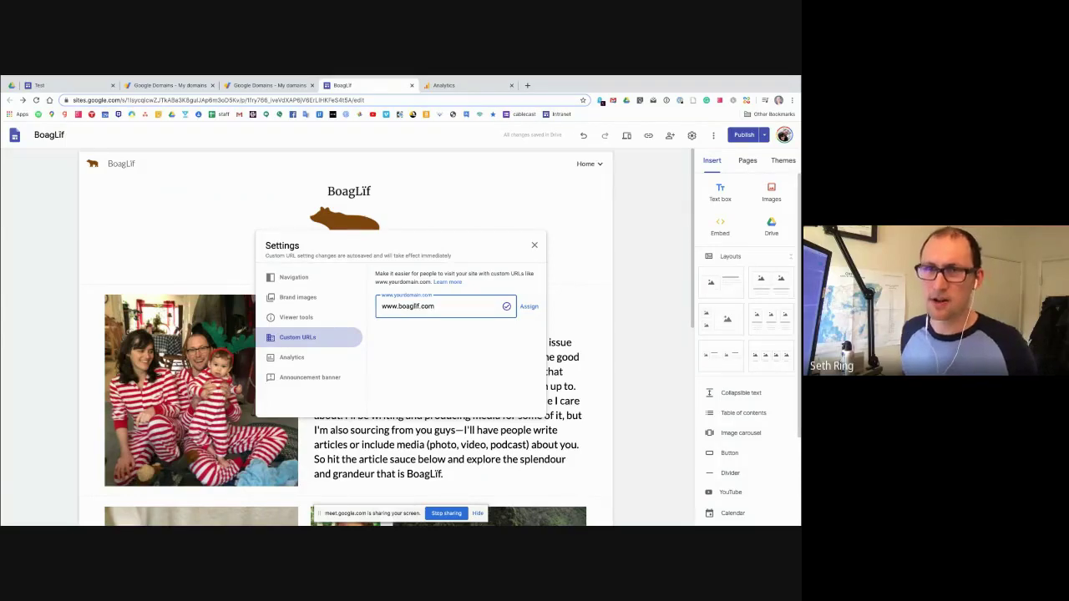
key(alt+Tab)
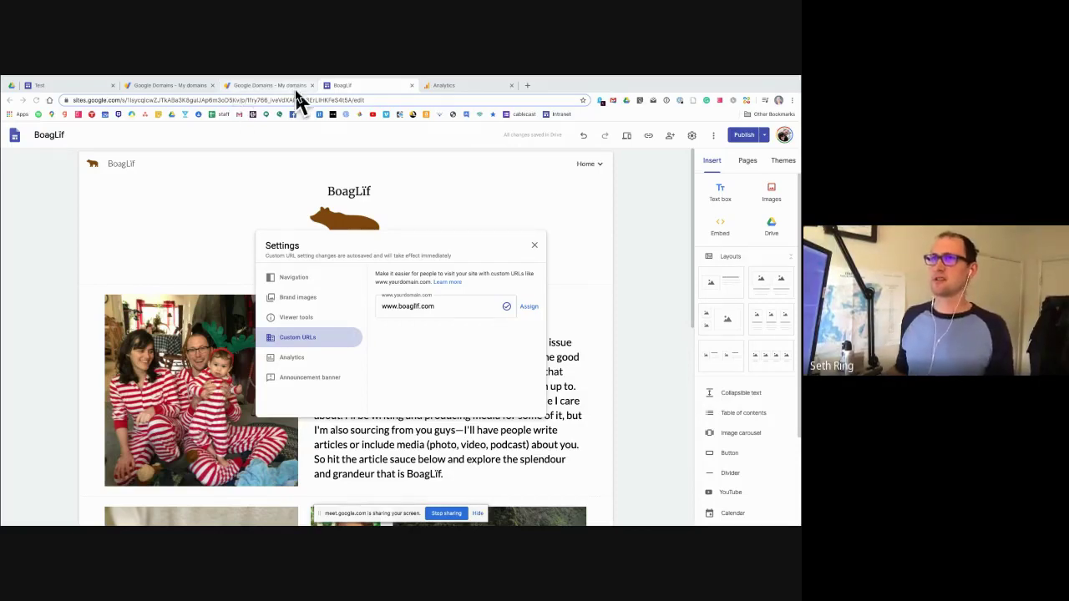
Close the Test site's settings to view and select its published site link, and return to the BoagLif site's custom URL settings.
click(75, 86)
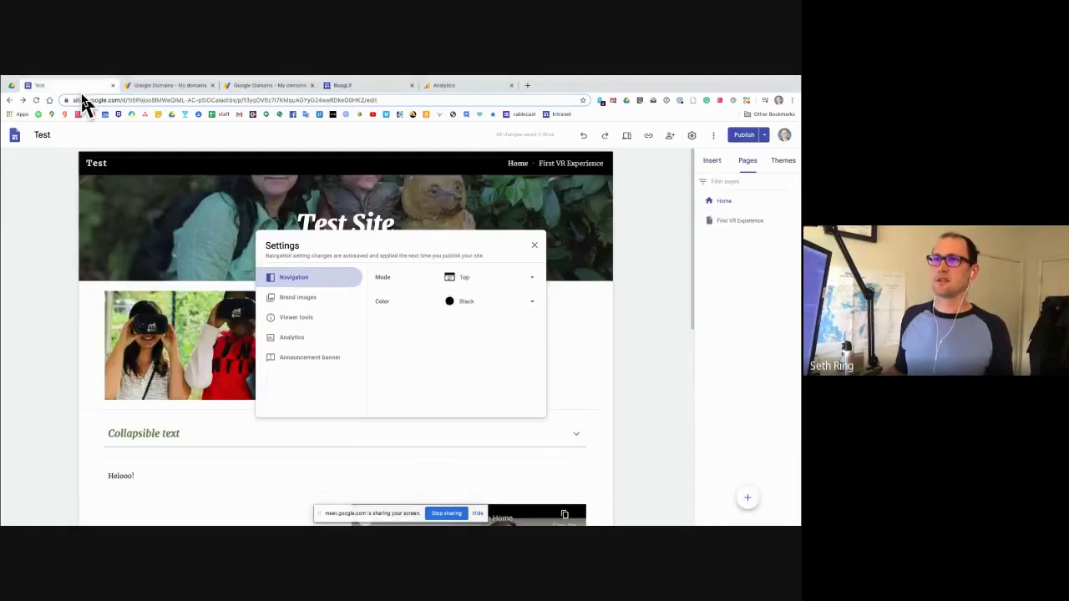
click(534, 246)
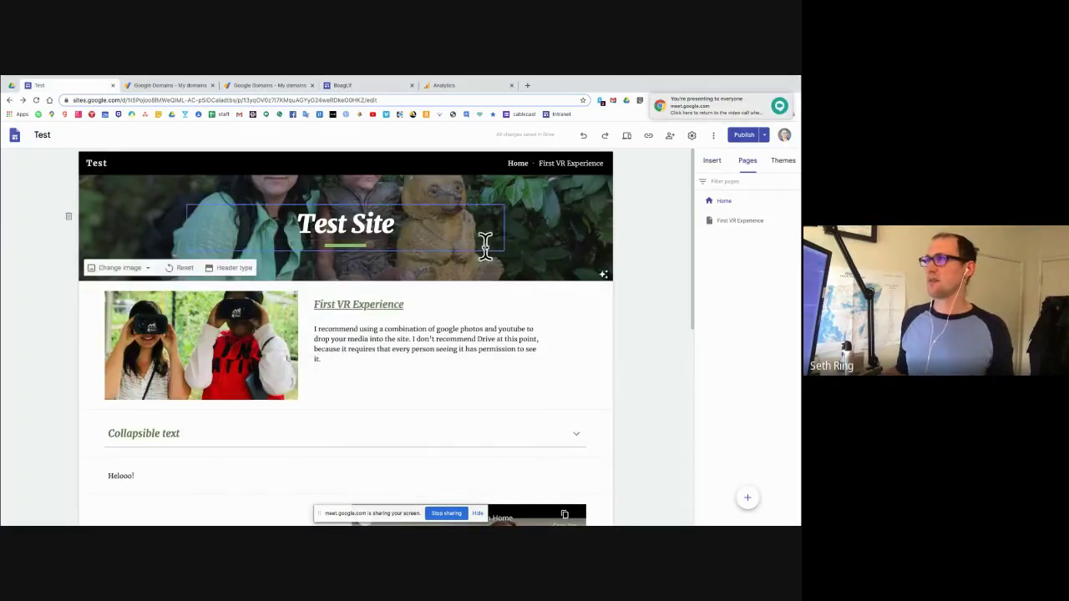
click(649, 136)
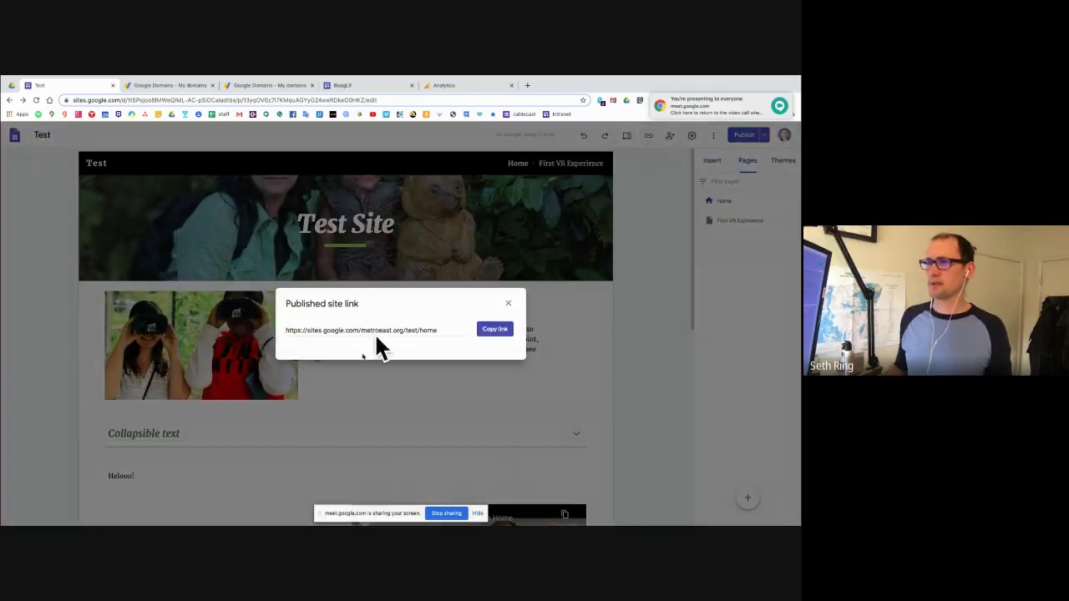
click(417, 326)
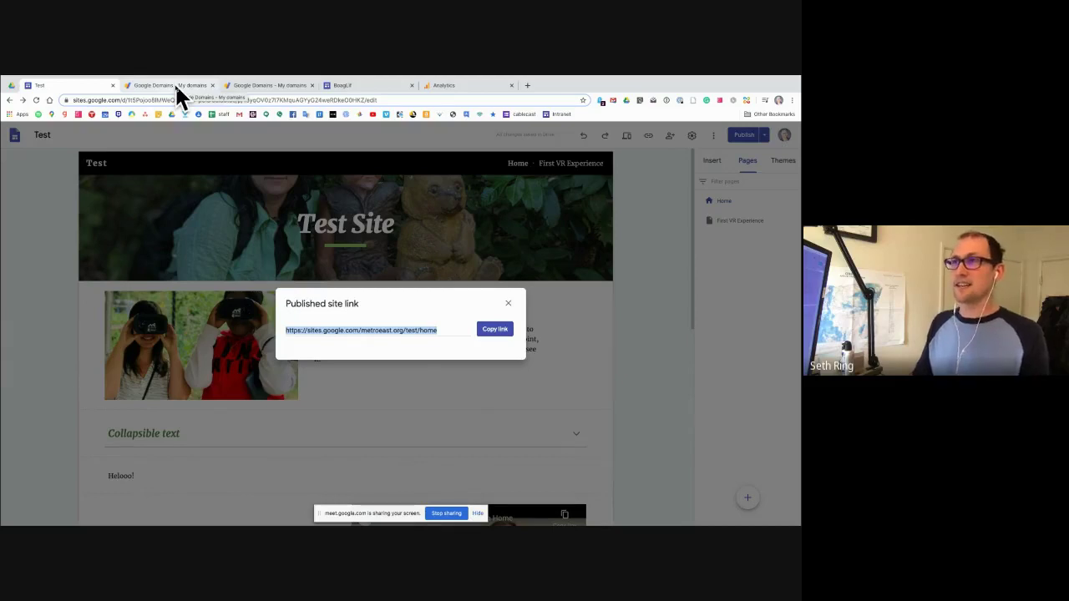
click(352, 86)
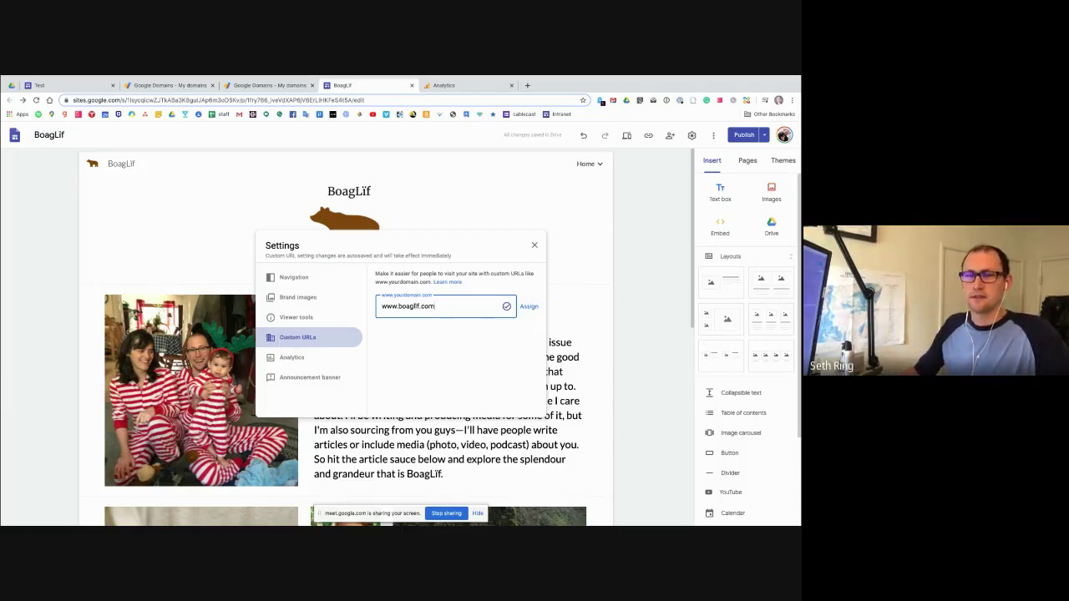
key(alt+Tab)
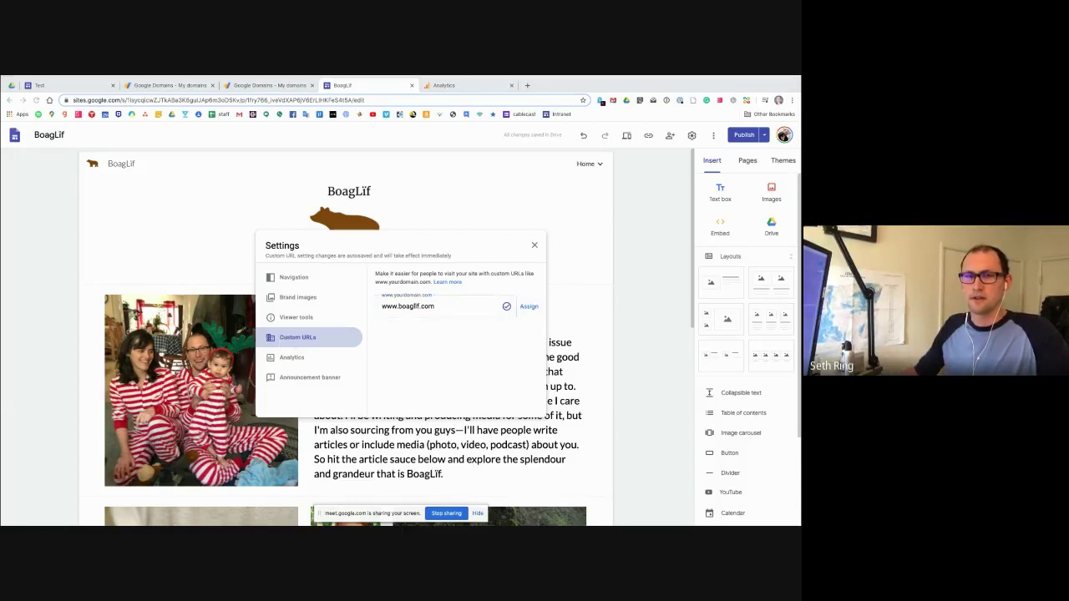